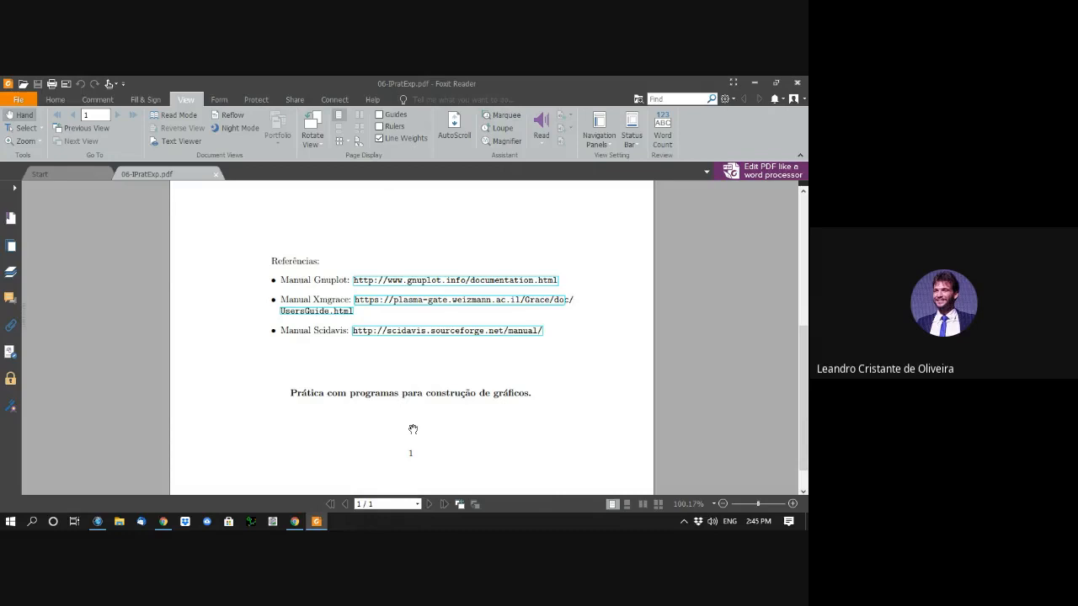
Step: Open the SciDAVis application and maximize its window
click(31, 522)
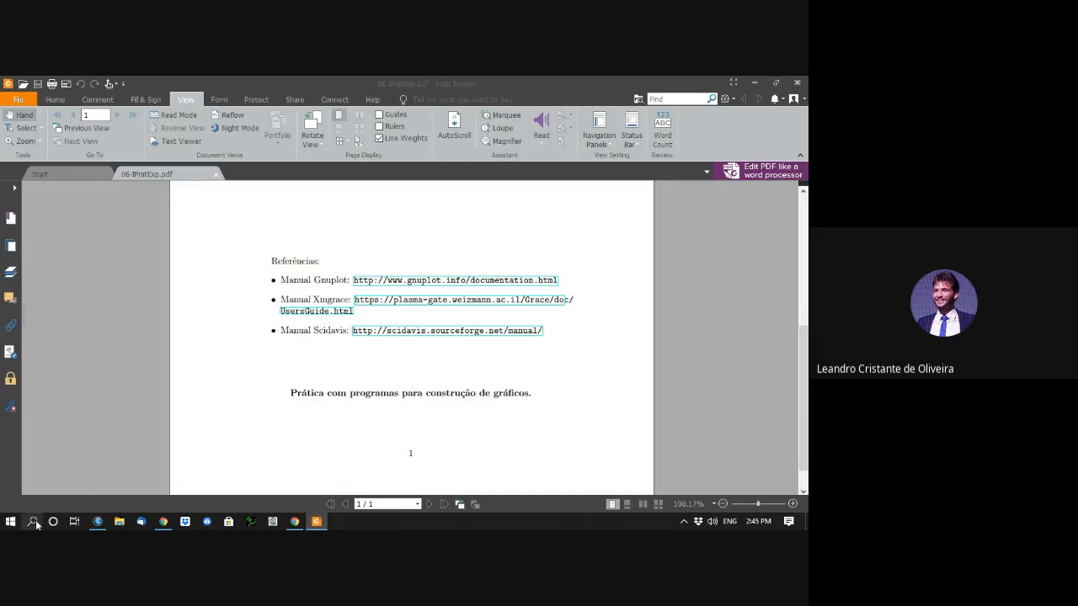
text(sci)
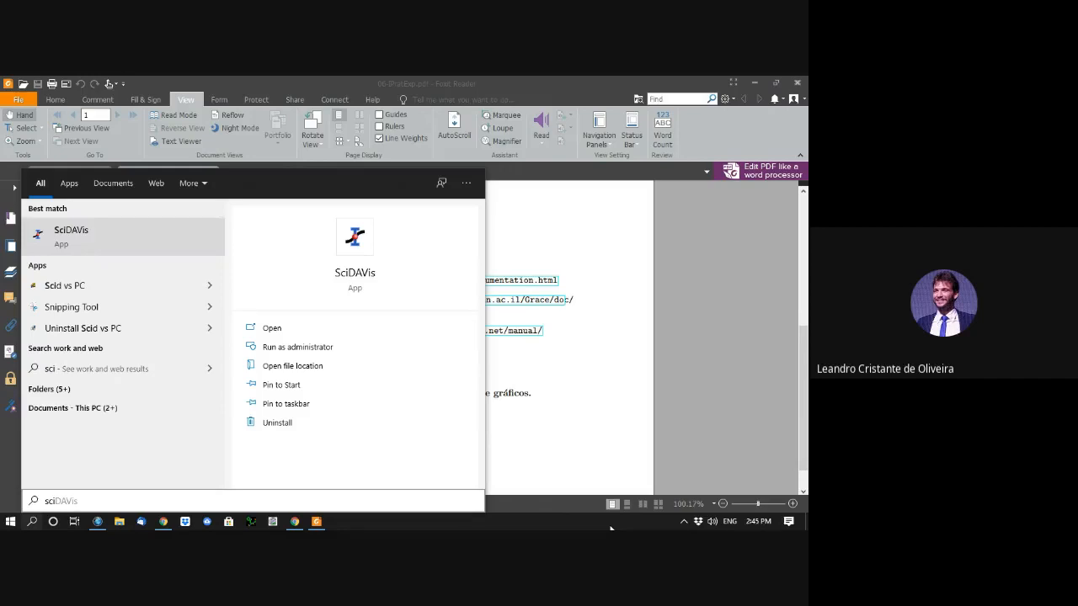
click(137, 246)
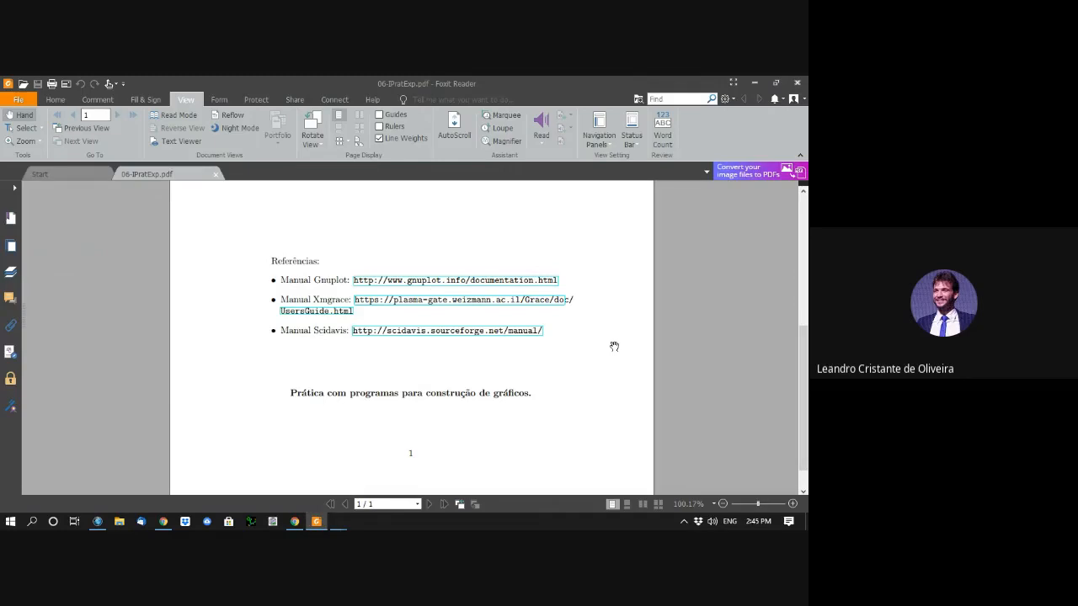
click(338, 522)
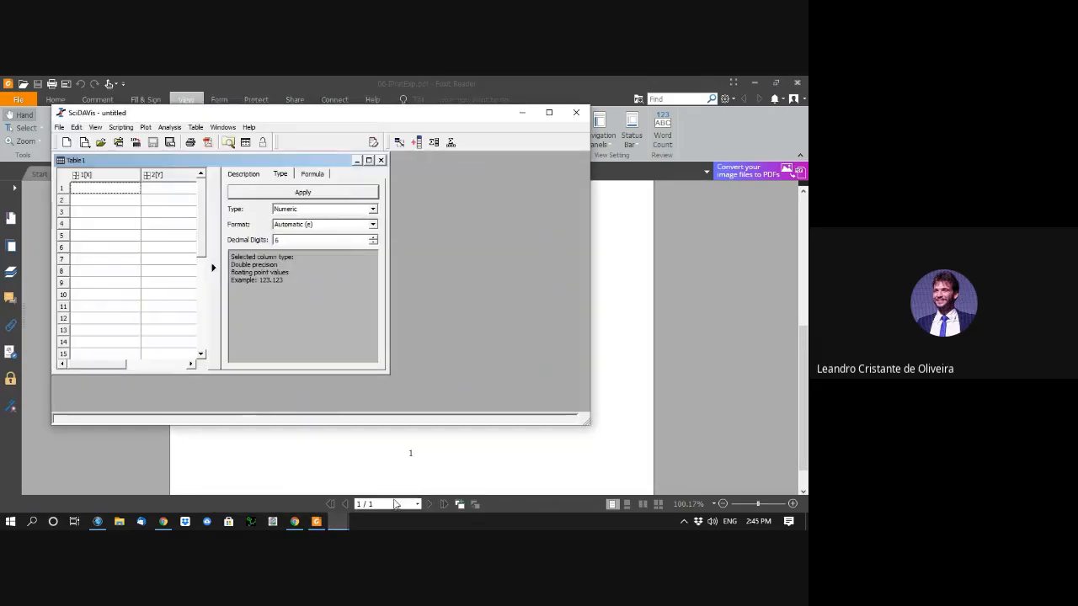
click(401, 482)
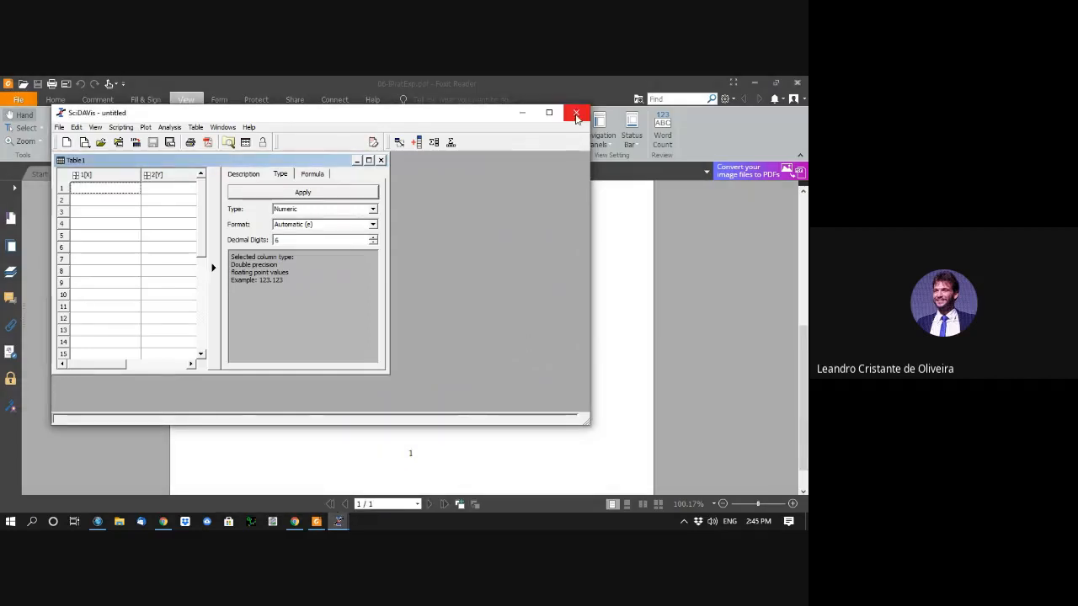
click(549, 114)
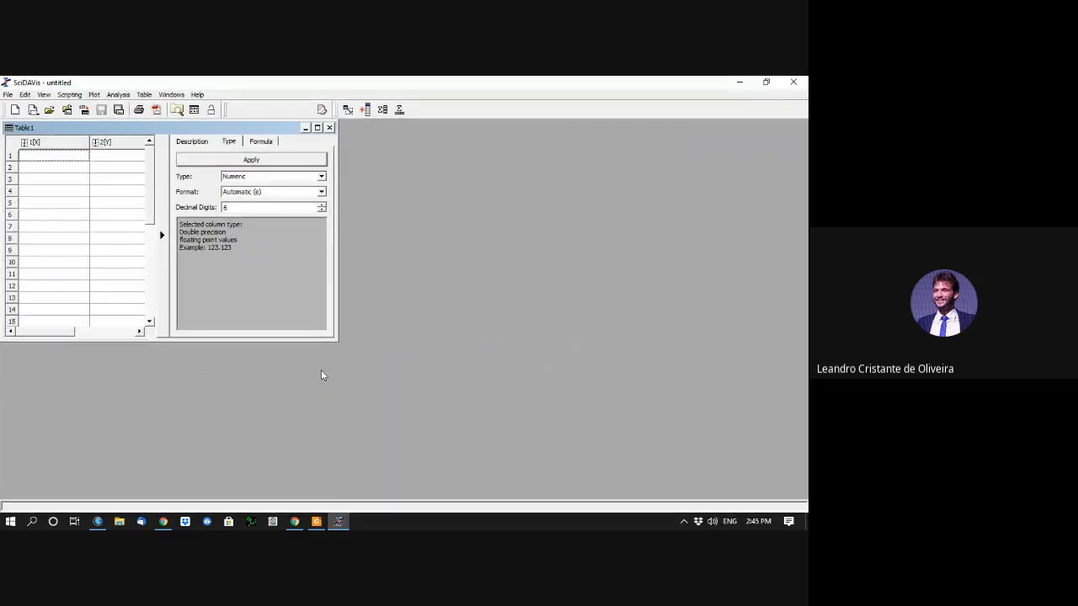
Step: Enlarge the empty Table1 window and reposition it near the upper part of the workspace
drag(337, 338, 540, 387)
drag(194, 127, 299, 133)
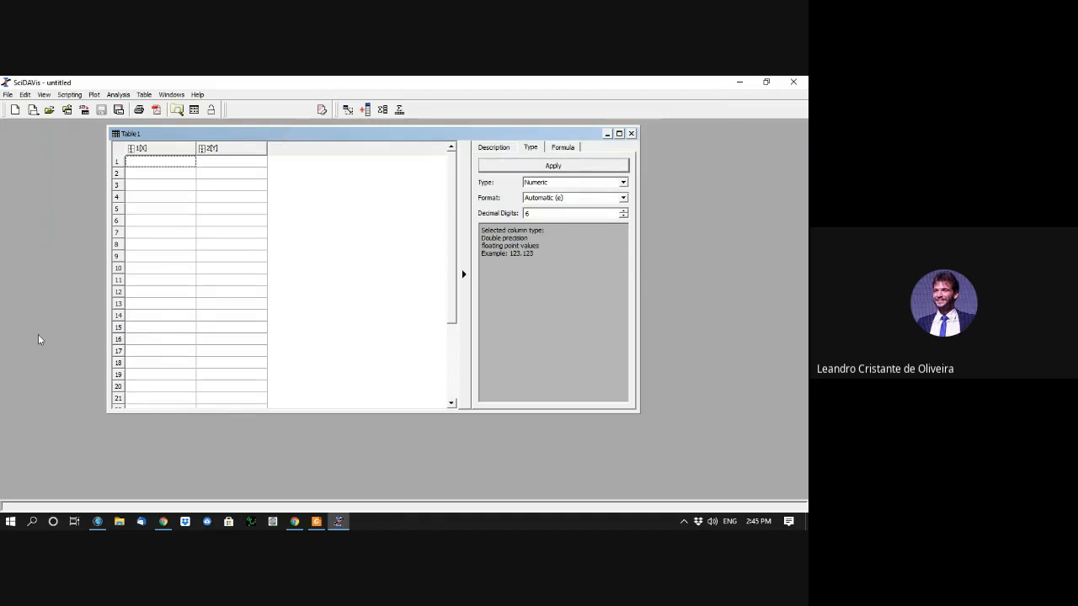
drag(320, 137, 248, 135)
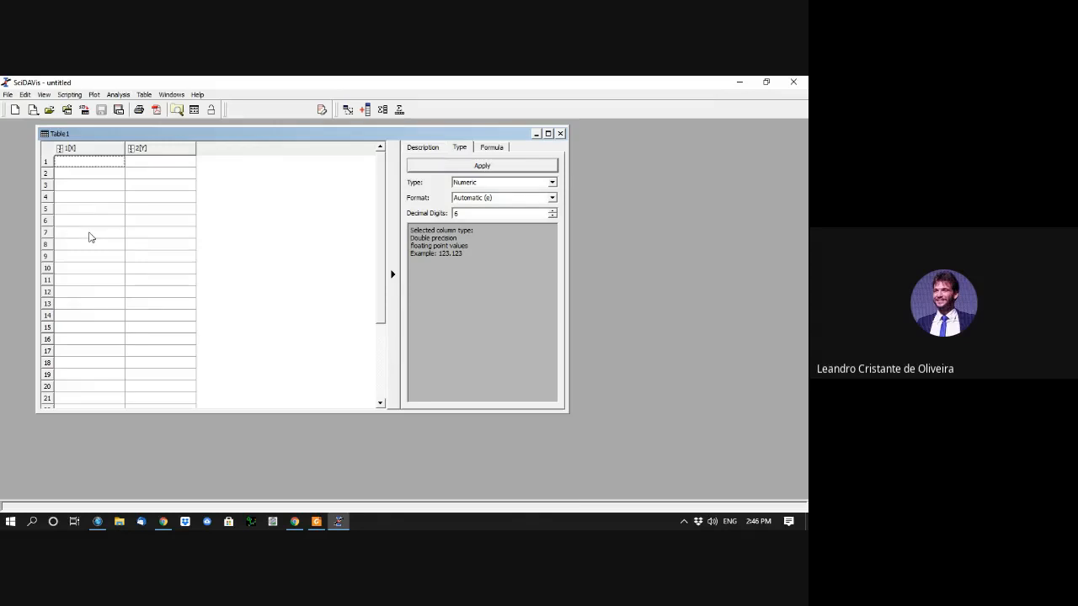
click(80, 164)
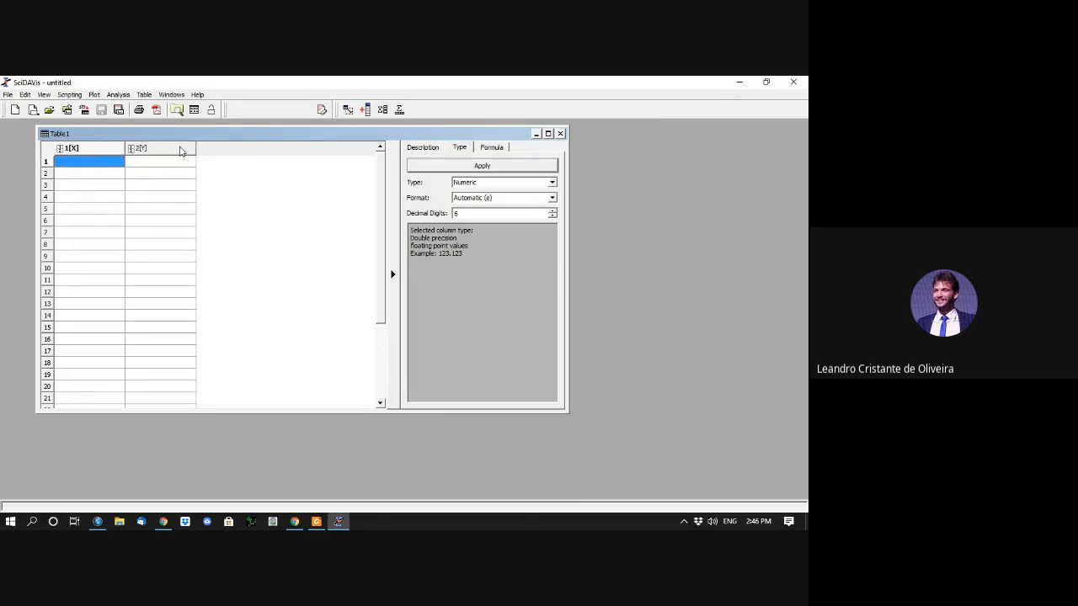
right_click(180, 149)
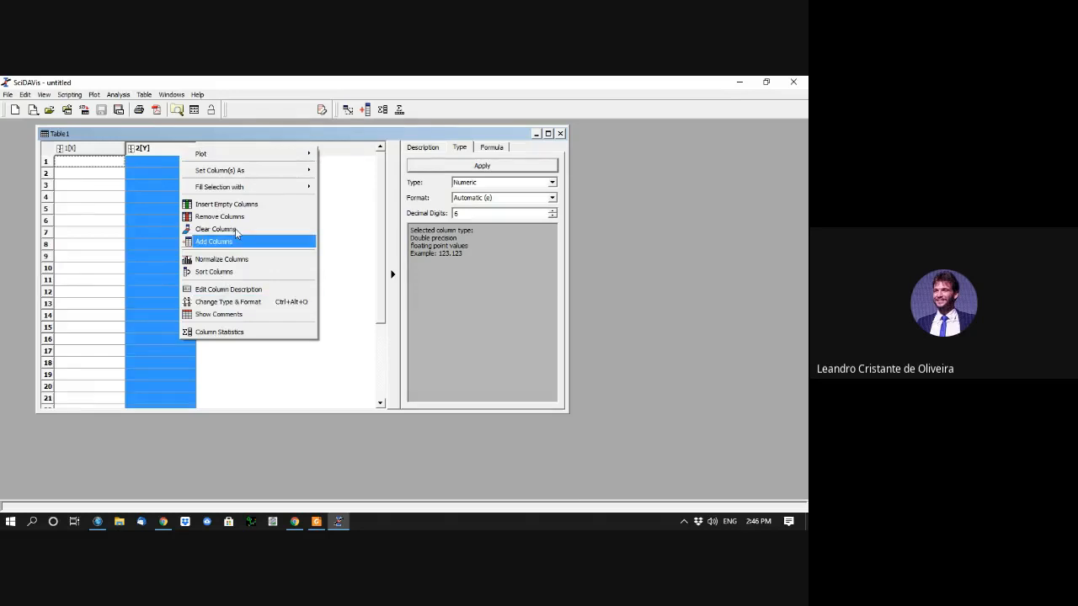
mouse_move(240, 173)
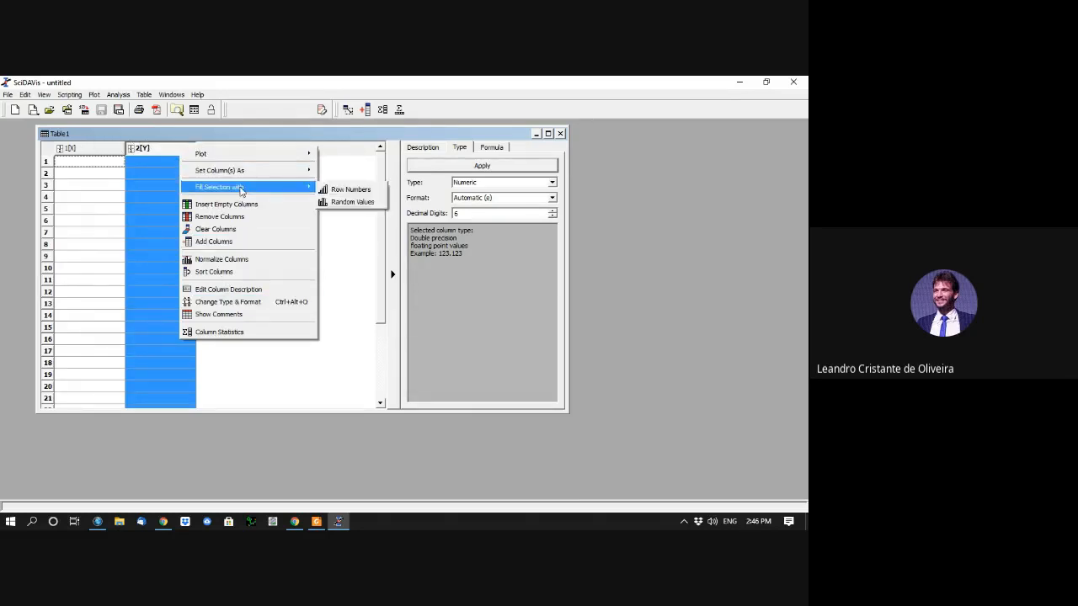
mouse_move(305, 173)
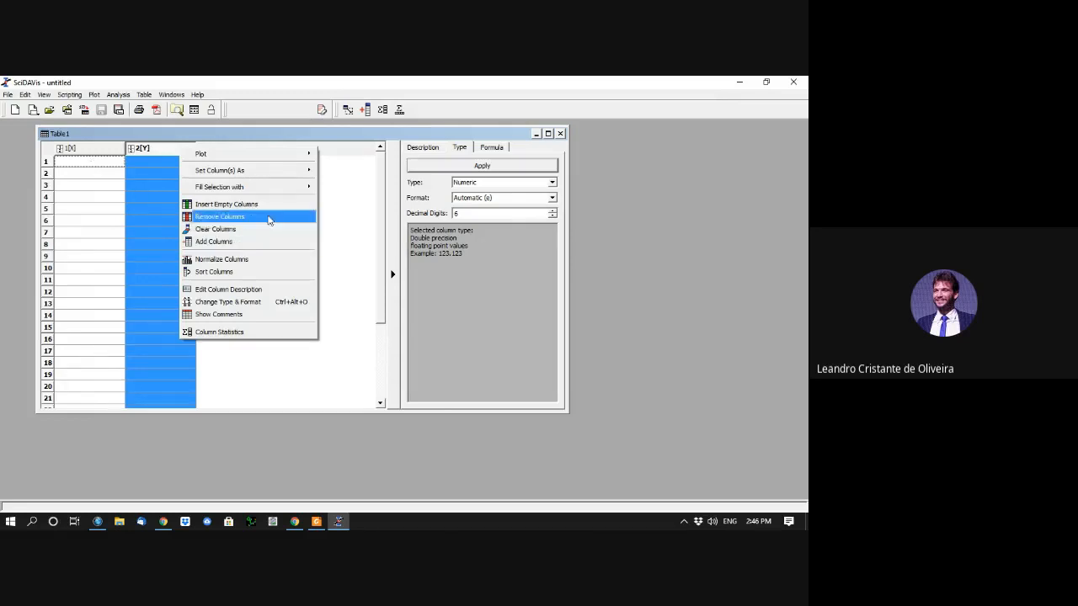
Step: Enter the values 1, 2, 3, 4 and 5 in rows 1 to 5 of the X column
click(93, 165)
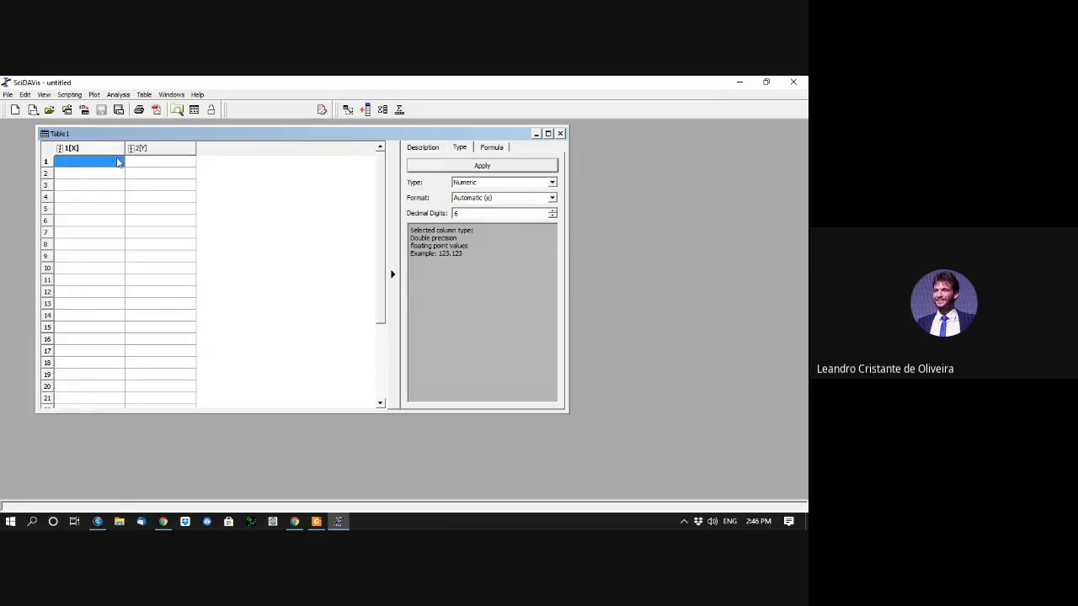
text(1)
key(Return)
text(2)
key(Return)
text(3)
key(Return)
text(4)
key(Return)
text(5)
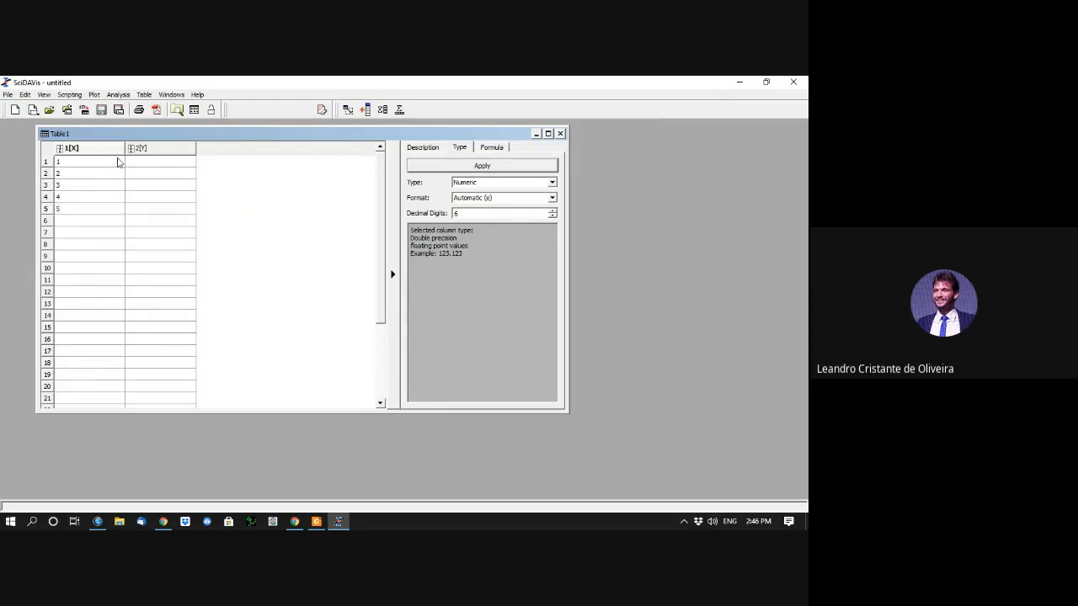
Step: Enter the values 2.5, 4, 5.5, 7 and 8.5 in rows 1 to 5 of the Y column
click(134, 163)
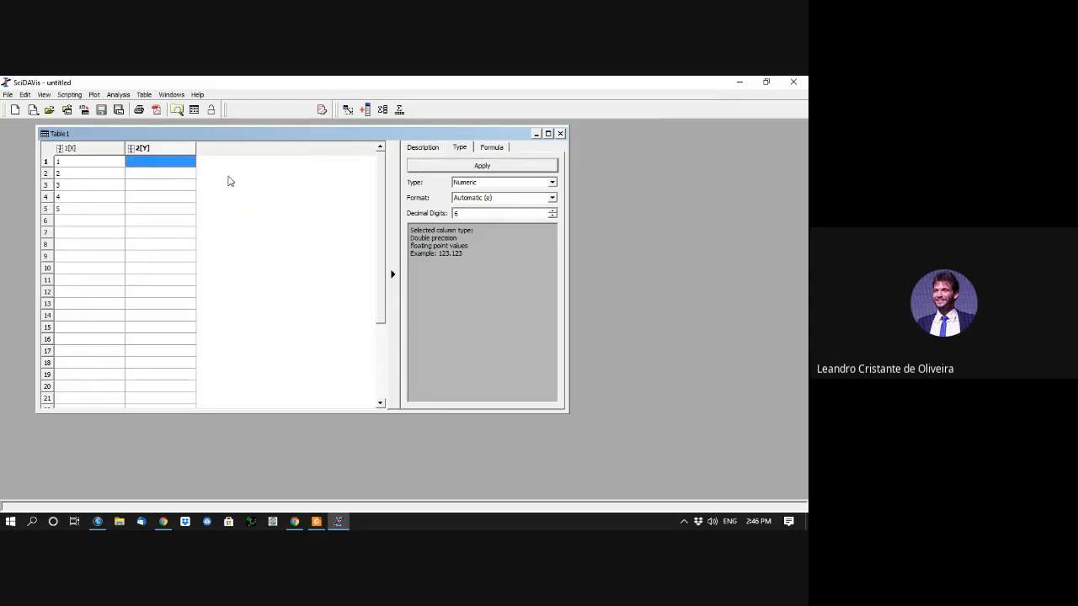
text(2.5)
key(Return)
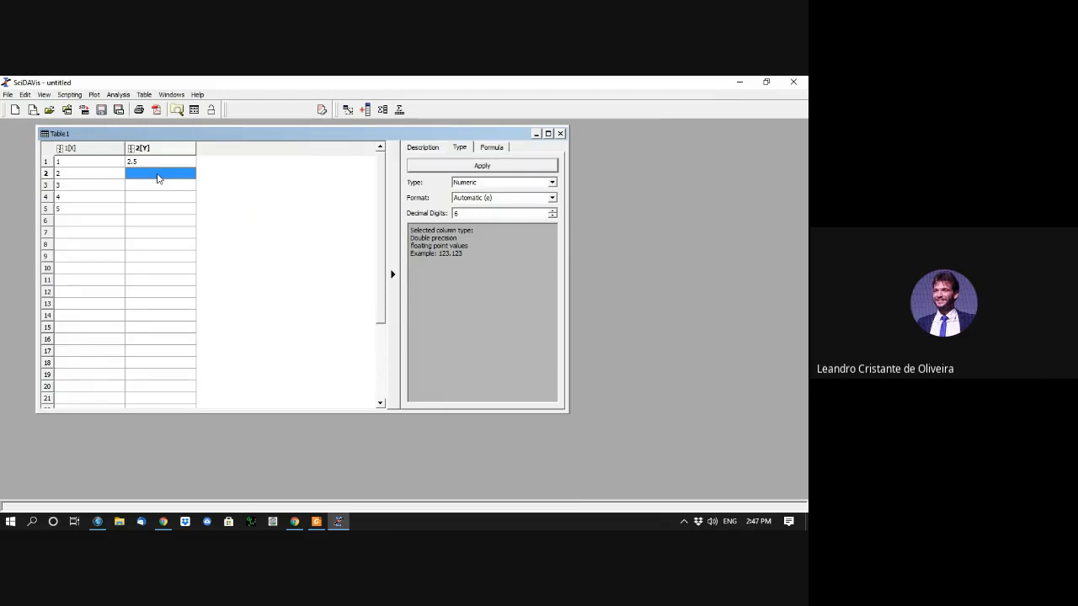
text(4)
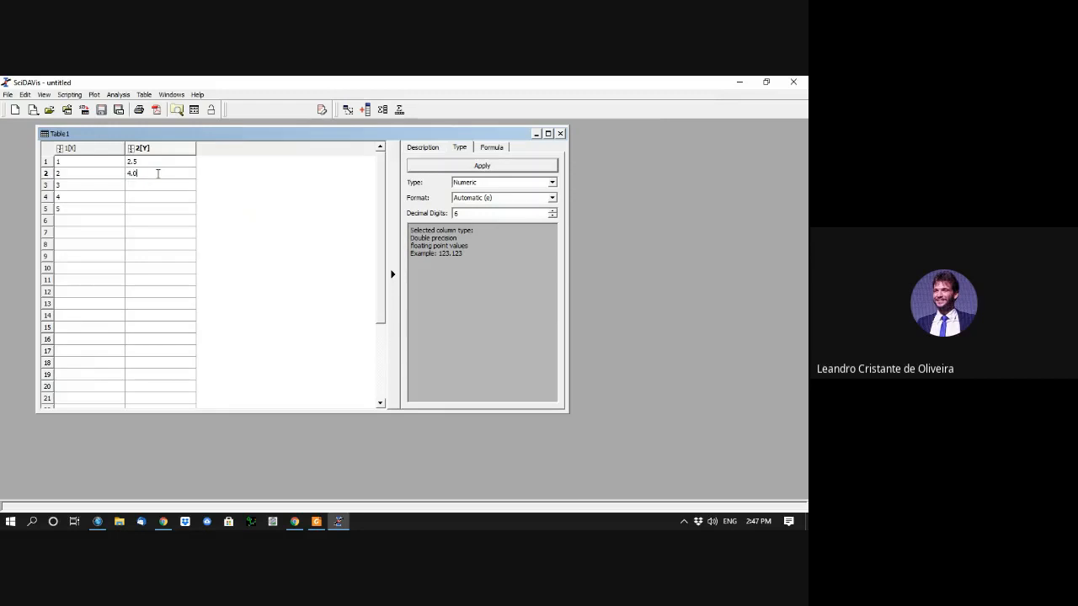
key(Return)
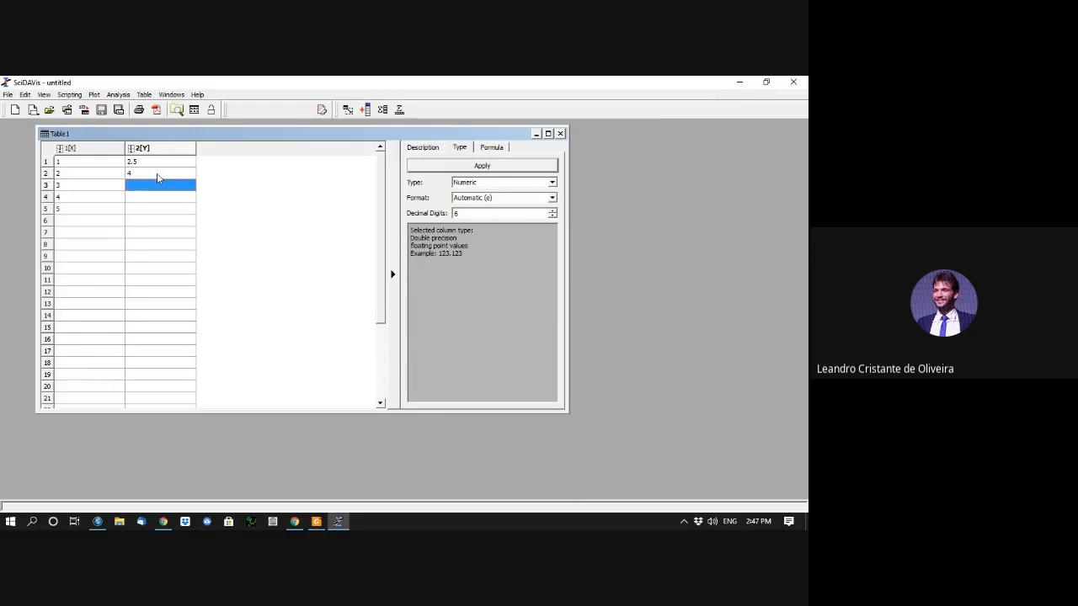
text(5.5)
key(Return)
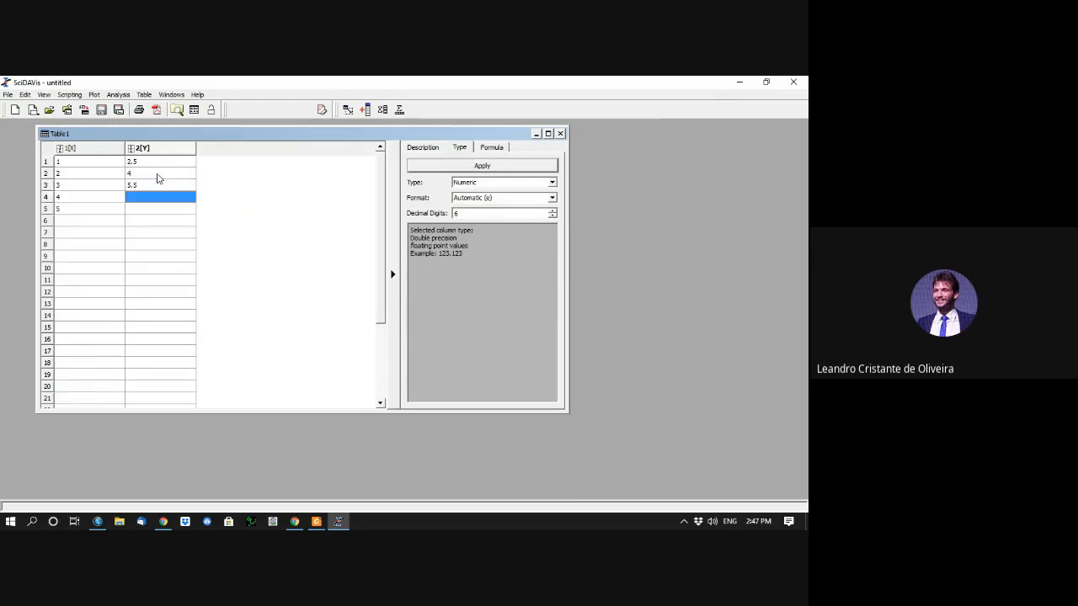
text(7)
key(Return)
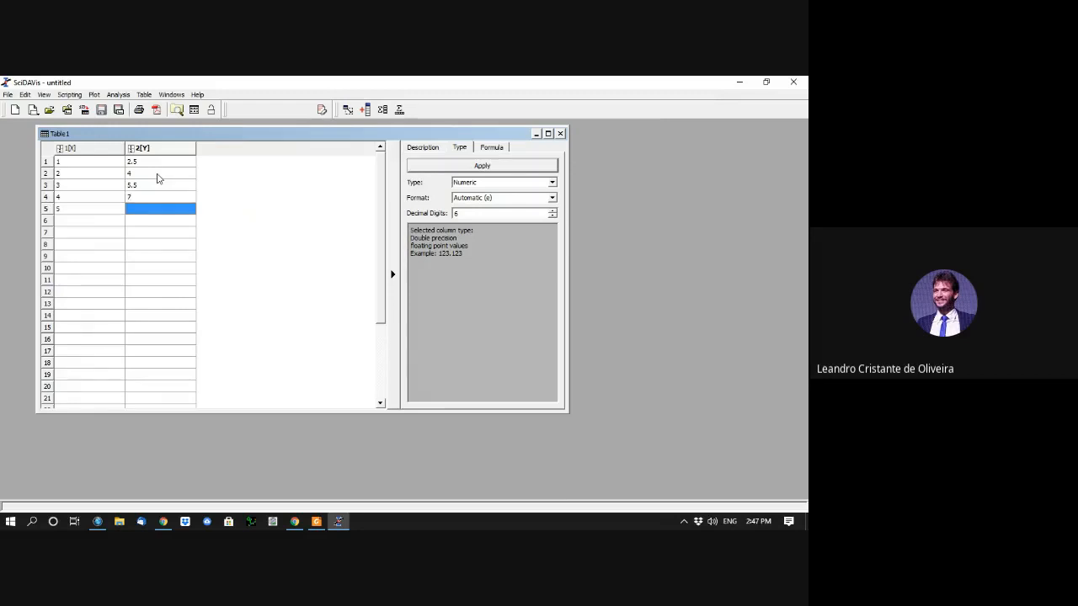
text(8.5)
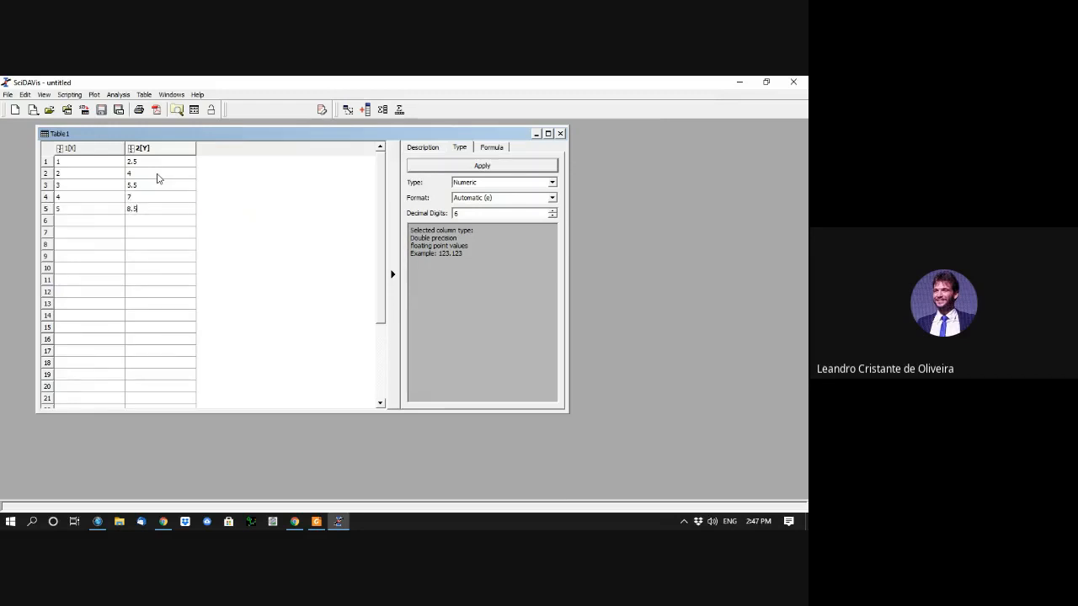
key(Return)
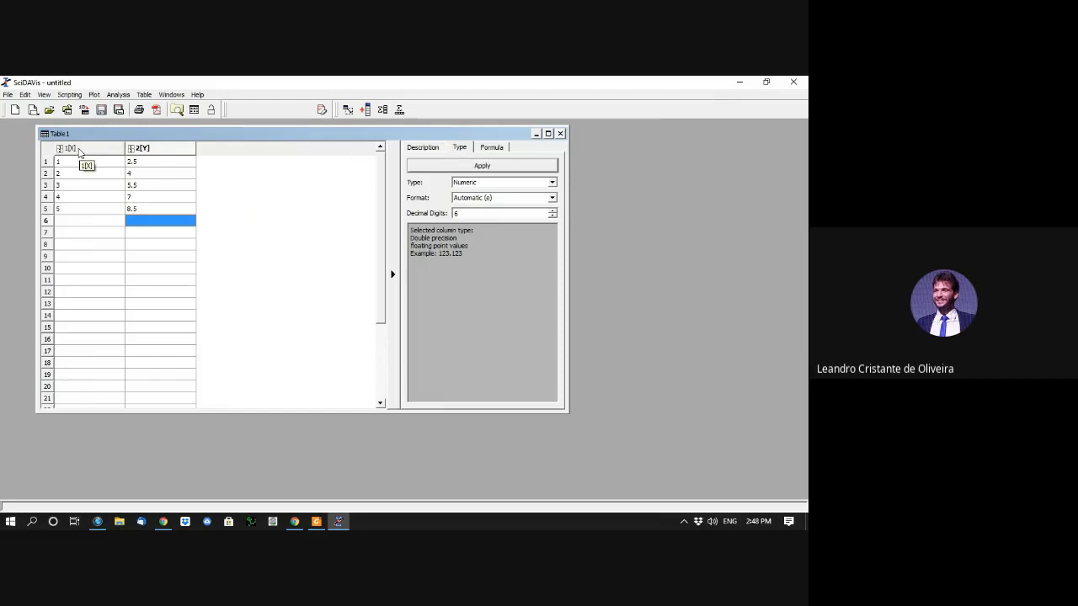
Step: Plot the X and Y columns as a Line graph and move the graph window lower beside the table data
click(79, 149)
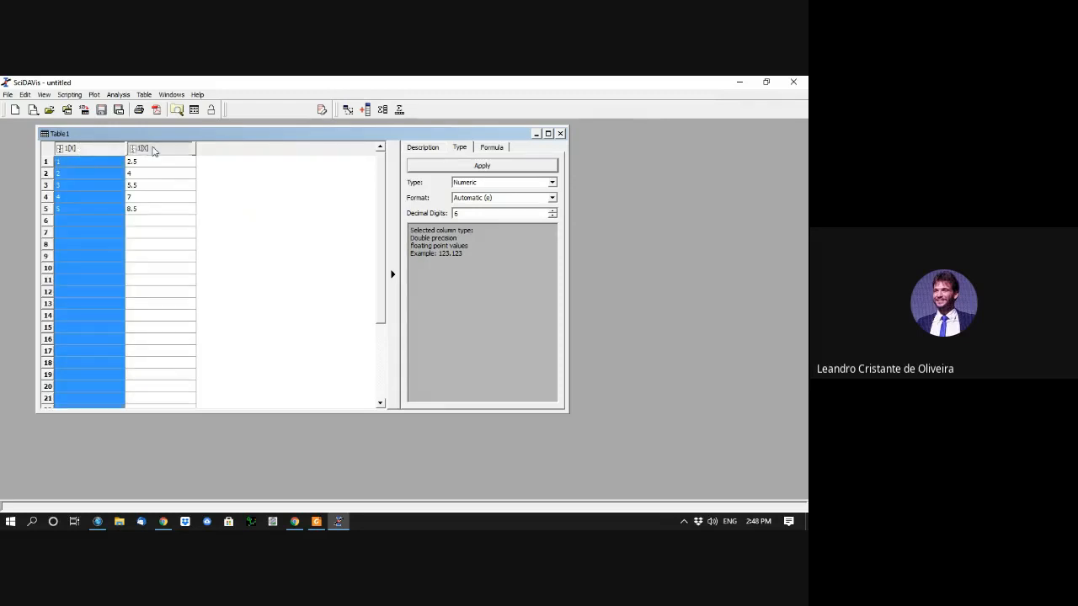
shift+click(162, 149)
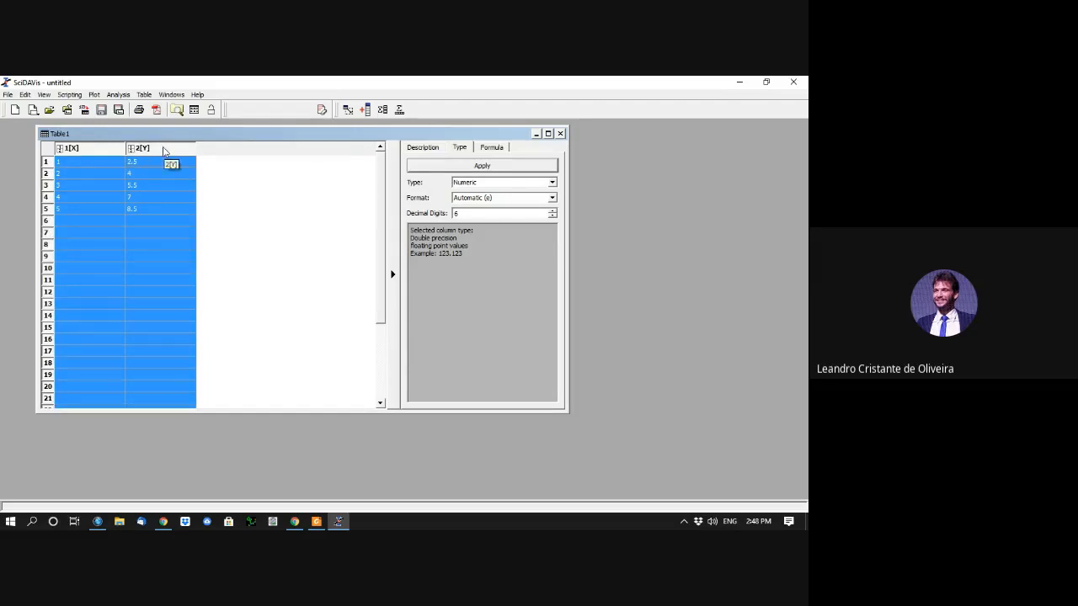
right_click(162, 149)
mouse_move(197, 157)
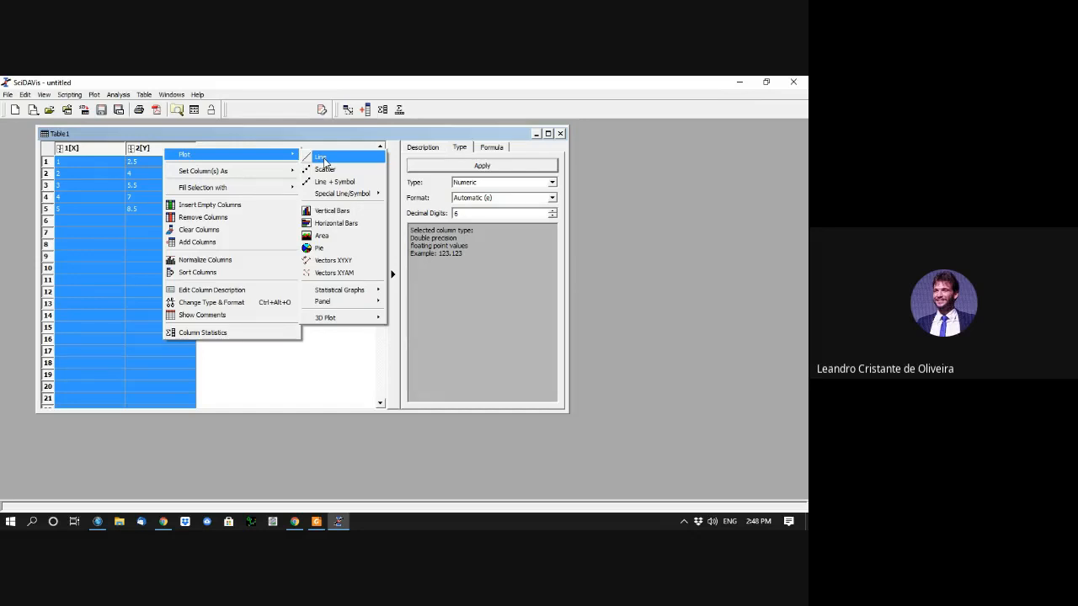
click(324, 160)
drag(632, 271, 506, 219)
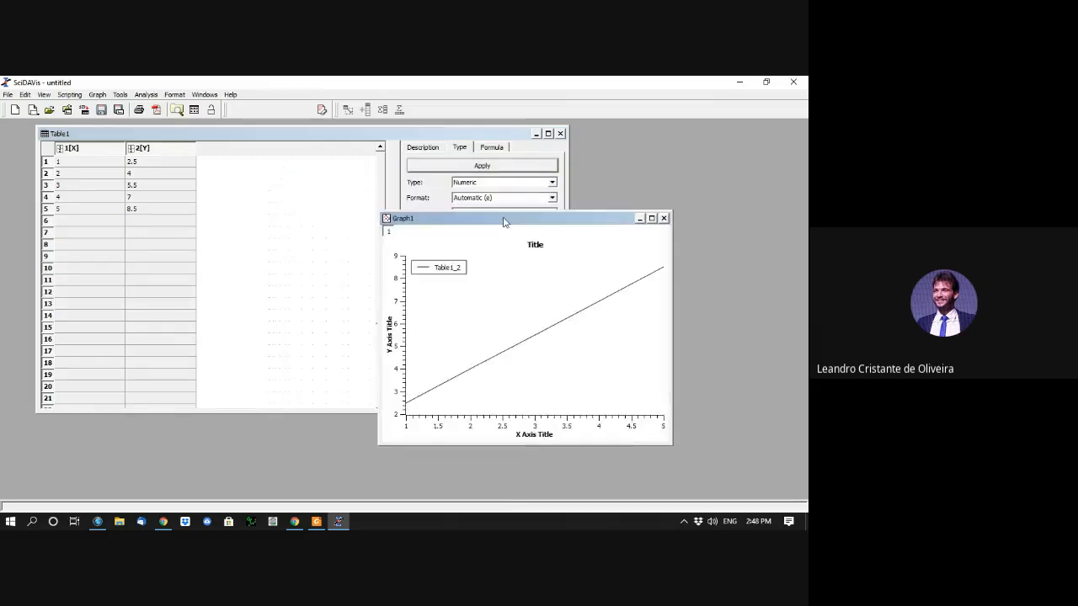
Step: Plot the X and Y columns as a Scatter graph and move its window below the table's upper edge
click(95, 150)
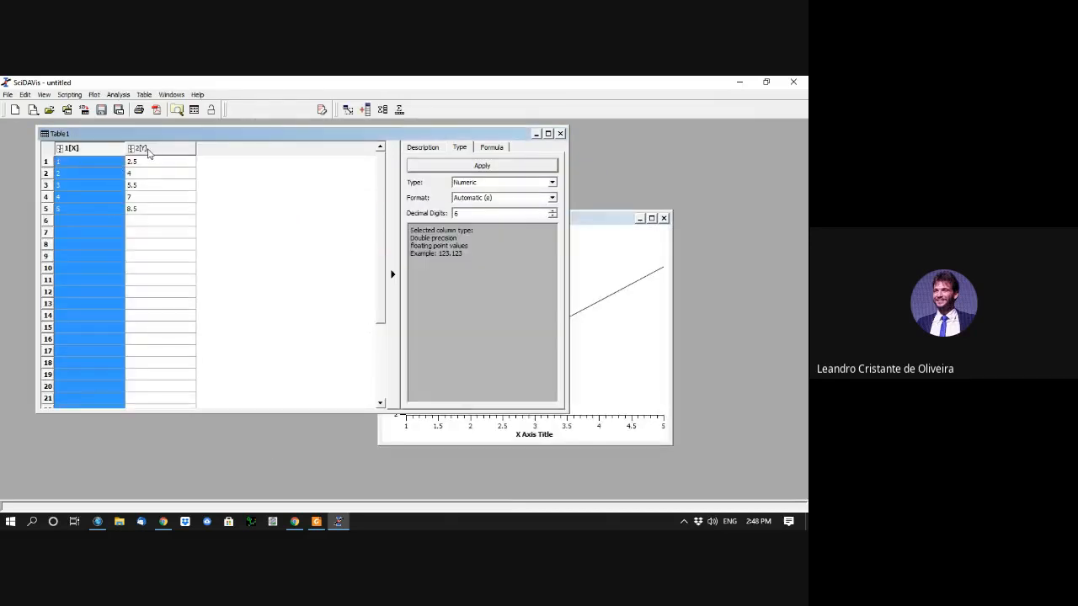
shift+click(139, 148)
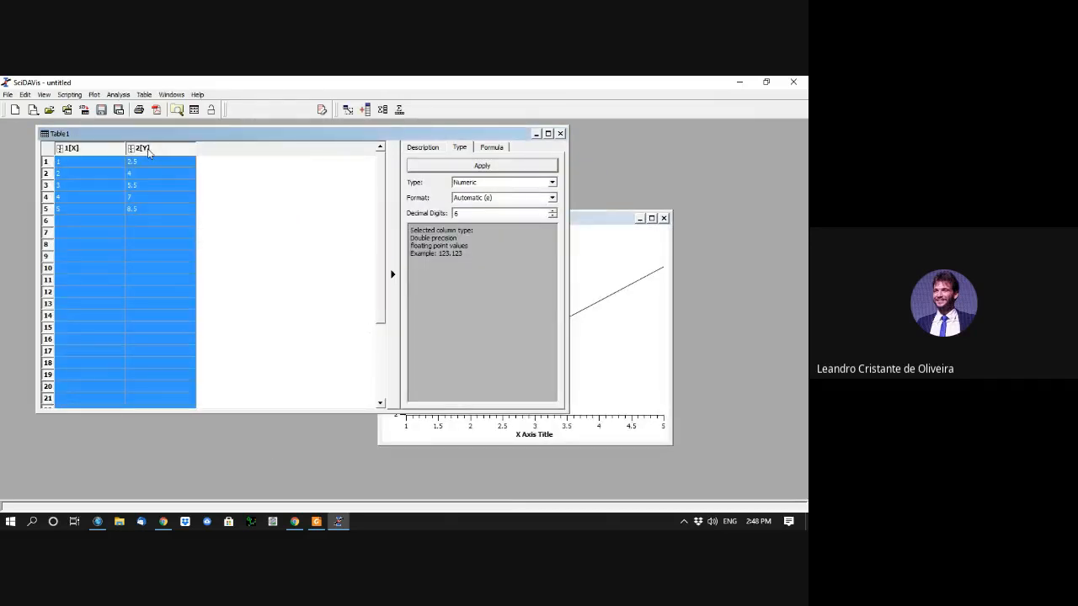
right_click(148, 152)
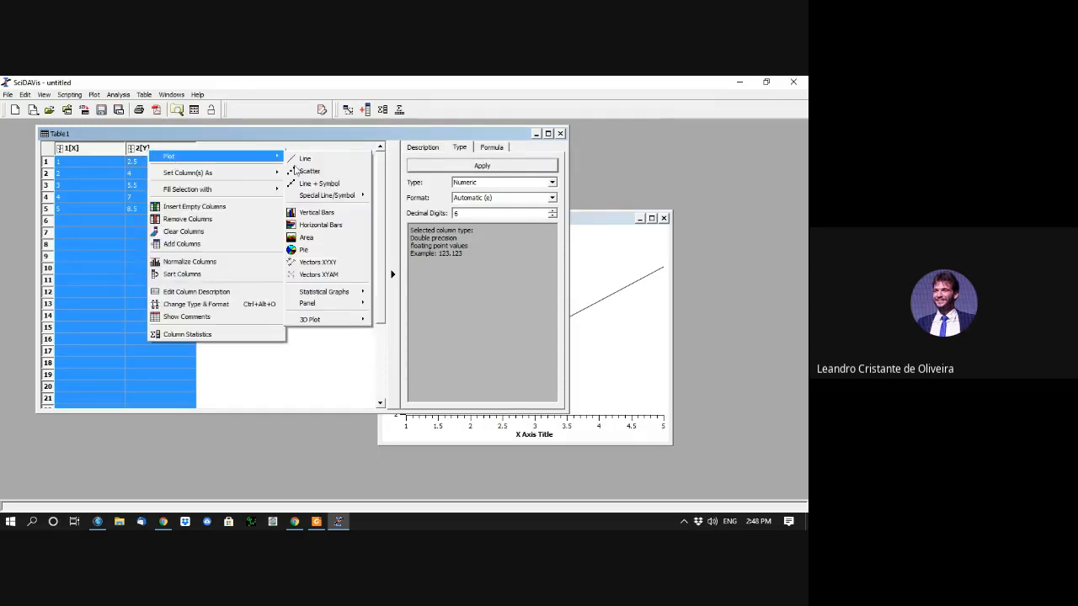
click(336, 173)
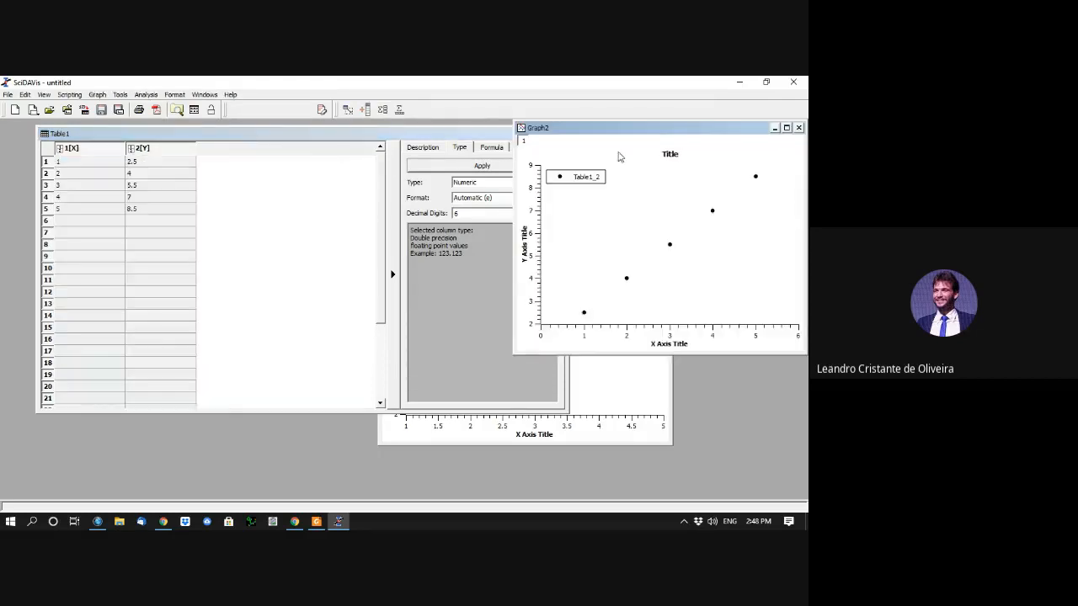
drag(626, 130, 550, 259)
Step: Plot the X and Y columns as a Line + Symbol graph and place its window over the table's settings area
click(75, 150)
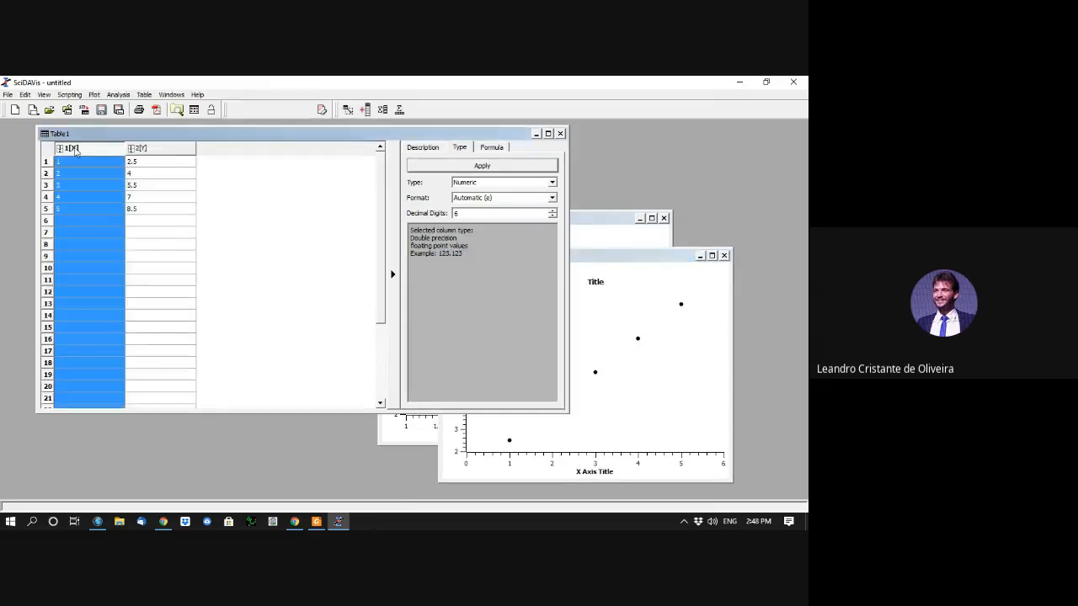
shift+click(166, 152)
right_click(166, 152)
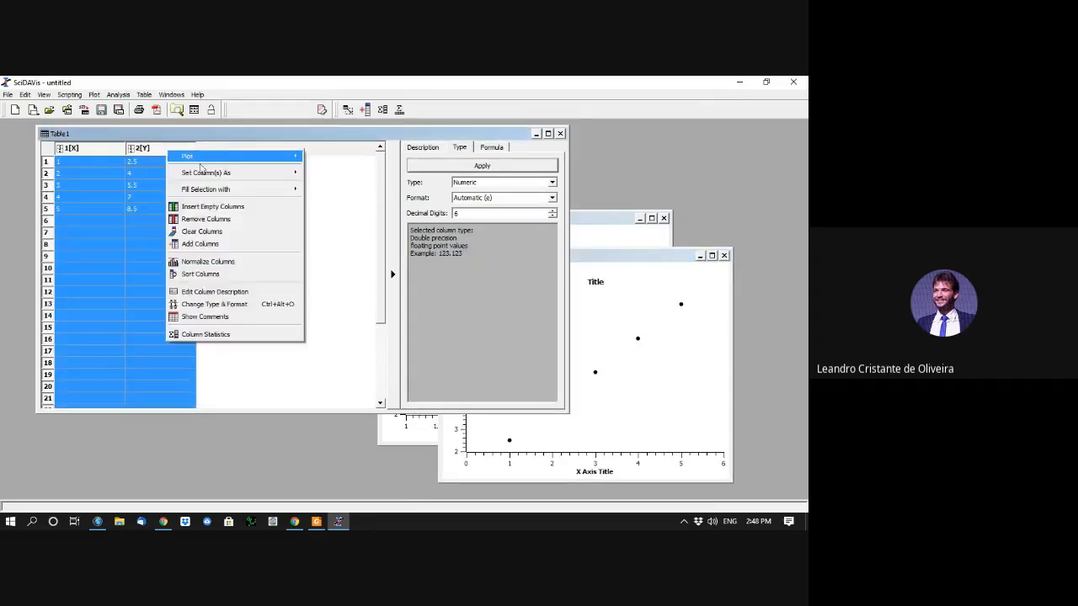
mouse_move(212, 159)
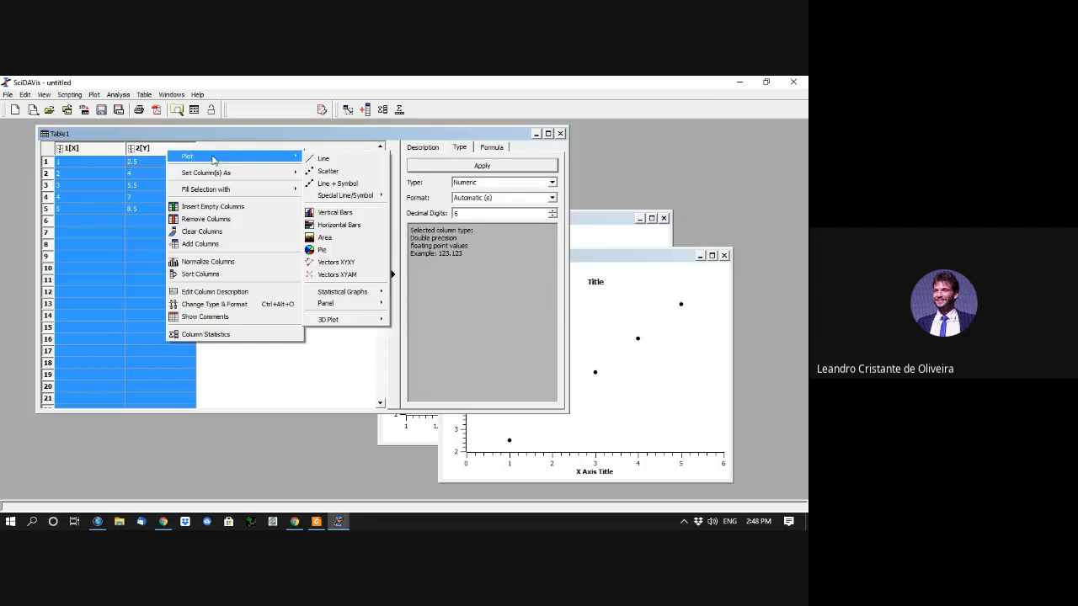
click(357, 186)
drag(169, 272, 441, 192)
Step: Delete the scatter graph Graph2 from the project
click(724, 255)
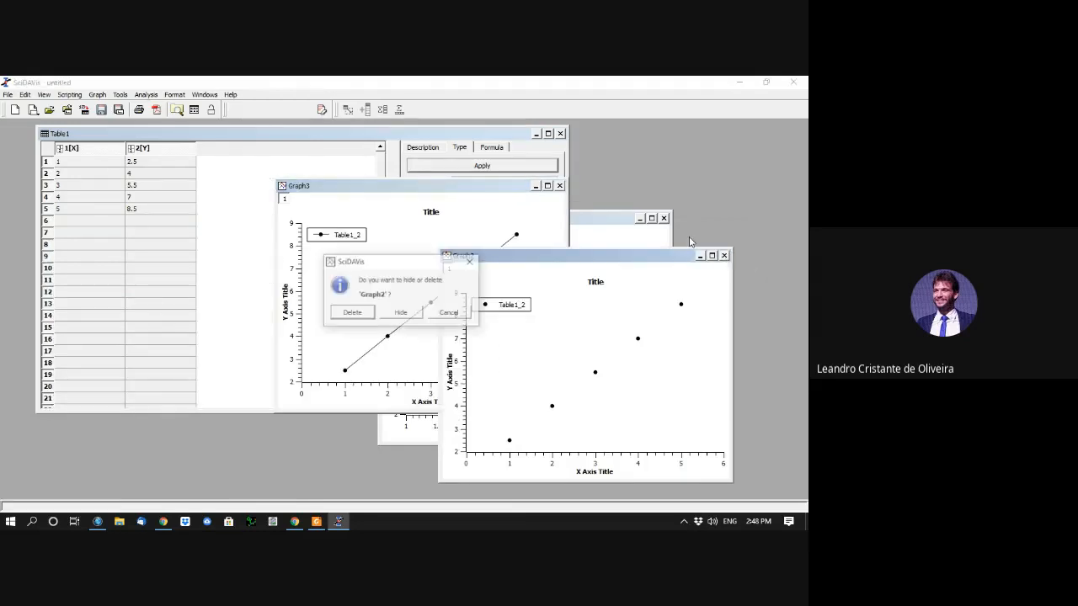
click(351, 313)
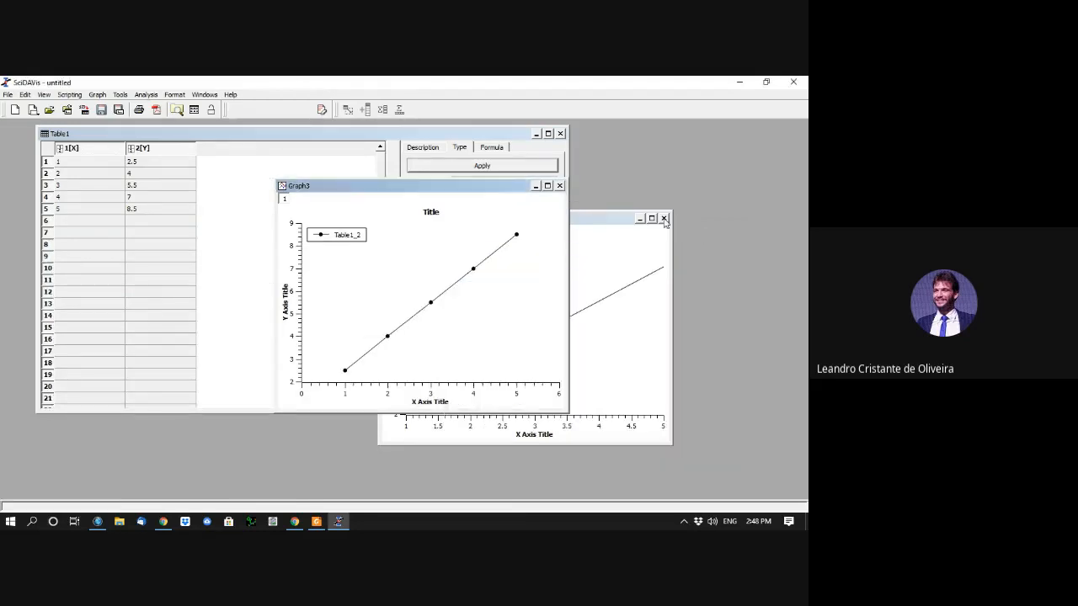
Step: Delete the line-only graph behind Graph3 from the project
click(665, 220)
click(353, 313)
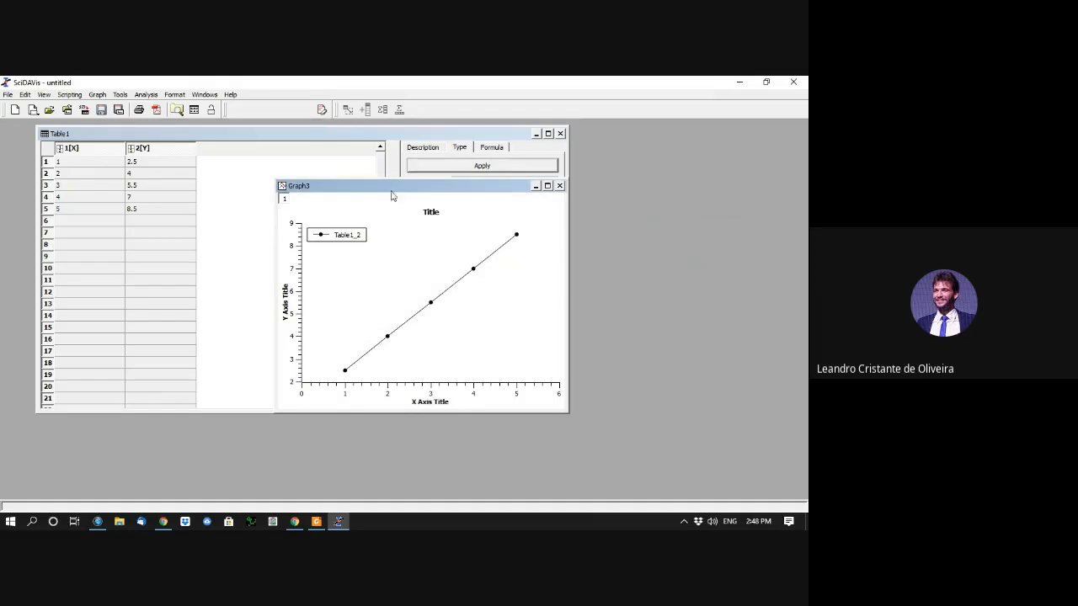
Step: Enlarge the Graph3 window and place it over the table, leaving the X data column in view
drag(392, 196, 341, 198)
drag(514, 413, 655, 490)
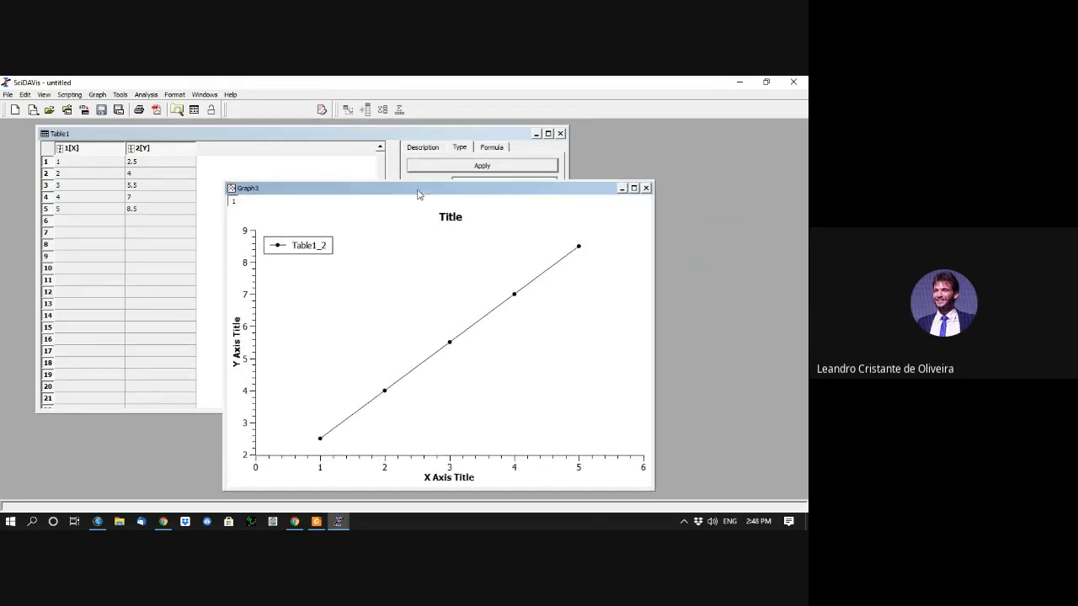
drag(417, 191, 353, 155)
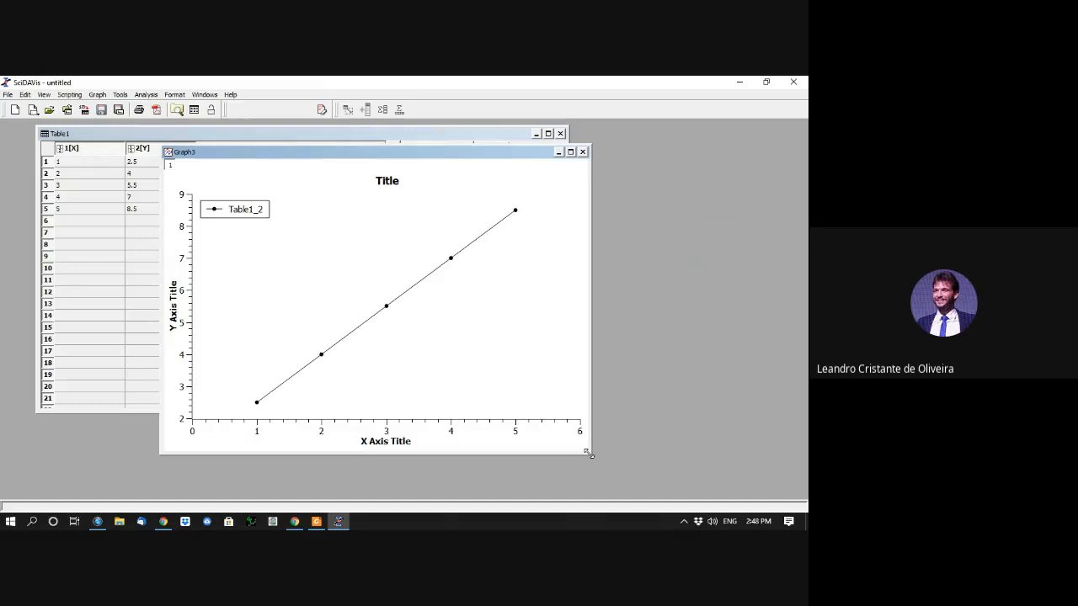
drag(593, 454, 643, 484)
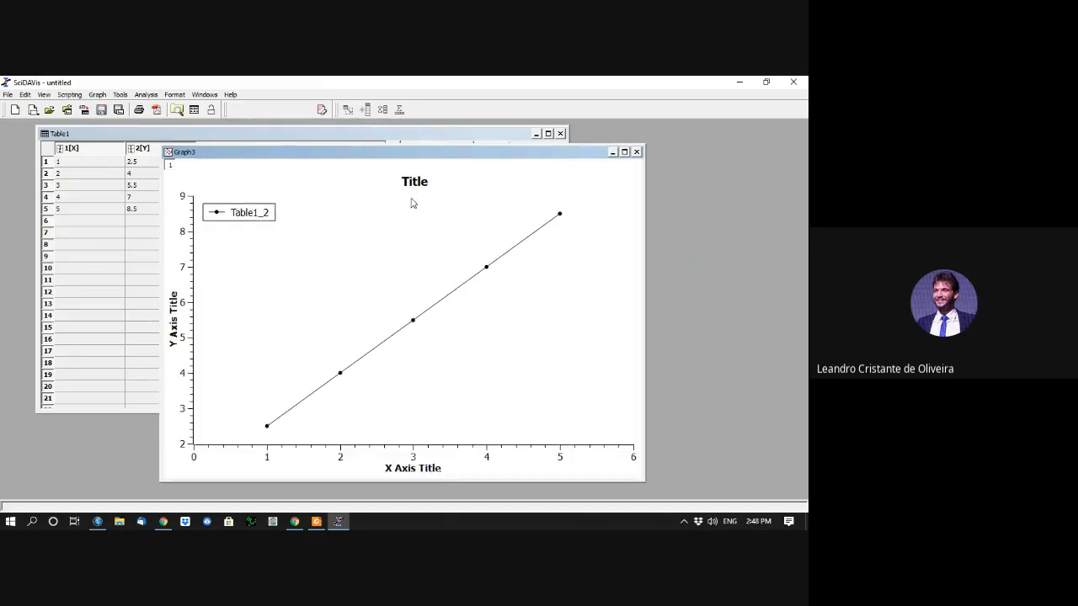
mouse_move(389, 157)
mouse_down()
mouse_move(374, 154)
mouse_move(385, 153)
mouse_up()
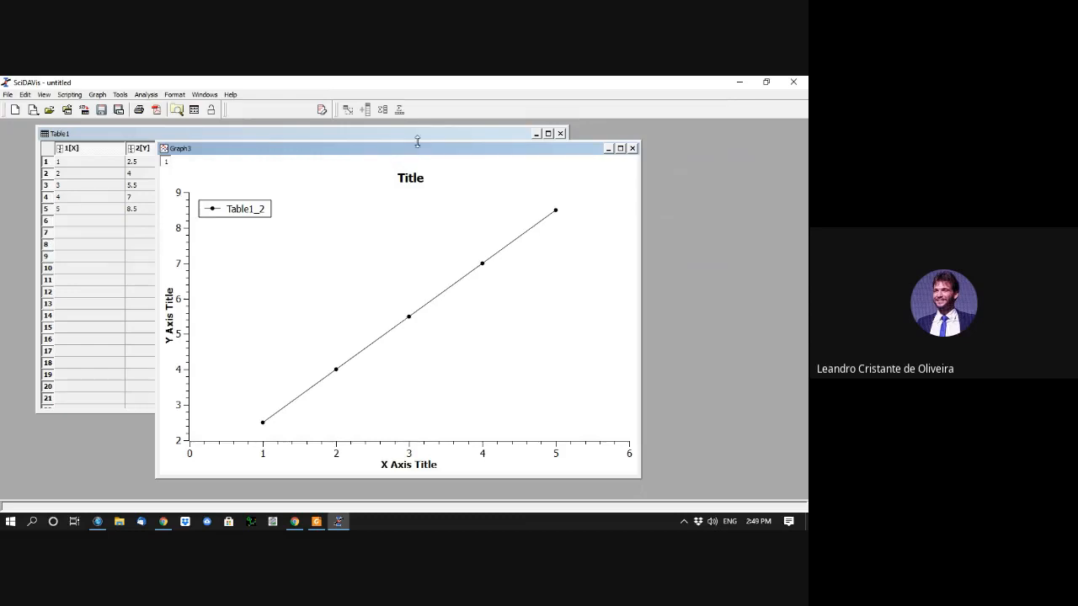
Step: Change the title of Graph3 to "Título do gráfico"
double_click(412, 181)
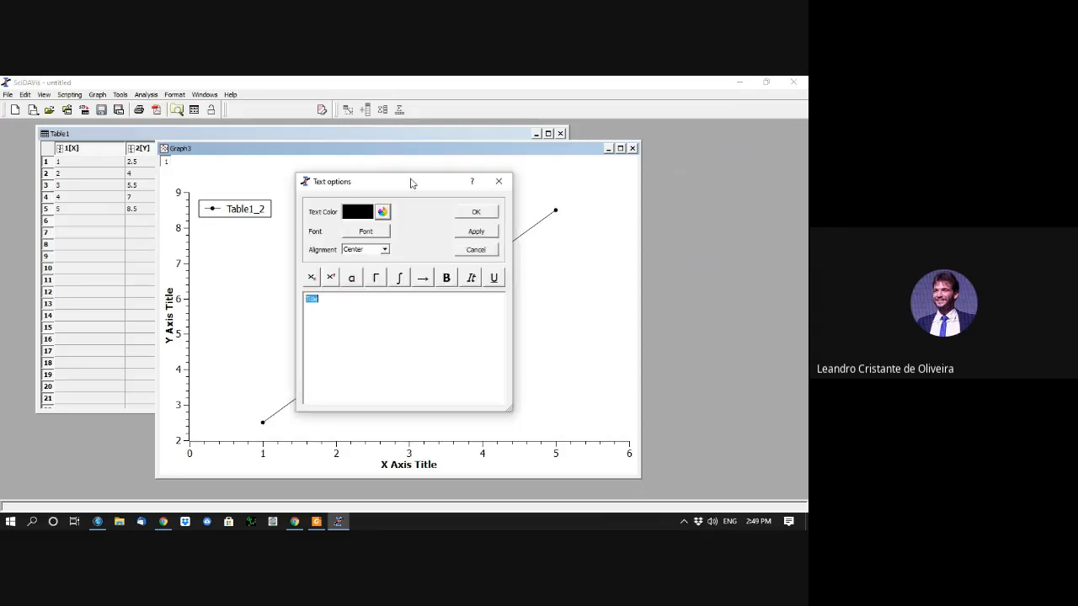
drag(409, 180, 234, 180)
click(196, 308)
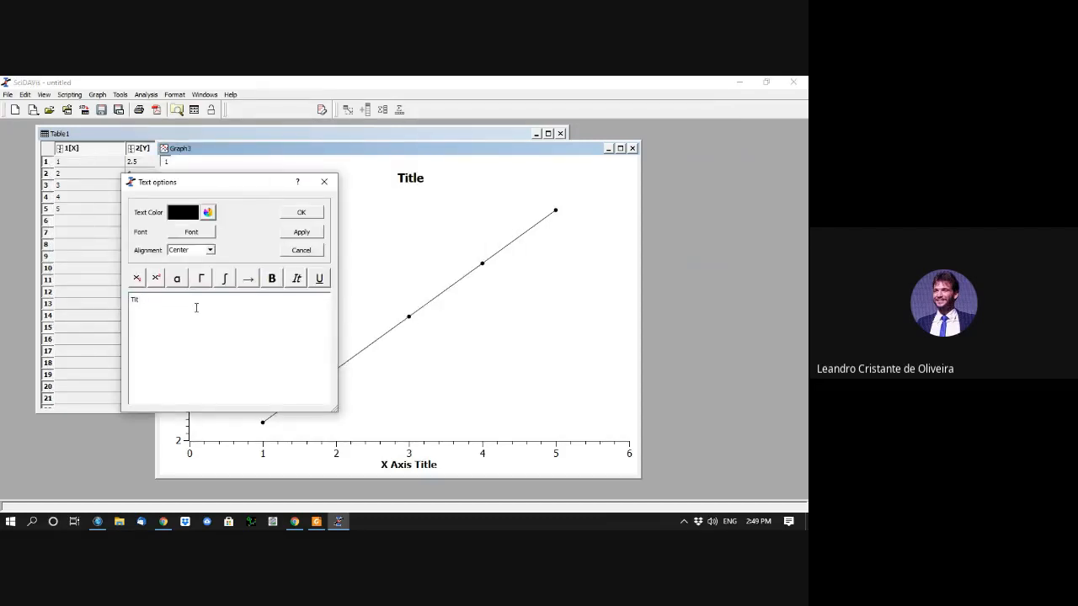
text(itul)
click(311, 235)
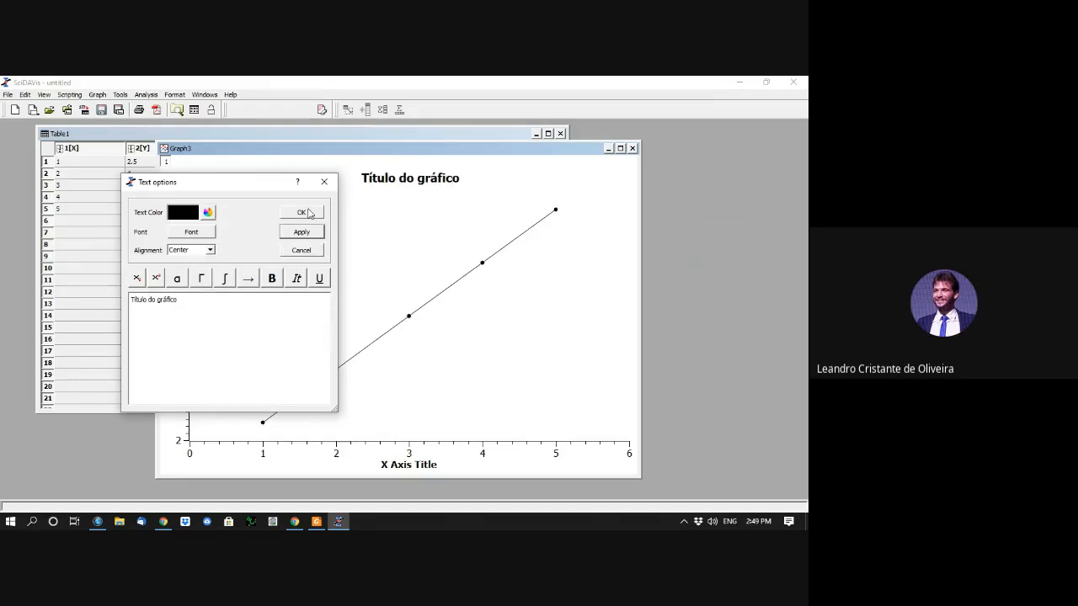
click(309, 214)
Step: Change the Y axis title of Graph3 to "Eixo y"
double_click(172, 326)
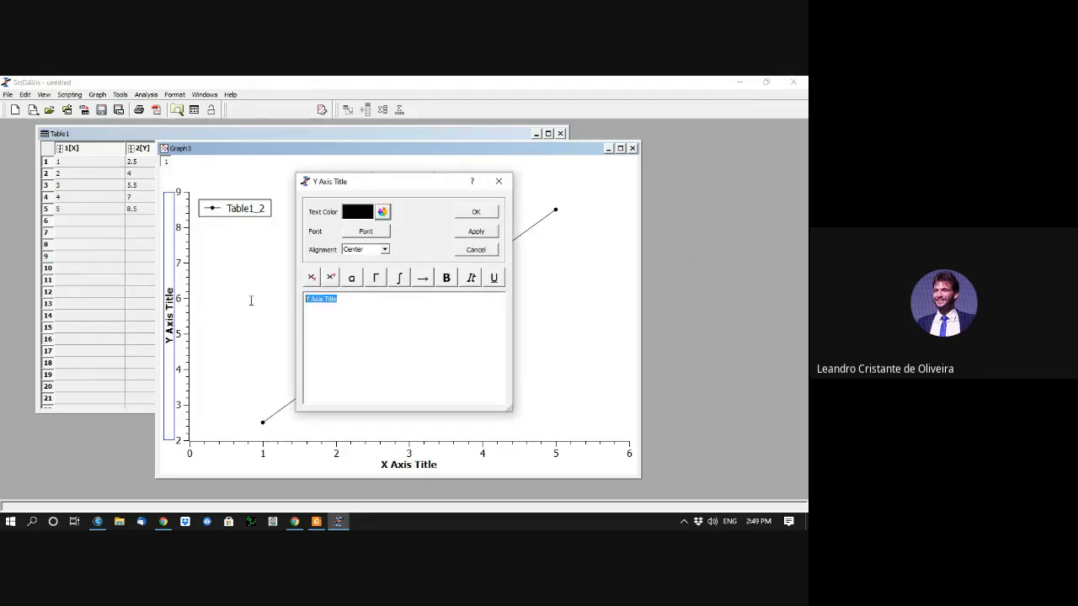
text(eExo)
click(473, 233)
click(476, 213)
Step: Change the X axis title of Graph3 to "Eixo x"
double_click(420, 465)
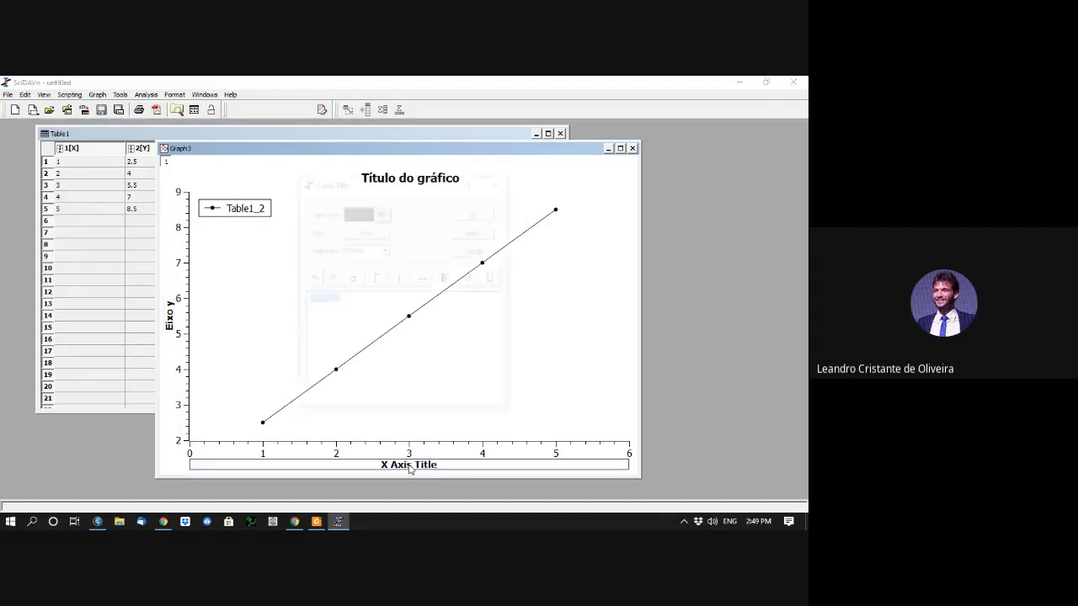
drag(345, 307, 291, 303)
text(Eixo x)
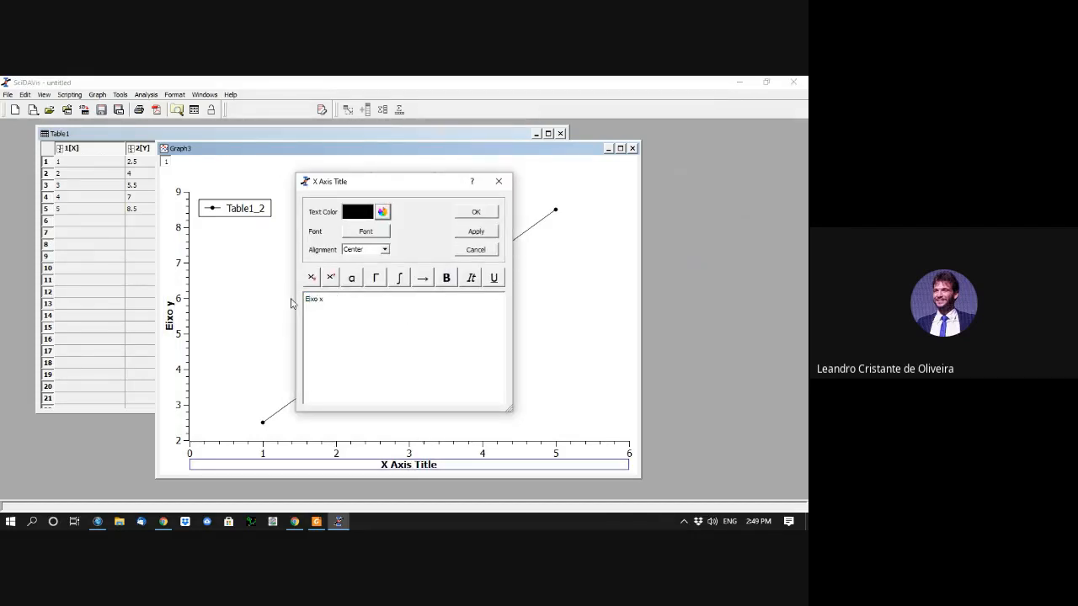
click(480, 231)
click(476, 211)
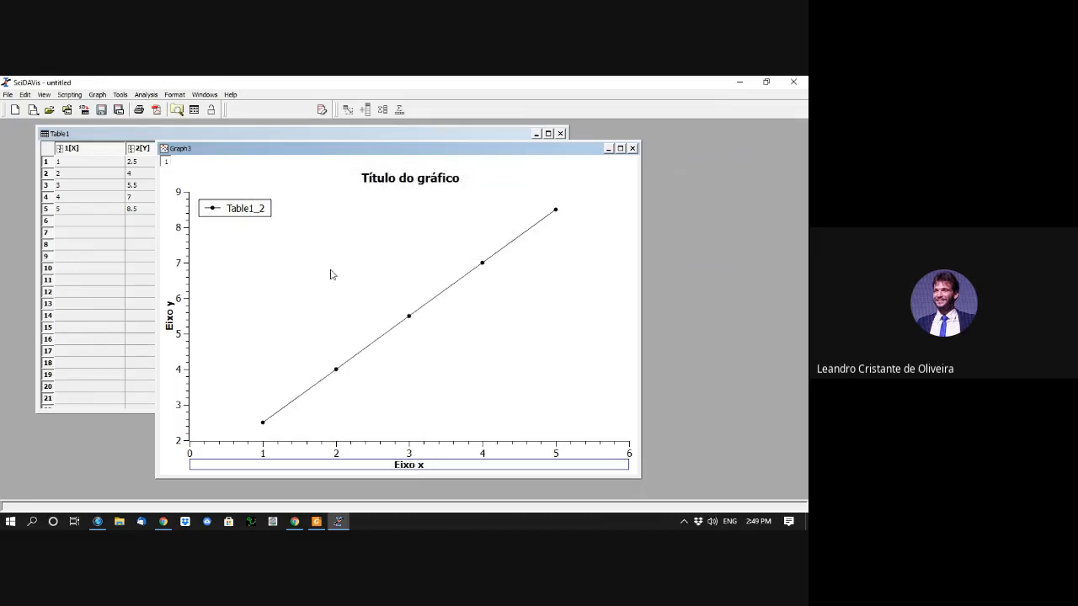
Step: Give the graph's legend a Shadow frame in its text options
click(239, 210)
mouse_move(248, 206)
mouse_down()
mouse_move(483, 210)
mouse_move(571, 322)
mouse_move(590, 390)
mouse_move(299, 218)
mouse_move(253, 208)
mouse_up()
double_click(250, 210)
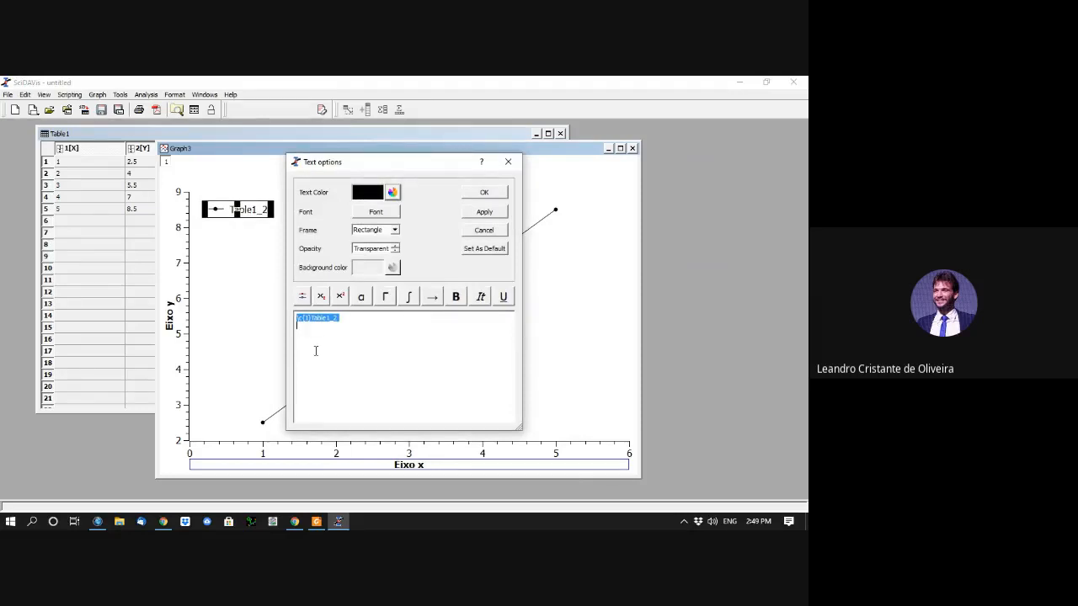
drag(352, 167, 546, 167)
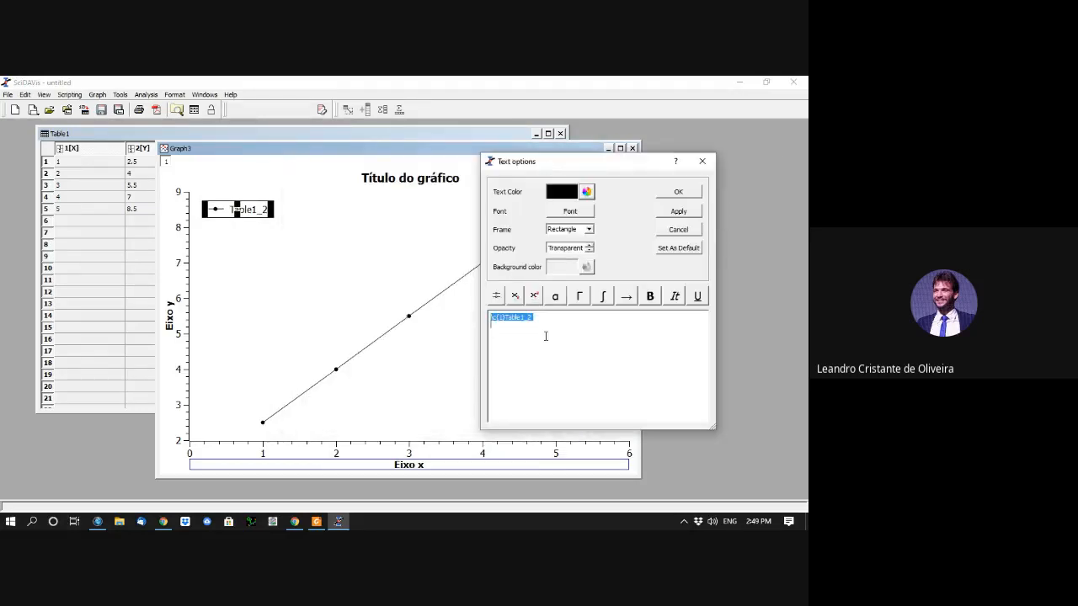
click(590, 230)
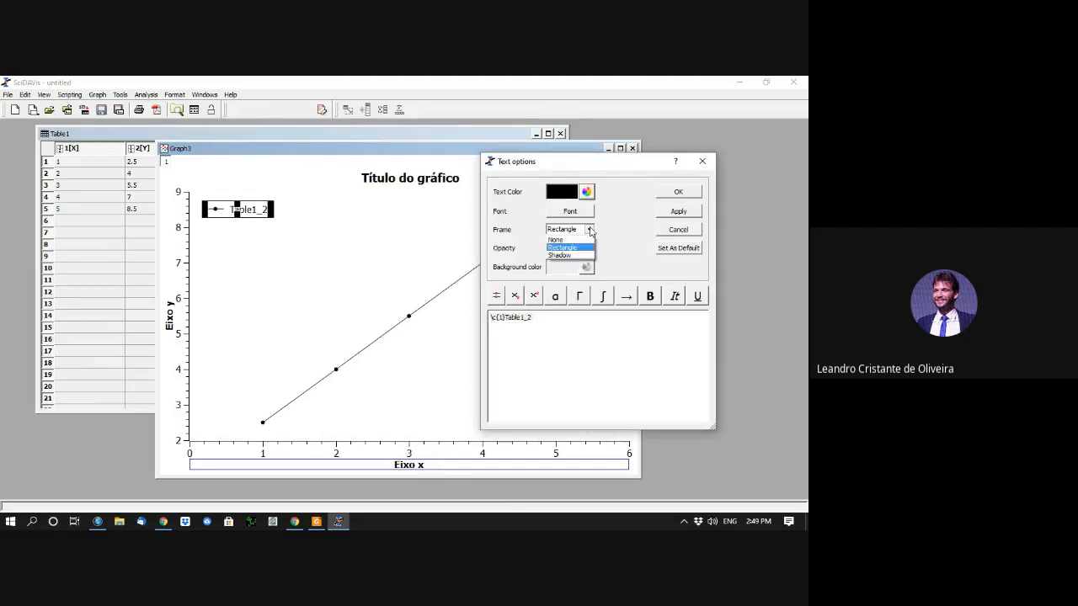
click(562, 255)
click(675, 210)
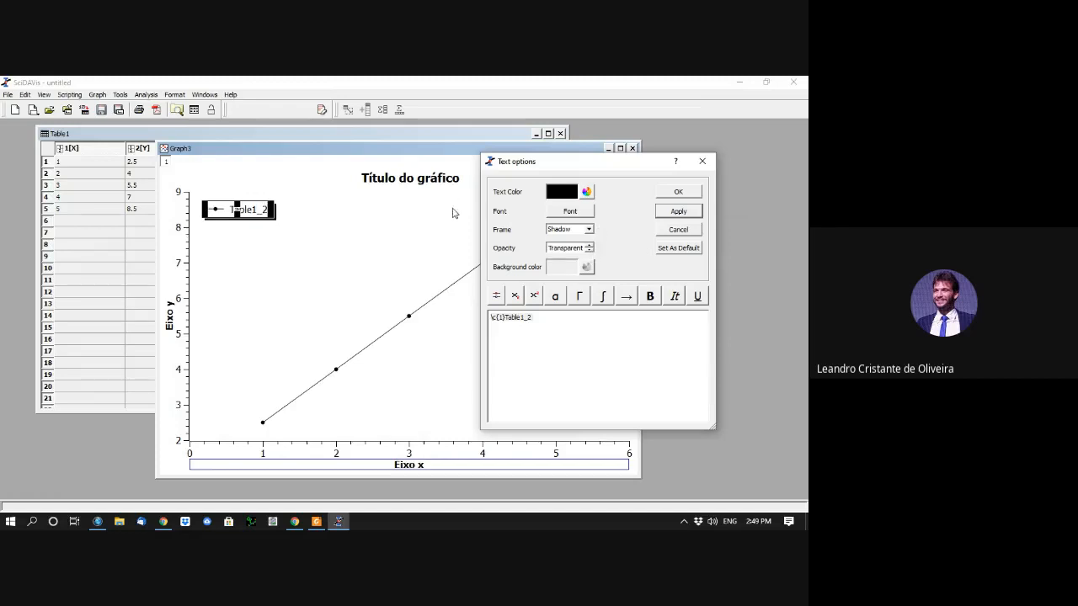
Step: Replace the legend's curve name with "Dados 1", keeping the curve symbol code
click(563, 319)
click(553, 318)
text(Dados)
click(678, 211)
click(680, 193)
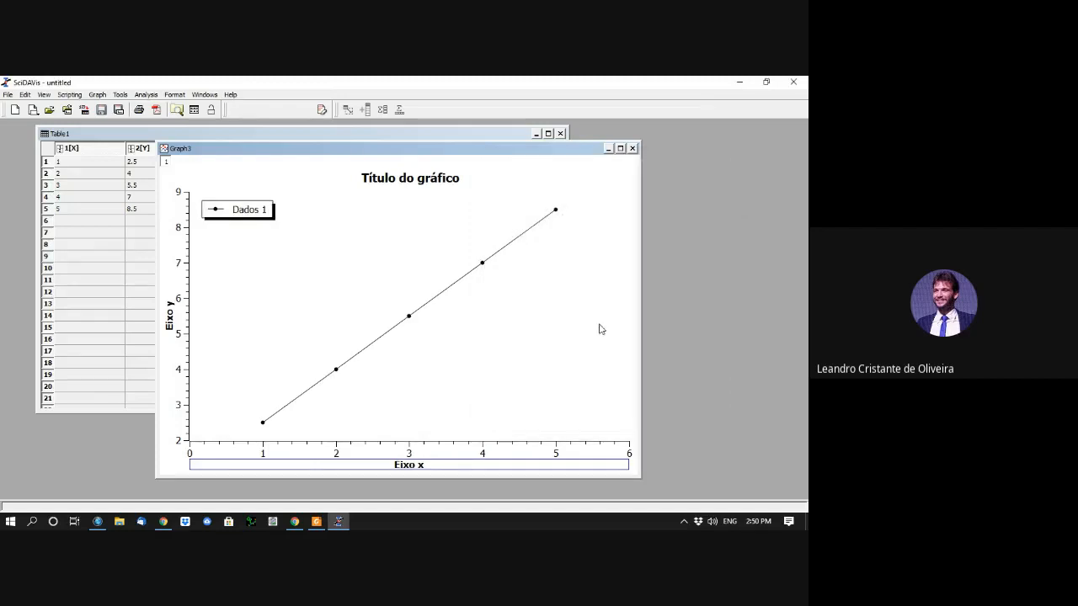
Step: Move the legend into the empty area below the upper end of the plotted line, near x = 5 and y = 6
click(227, 210)
drag(226, 210, 542, 300)
click(569, 345)
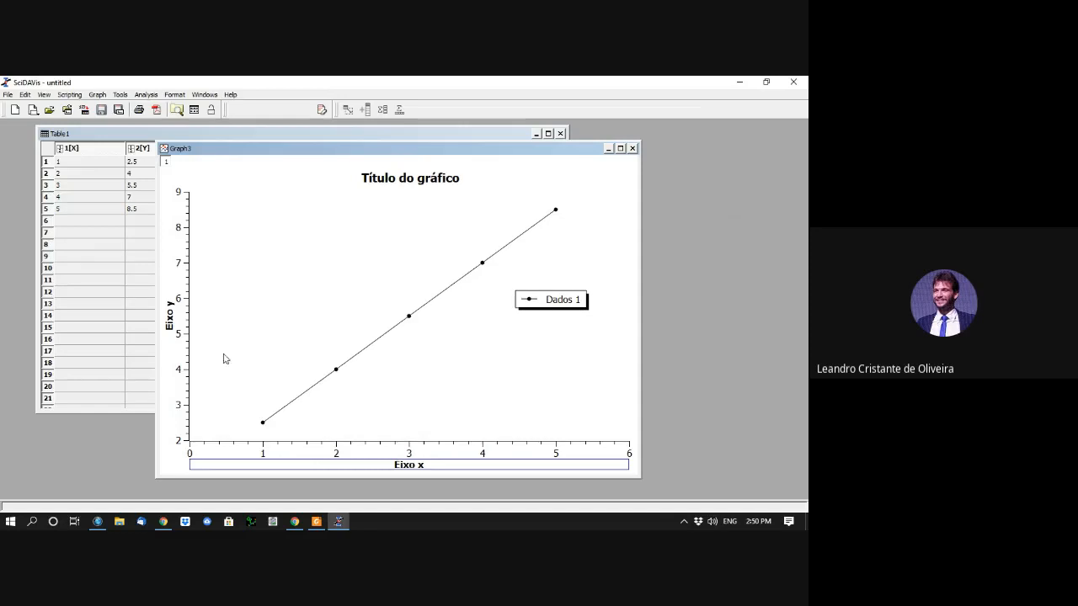
click(190, 314)
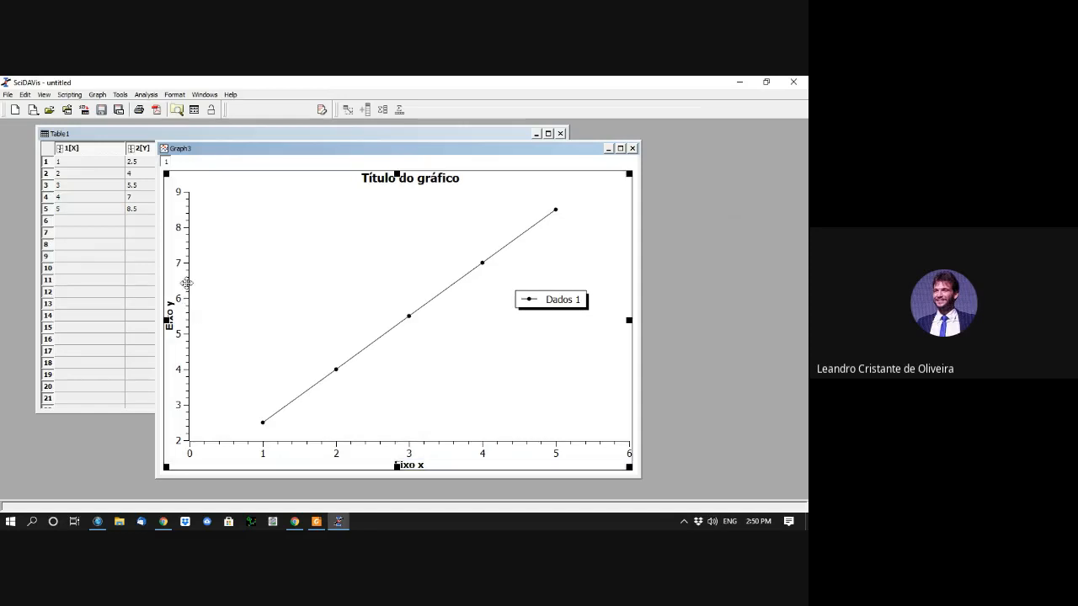
click(331, 169)
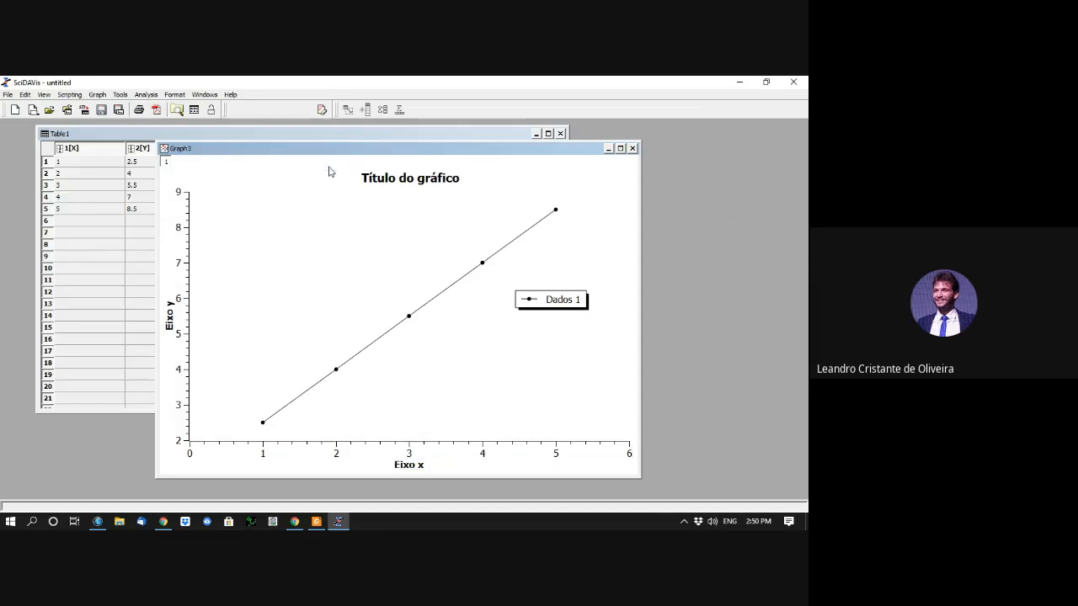
click(190, 196)
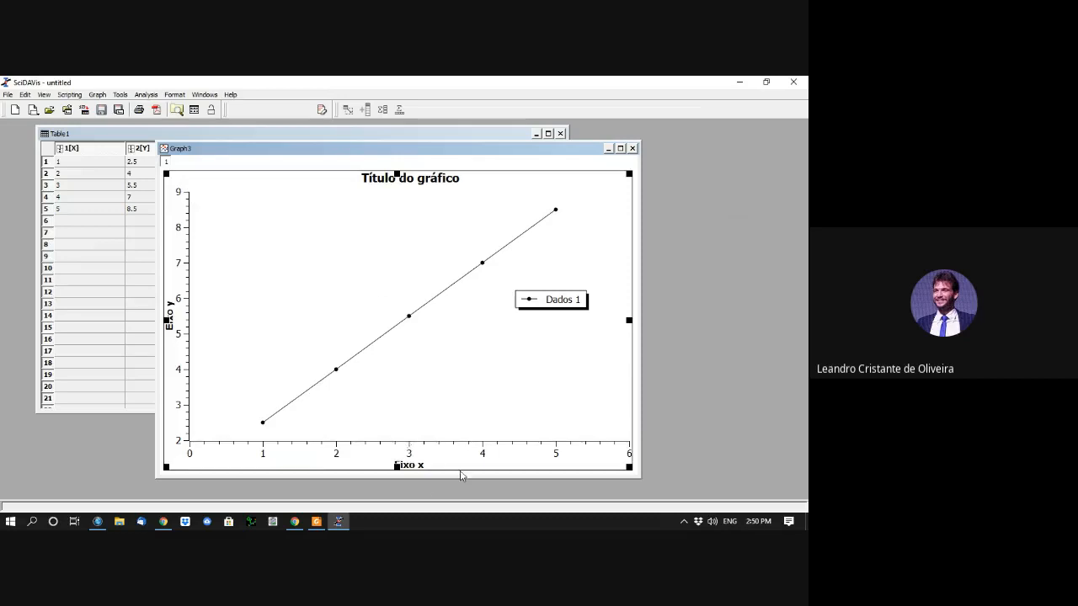
click(424, 473)
double_click(424, 470)
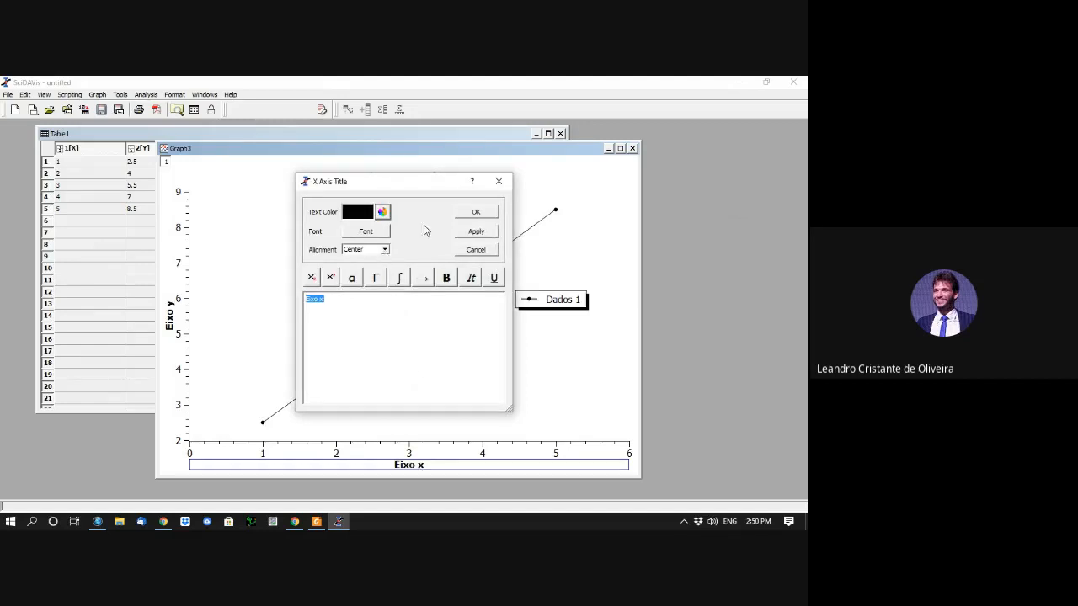
click(499, 181)
click(626, 446)
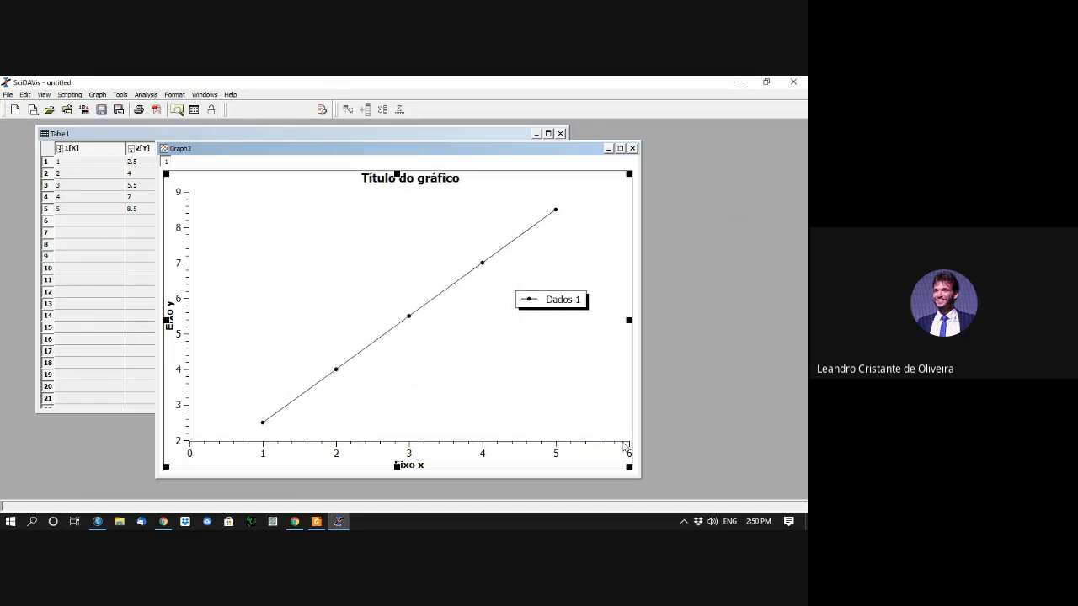
Step: Open the plot details for the Table1: 1(X),2(Y) curve and move the dialog clear of the graph's lower part
right_click(166, 163)
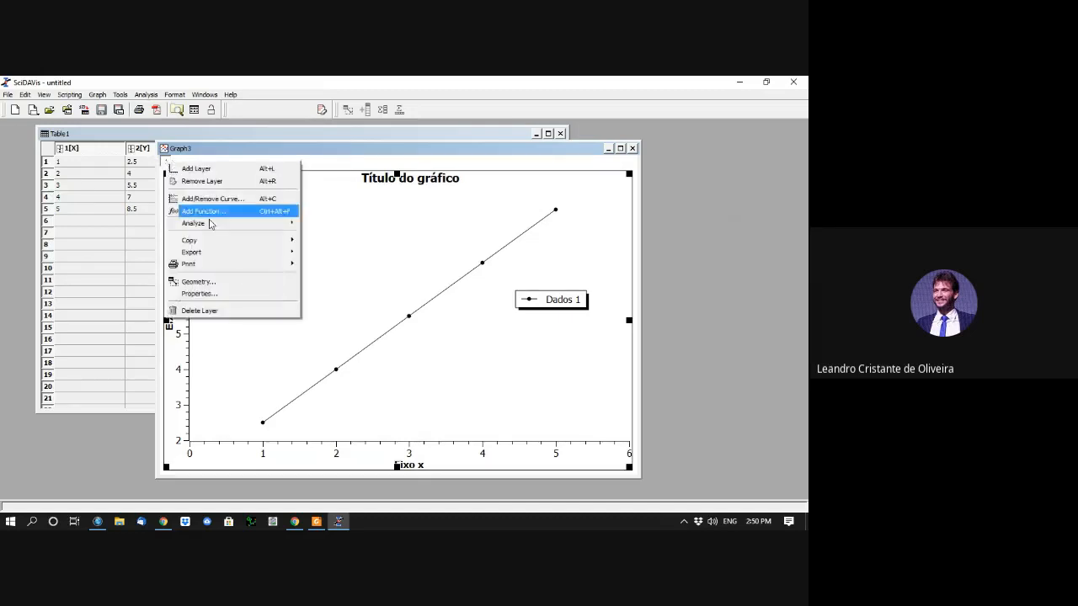
click(216, 294)
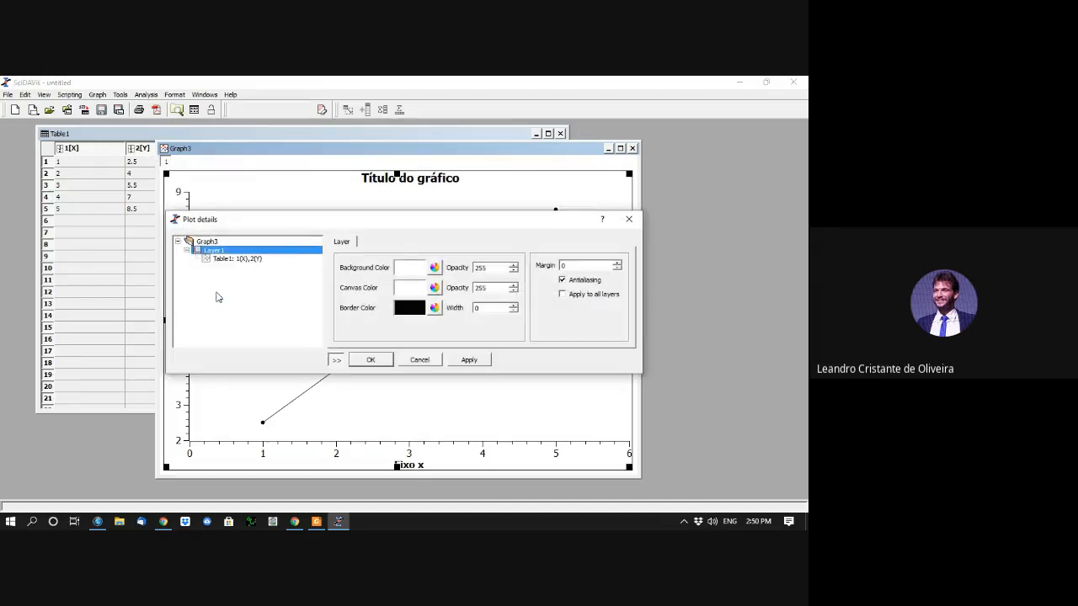
click(263, 259)
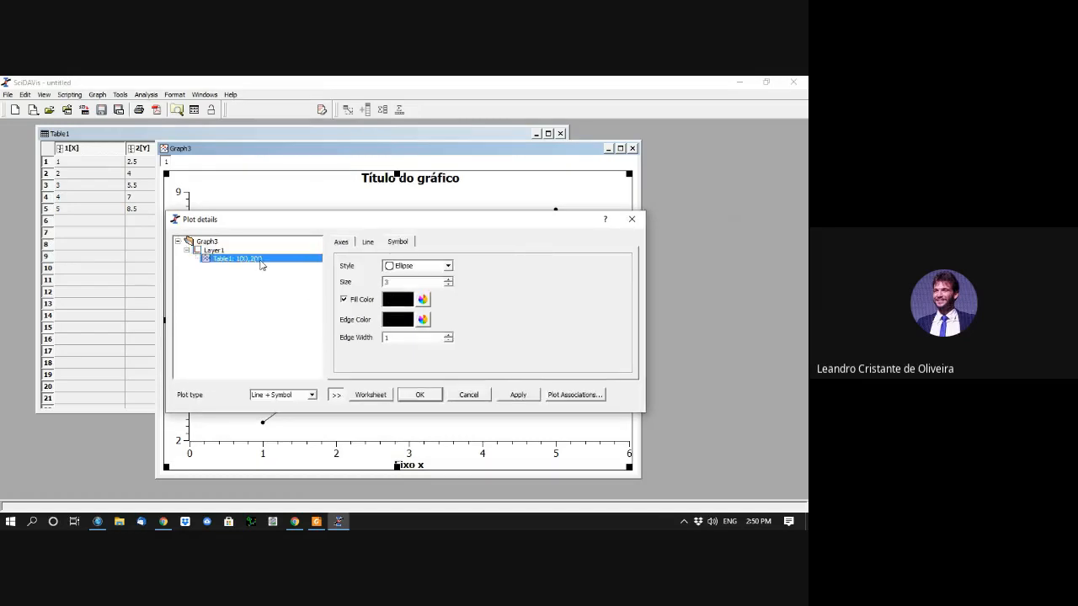
drag(417, 220, 534, 135)
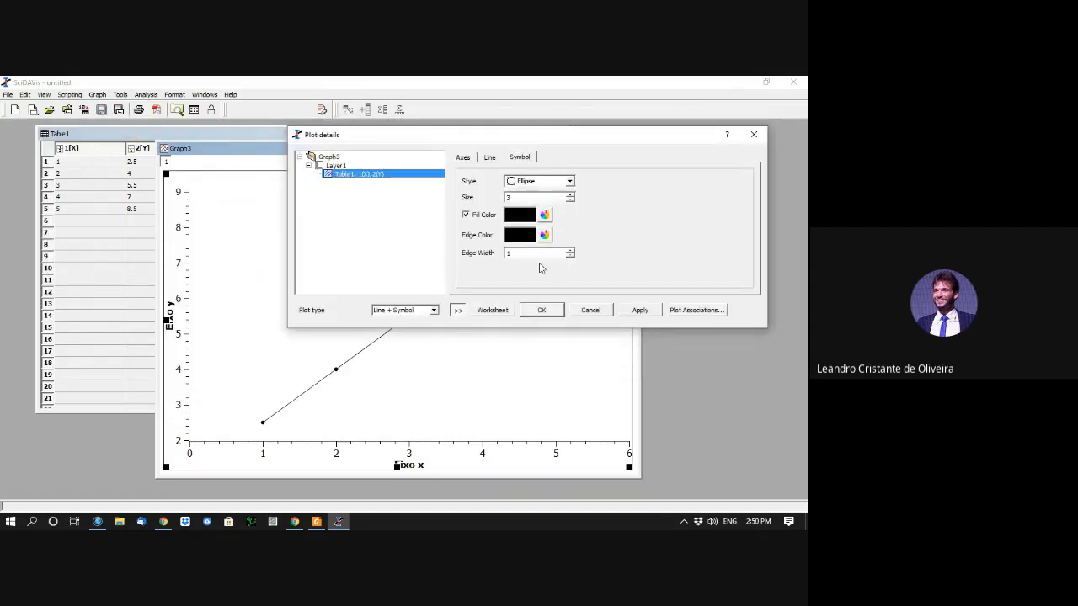
Step: Try the Line plot type on the curve, and switch it back to Line + Symbol
click(397, 311)
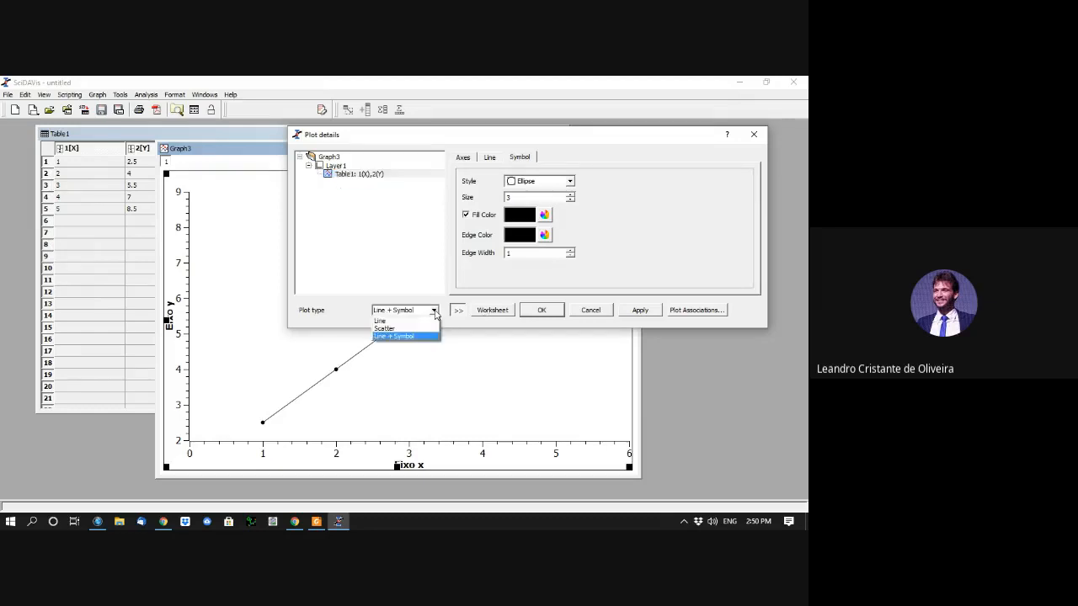
click(395, 331)
click(438, 288)
click(410, 298)
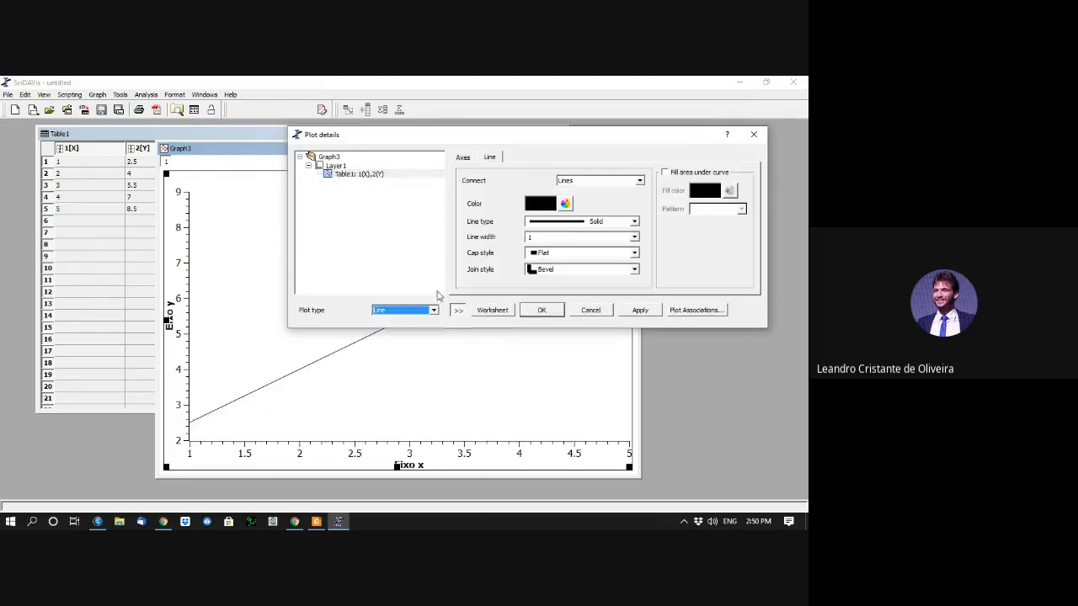
click(434, 309)
click(421, 338)
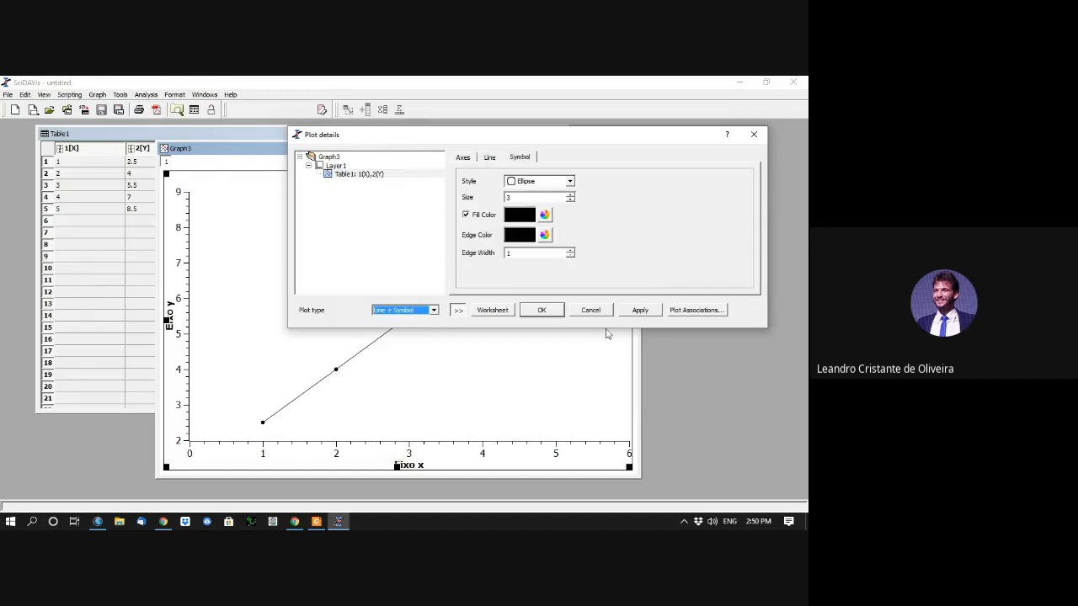
Step: Set the curve's line type to Dash
click(491, 157)
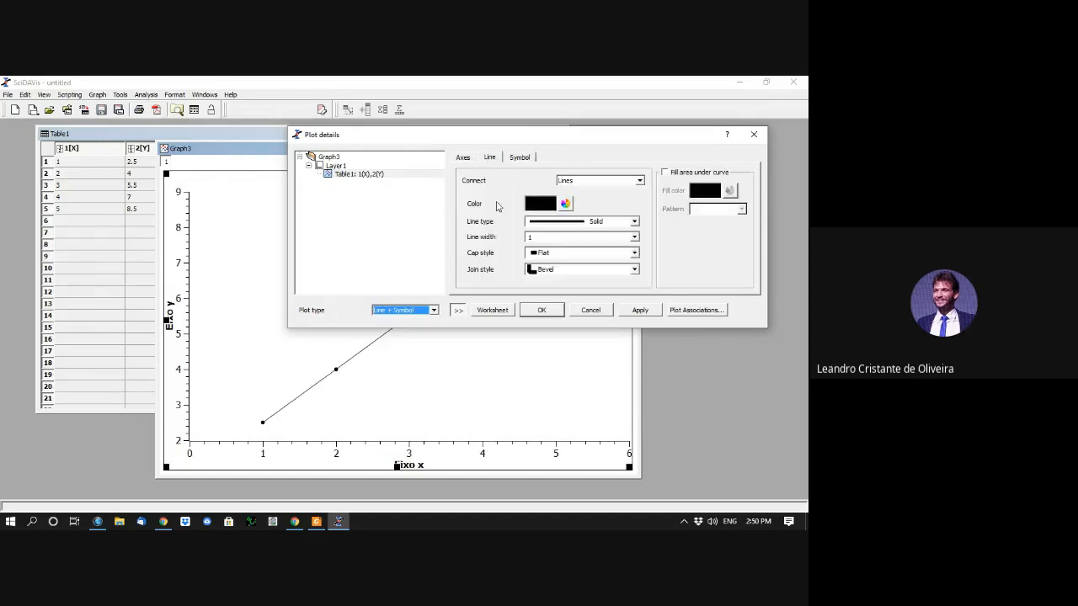
click(464, 158)
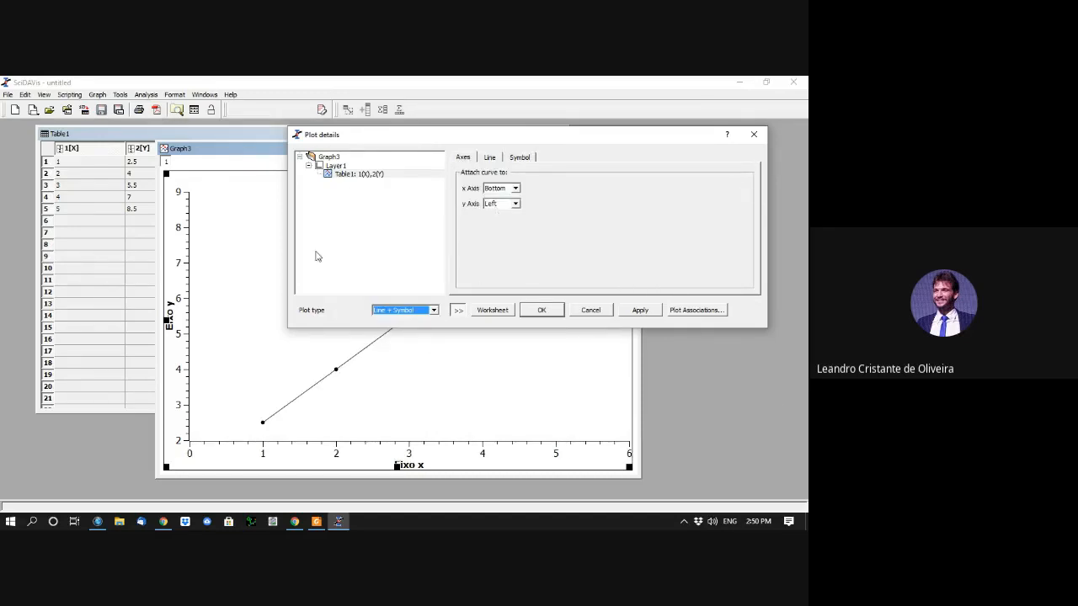
click(491, 158)
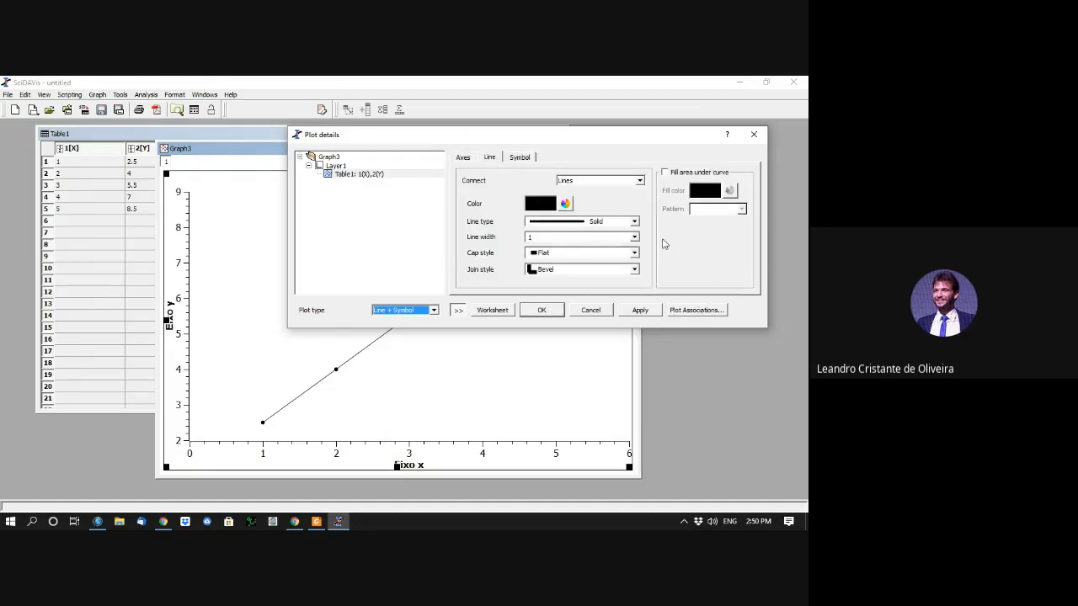
click(634, 222)
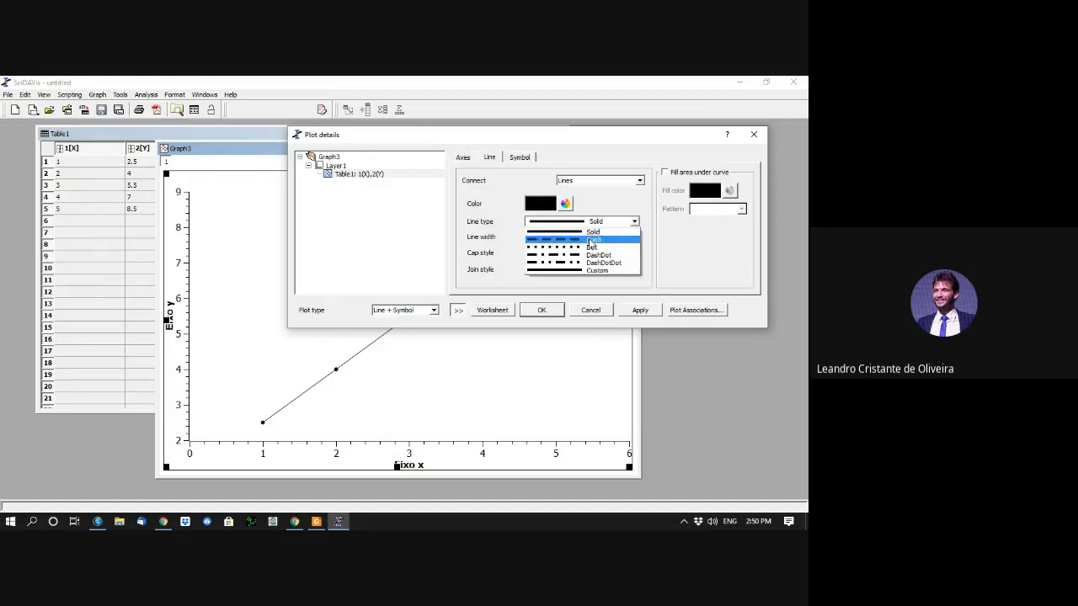
click(592, 241)
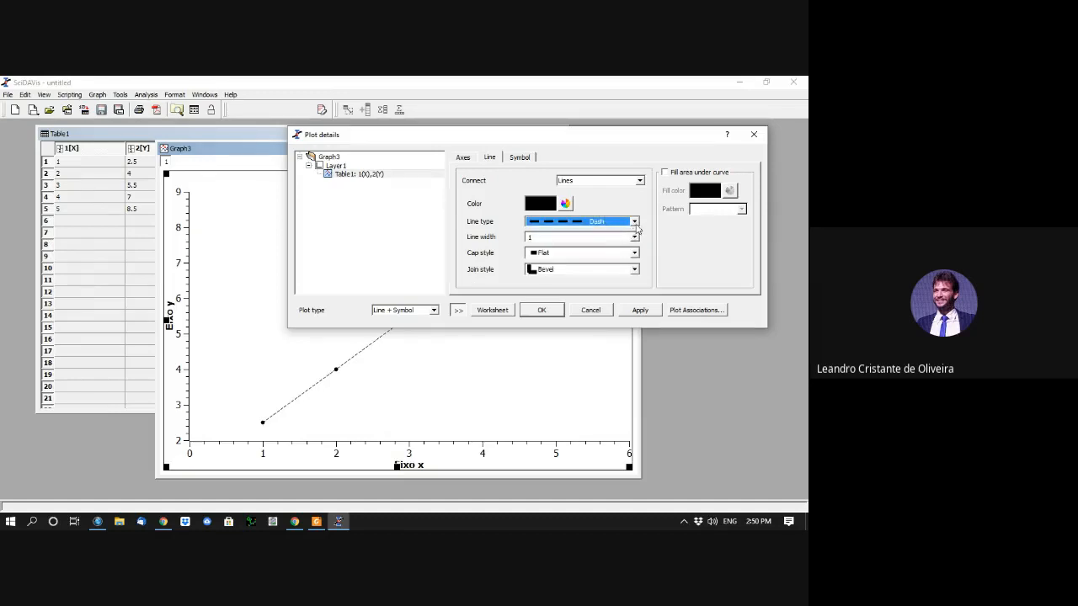
Step: Reapply the Dash line type to the curve, set its line width to 3 and close the plot details
click(634, 222)
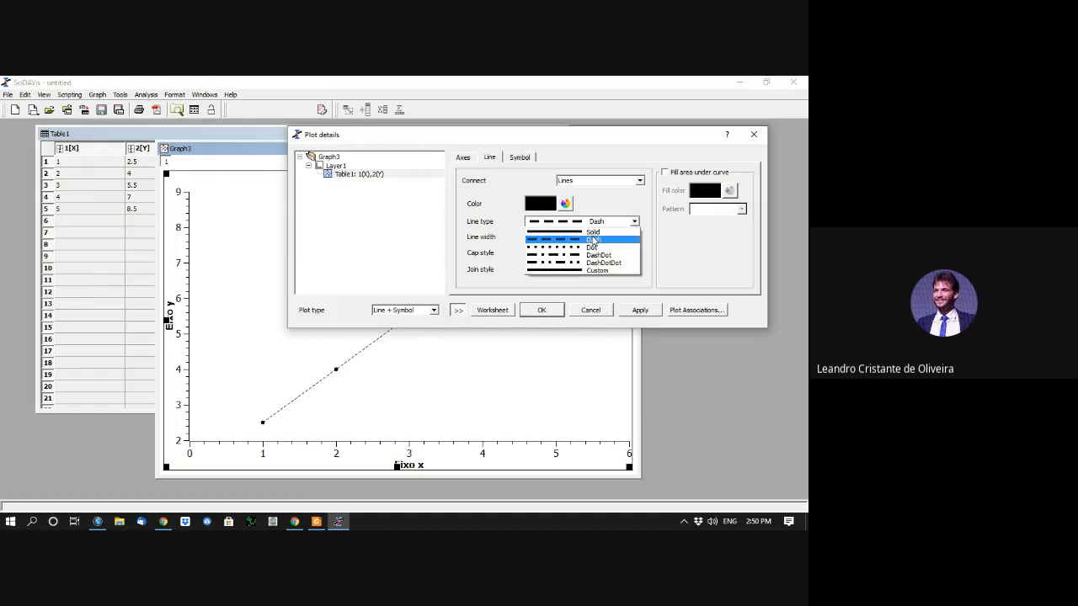
click(594, 240)
click(645, 310)
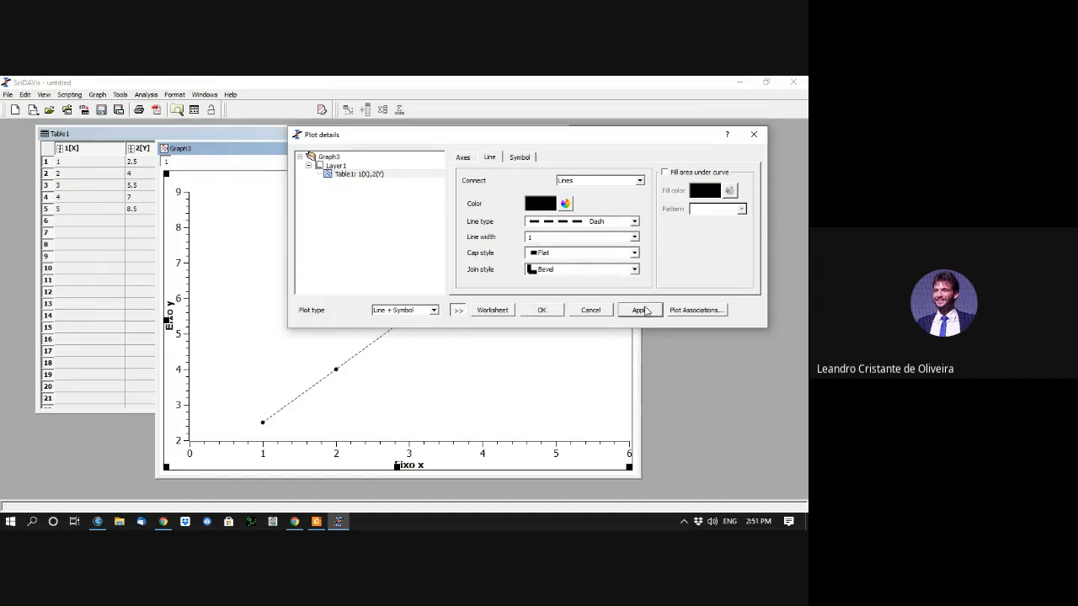
click(634, 236)
click(549, 254)
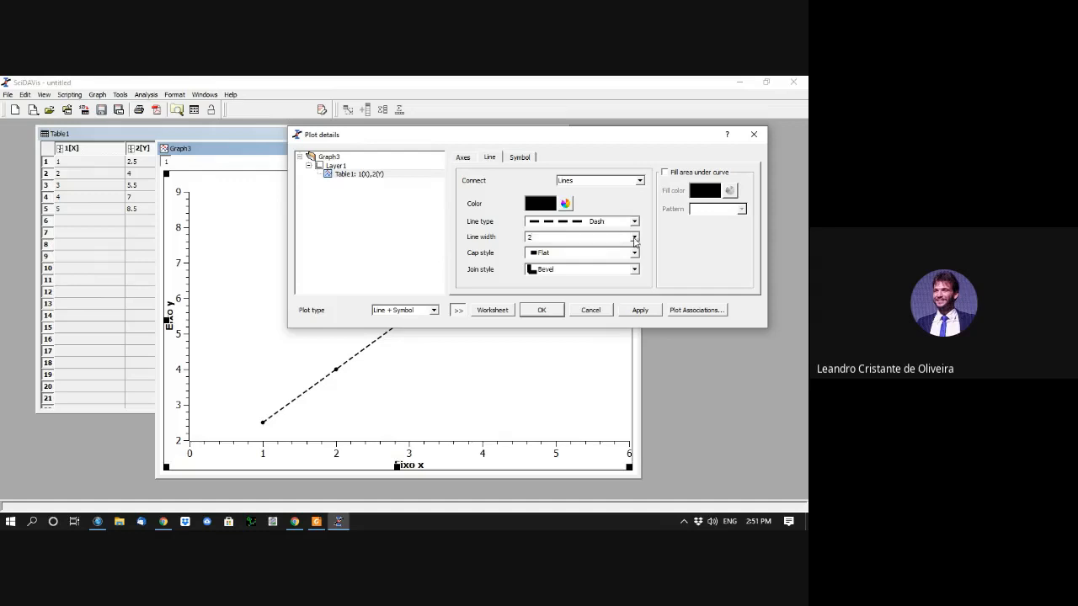
click(635, 239)
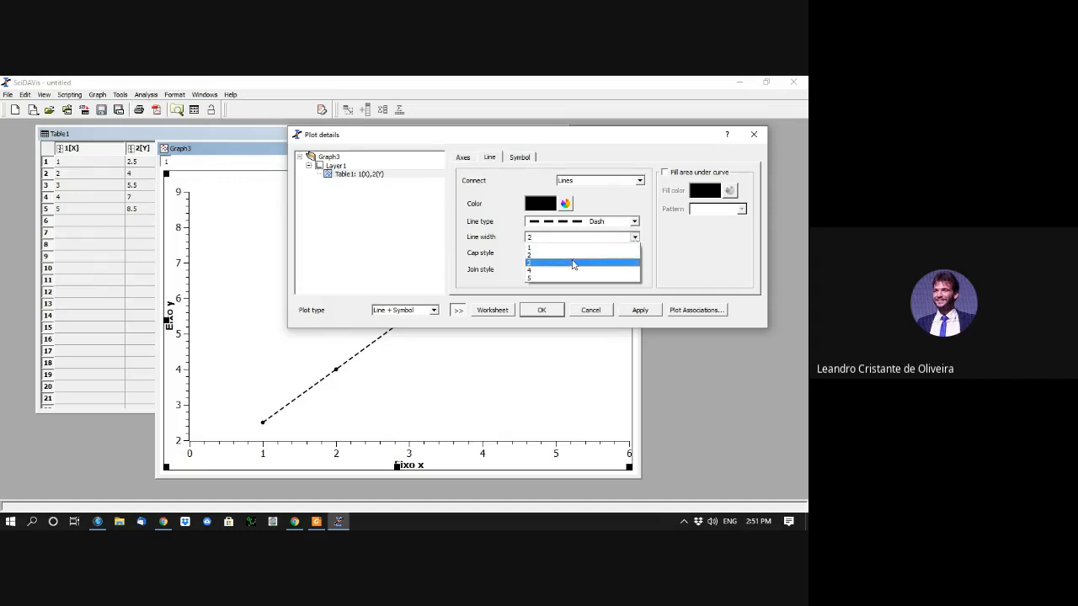
click(572, 262)
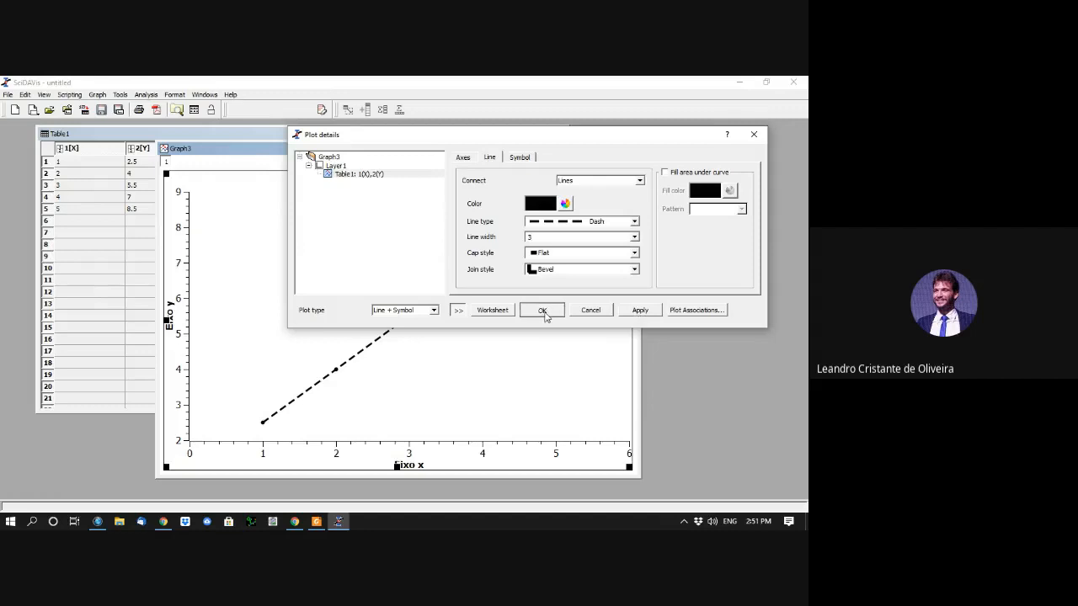
click(542, 310)
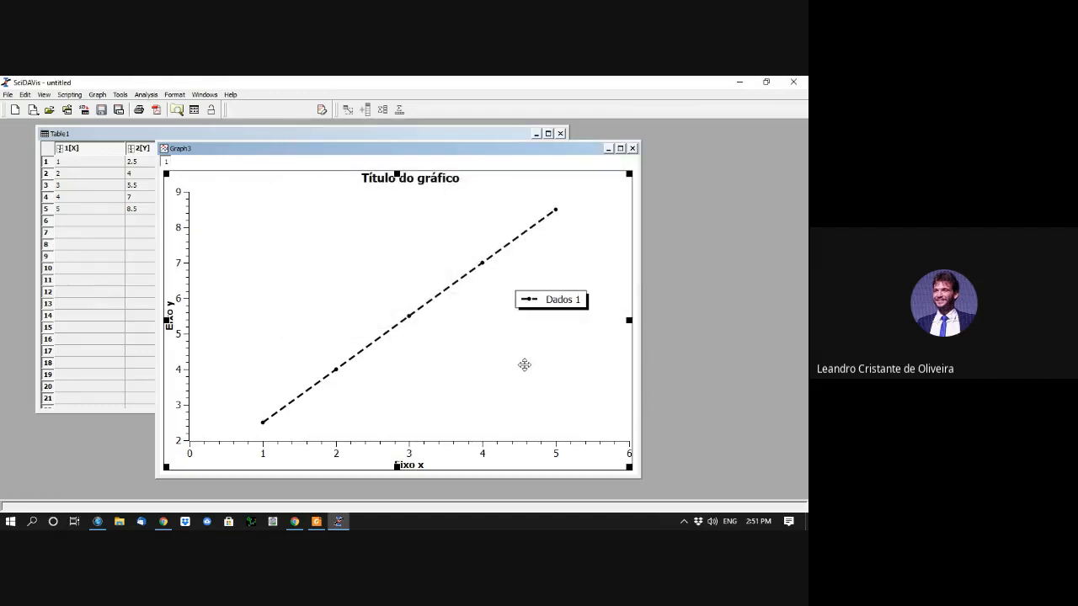
click(413, 472)
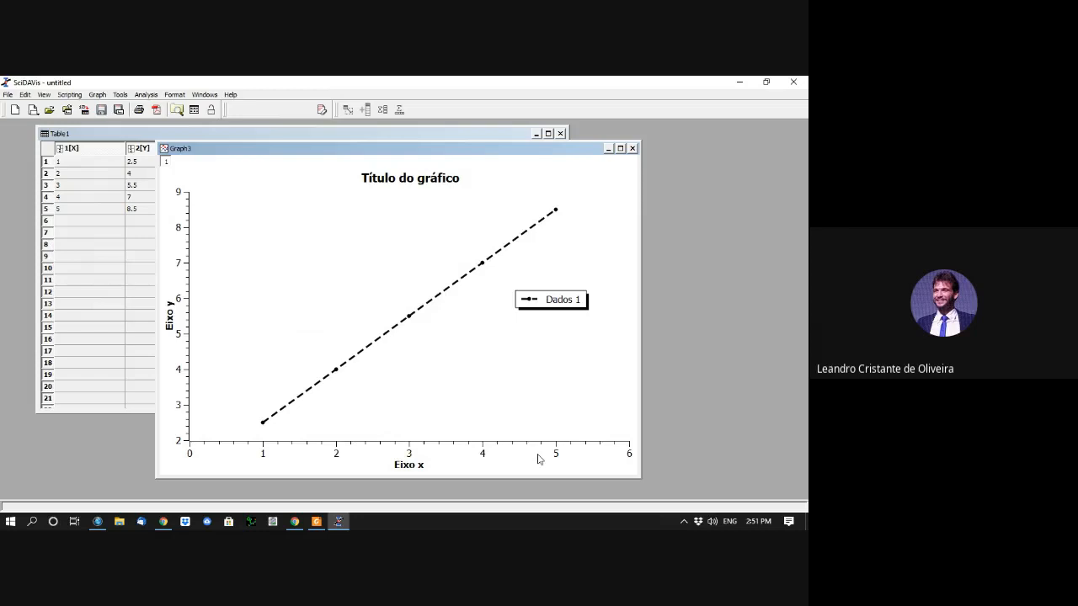
click(231, 96)
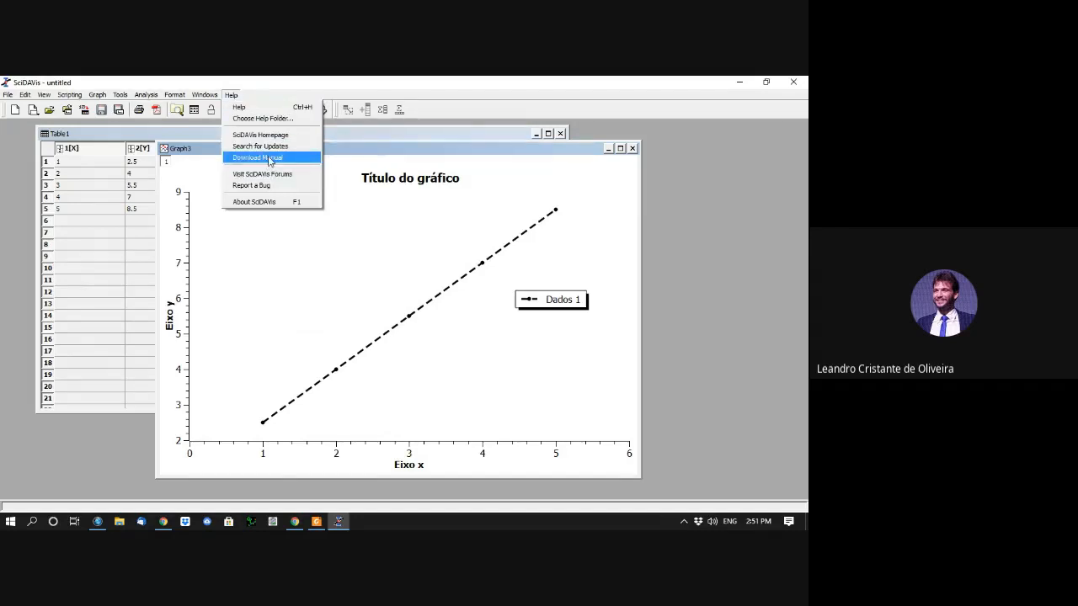
click(516, 150)
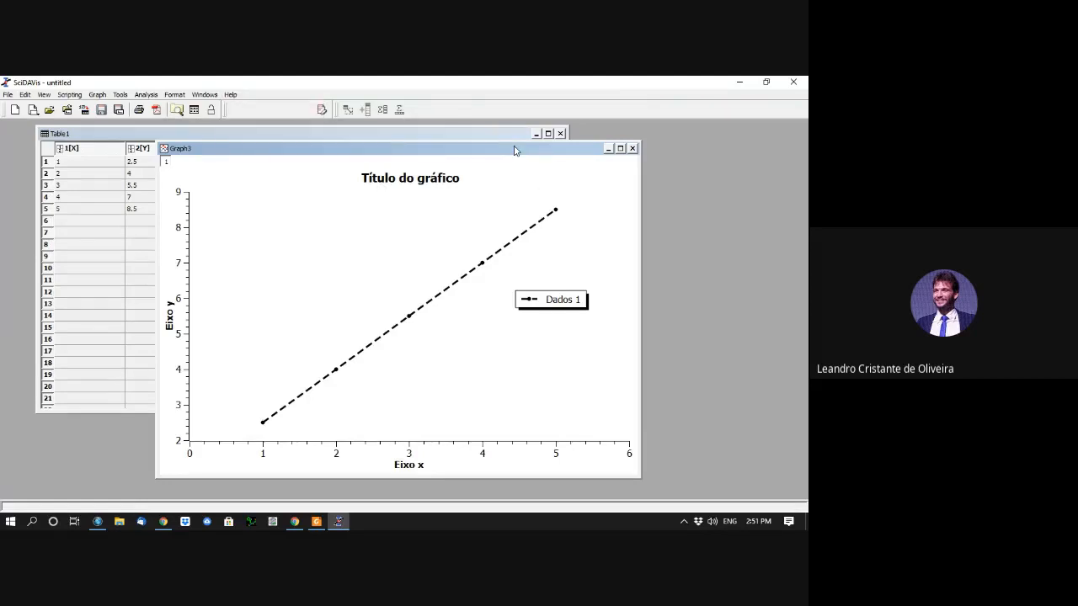
Step: Close the Graph3 and Table1 windows, choosing to delete both instead of hiding them
click(633, 148)
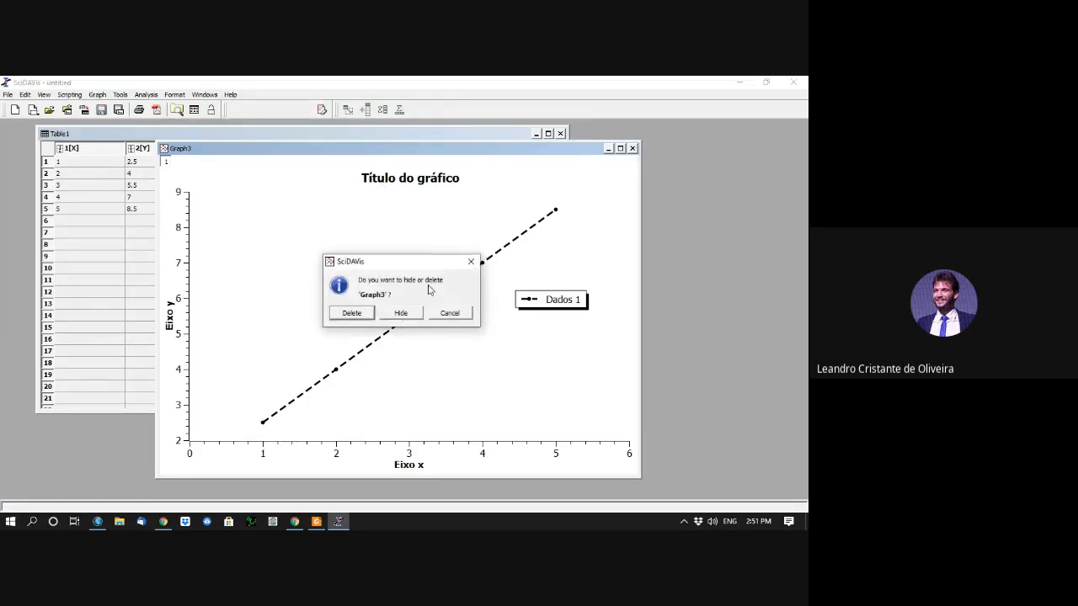
click(353, 313)
click(561, 134)
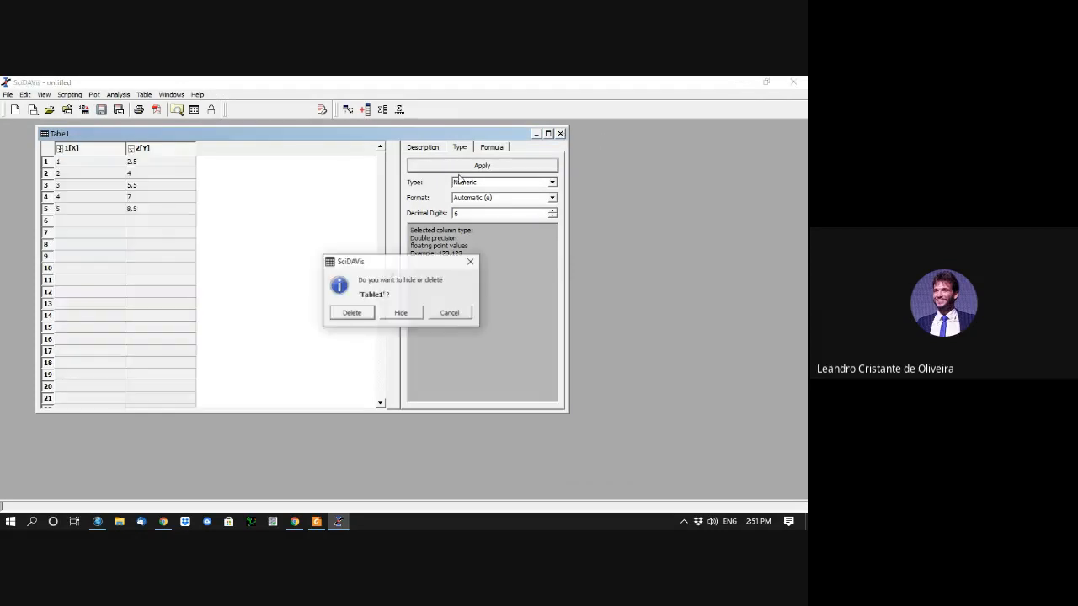
click(364, 313)
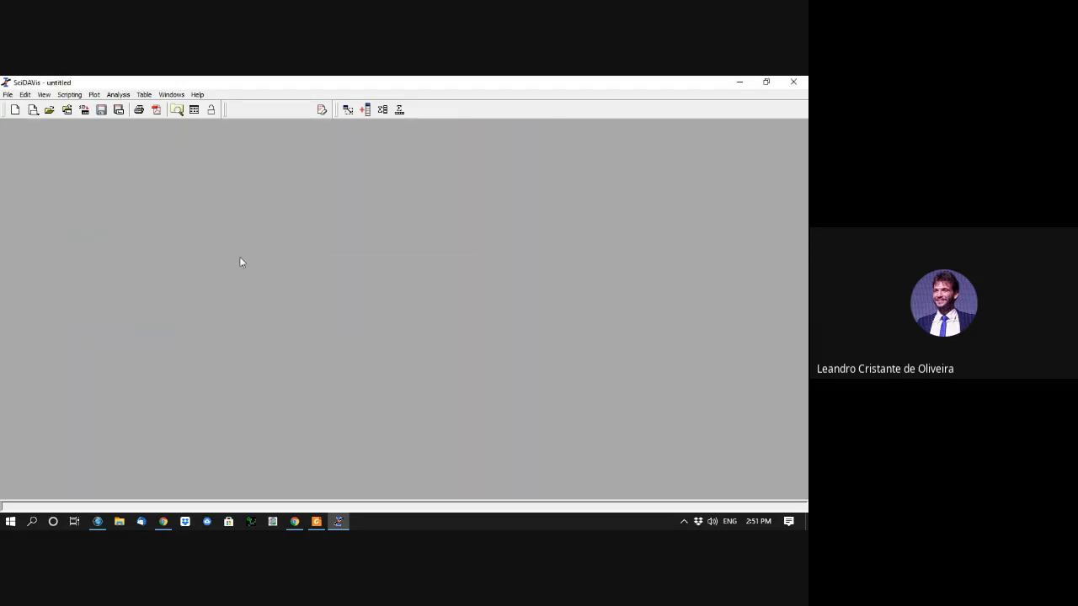
Step: Start a new project without saving the untitled one, and move its empty table window slightly away from the workspace corner
click(8, 94)
mouse_move(25, 107)
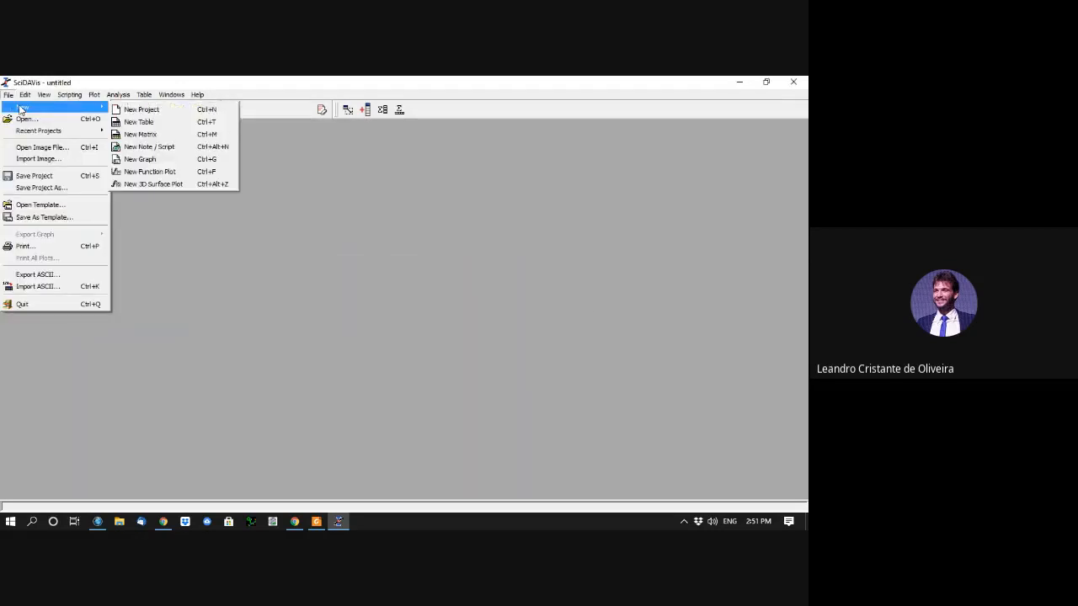
click(140, 109)
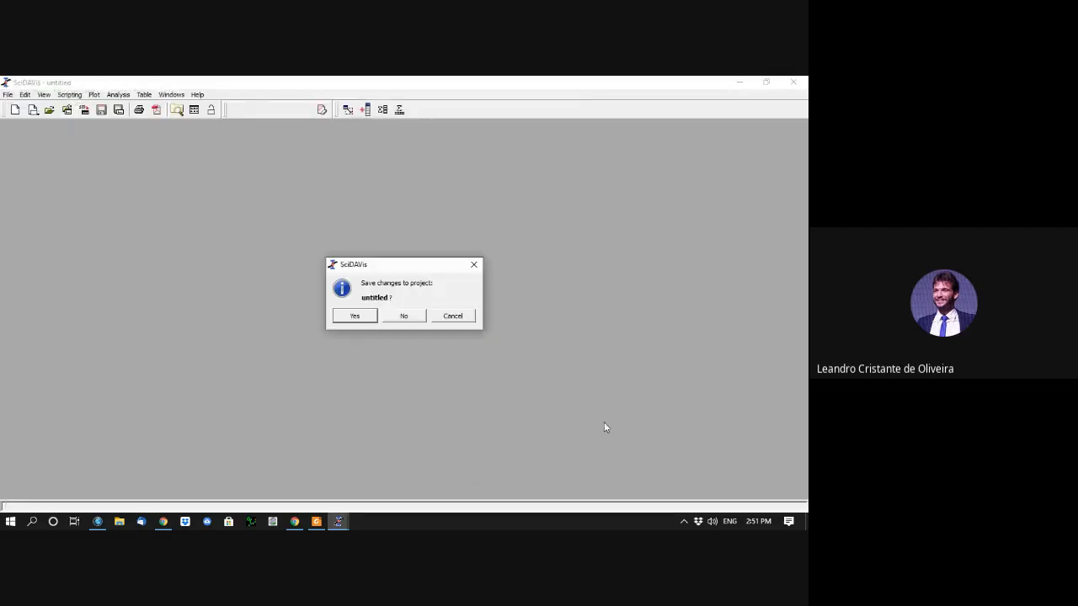
click(408, 317)
click(319, 523)
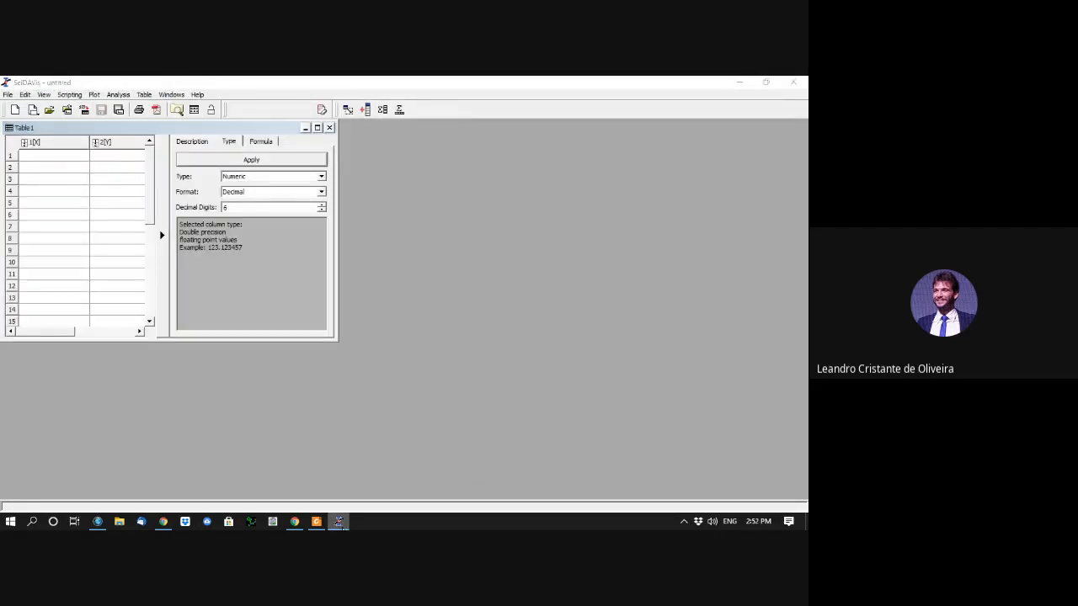
click(338, 522)
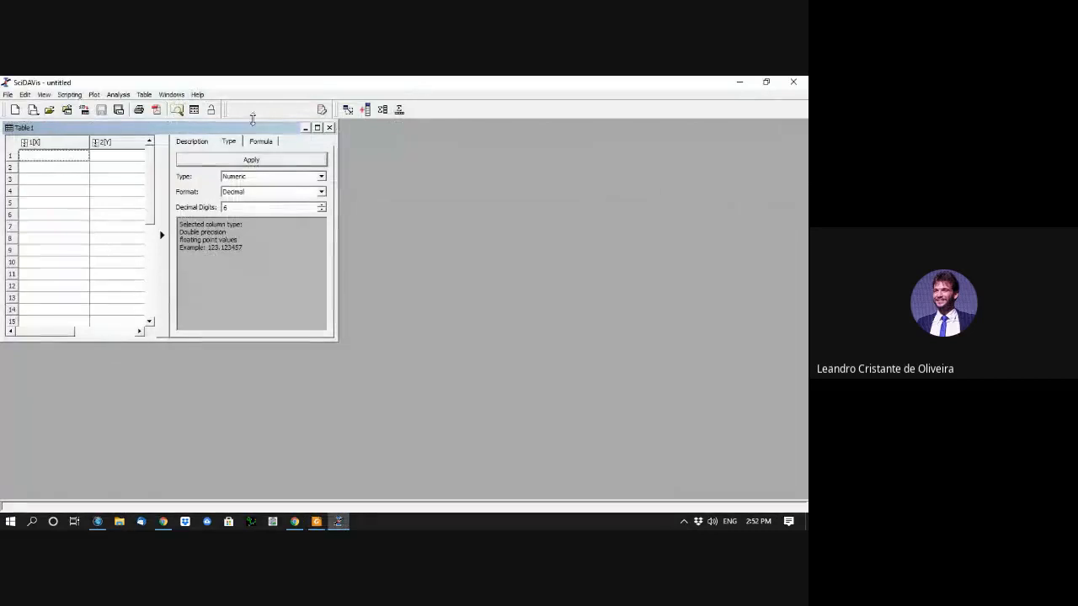
drag(167, 126, 195, 135)
click(8, 96)
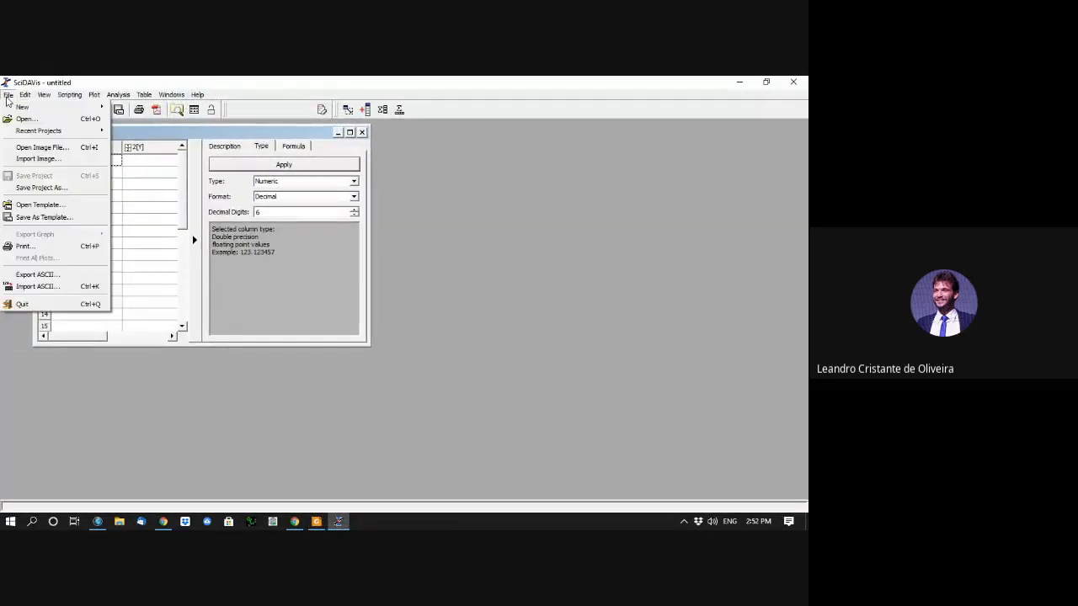
click(7, 96)
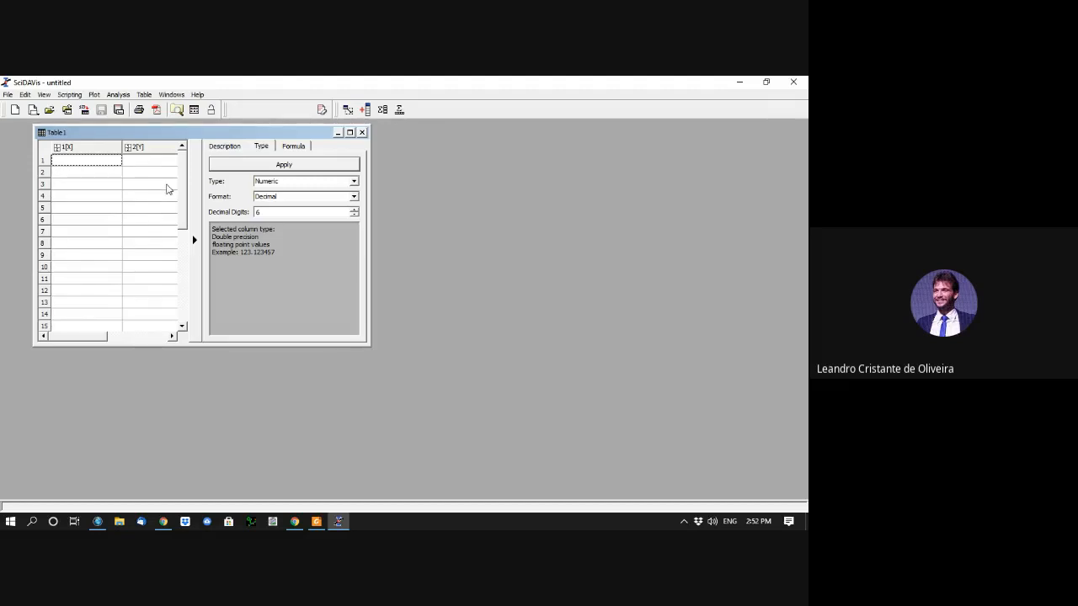
click(8, 95)
mouse_move(18, 109)
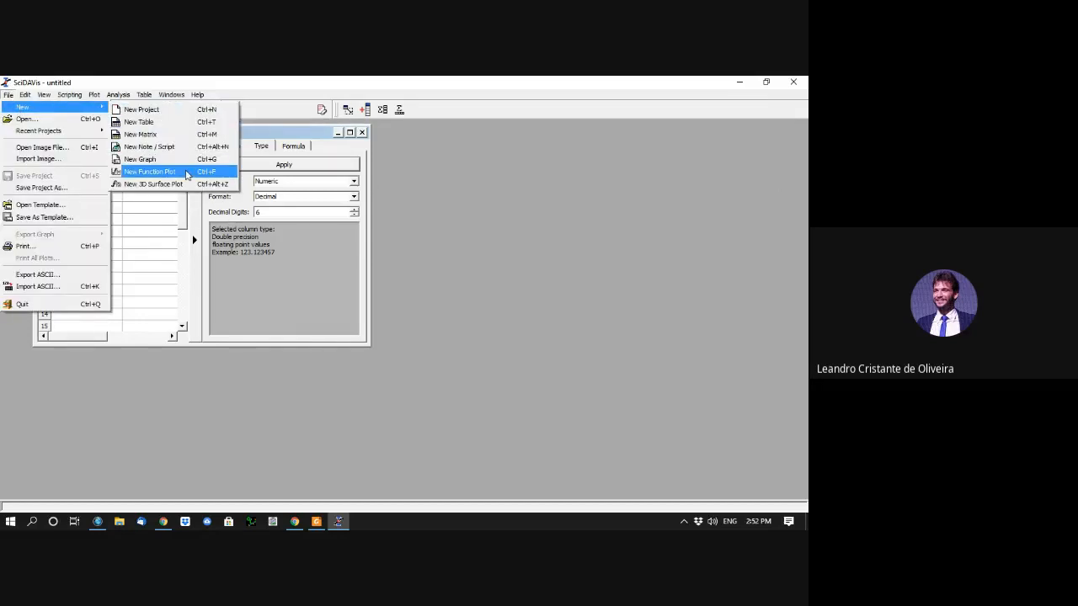
click(19, 87)
Step: Create a new function plot of cos(x) from x = 0 to x = 5
click(8, 94)
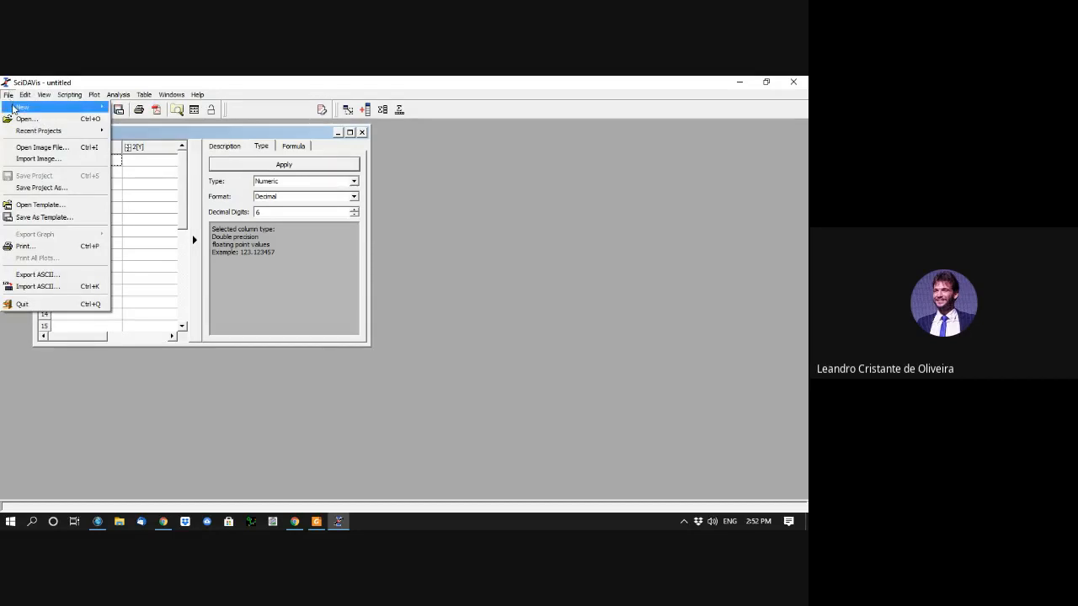
mouse_move(14, 108)
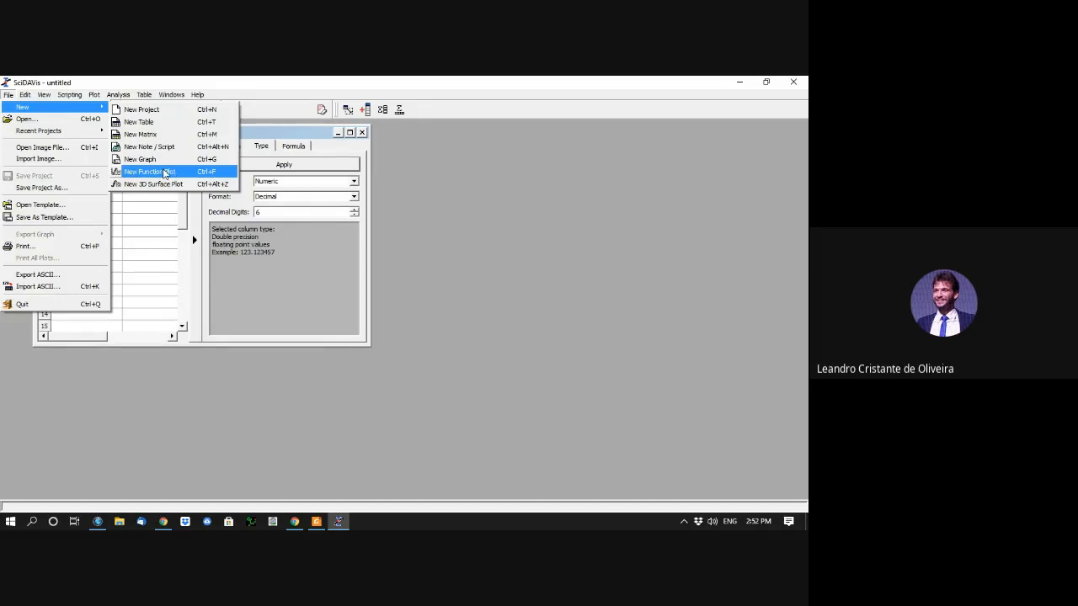
click(165, 173)
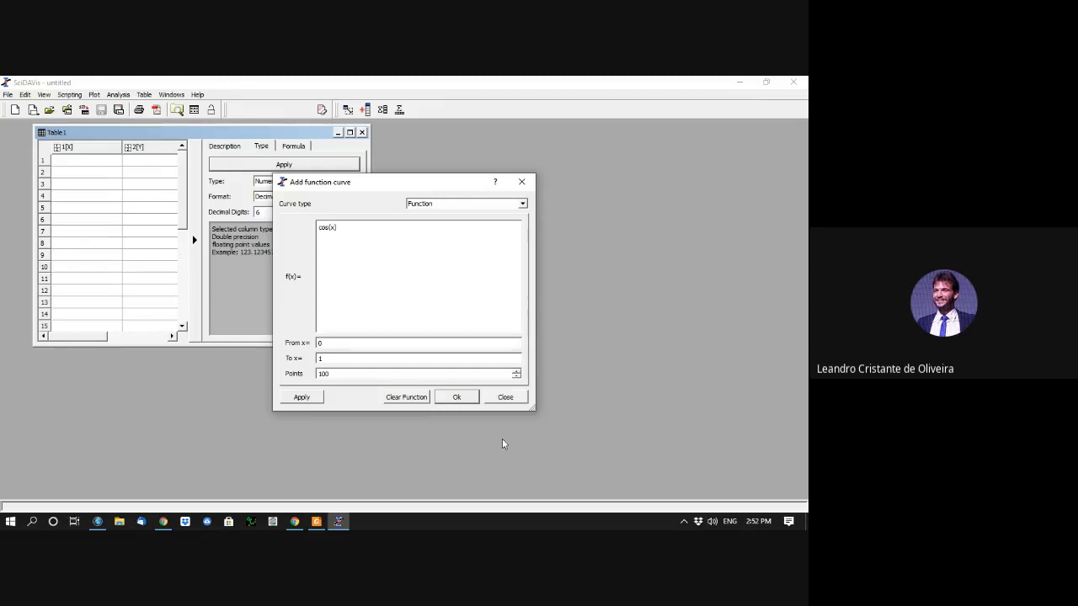
click(360, 358)
click(456, 398)
Step: Reposition and enlarge the cosine graph window, and move the legend to the empty area near x = 4.3 and y = 0.7
drag(484, 133, 302, 185)
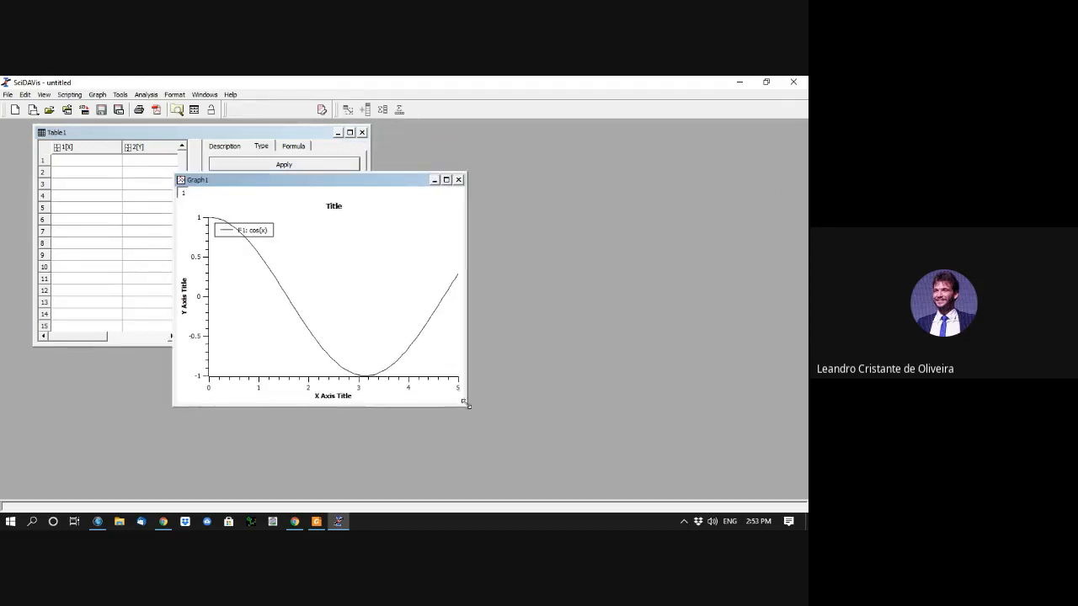
drag(466, 405, 630, 468)
drag(271, 236, 575, 254)
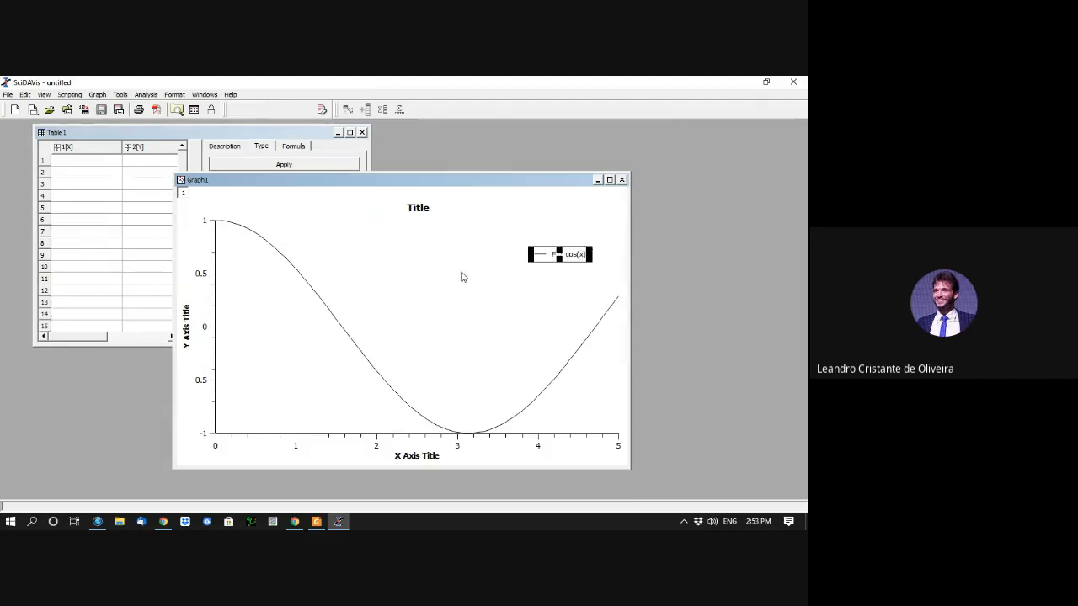
Step: Change the text color of the graph's title to red
double_click(421, 214)
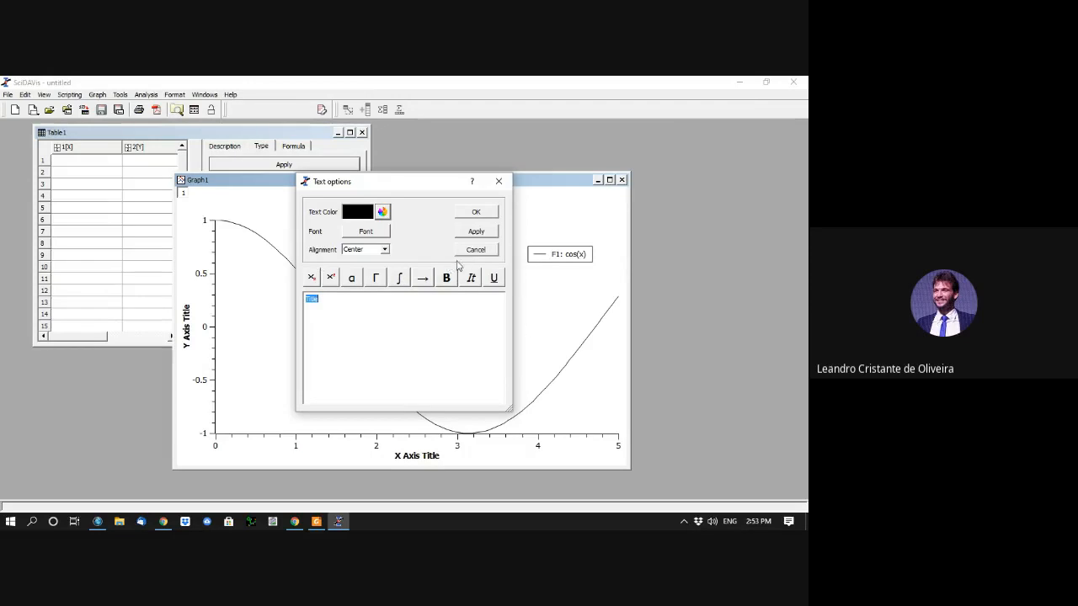
click(383, 211)
click(286, 213)
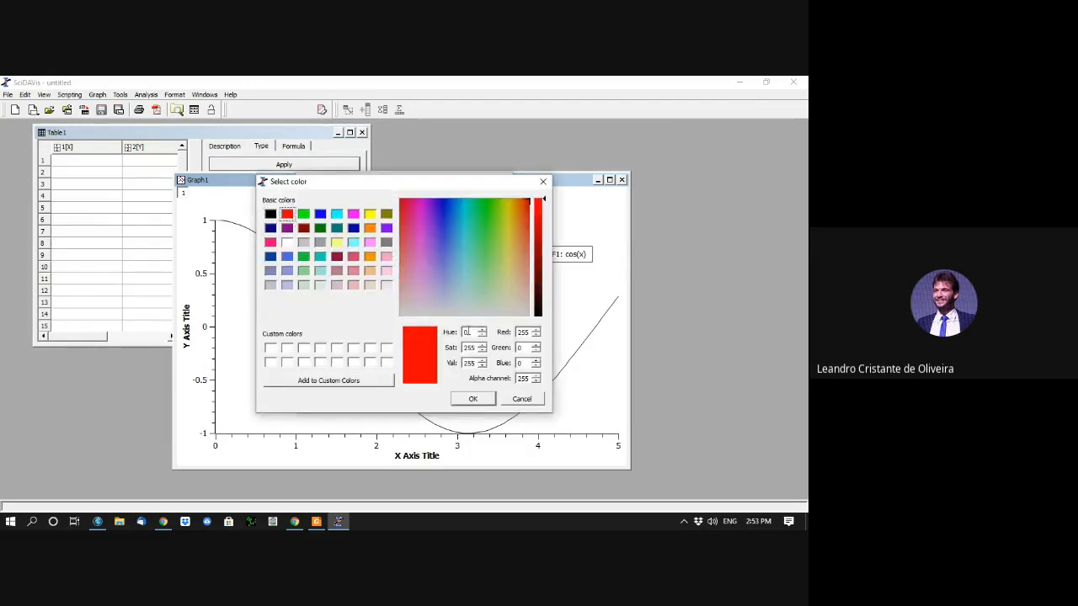
click(473, 399)
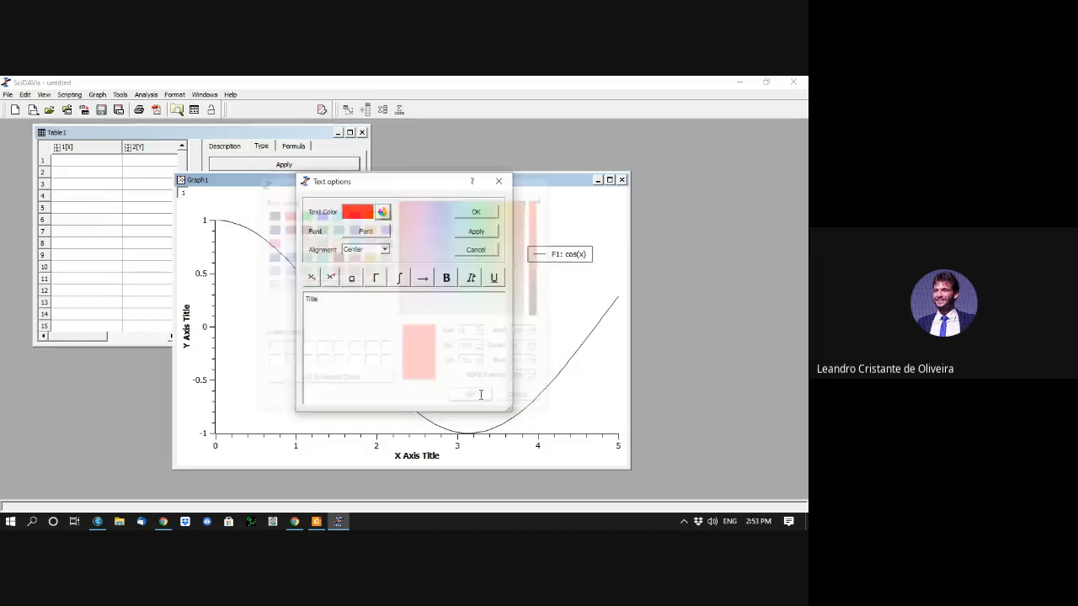
click(476, 213)
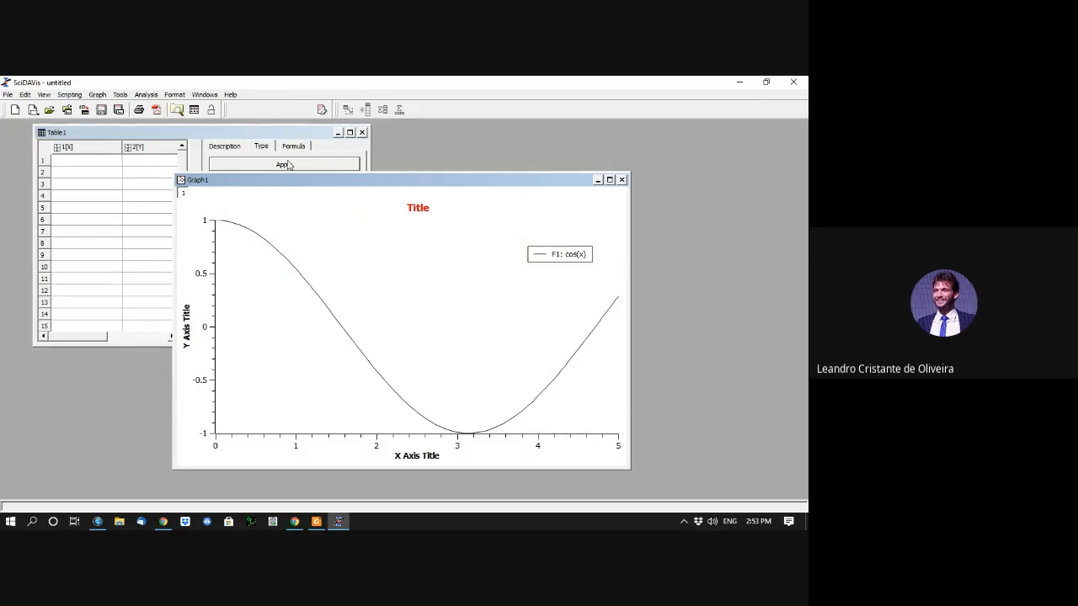
click(9, 95)
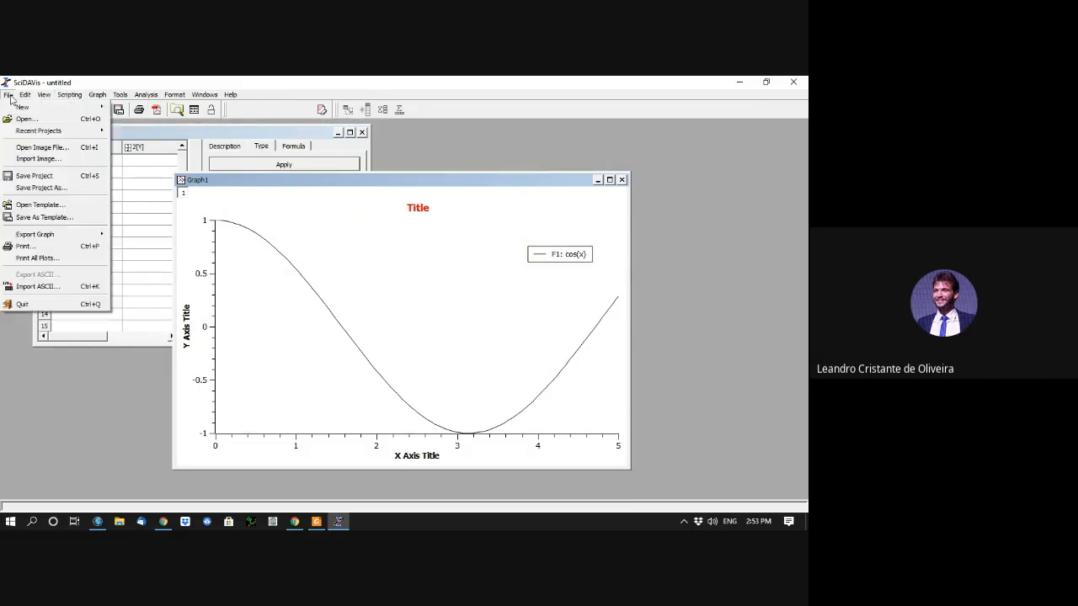
click(27, 303)
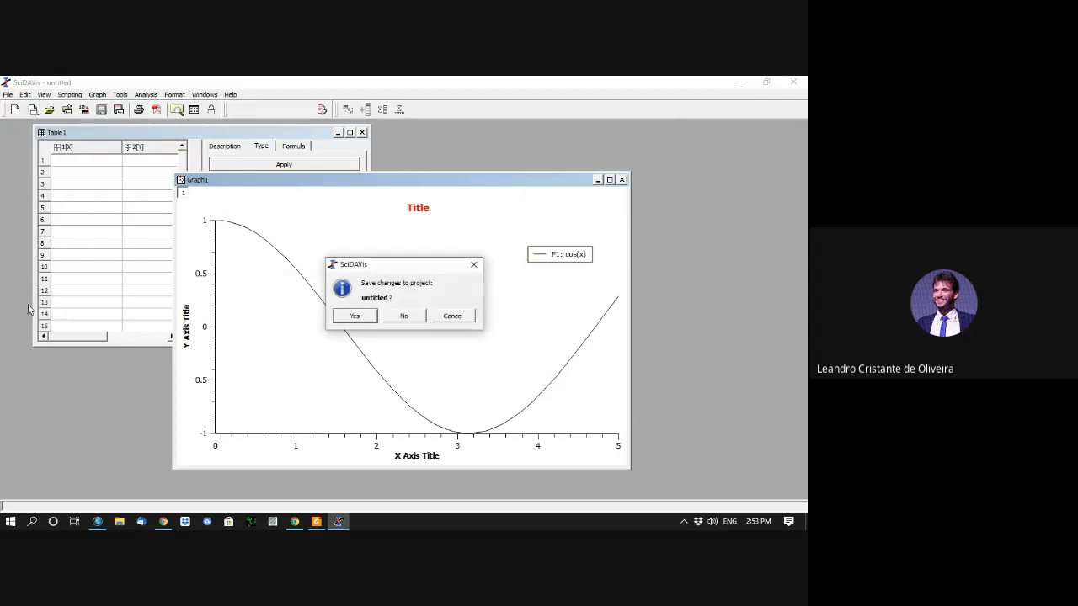
click(355, 316)
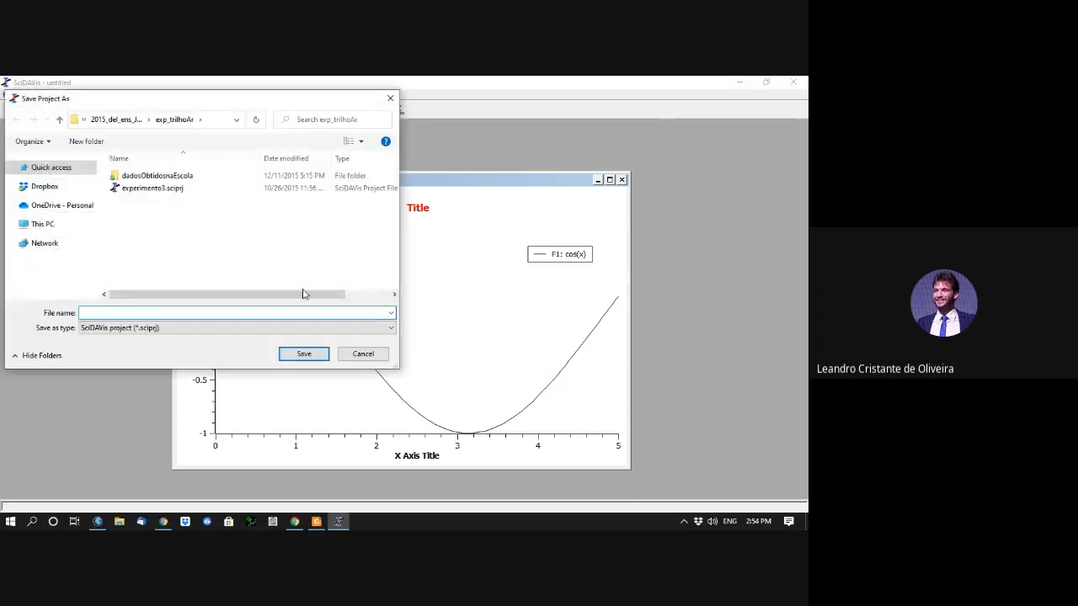
click(363, 354)
Step: Quit SciDAVis without saving the changes to the untitled project
click(8, 96)
click(27, 303)
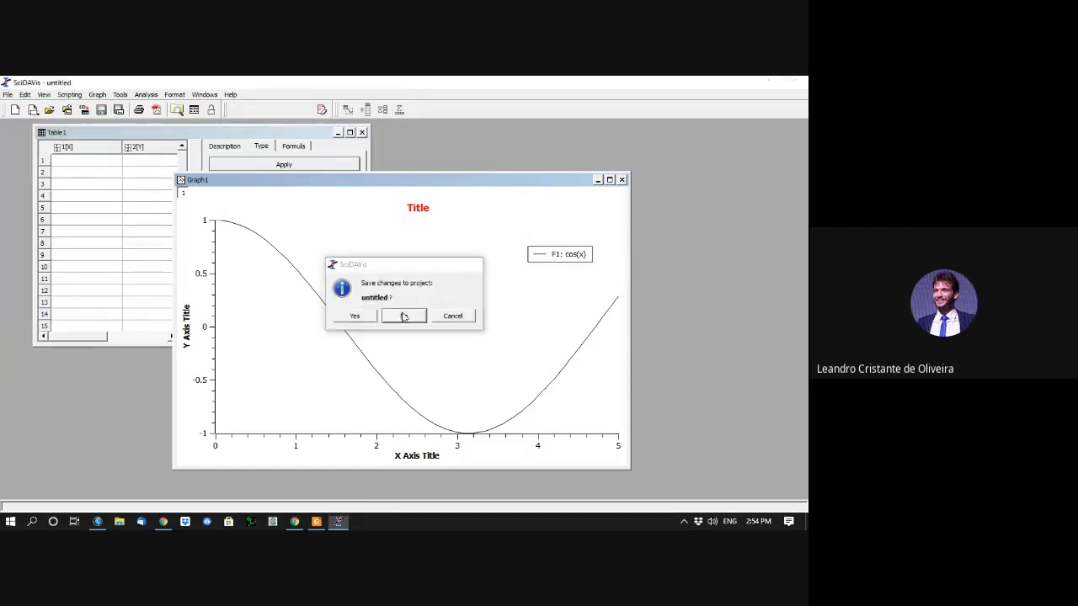
click(403, 316)
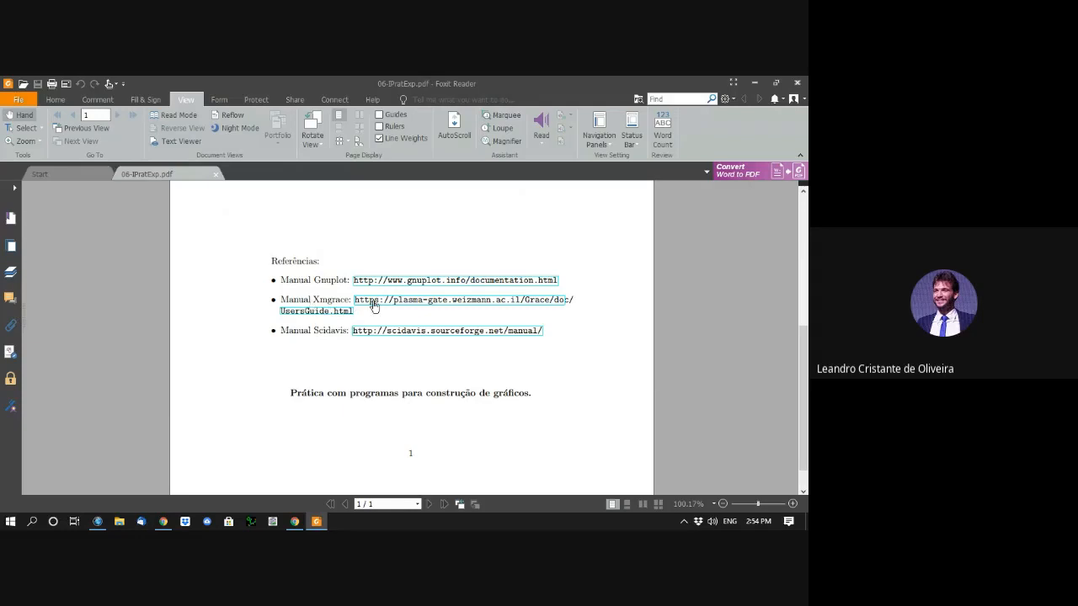
Step: Switch to QtGrace and move its window up so that its lower edge clears the taskbar
click(273, 524)
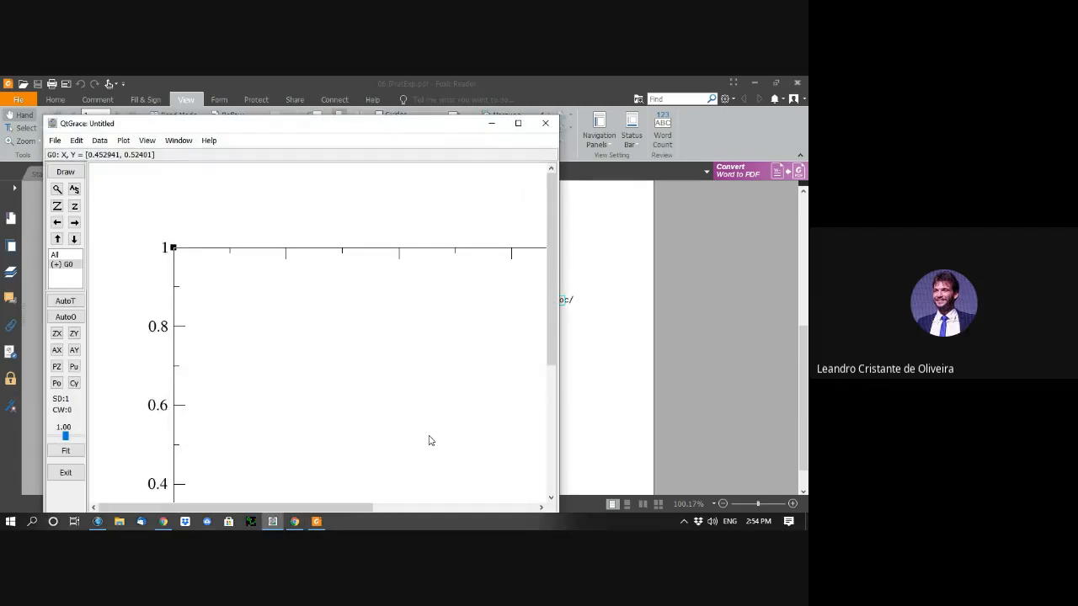
drag(246, 126, 250, 95)
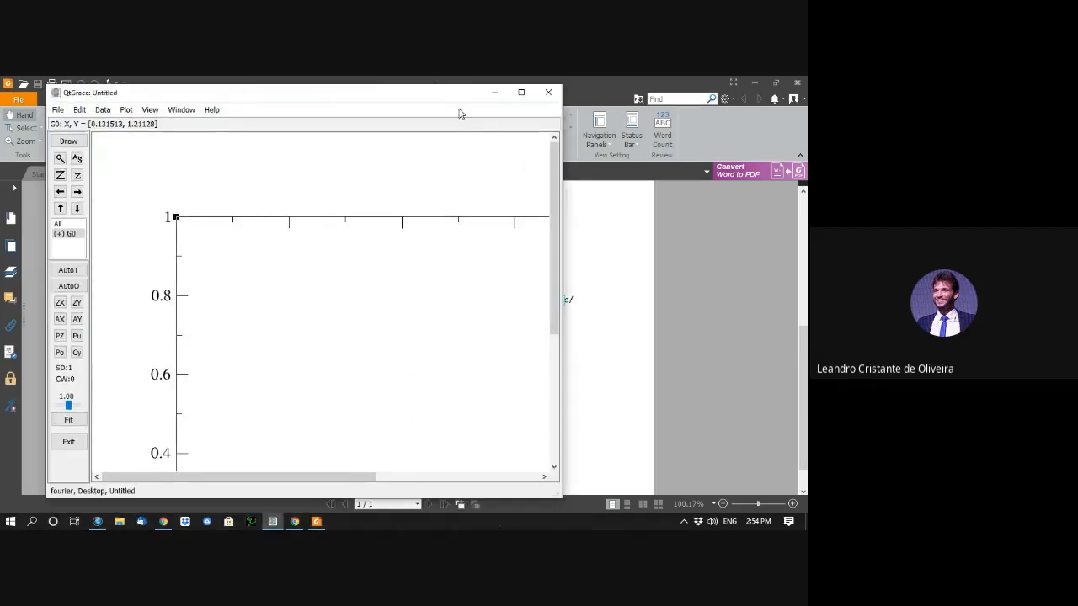
Step: Maximize the QtGrace window and open the program's SourceForge project page from its About information
click(520, 92)
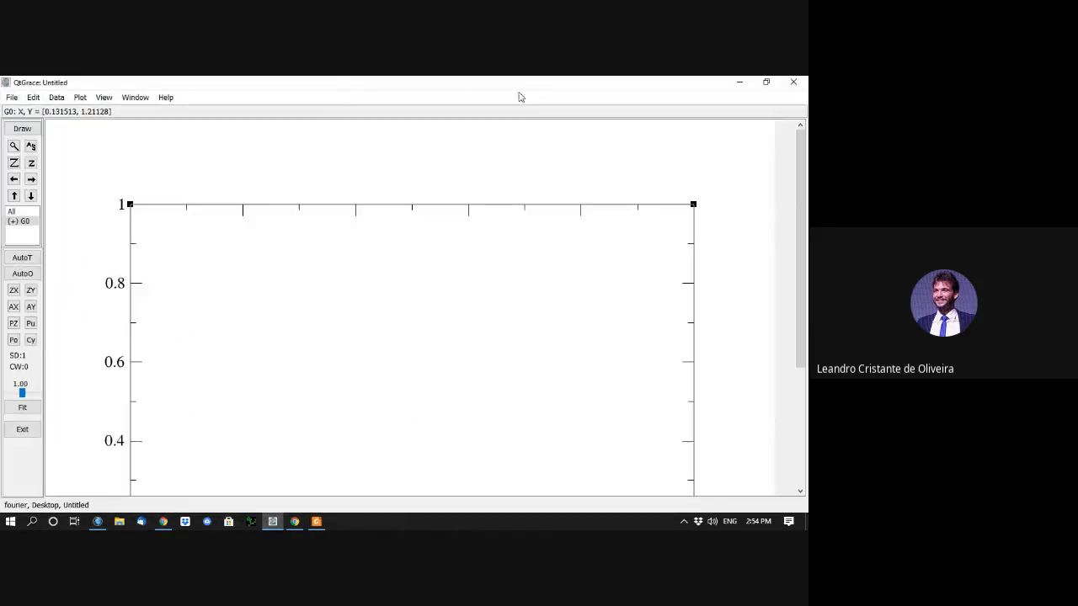
click(166, 99)
click(193, 252)
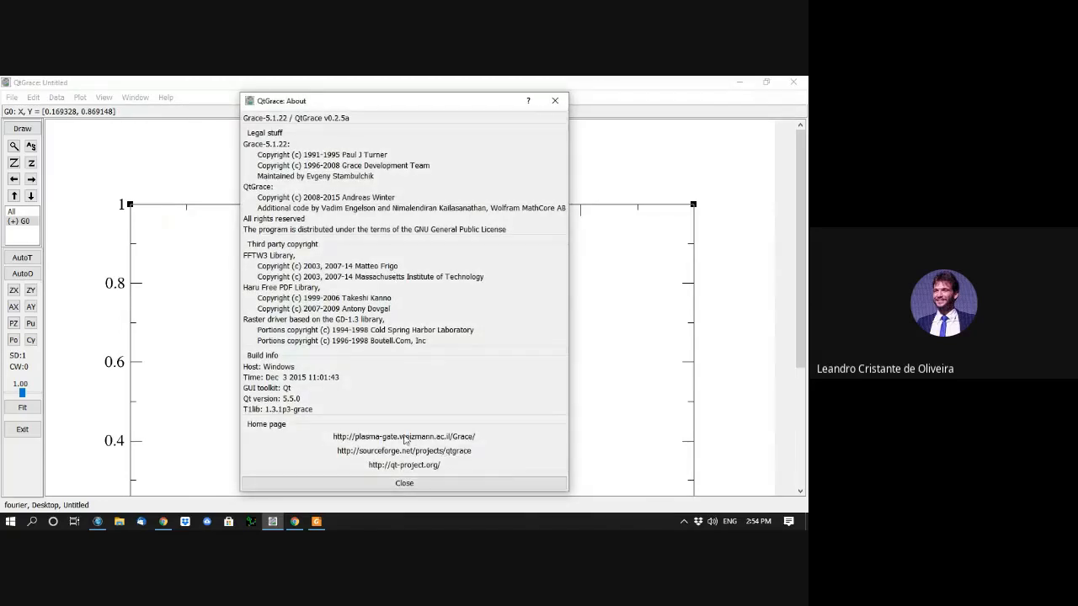
click(440, 440)
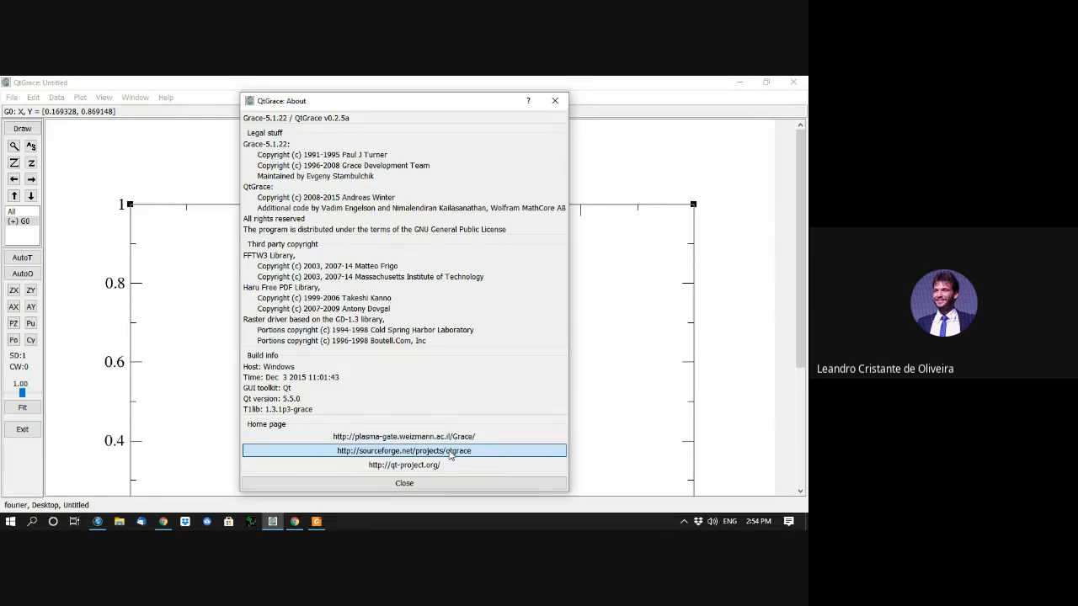
click(488, 456)
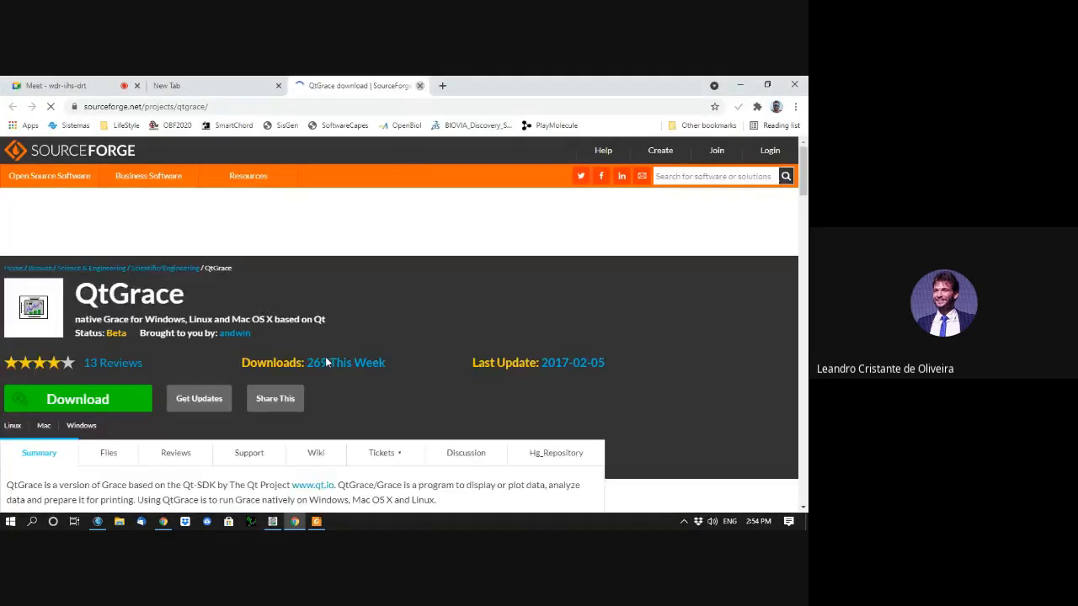
Step: Close the SourceForge page, return to QtGrace and close its About information
click(419, 84)
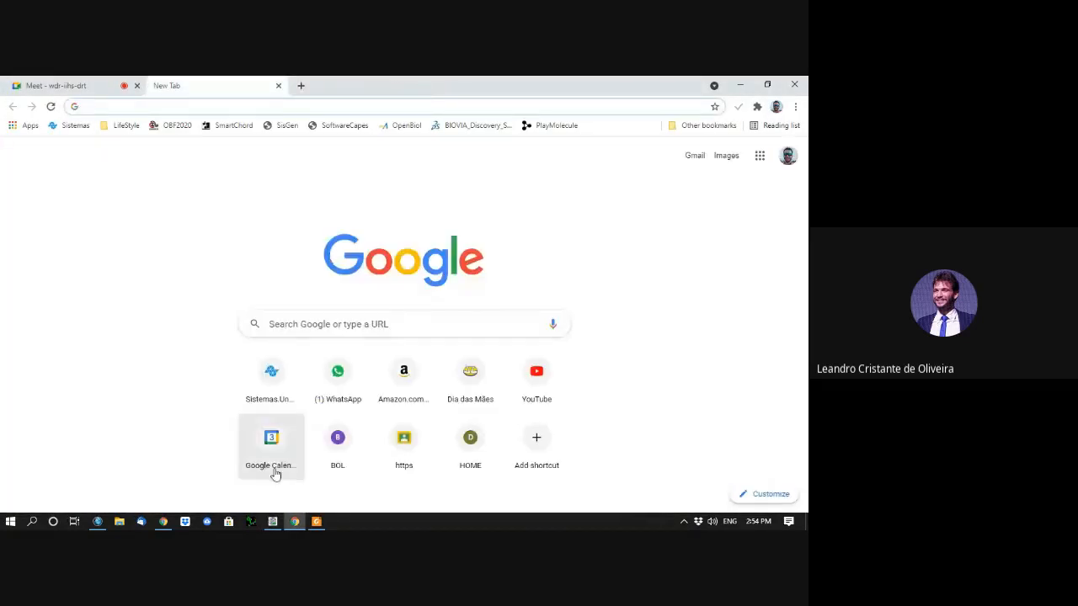
click(317, 521)
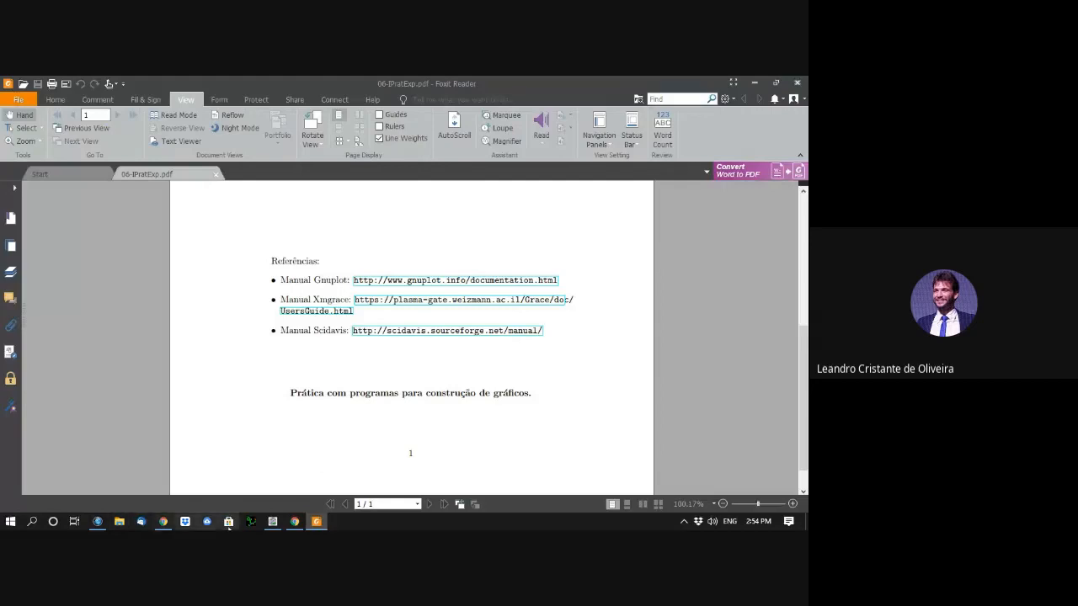
click(272, 521)
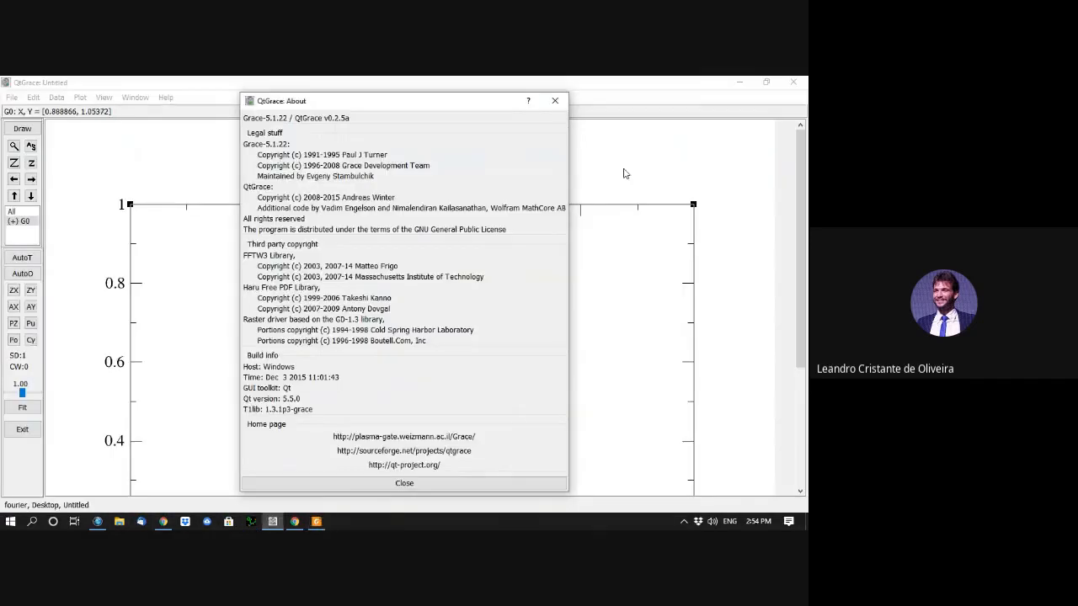
click(555, 101)
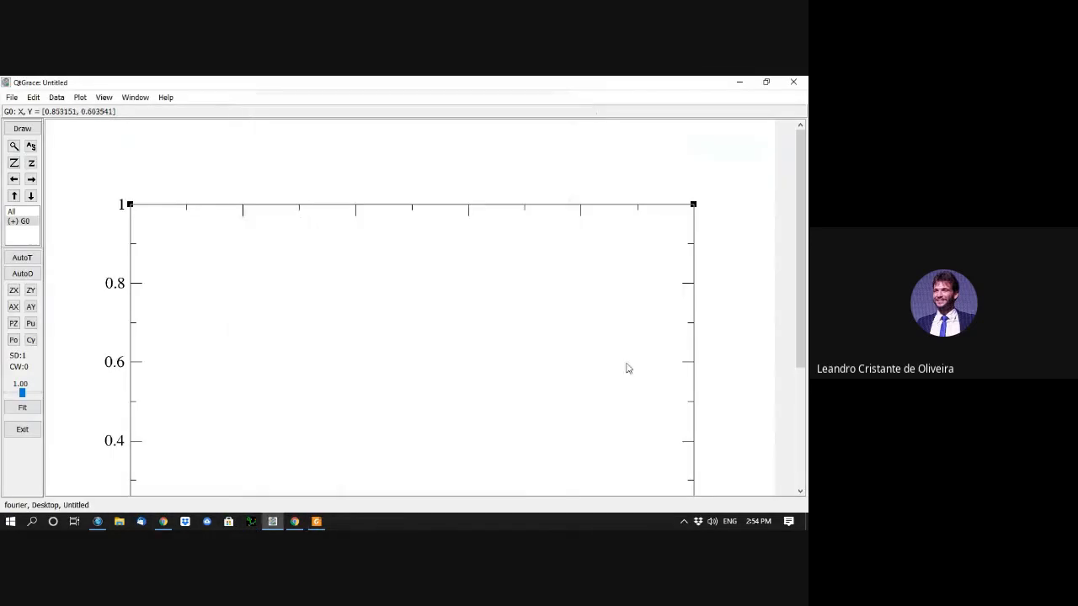
Step: Resize the empty graph frame by raising its upper and lower edges so that the whole plot fits in the window
click(693, 203)
click(707, 149)
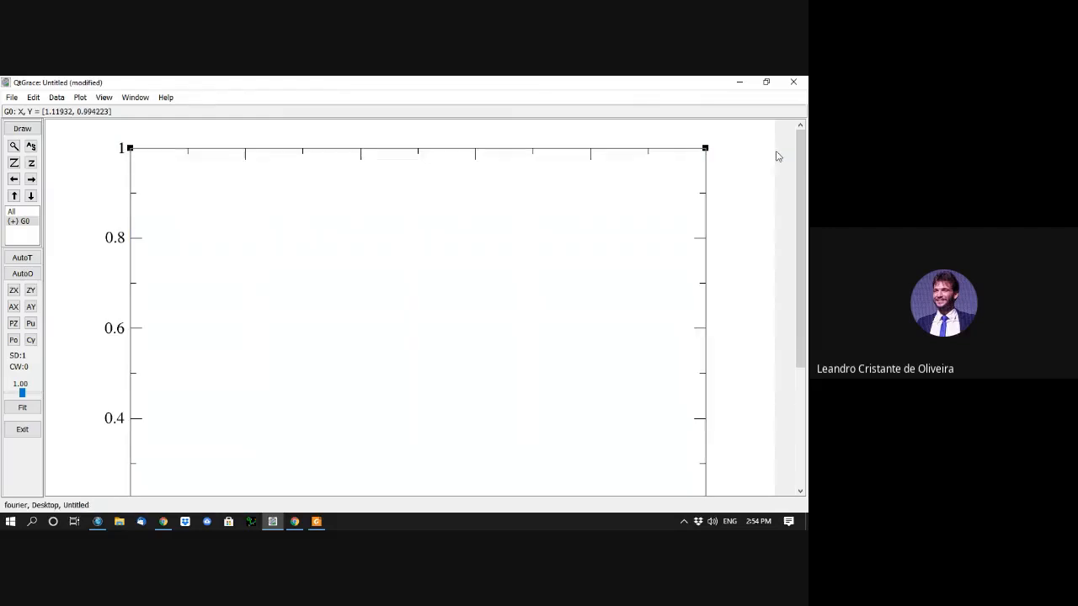
scroll(705, 412, down, 5)
click(705, 411)
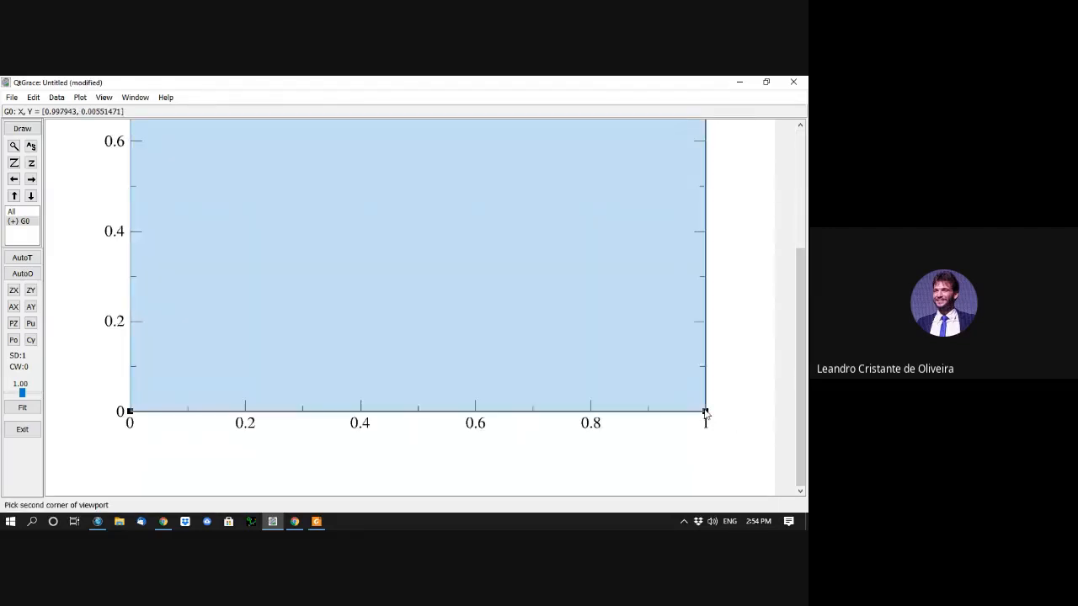
click(707, 282)
drag(799, 329, 806, 189)
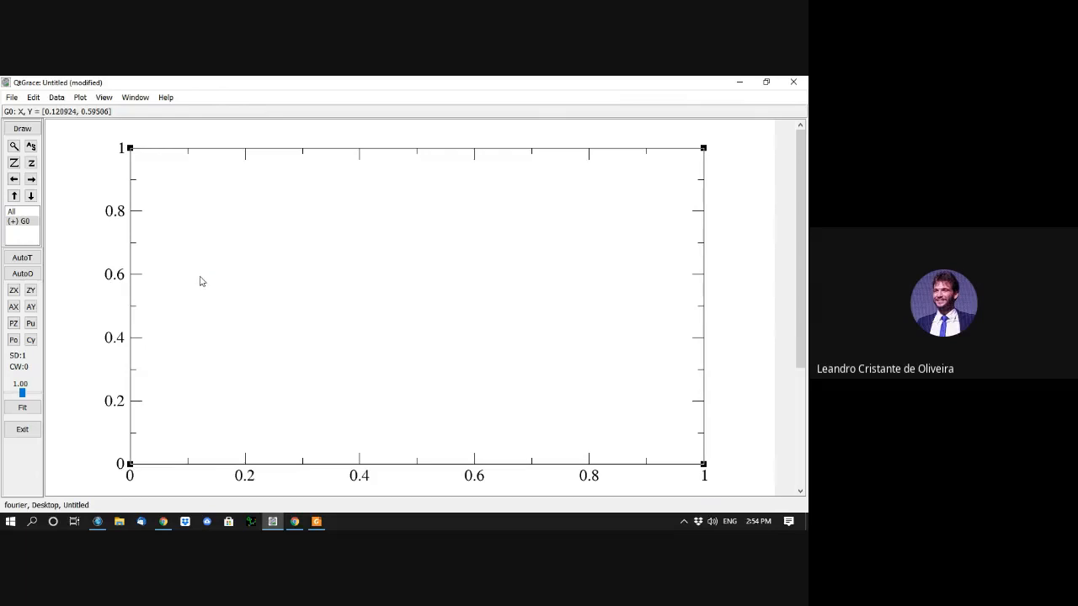
click(31, 523)
text(editr)
key(BackSpace)
key(BackSpace)
key(BackSpace)
key(BackSpace)
key(BackSpace)
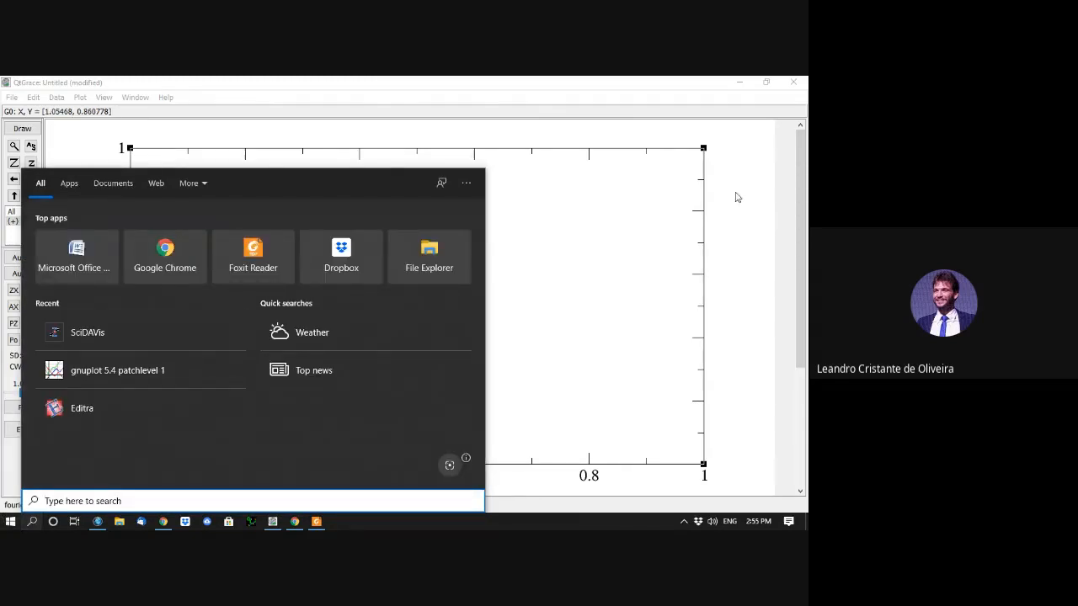
Step: Quit QtGrace without saving the changes to the untitled project
click(794, 83)
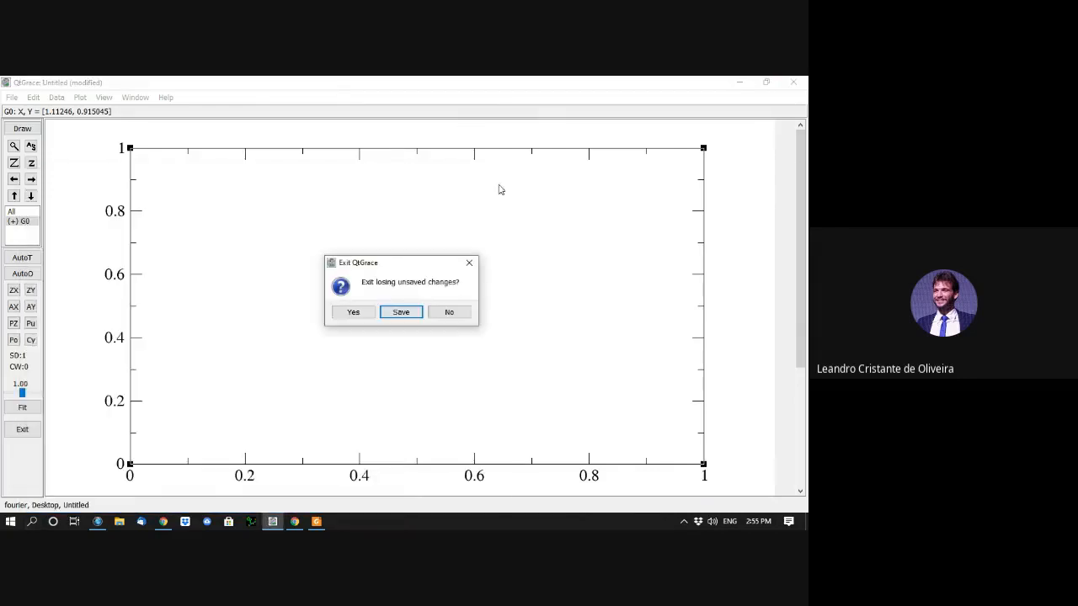
click(449, 312)
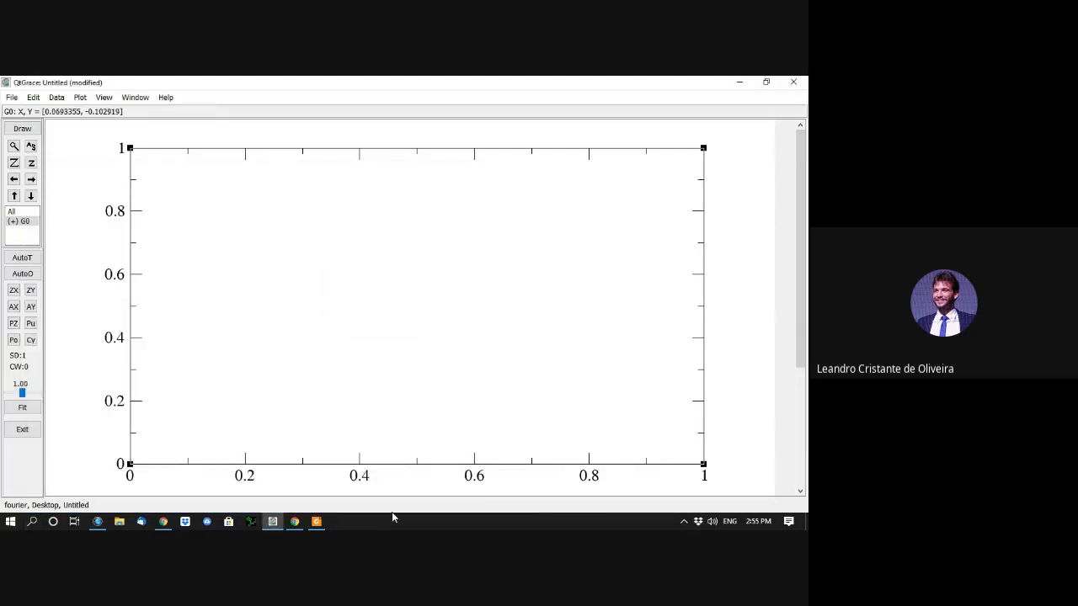
click(794, 83)
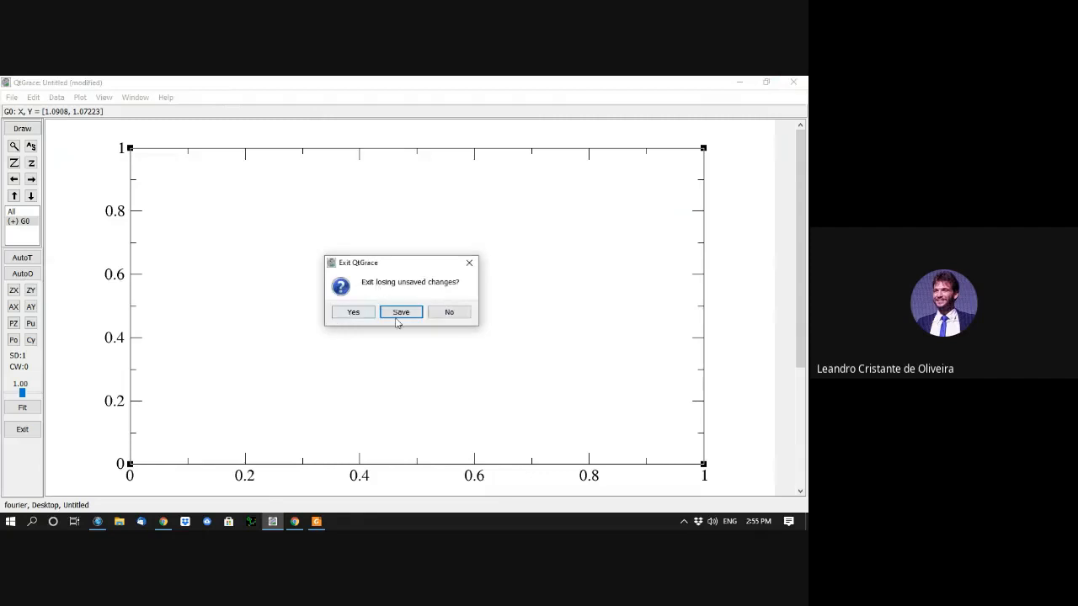
click(354, 313)
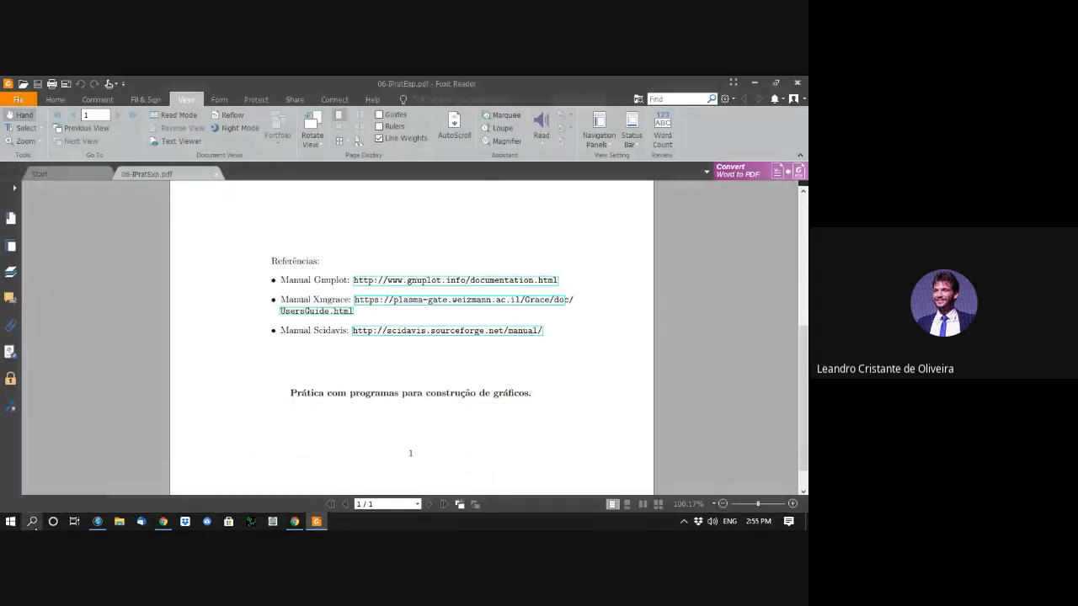
Step: Find SciDAVis through the Windows search and launch it
click(32, 521)
text(scidavis)
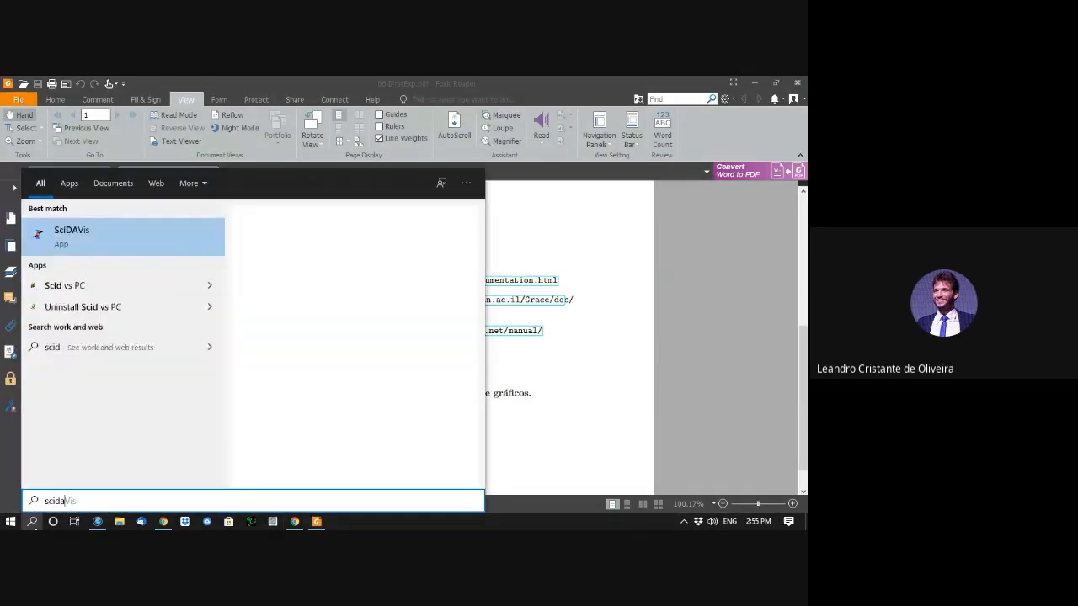
key(Return)
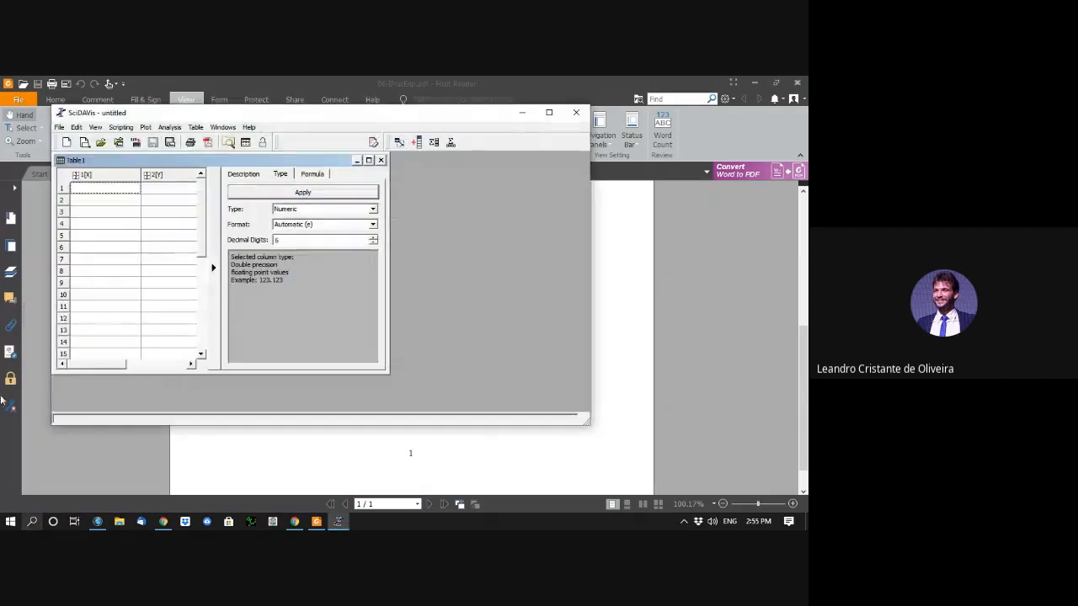
Step: Fill the first five rows of the table's X column with 1, 2, 3, 4 and 5
click(111, 190)
text(1)
key(Return)
text(2)
key(Return)
text(3)
key(Return)
text(4)
key(Return)
text(5)
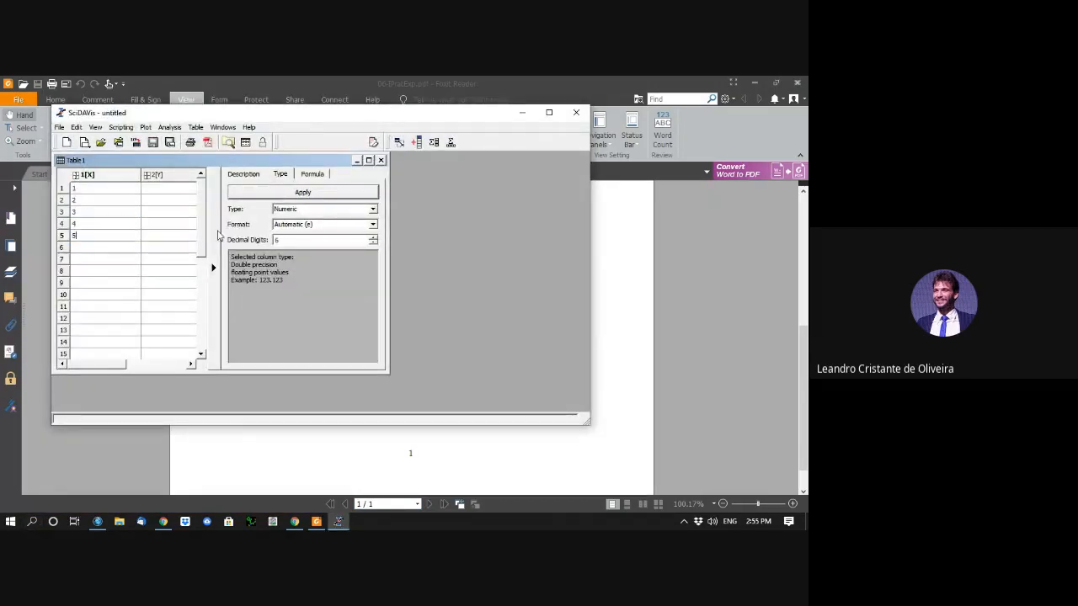
Step: Select the first cell of the Y column, maximize SciDAVis and enlarge the table window to show both columns
click(161, 189)
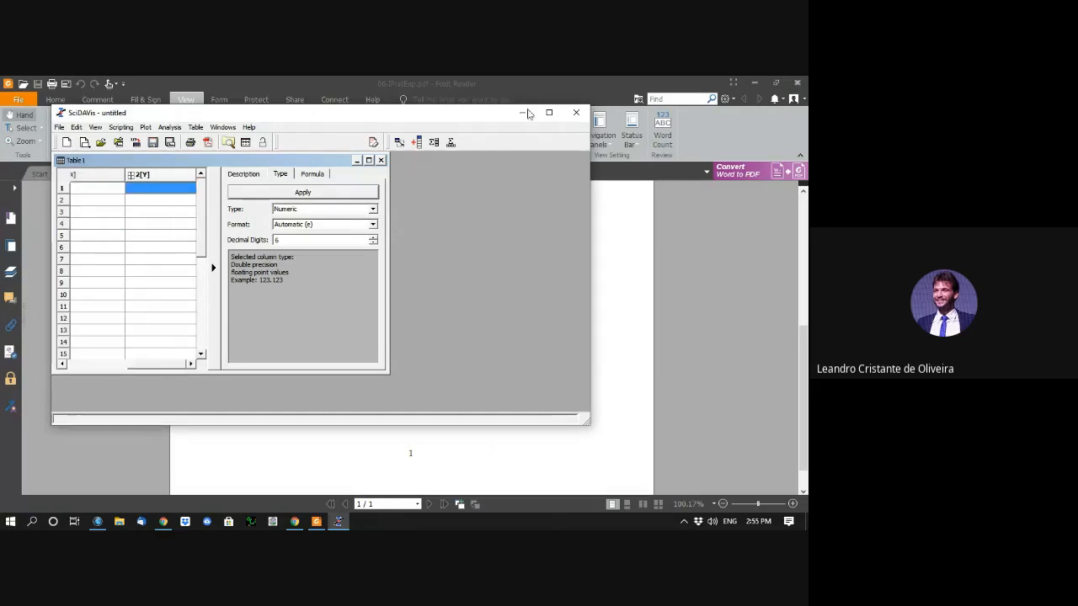
click(548, 112)
drag(338, 343, 649, 429)
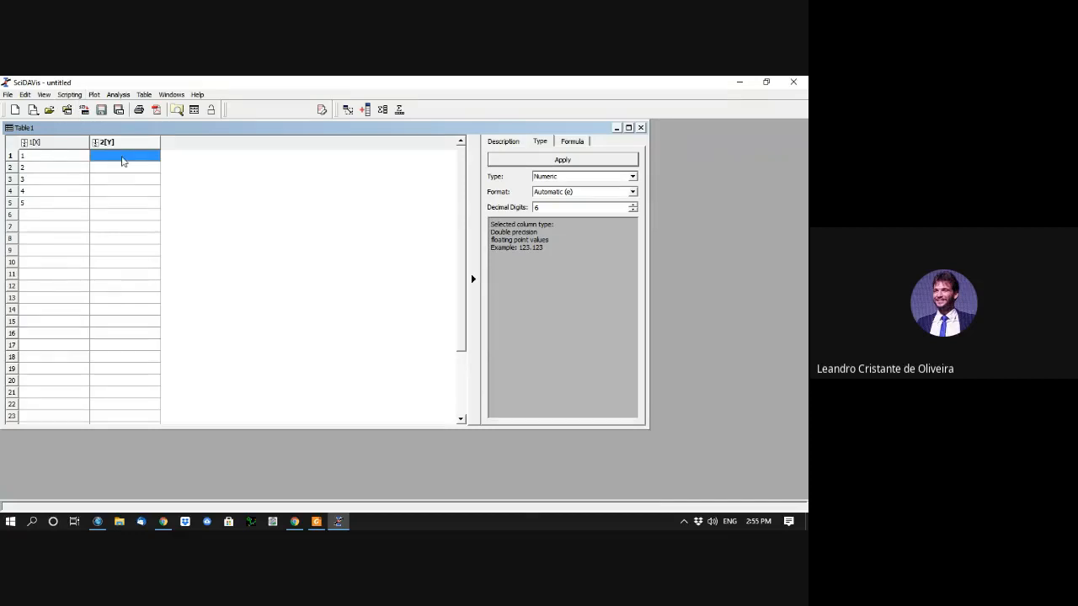
Step: Fill the first five rows of the Y column with 2.5, 4, 5.5, 7 and 8.5
text(2.)
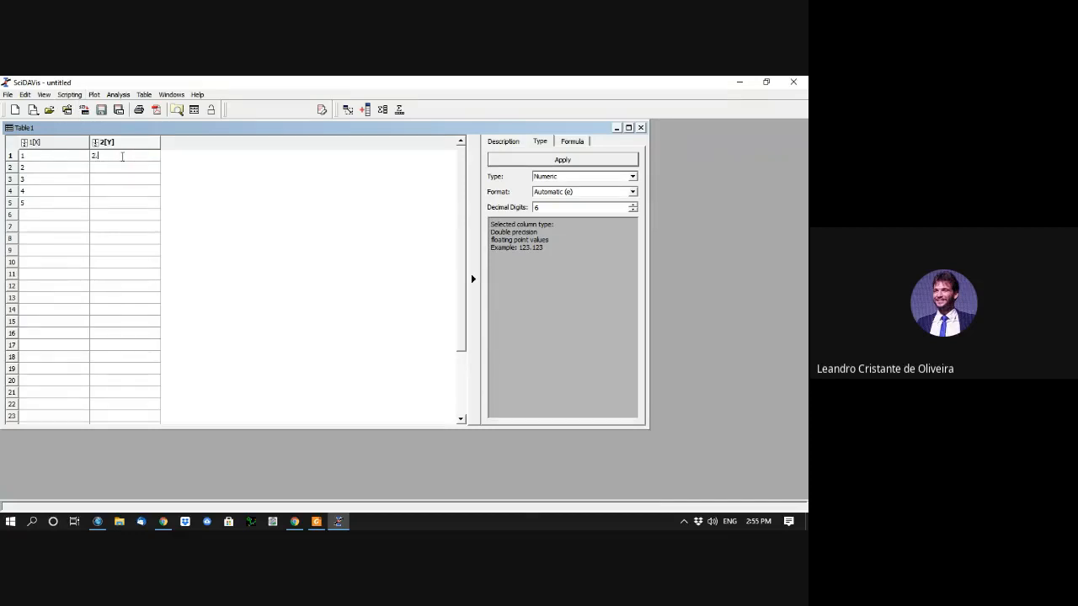
key(Return)
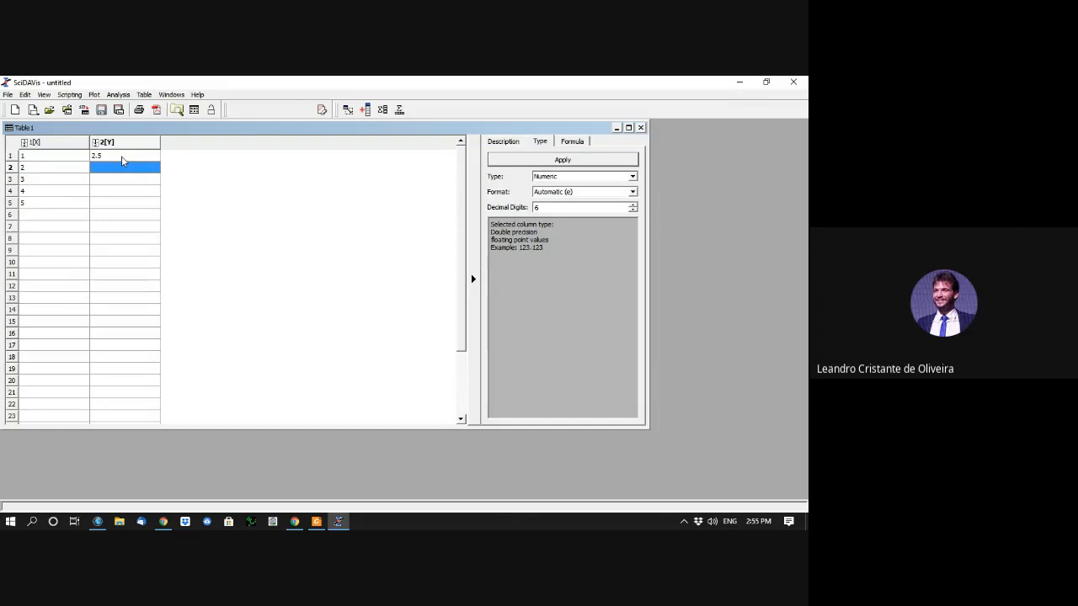
text(4)
key(Return)
text(5.5)
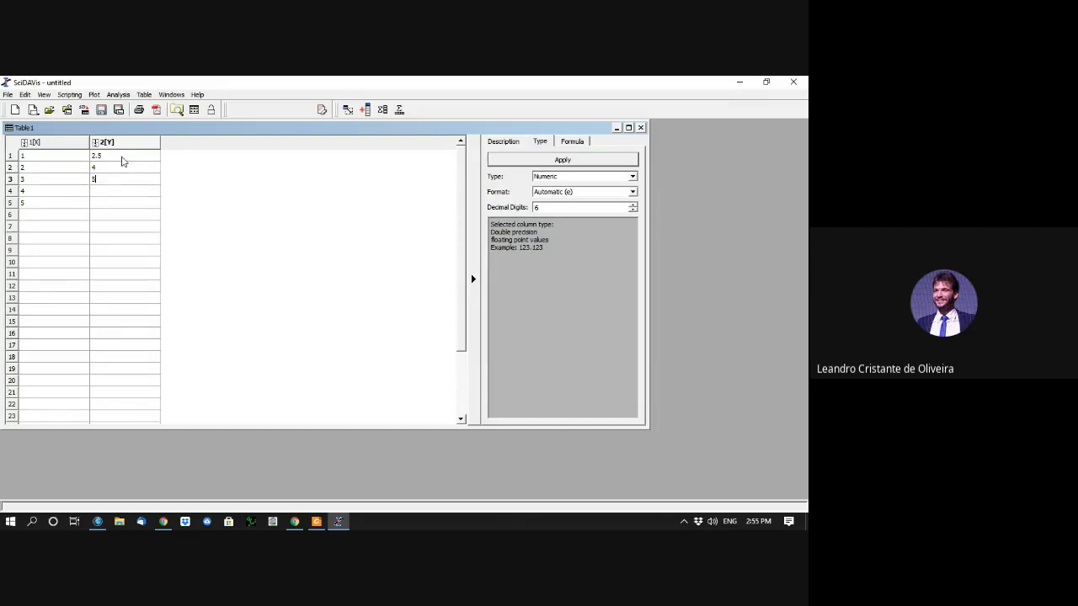
key(Return)
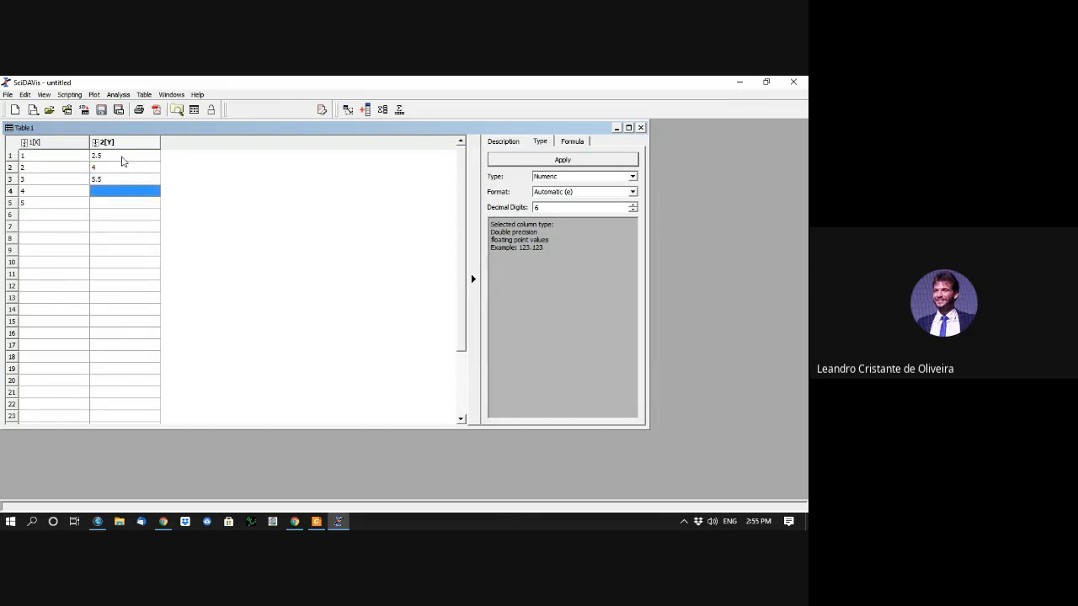
text(7)
key(Return)
text(8.5)
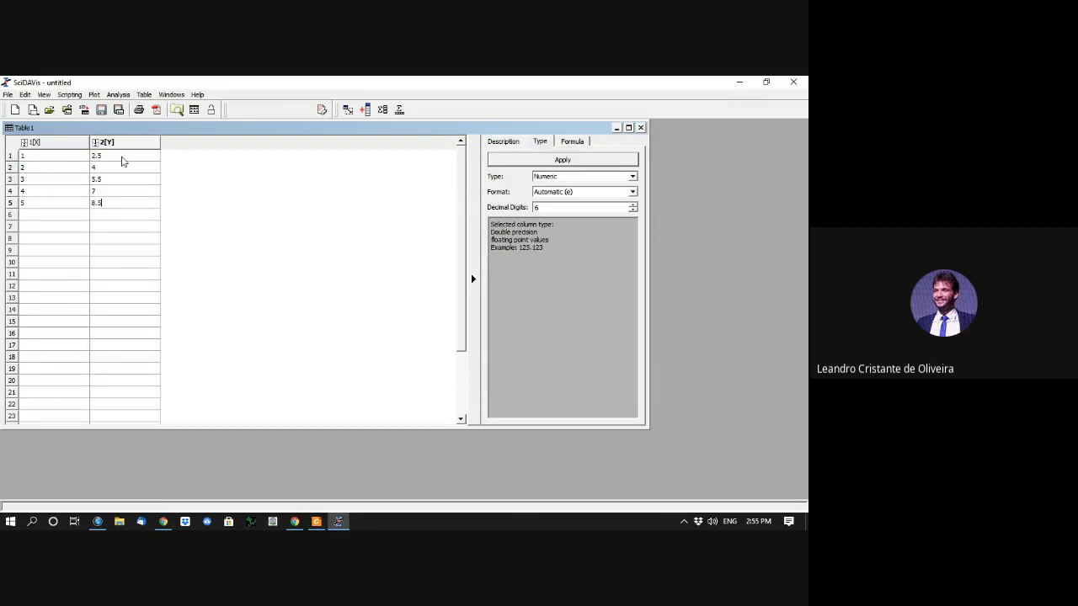
key(Return)
Step: Plot the X and Y columns together as a Line + Symbol graph
click(55, 143)
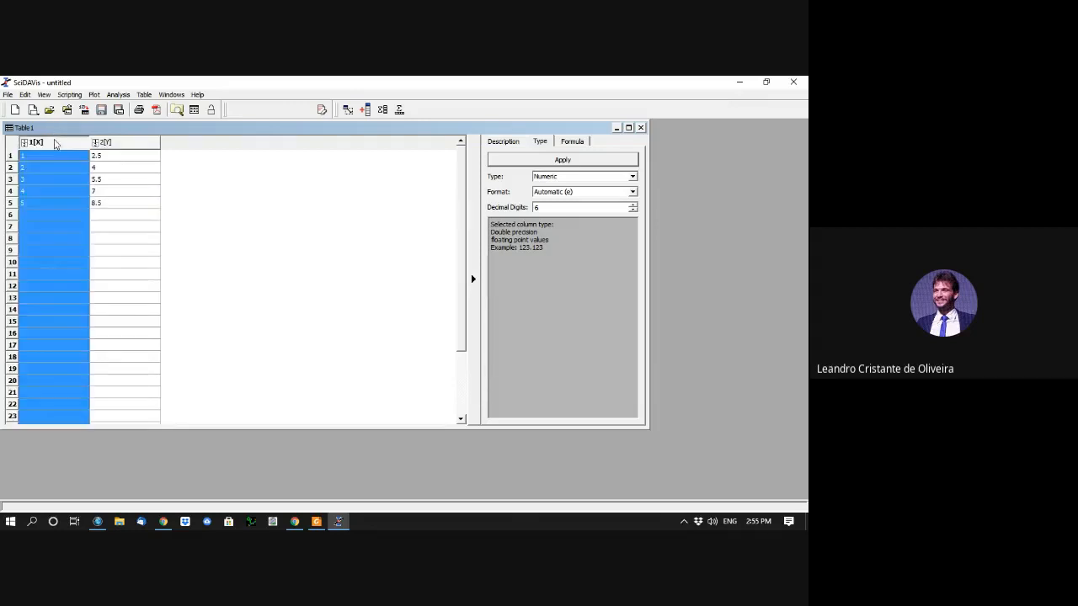
shift+click(131, 144)
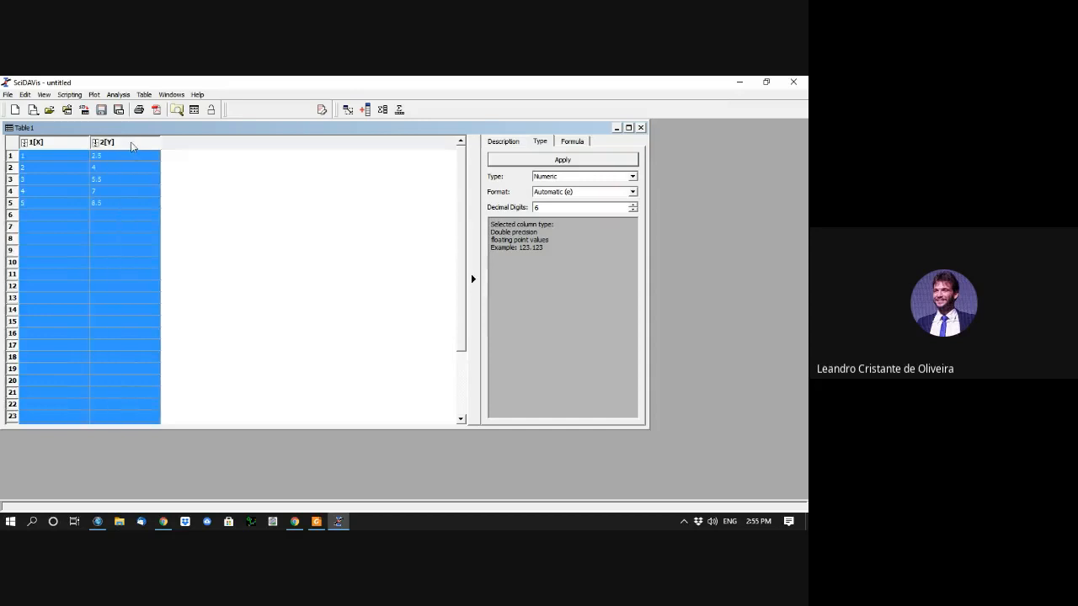
right_click(131, 145)
mouse_move(171, 151)
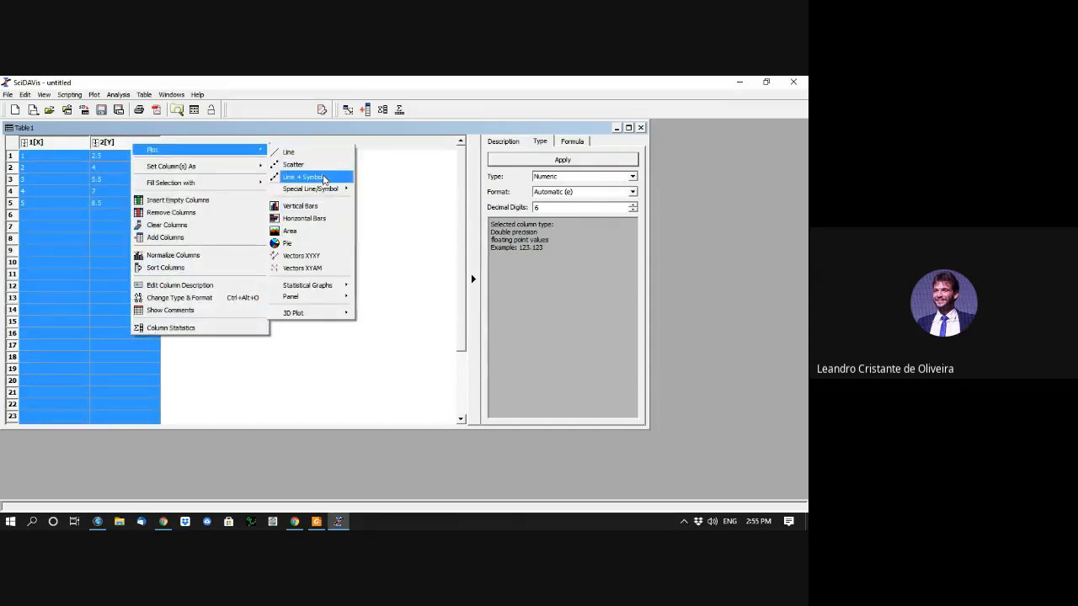
click(325, 179)
Step: Move the new graph window over the table and enlarge it to fill most of the workspace
drag(649, 268, 272, 163)
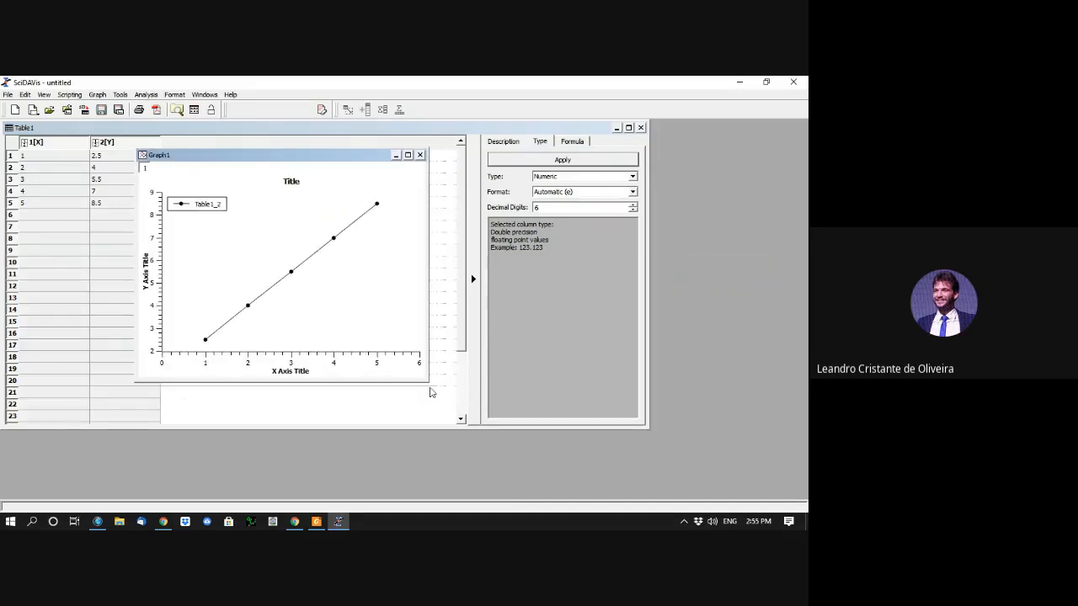
drag(426, 379, 688, 483)
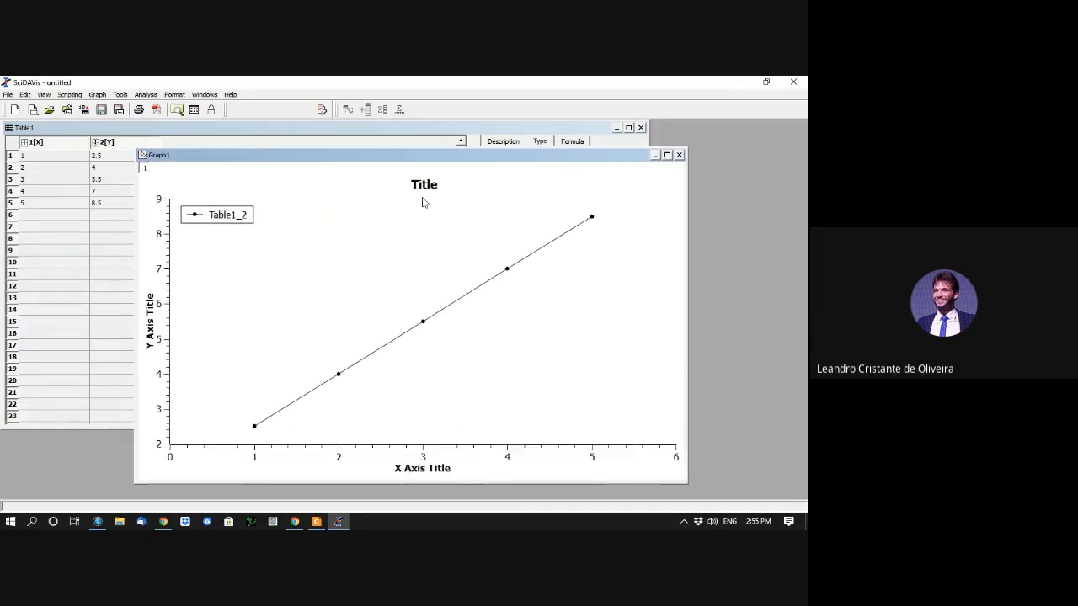
drag(396, 150, 372, 139)
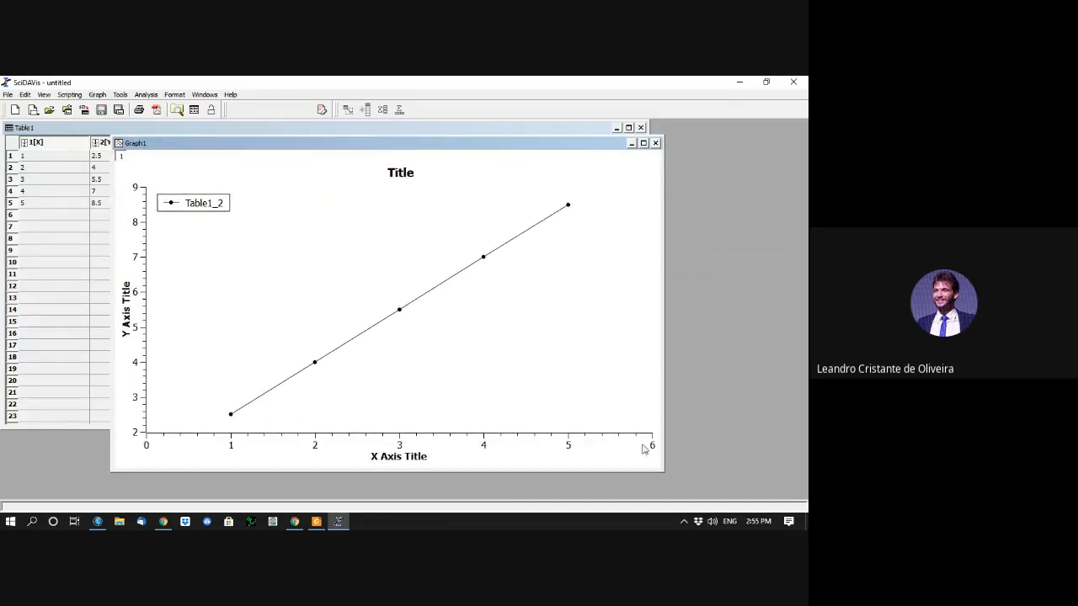
drag(664, 474, 699, 490)
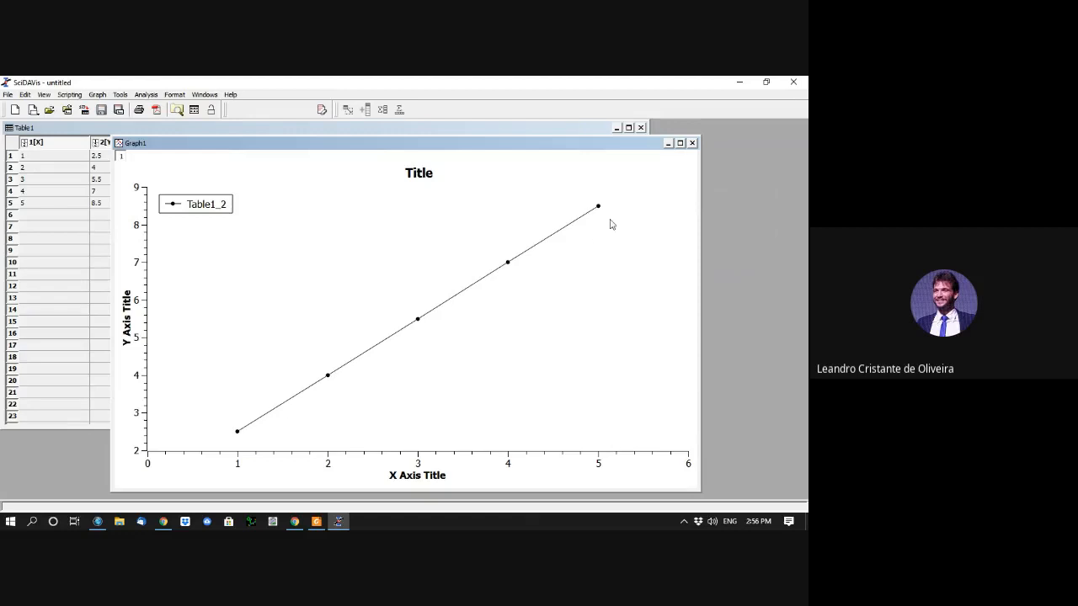
Step: Run a linear quick fit on the plotted data and enlarge the results log to show the whole fit report
click(147, 95)
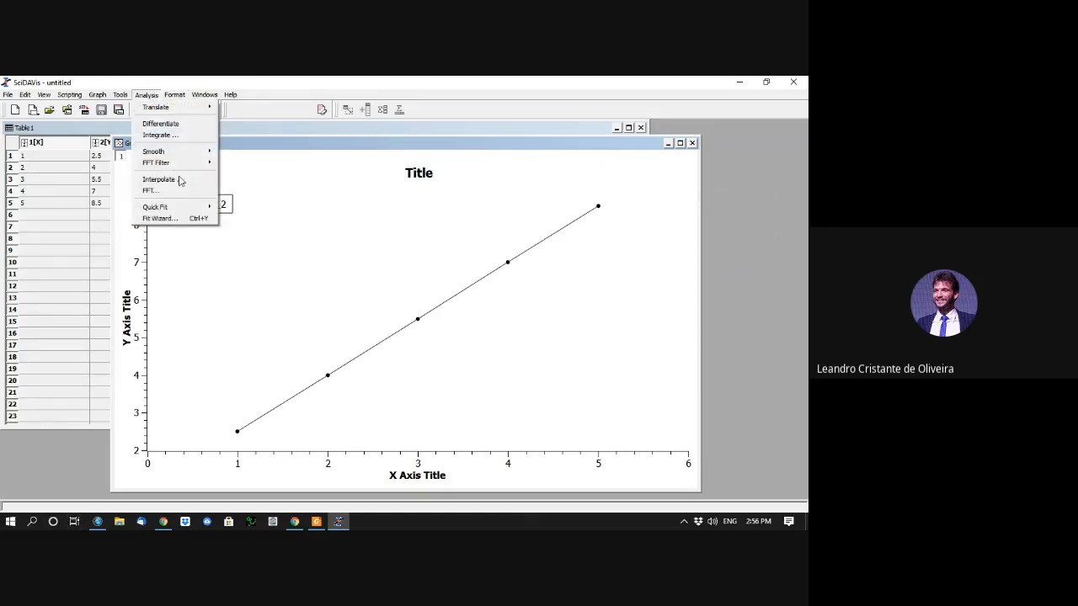
mouse_move(175, 208)
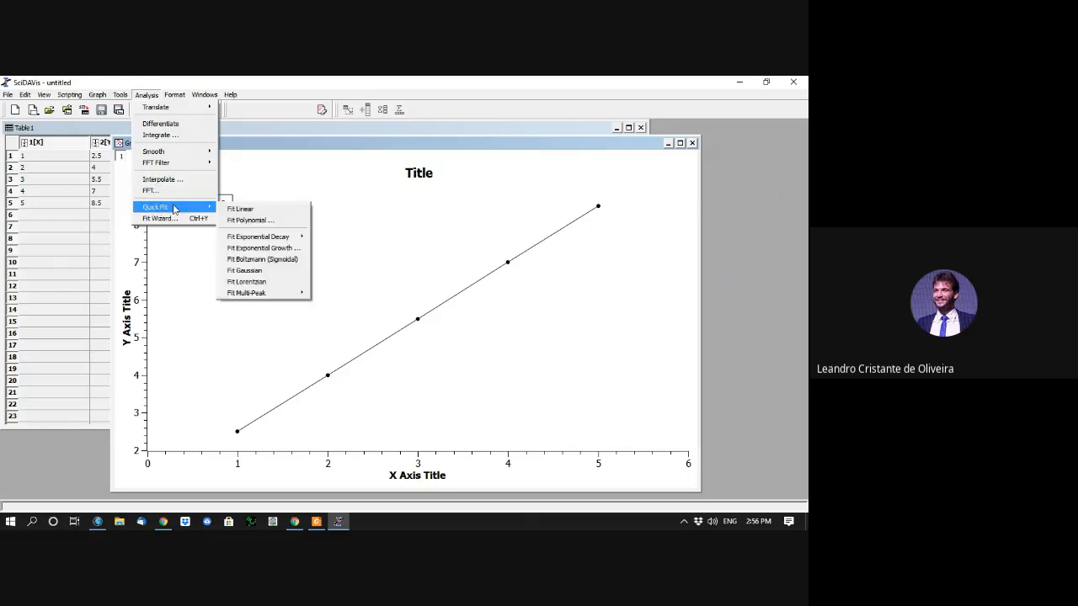
click(268, 210)
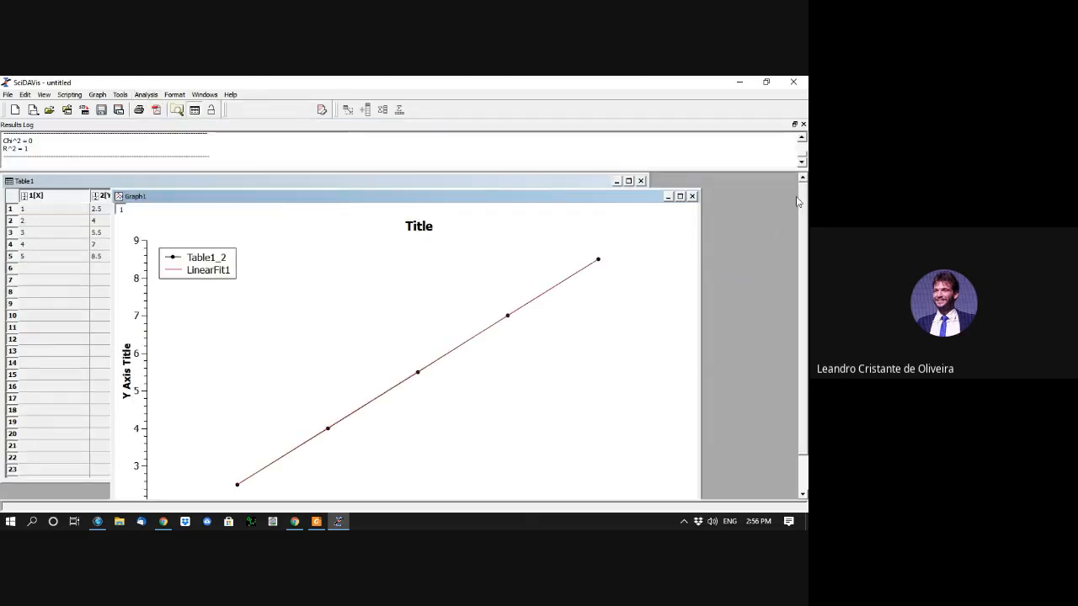
drag(775, 174, 775, 285)
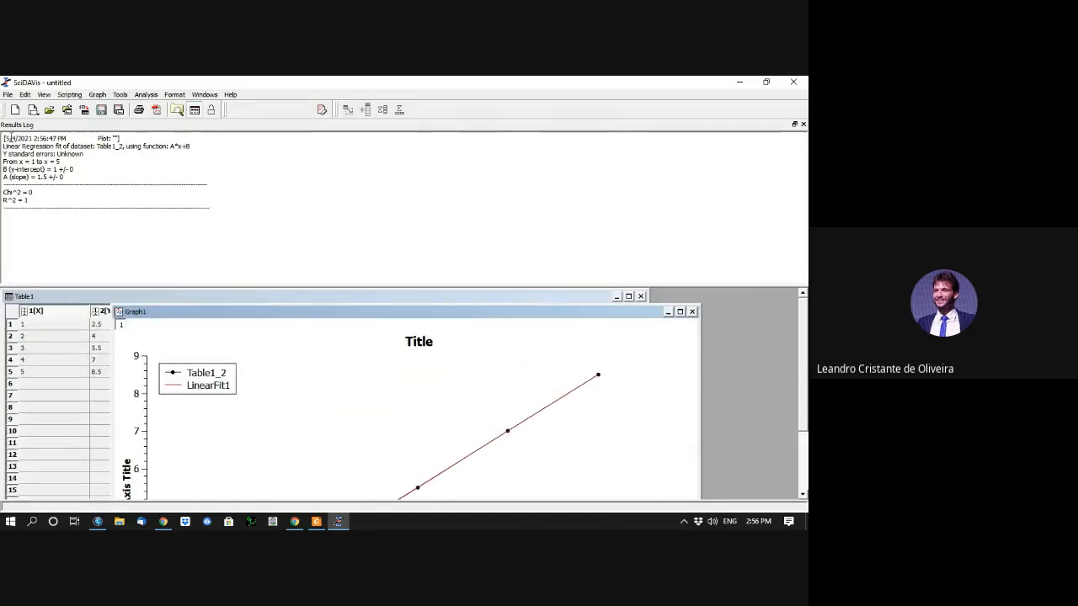
Step: Examine the fit's date line, regression function and x range in the results log
drag(4, 139, 138, 138)
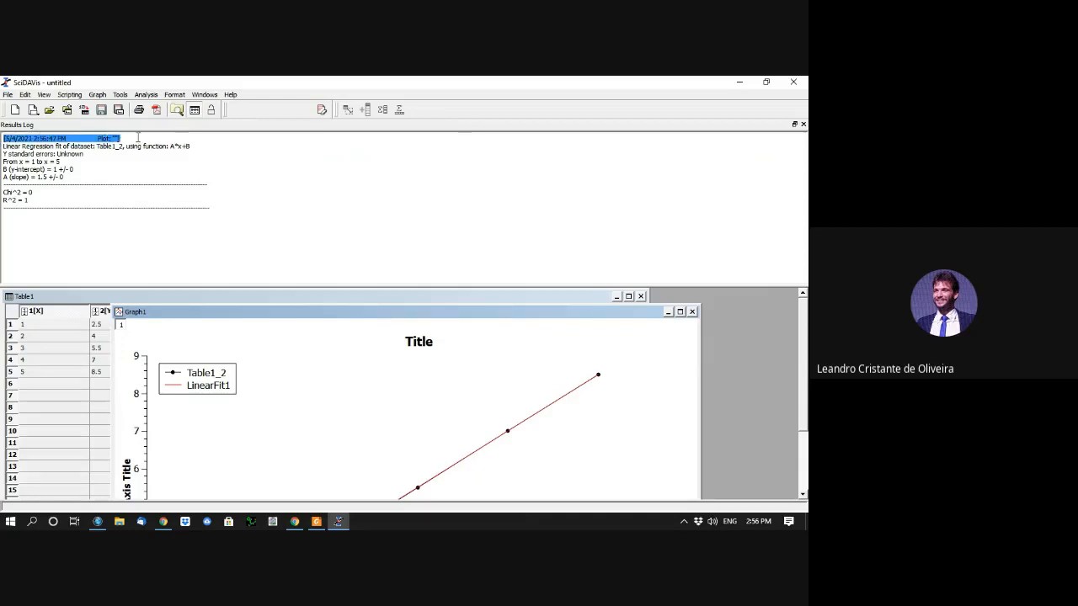
click(138, 139)
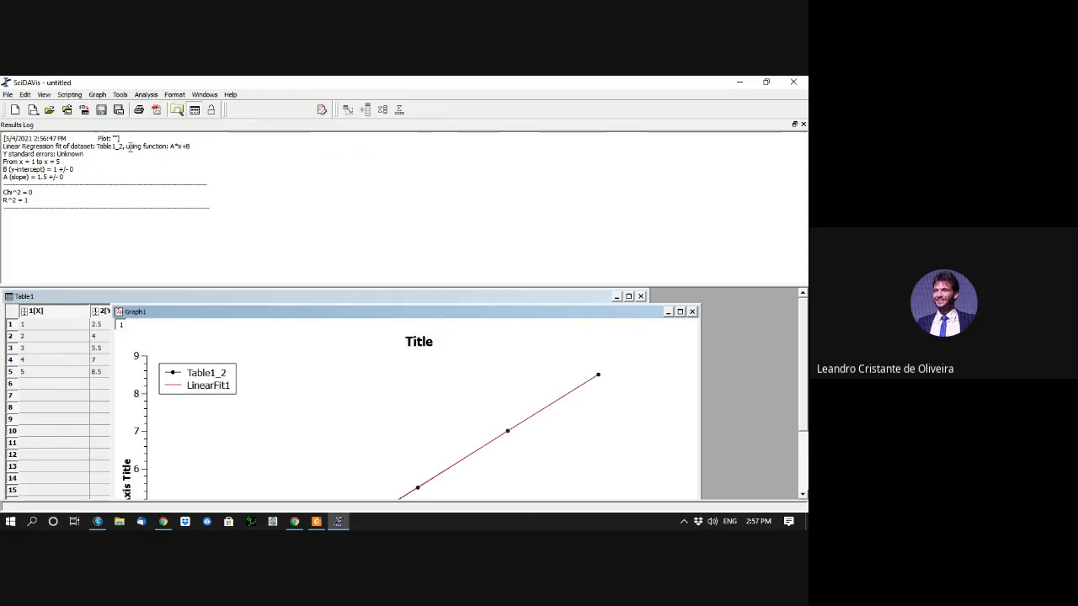
drag(178, 143, 194, 145)
click(195, 145)
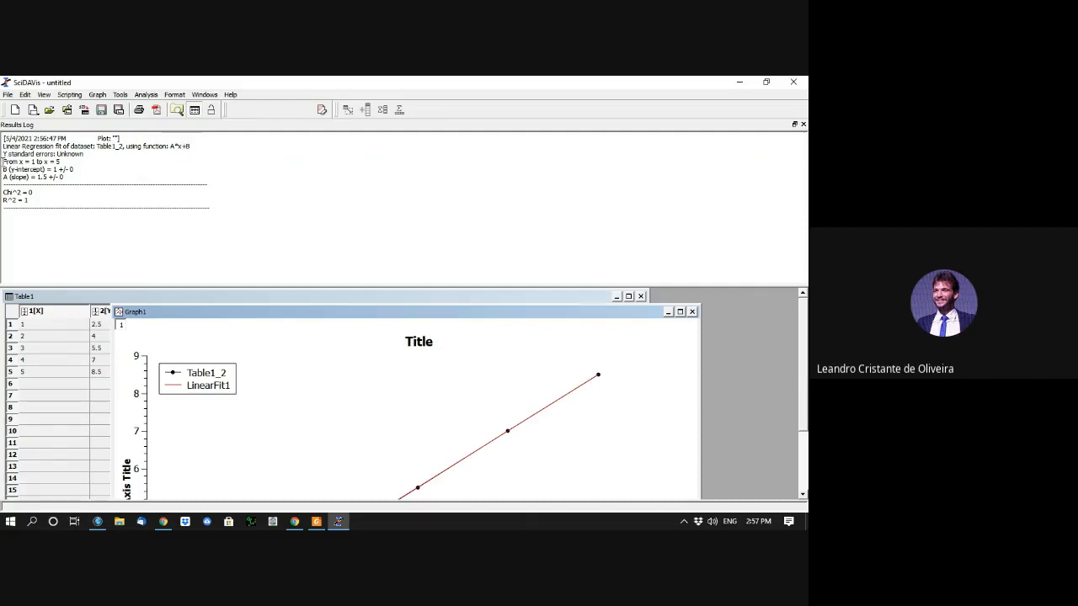
drag(3, 162, 80, 159)
click(80, 160)
Step: Move the graph window up to expose its X axis, and check the fit function and y-intercept in the results log against the plot
drag(477, 313, 528, 154)
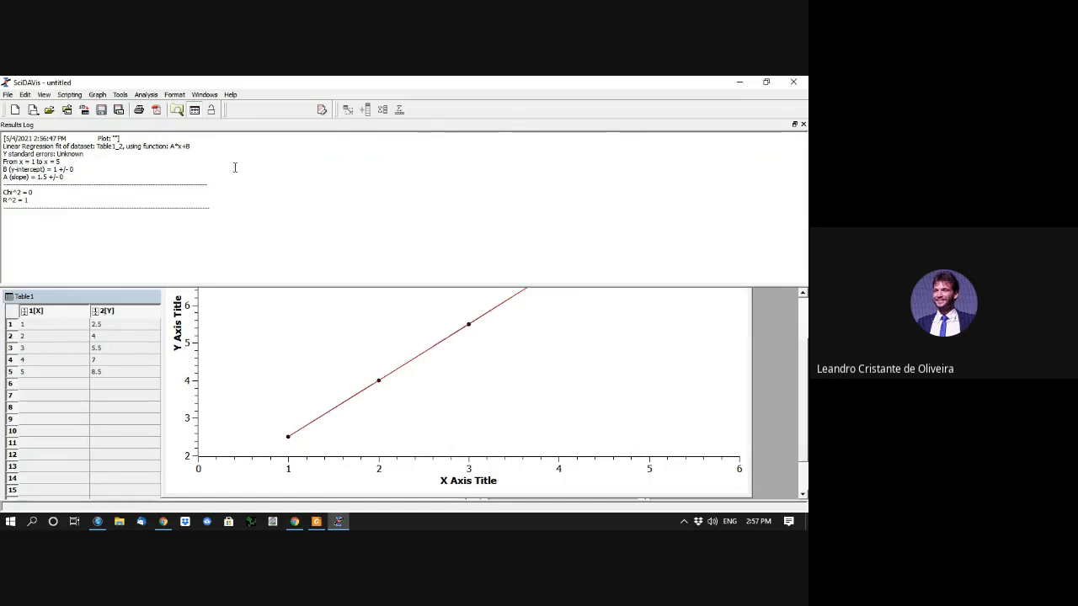
drag(164, 147, 197, 147)
click(154, 150)
drag(4, 170, 100, 171)
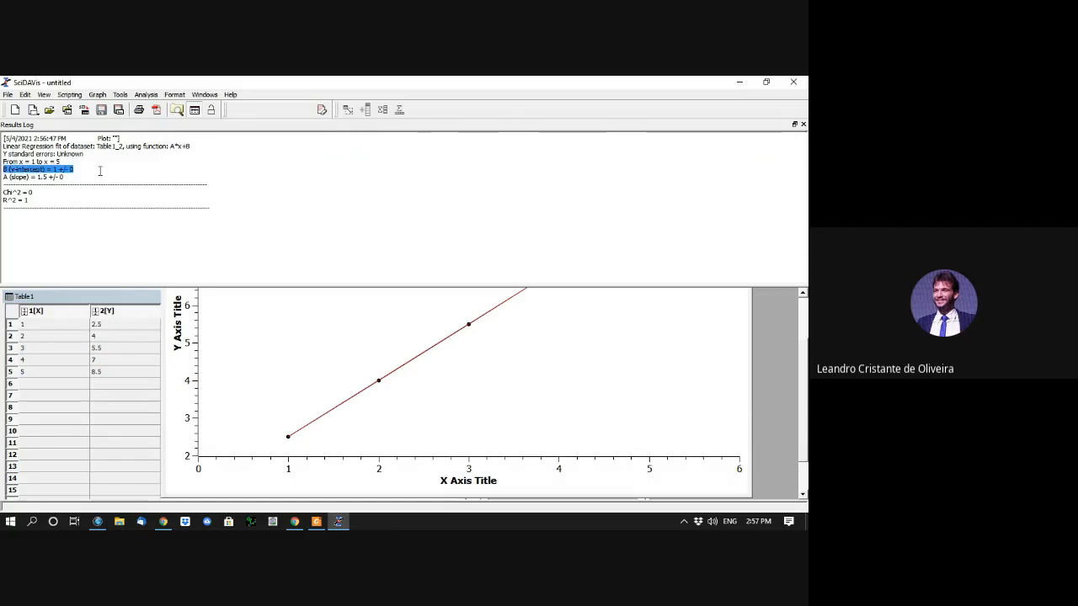
click(27, 168)
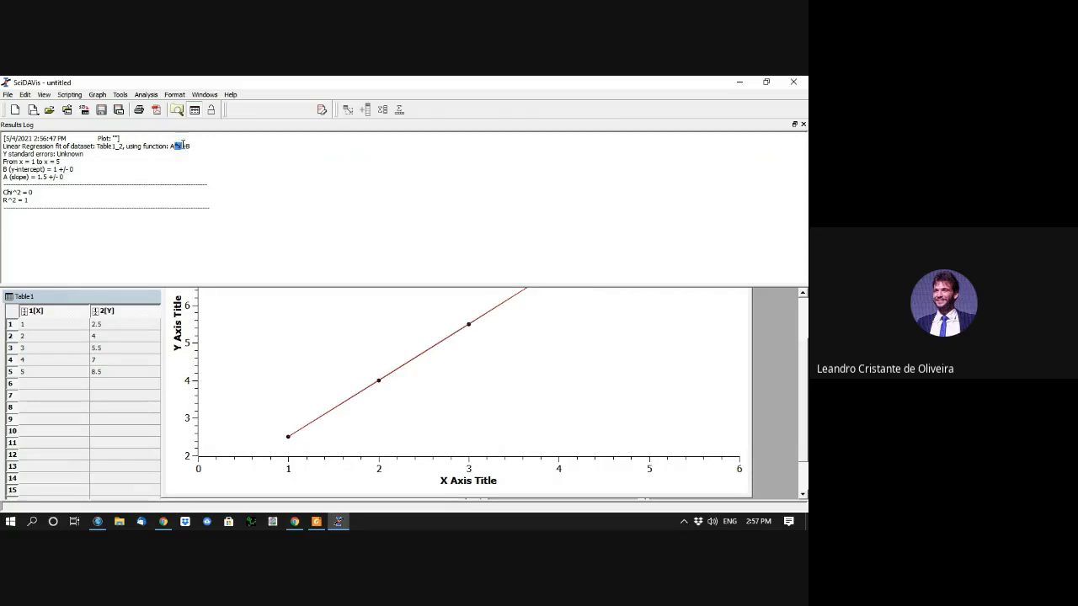
click(150, 158)
drag(3, 169, 77, 169)
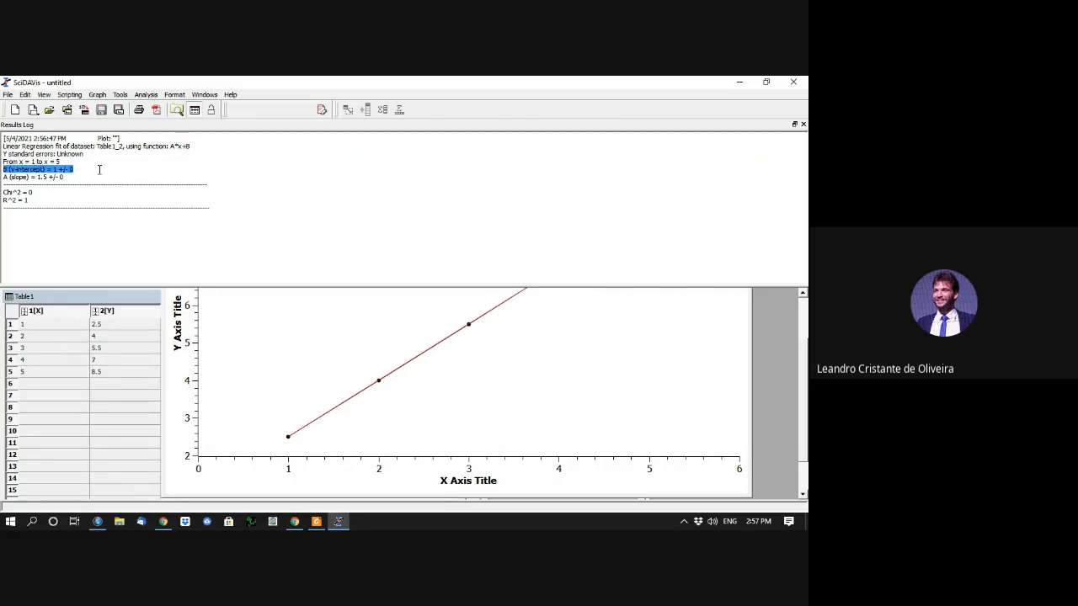
click(99, 169)
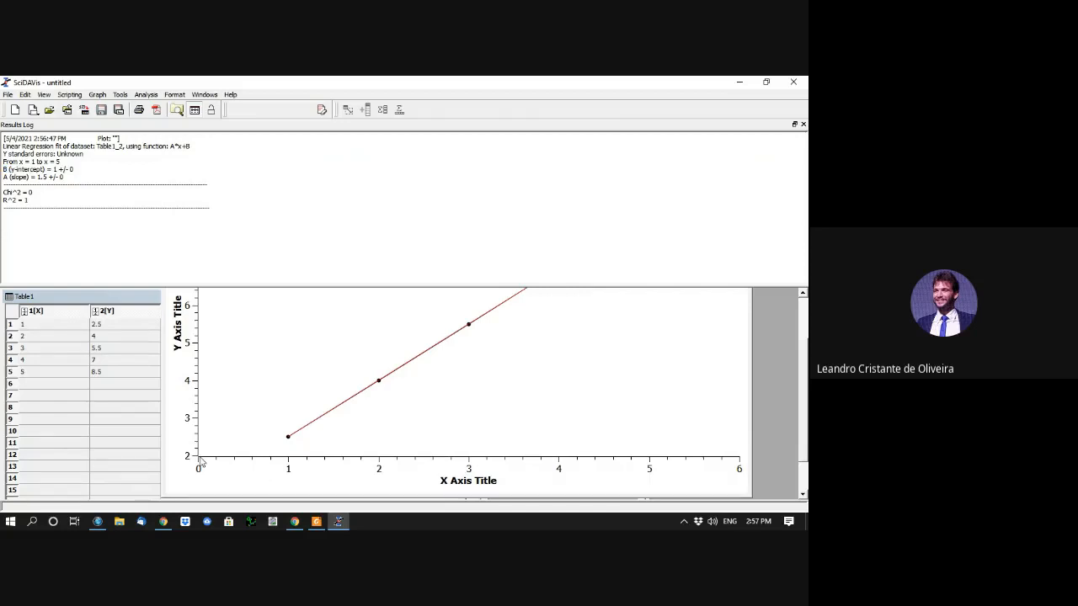
click(794, 124)
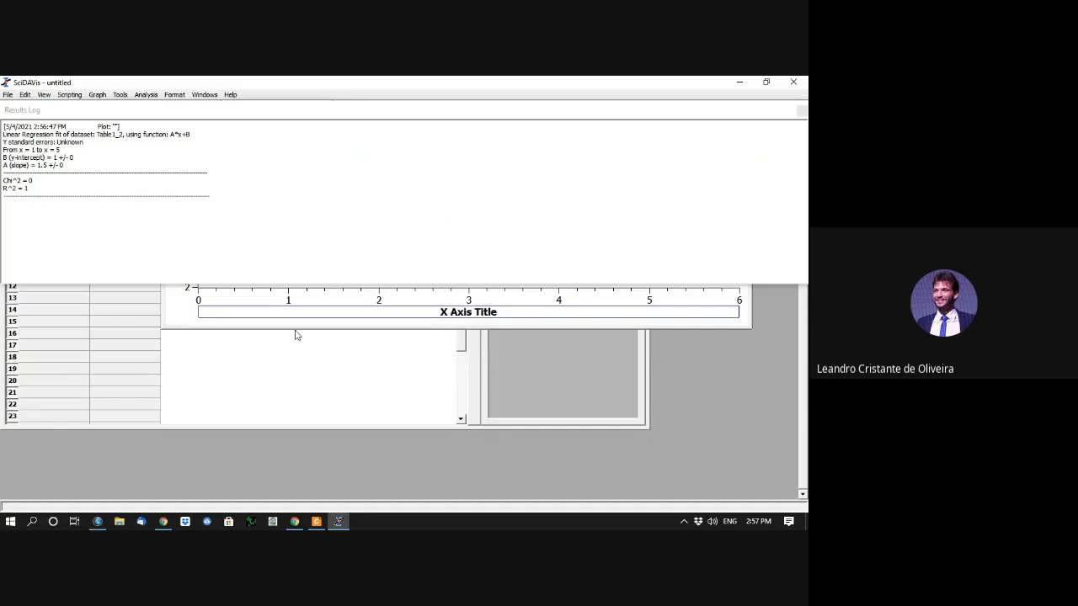
drag(753, 112, 655, 251)
click(267, 160)
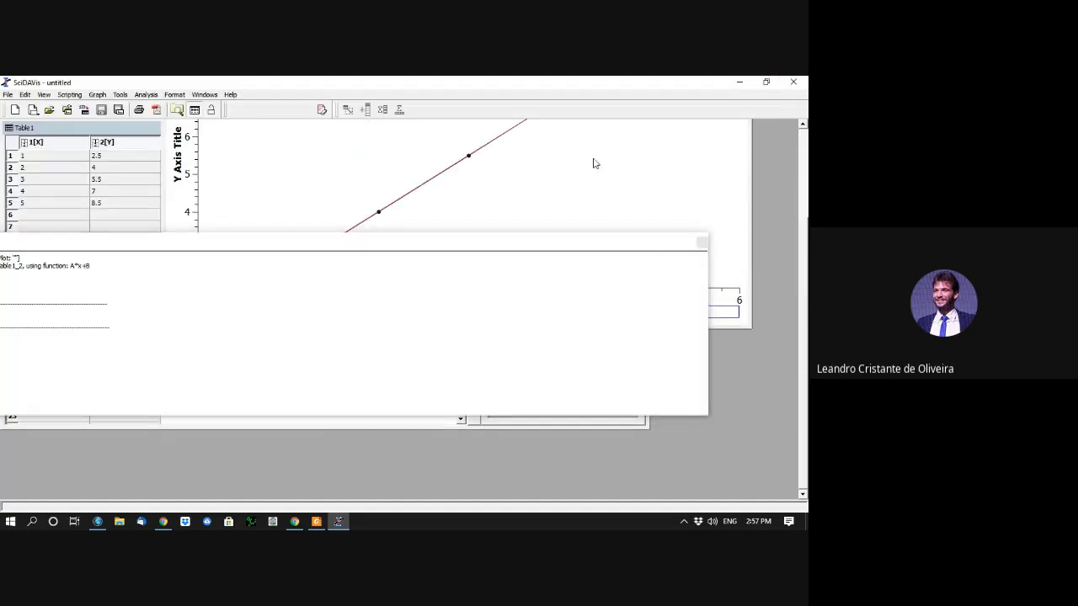
double_click(714, 175)
click(430, 362)
drag(191, 244, 421, 227)
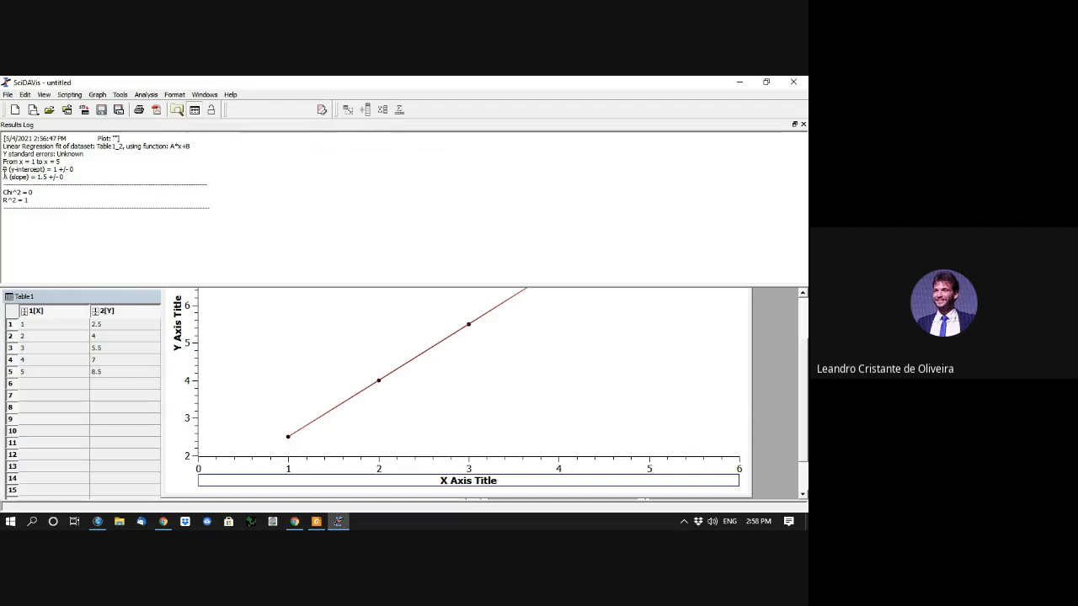
Step: Examine the y-intercept B and slope A, with their uncertainties, in the linear fit report
drag(3, 171, 84, 170)
click(67, 177)
drag(4, 177, 64, 176)
click(79, 177)
click(75, 169)
click(60, 170)
click(59, 170)
click(59, 170)
click(51, 176)
Step: Examine the Chi^2 and R^2 goodness-of-fit lines in the results log
drag(3, 192, 28, 200)
click(40, 201)
click(27, 201)
drag(4, 202, 34, 202)
click(35, 212)
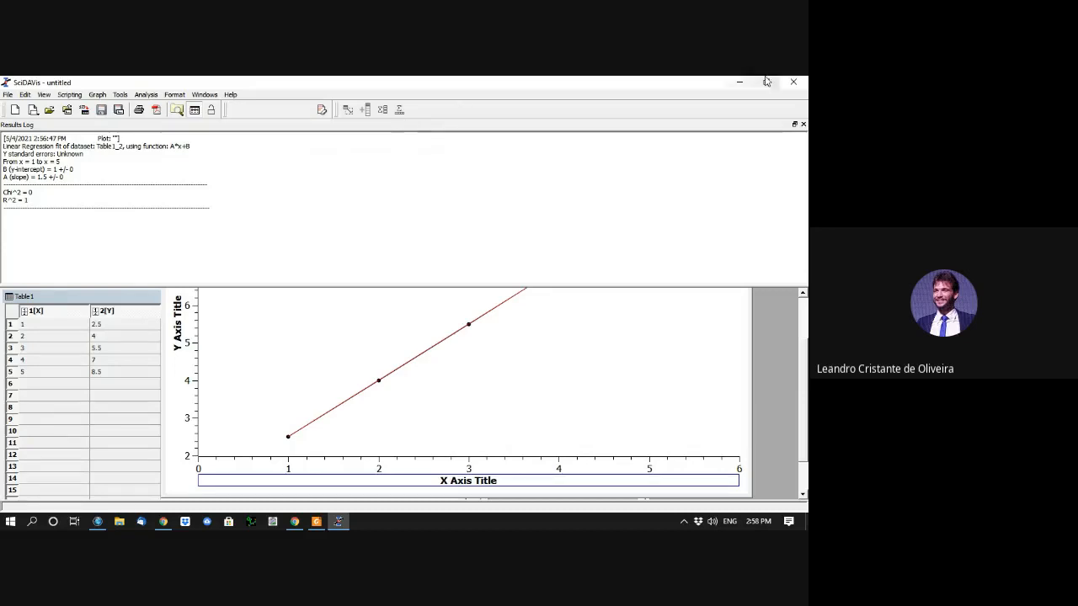
Step: Close SciDAVis and switch to QtGrace with its window maximized
click(797, 81)
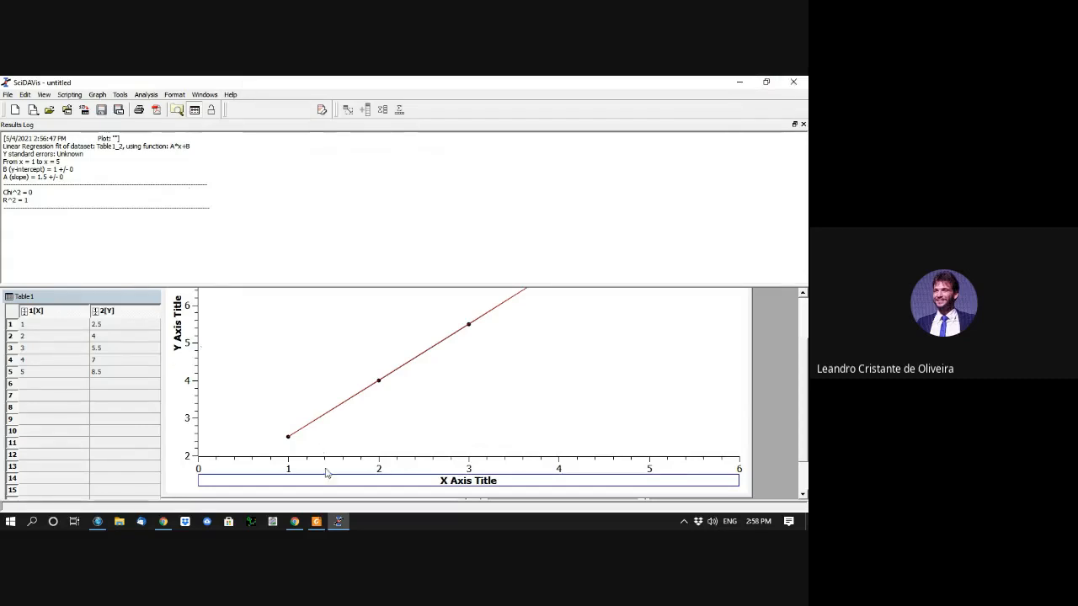
click(403, 316)
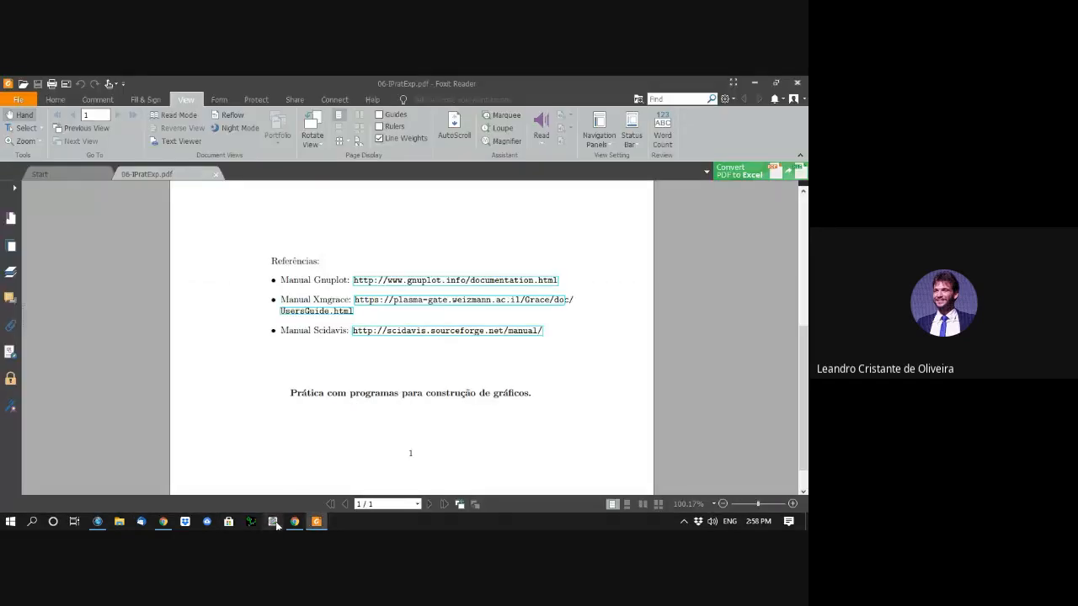
click(275, 523)
drag(189, 118, 188, 81)
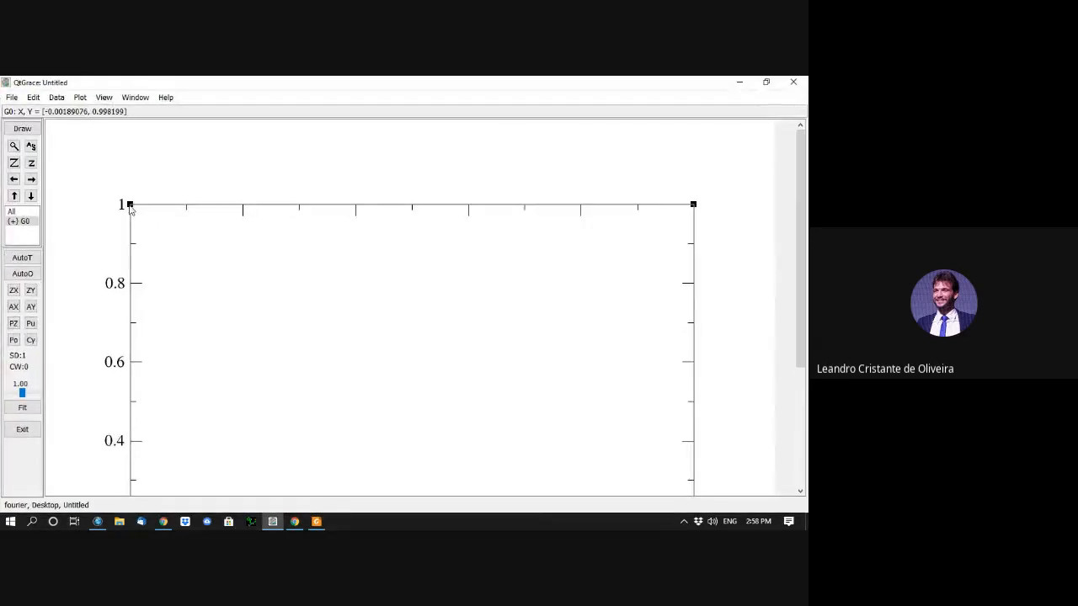
Step: Resize the empty graph frame by raising its upper-left and lower-right corners so all four axes fit in the visible canvas
click(130, 205)
click(130, 151)
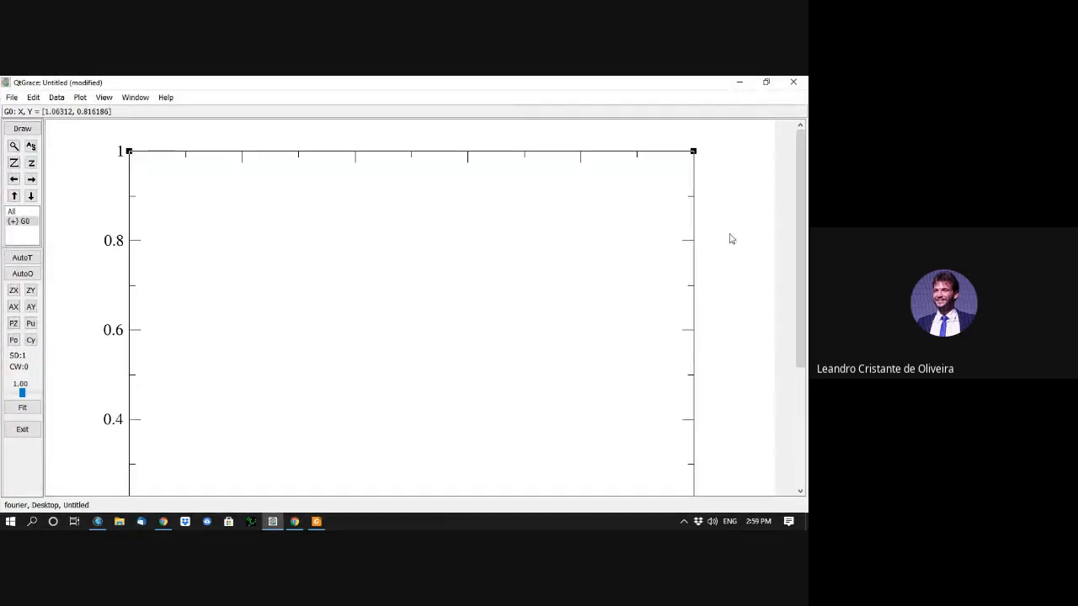
drag(795, 187, 796, 306)
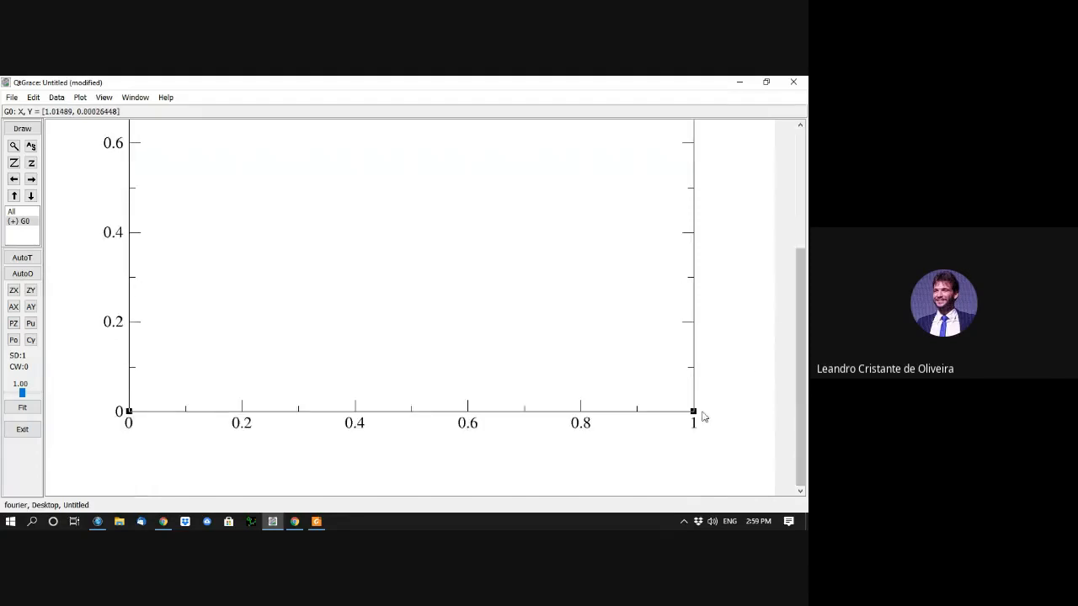
click(694, 413)
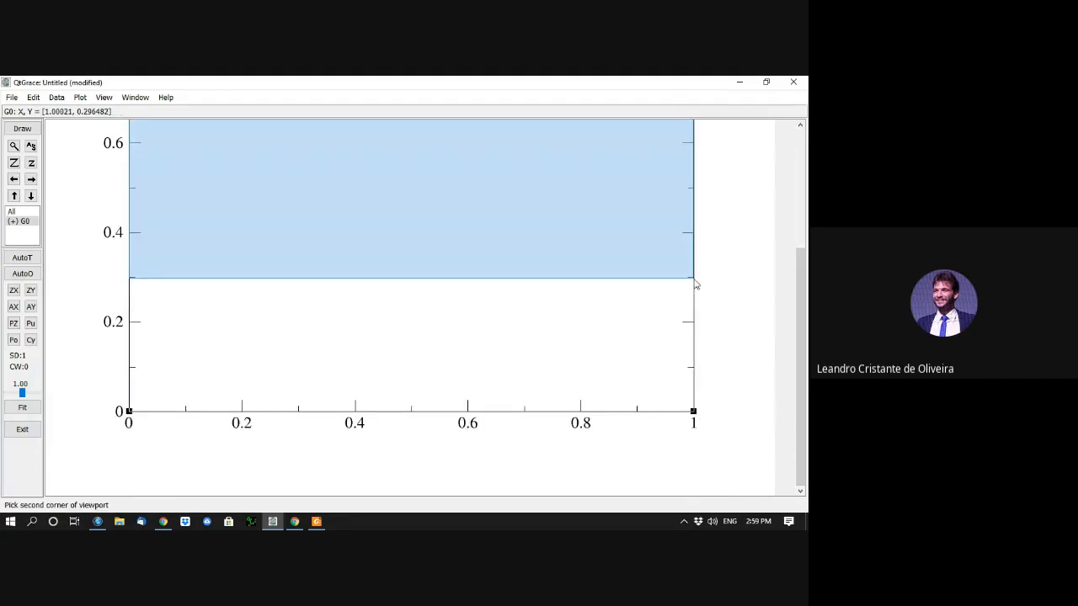
click(695, 285)
drag(800, 308, 800, 186)
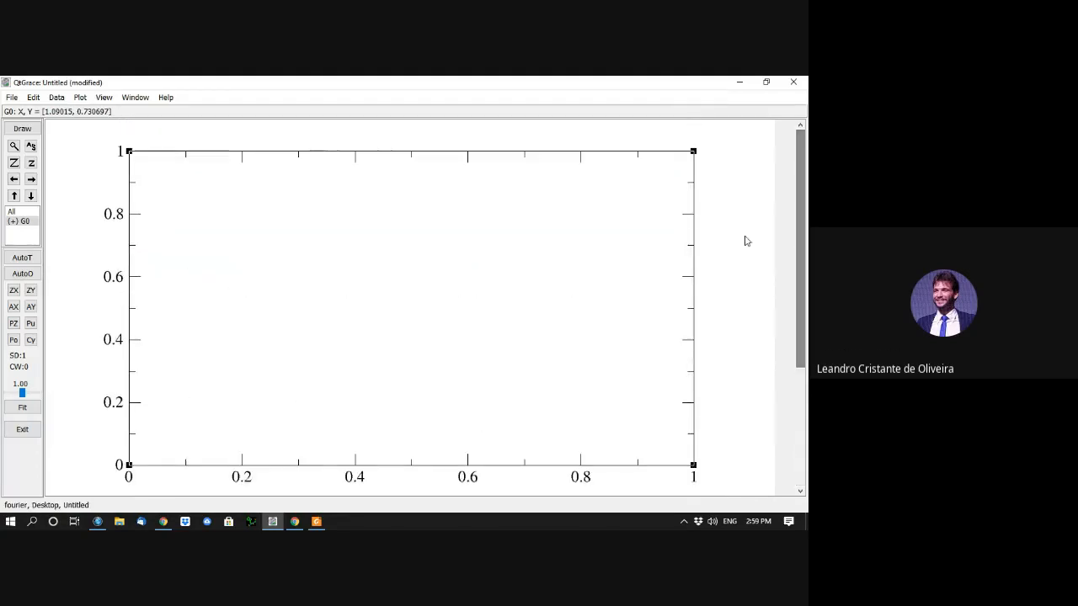
Step: Open the Set Appearance dialog, look through its symbol, line and annotation value settings, and close it
double_click(361, 302)
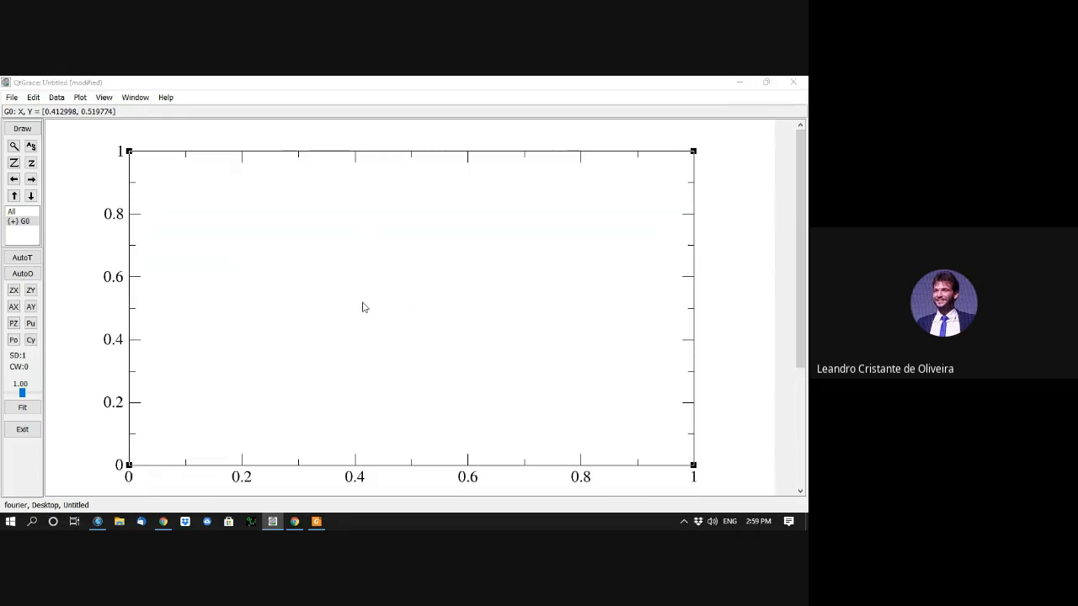
drag(385, 151, 243, 94)
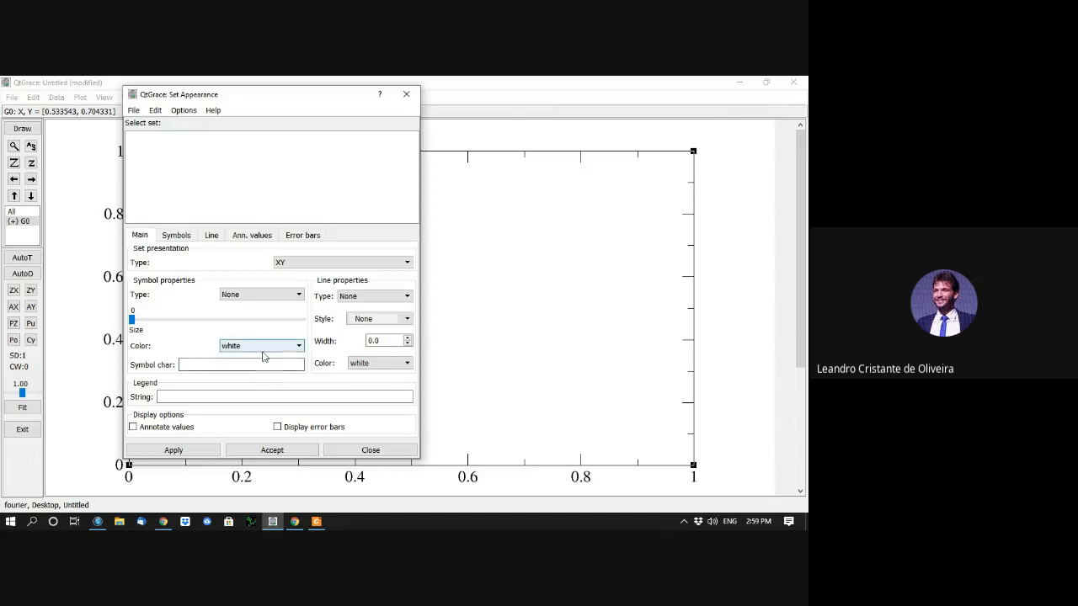
click(192, 236)
click(212, 236)
click(242, 235)
click(406, 93)
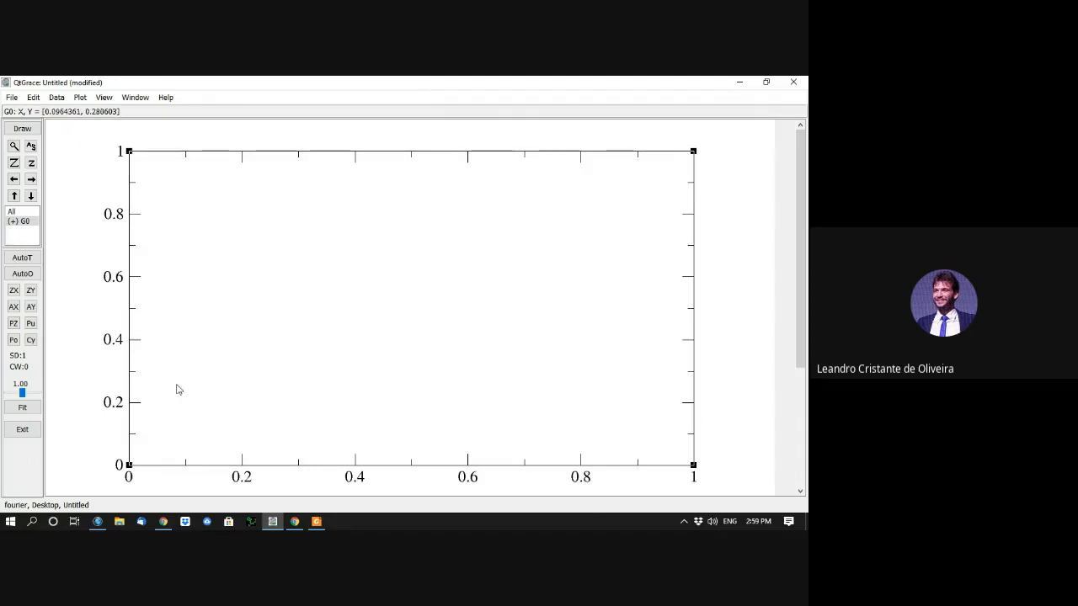
Step: Search Windows for editra and launch the Editra text editor
click(32, 522)
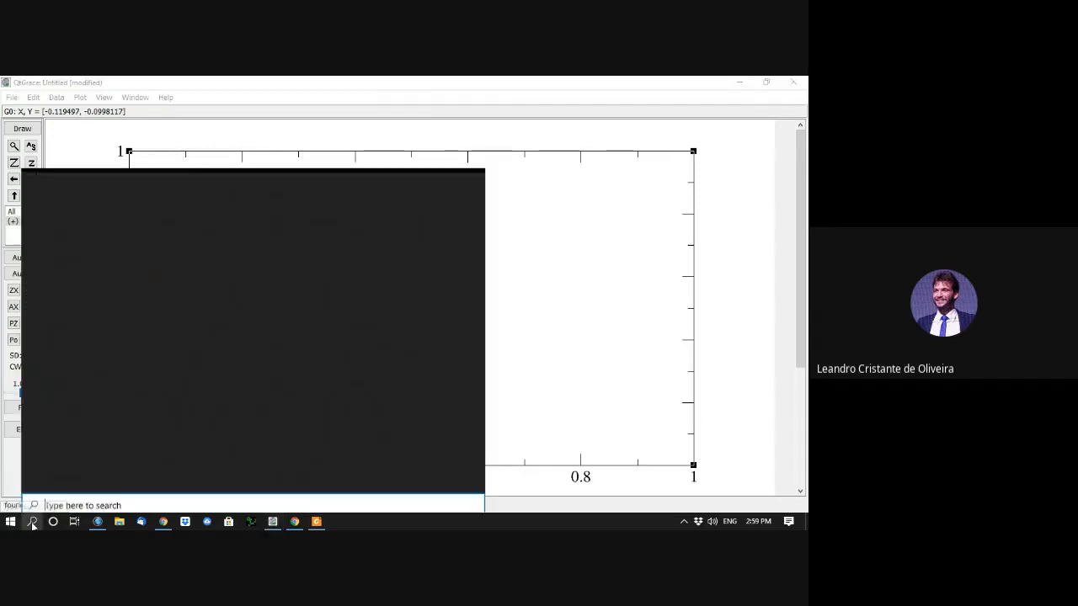
text(editra)
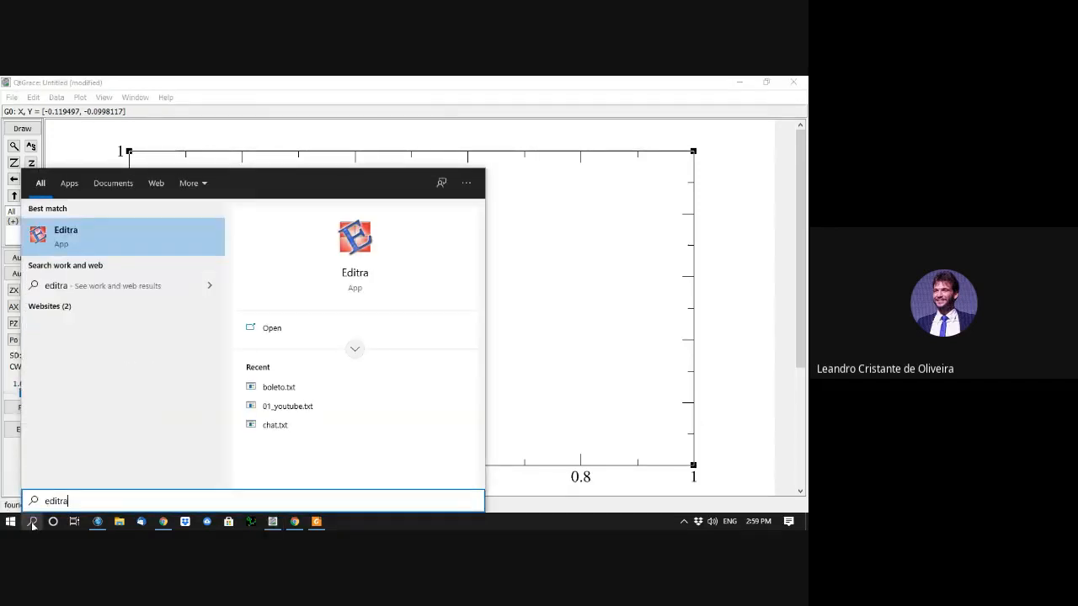
click(69, 237)
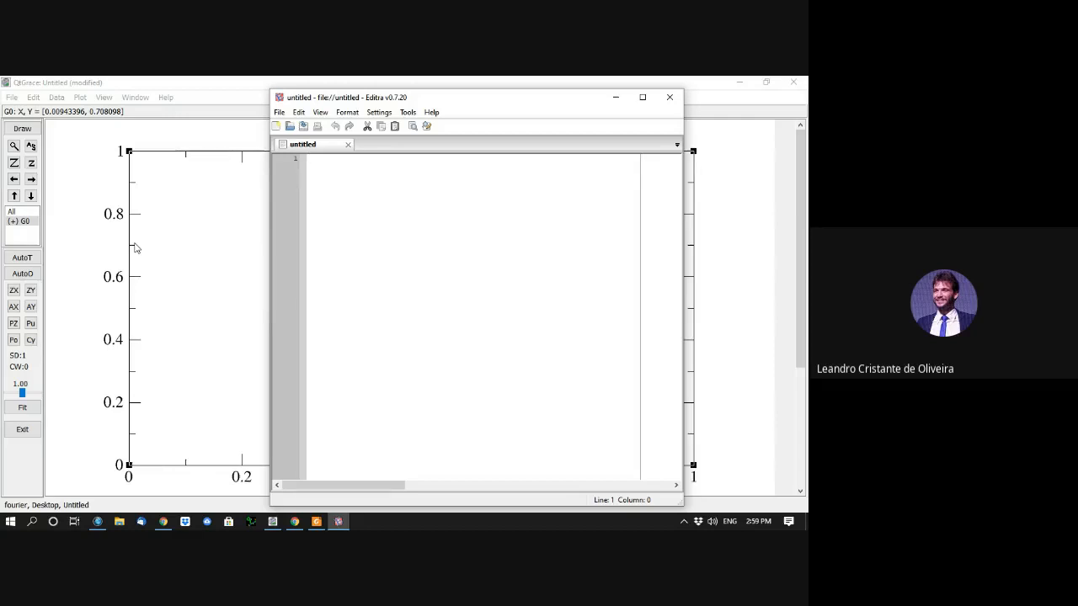
Step: Enter five space-separated data rows in the untitled file: 1 2.5, 2 4, 3 5.5, 4 7 and 5 8.5
key(Return)
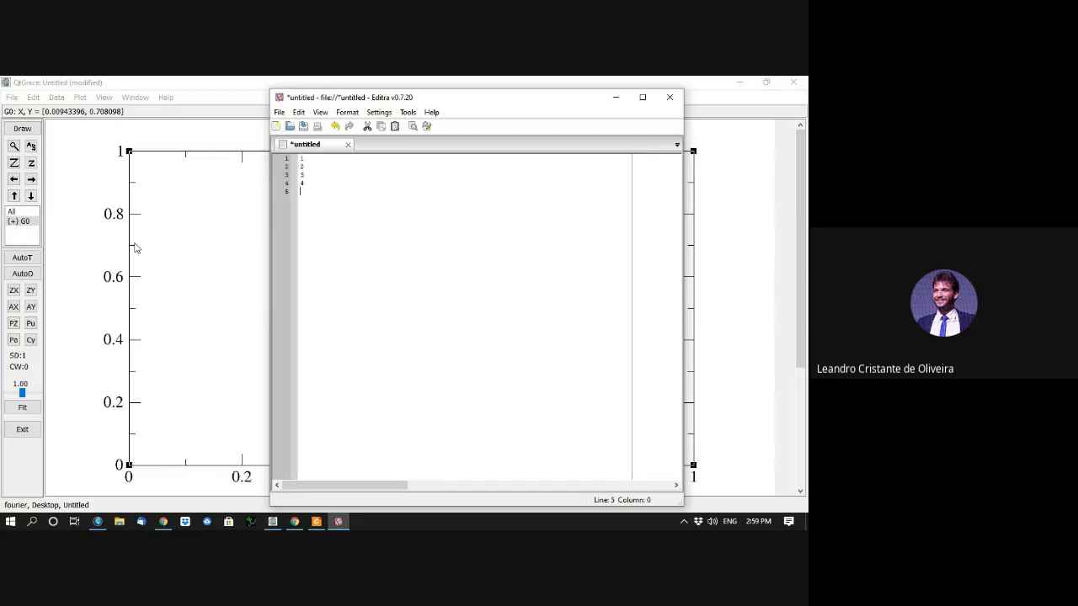
click(379, 113)
mouse_move(408, 113)
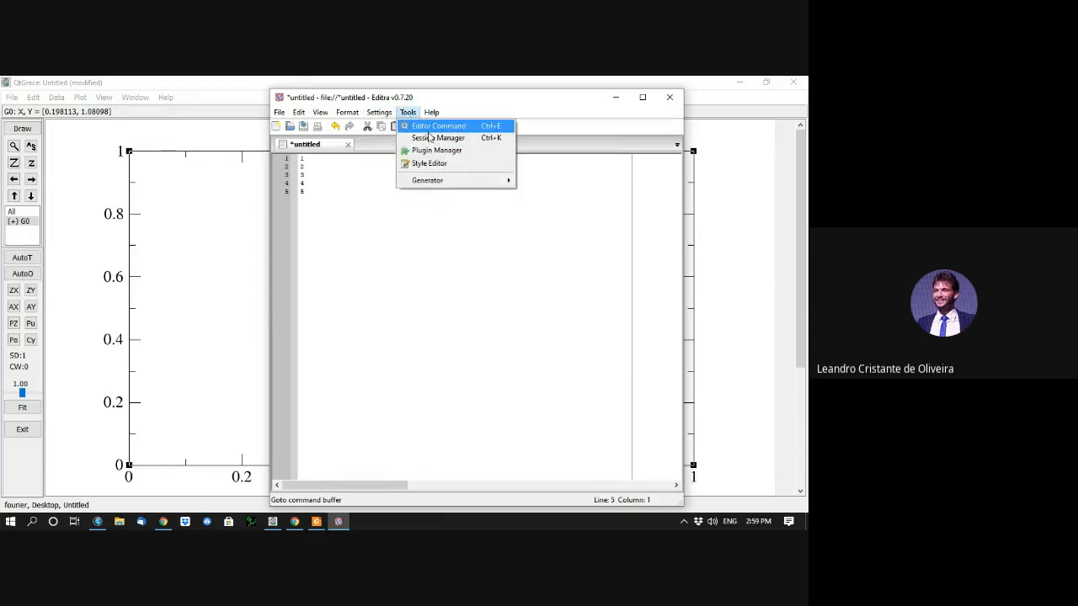
click(337, 198)
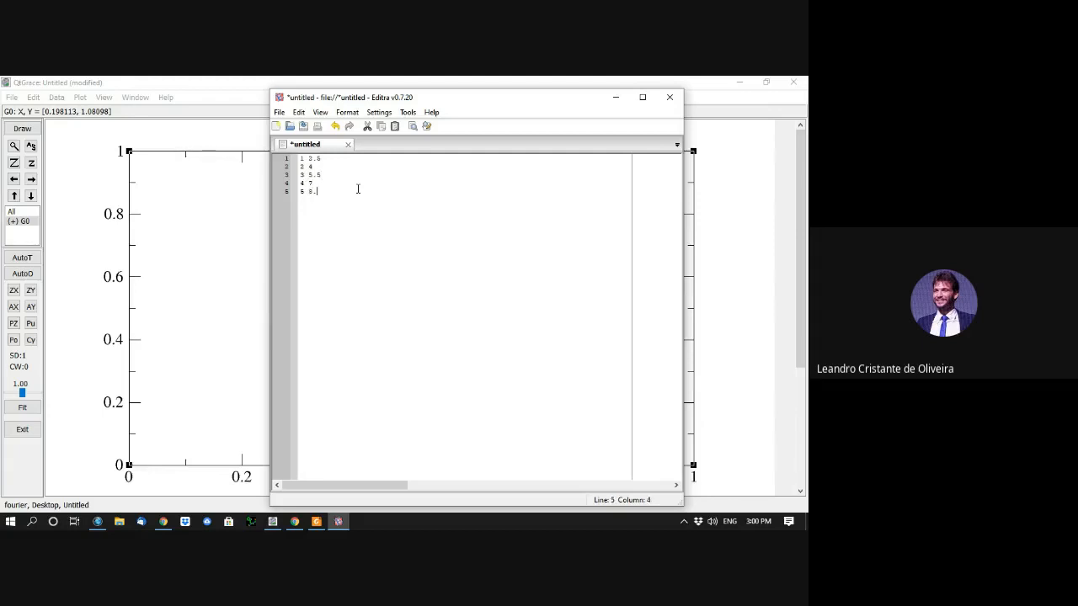
Step: Save the data file as dados.dat in the Documents folder
click(304, 125)
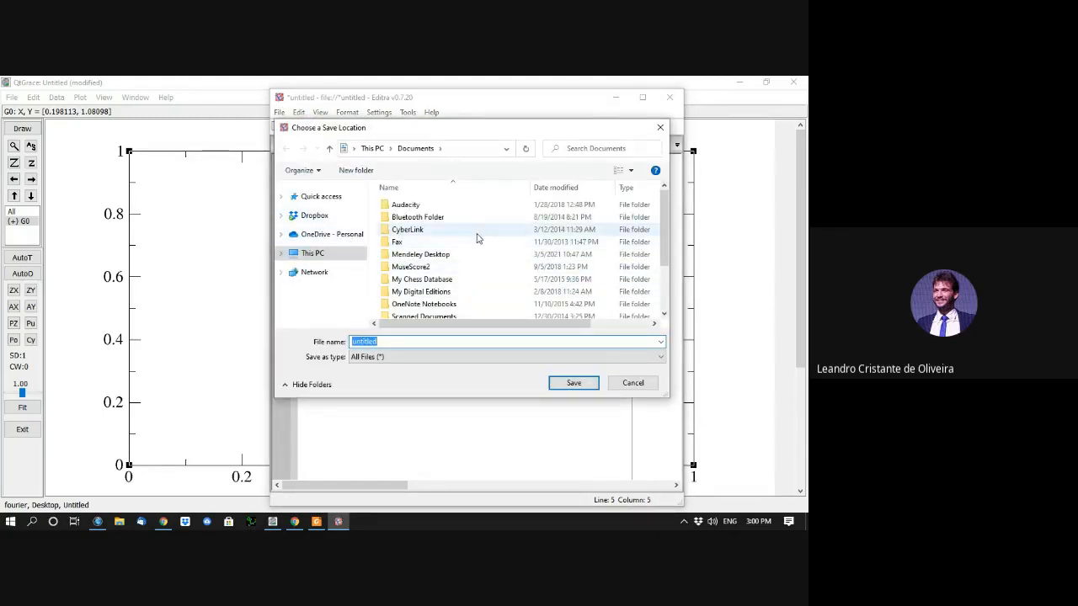
scroll(472, 244, down, 2)
drag(413, 342, 328, 343)
text(dados.dat)
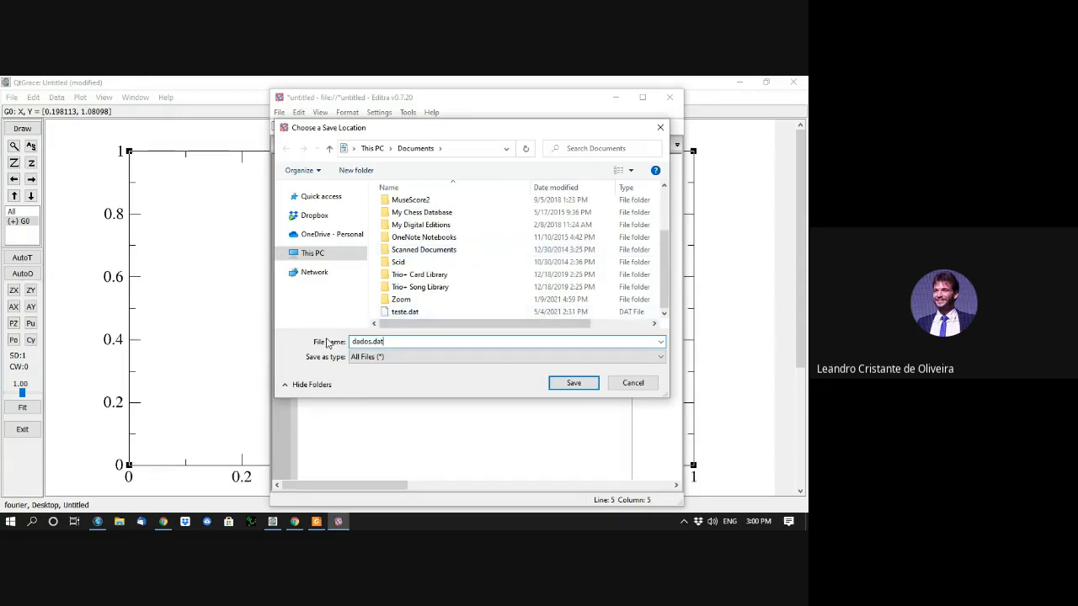
click(574, 382)
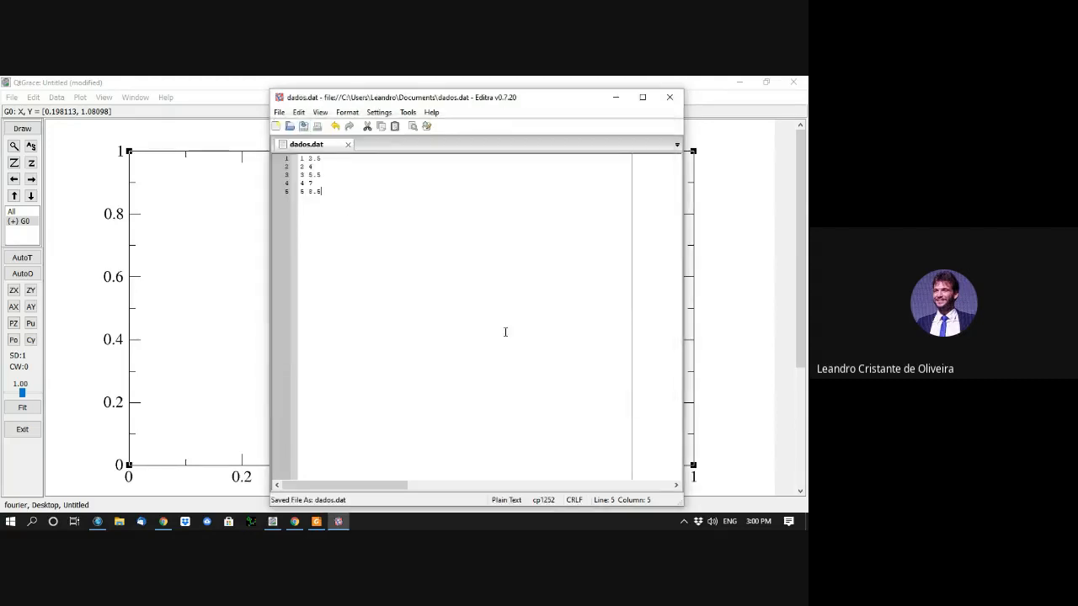
Step: Close the Editra text editor and start an ASCII data import in QtGrace
click(670, 97)
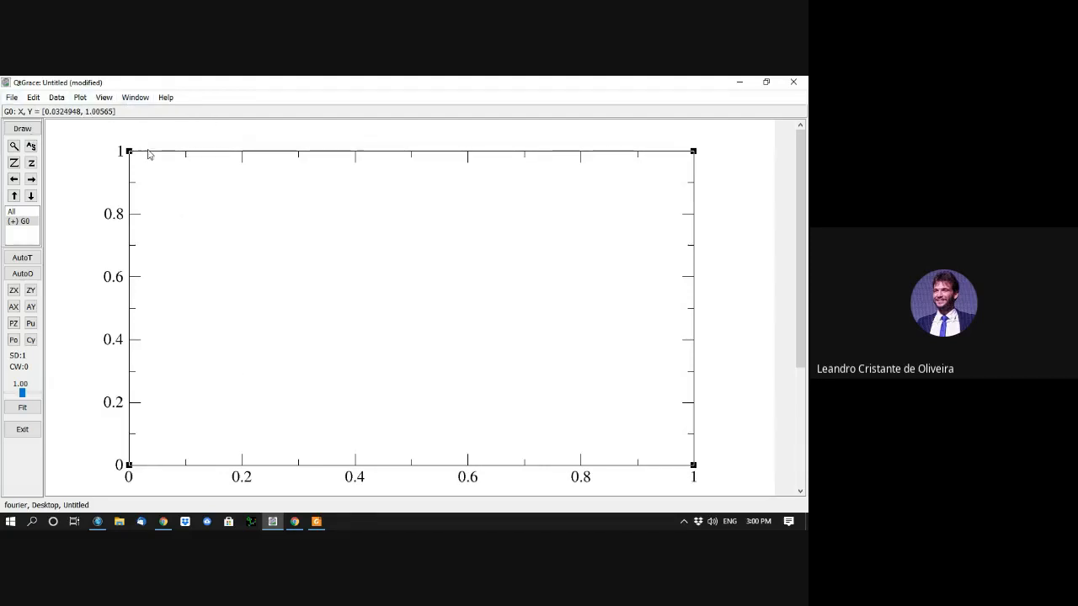
click(56, 98)
mouse_move(71, 101)
mouse_move(84, 163)
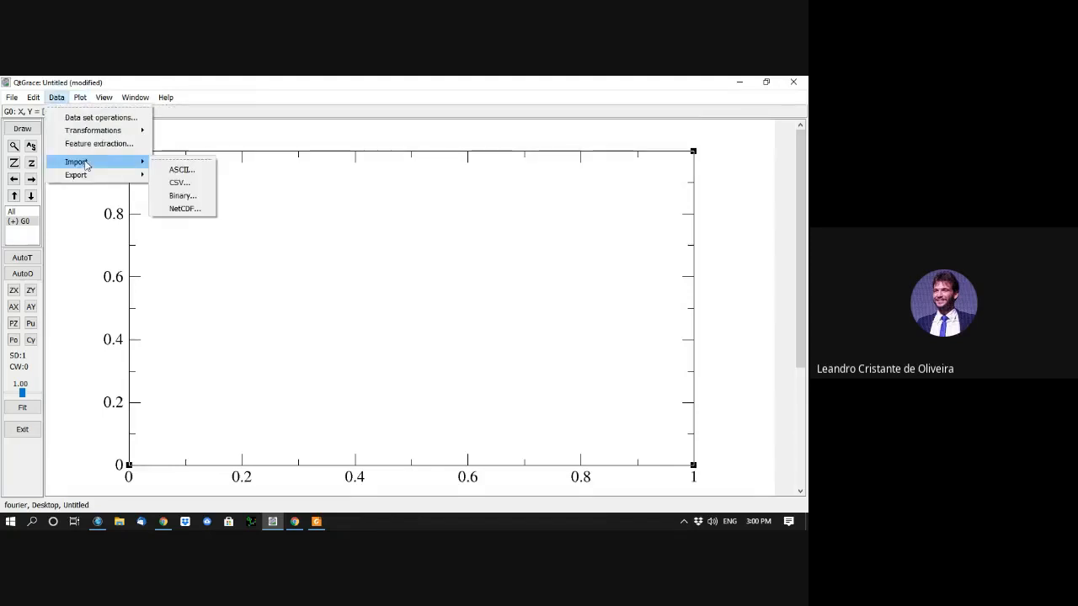
click(194, 172)
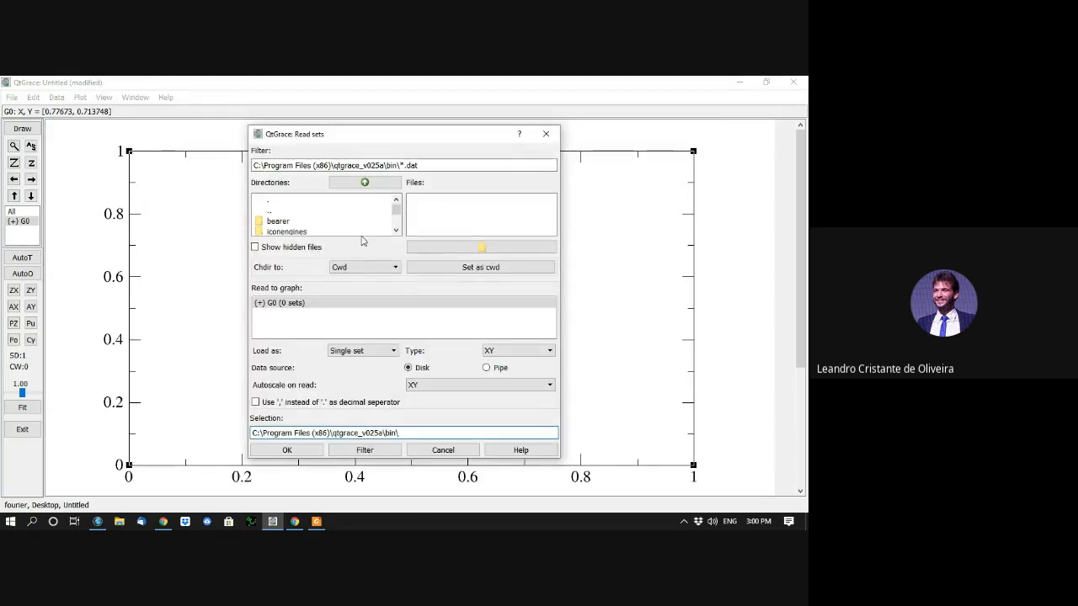
Step: Replace the file filter path with C:\* to list everything in the root of the C drive
click(265, 165)
drag(261, 165, 457, 165)
key(Delete)
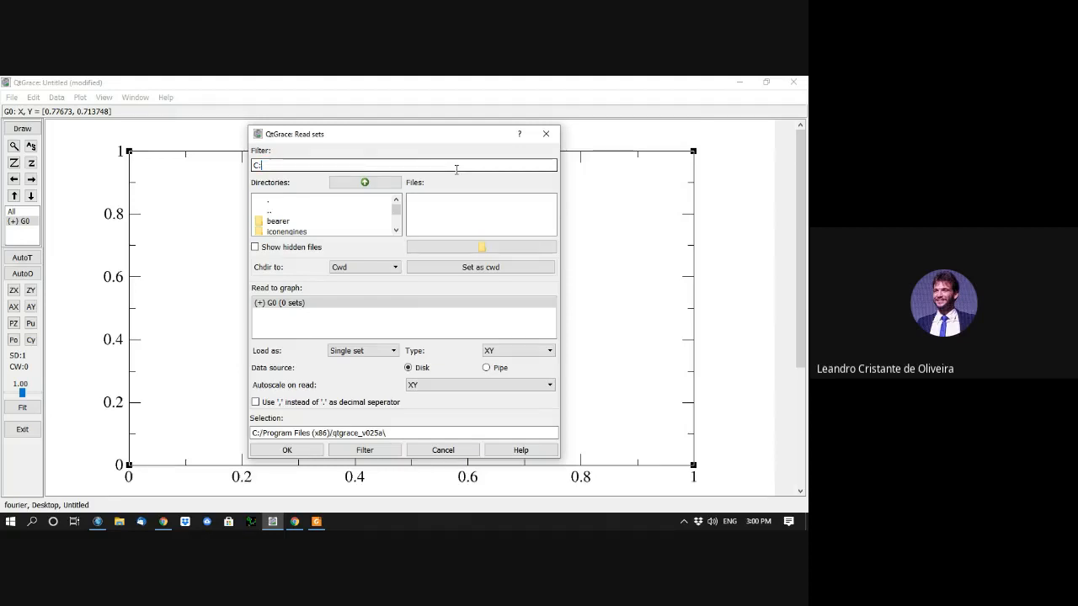
text(\*)
key(Return)
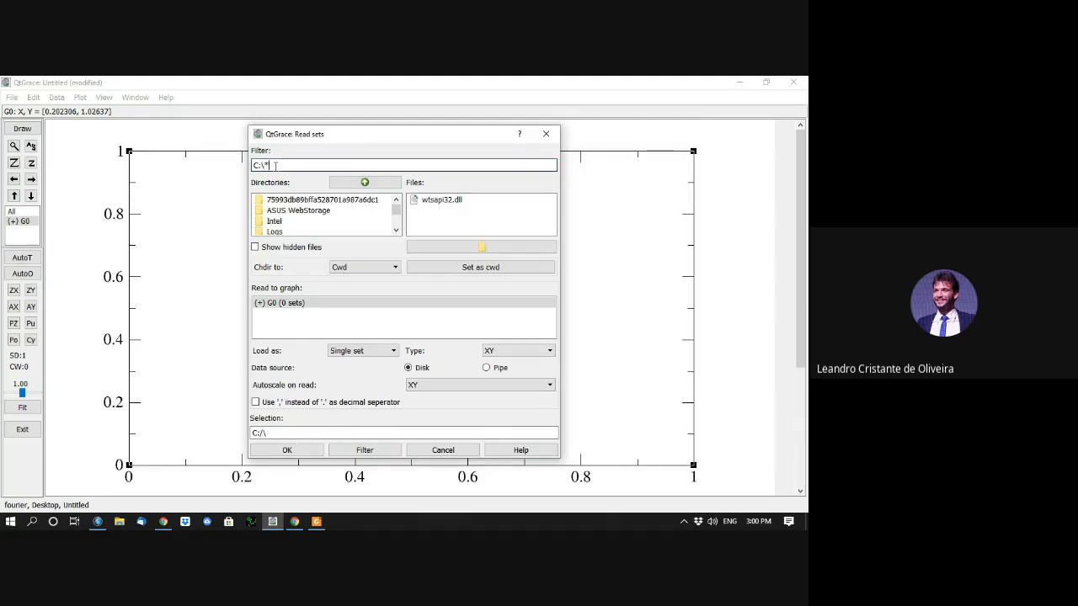
Step: Browse from the C drive through Users and the personal user folder into the Documents folder
click(396, 230)
click(397, 230)
click(397, 230)
click(397, 230)
click(397, 230)
click(397, 230)
click(397, 230)
click(397, 230)
double_click(337, 211)
double_click(291, 200)
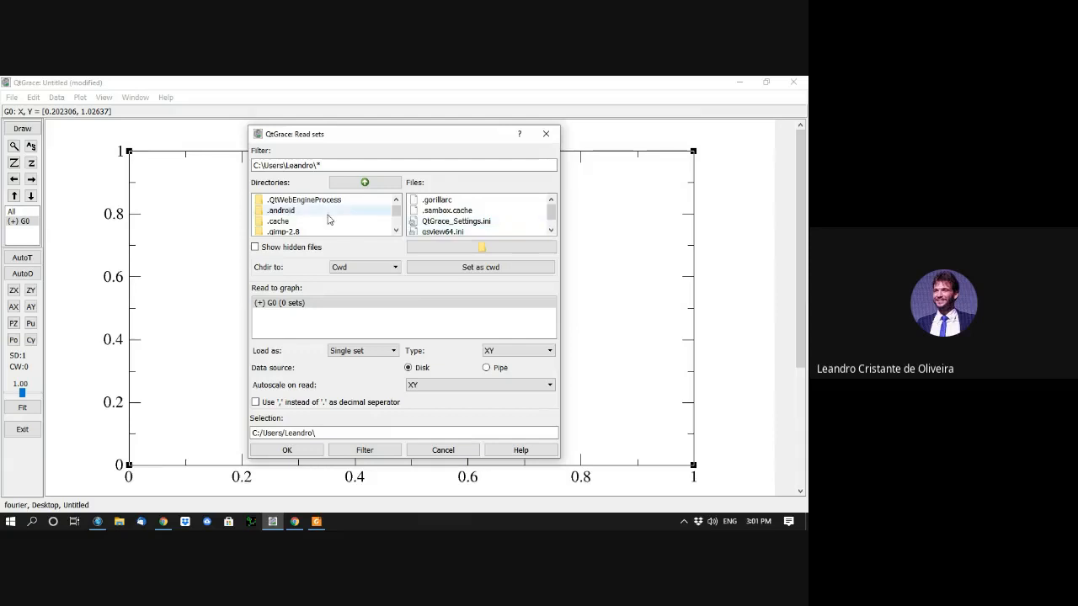
click(396, 230)
click(397, 230)
click(397, 229)
click(397, 230)
click(397, 230)
click(396, 230)
click(396, 230)
click(396, 230)
double_click(287, 211)
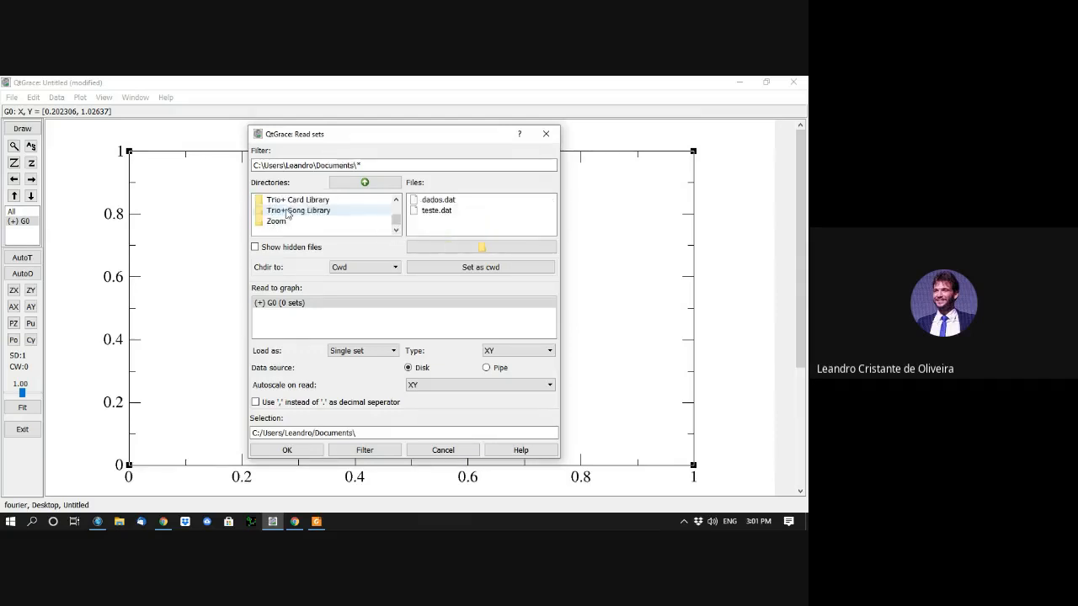
Step: Import dados.dat into graph G0 as a single set of type XY, and close the console and Read sets dialogs
click(450, 203)
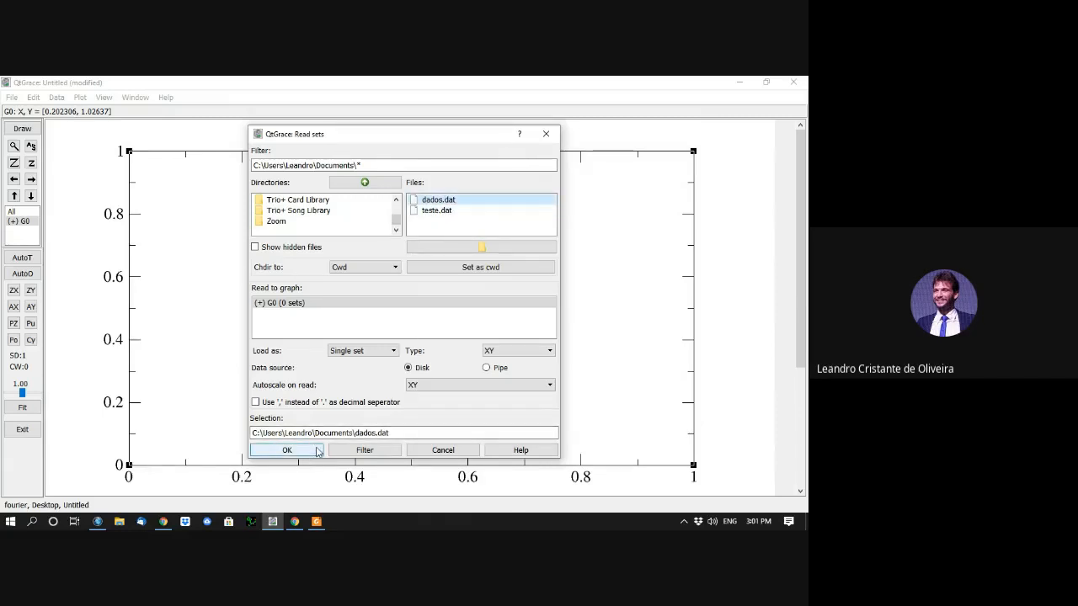
click(394, 352)
click(413, 349)
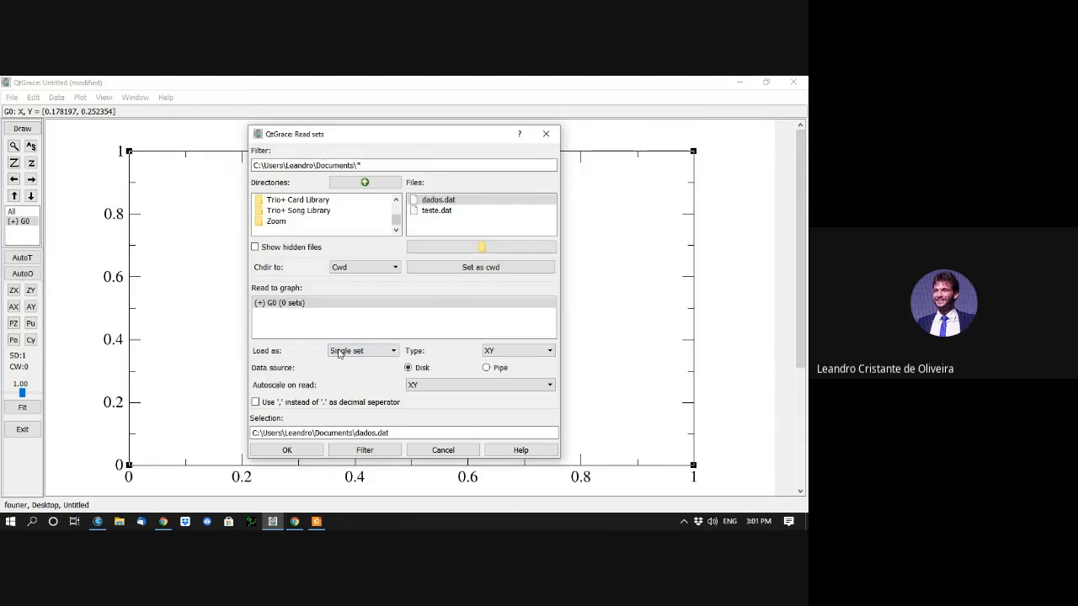
click(552, 353)
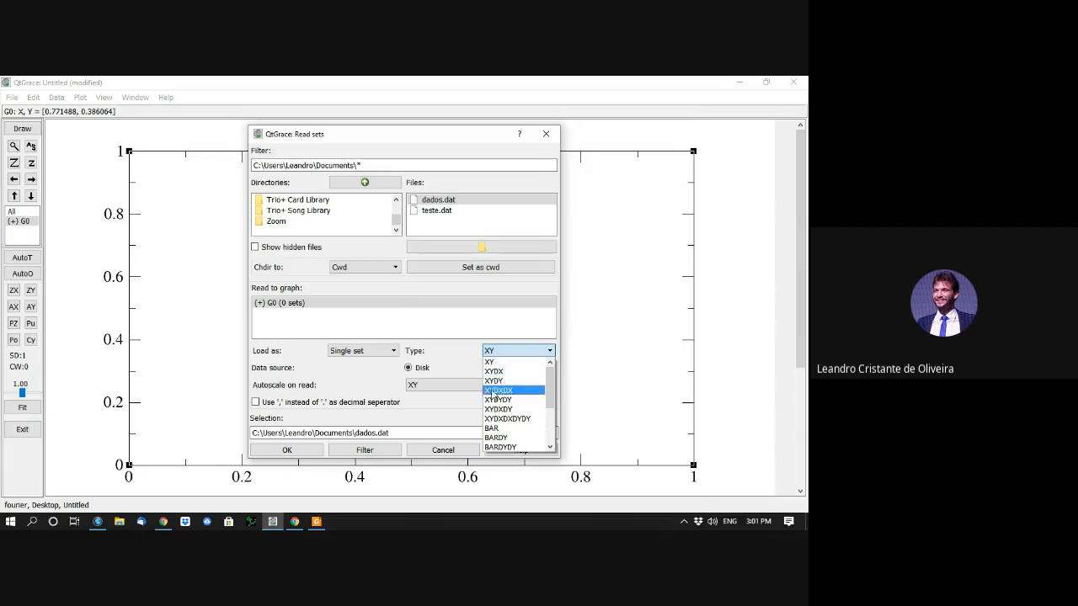
click(531, 364)
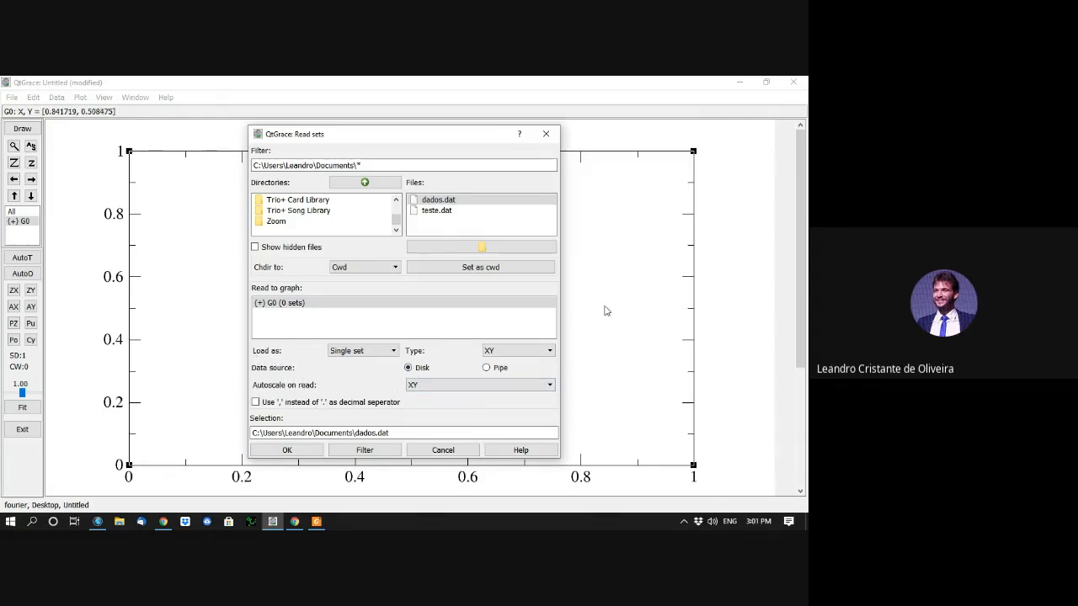
click(304, 455)
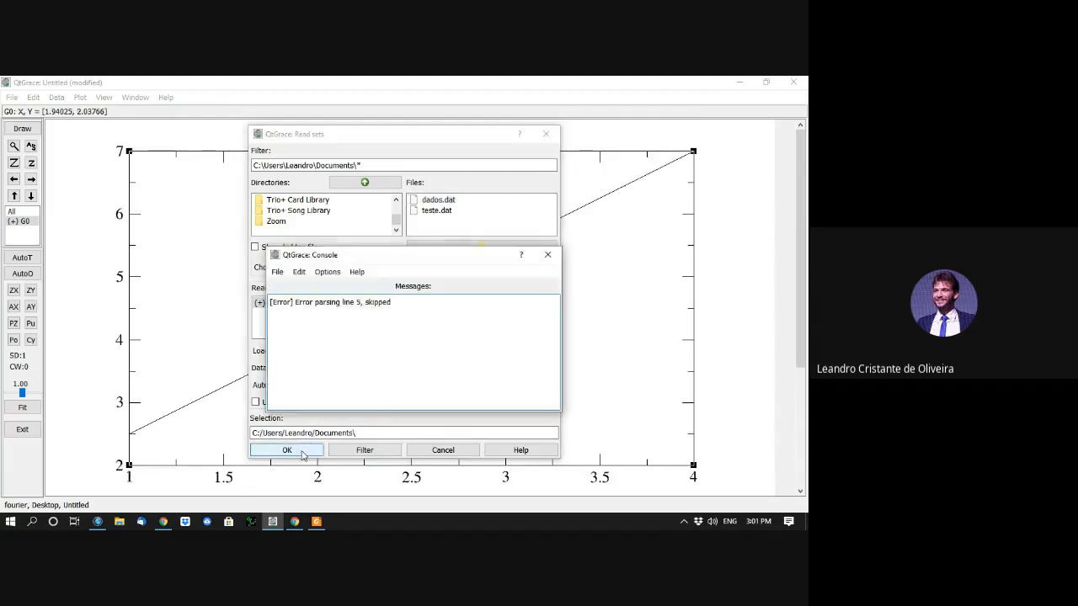
click(545, 257)
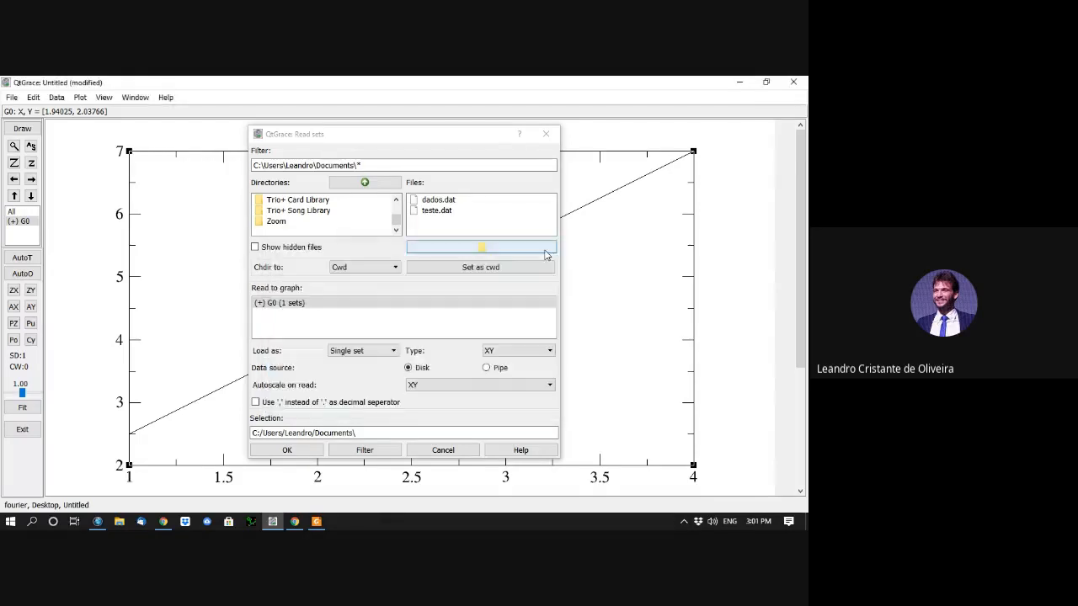
click(546, 134)
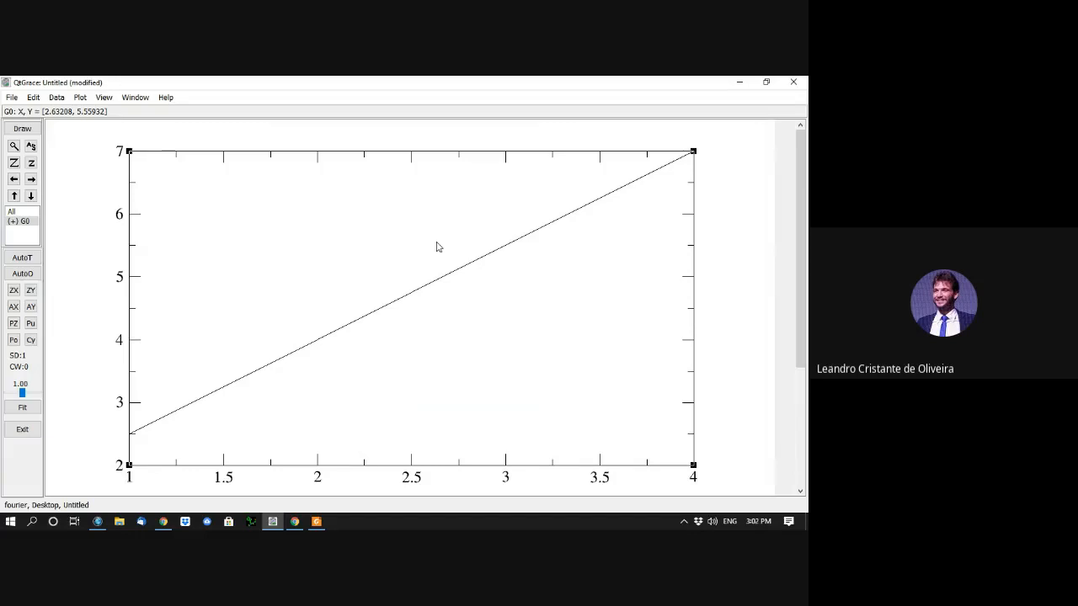
Step: Open the appearance settings of the plotted data line and move the dialog aside
double_click(405, 299)
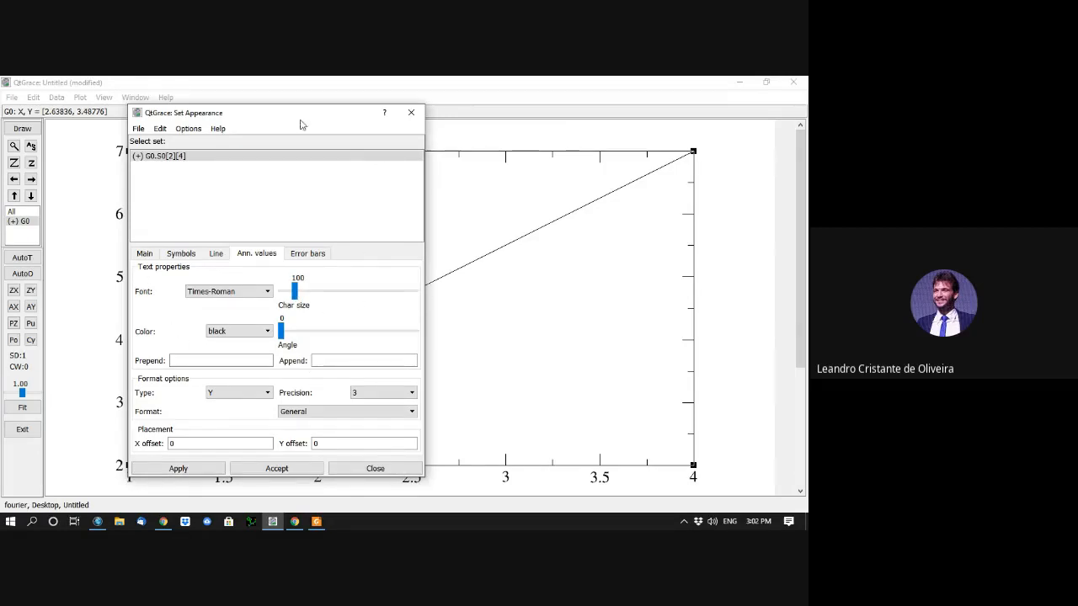
drag(277, 115, 217, 106)
Step: Try blue as the text color of the annotation values and restore it to black
click(189, 326)
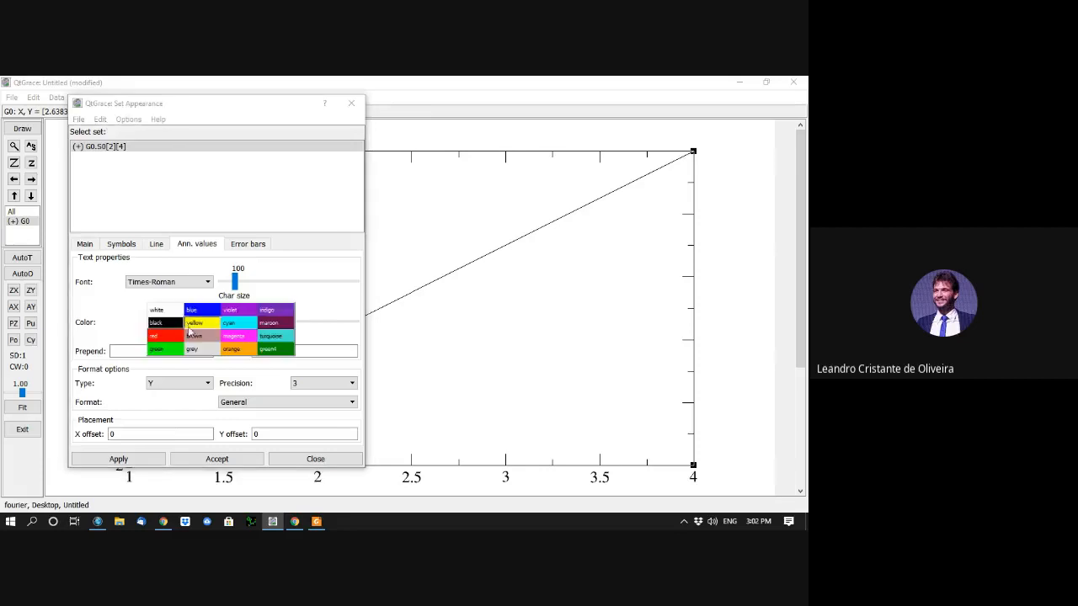
click(201, 311)
click(147, 460)
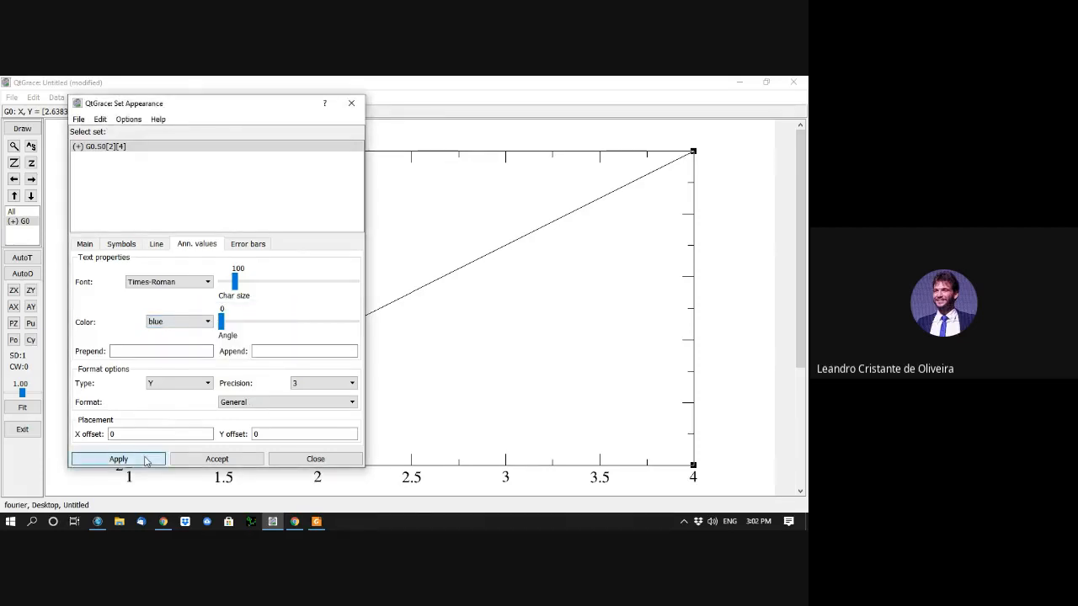
click(206, 323)
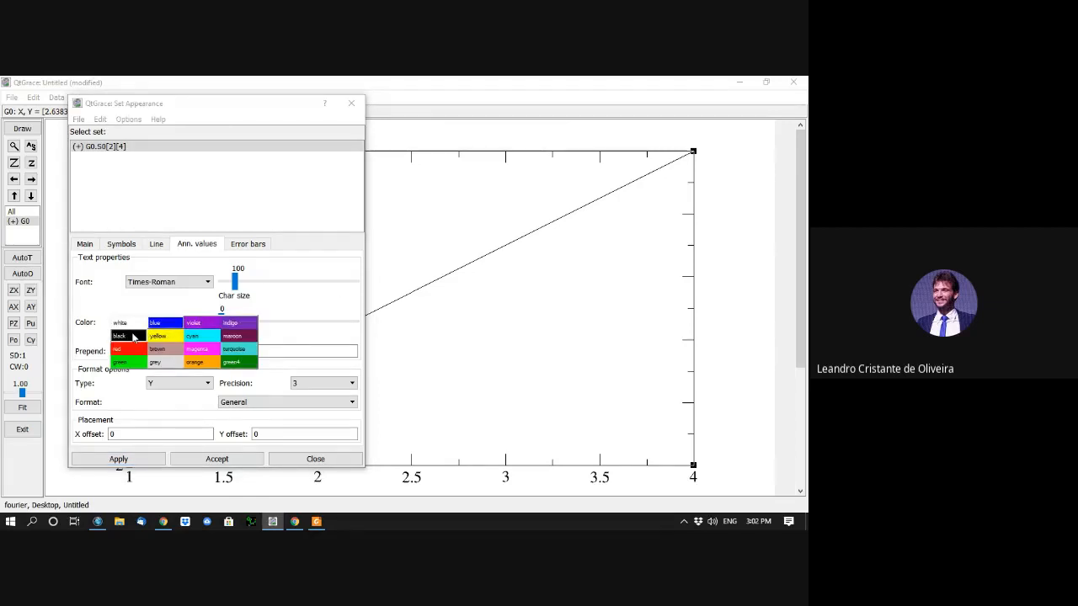
click(125, 336)
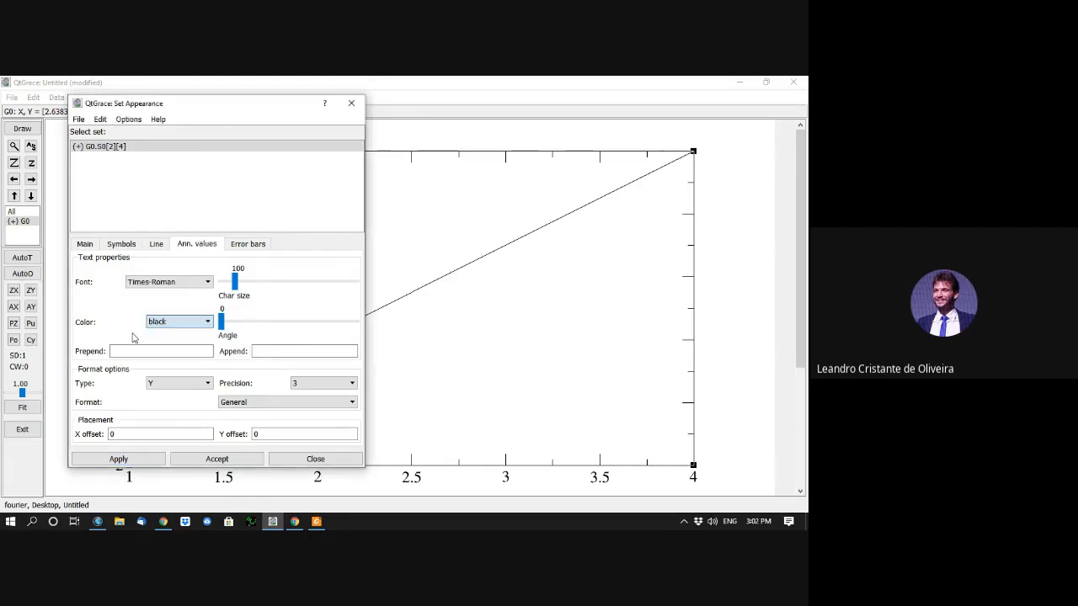
click(135, 459)
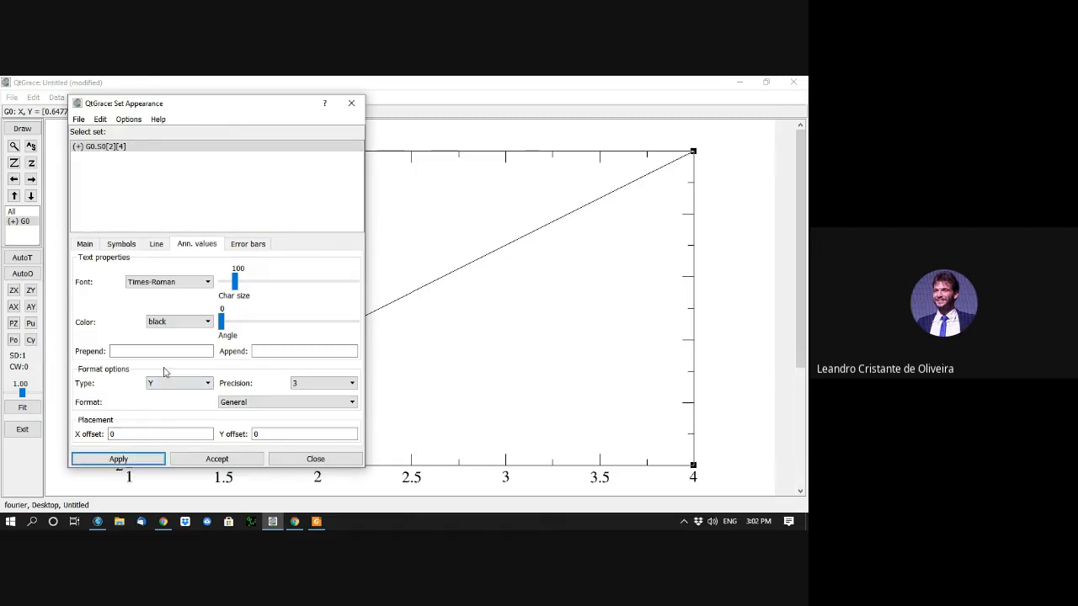
Step: Set the data set's symbol color to blue and its symbol type to Circle, and check the points on the plot
click(87, 246)
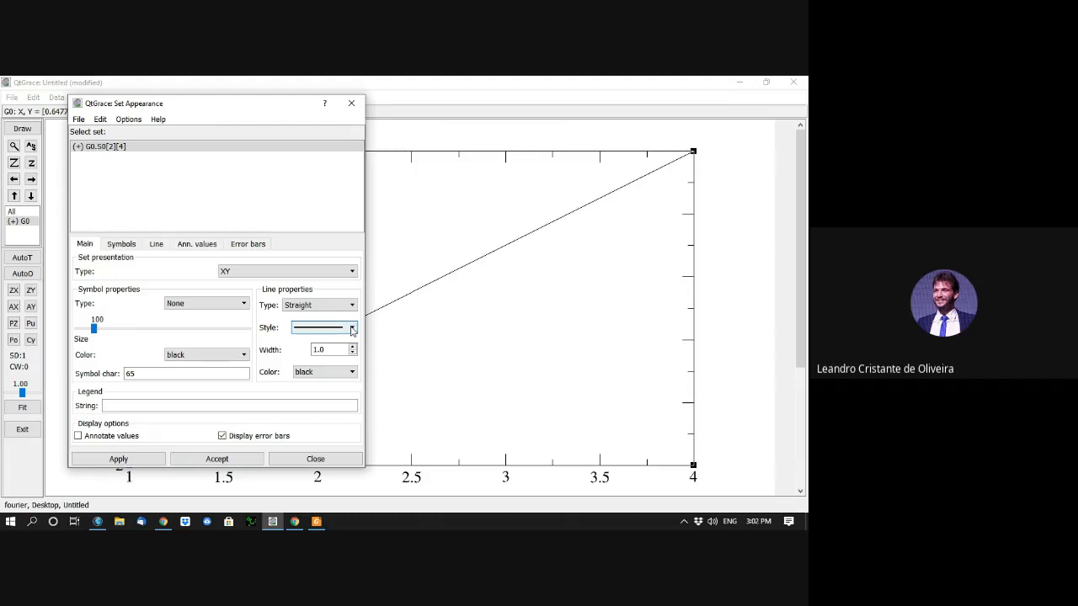
click(241, 354)
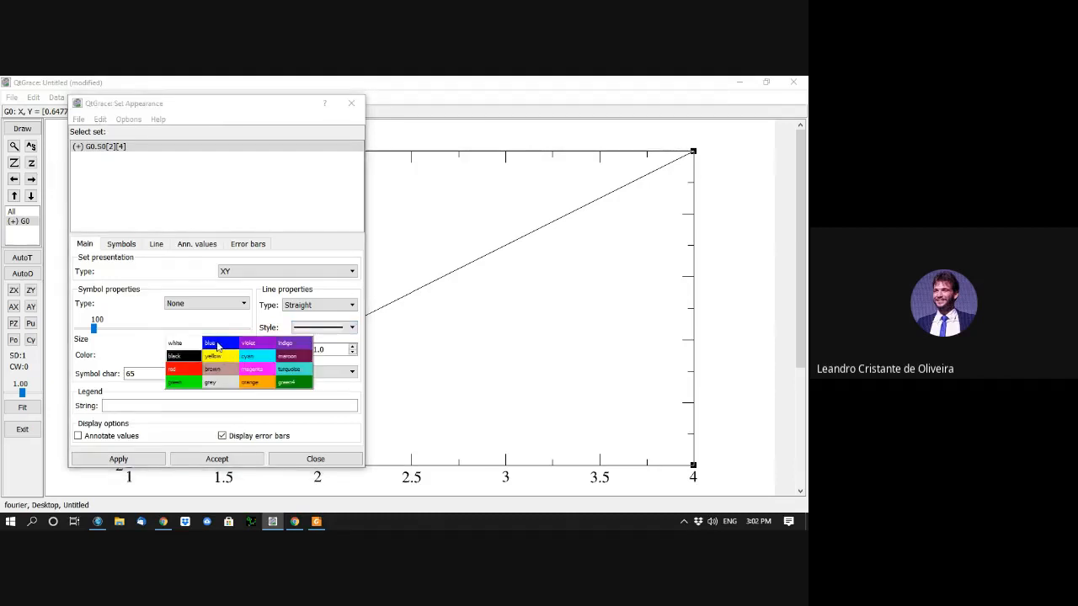
click(217, 346)
click(120, 460)
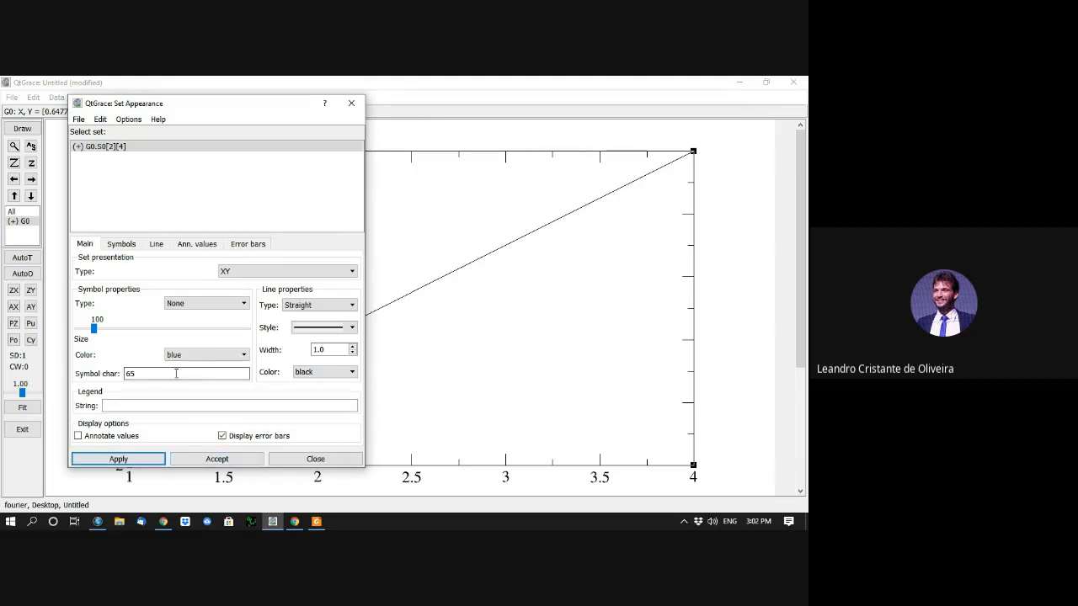
click(225, 303)
scroll(223, 312, up, 2)
click(185, 322)
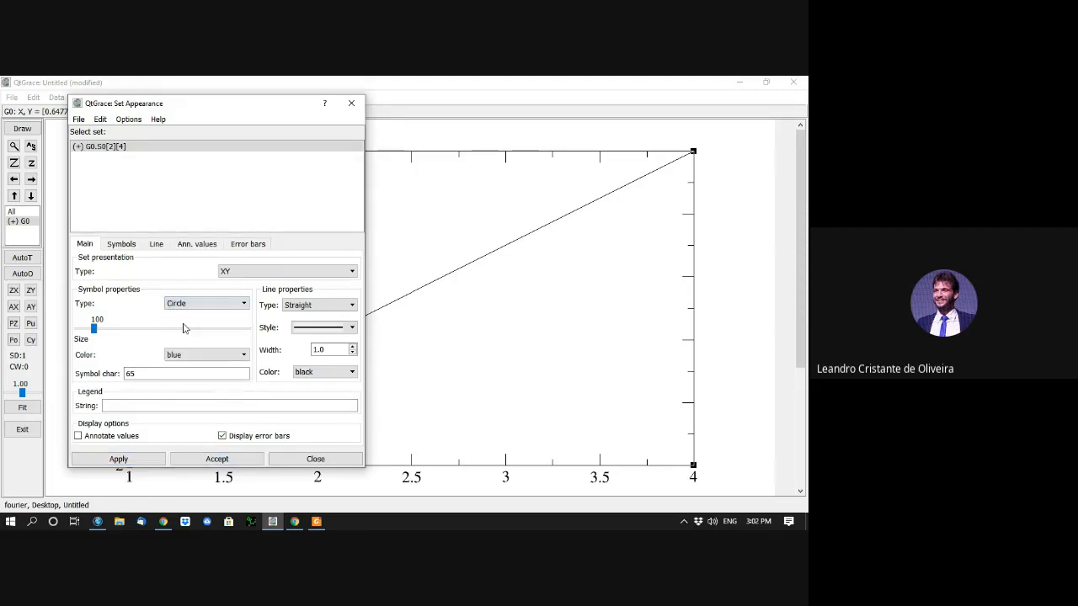
click(145, 459)
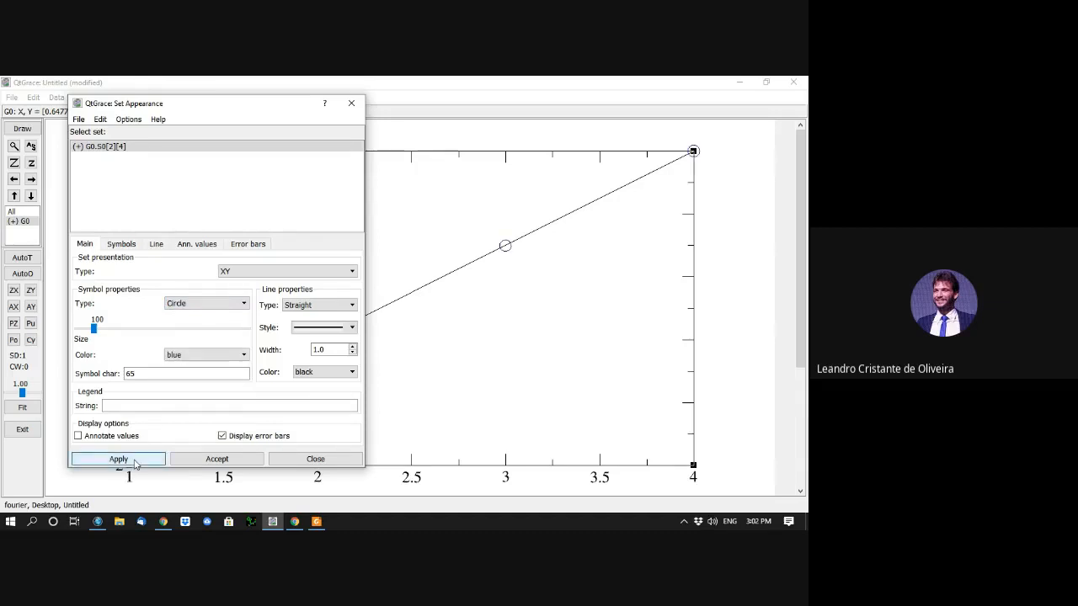
drag(154, 96, 573, 266)
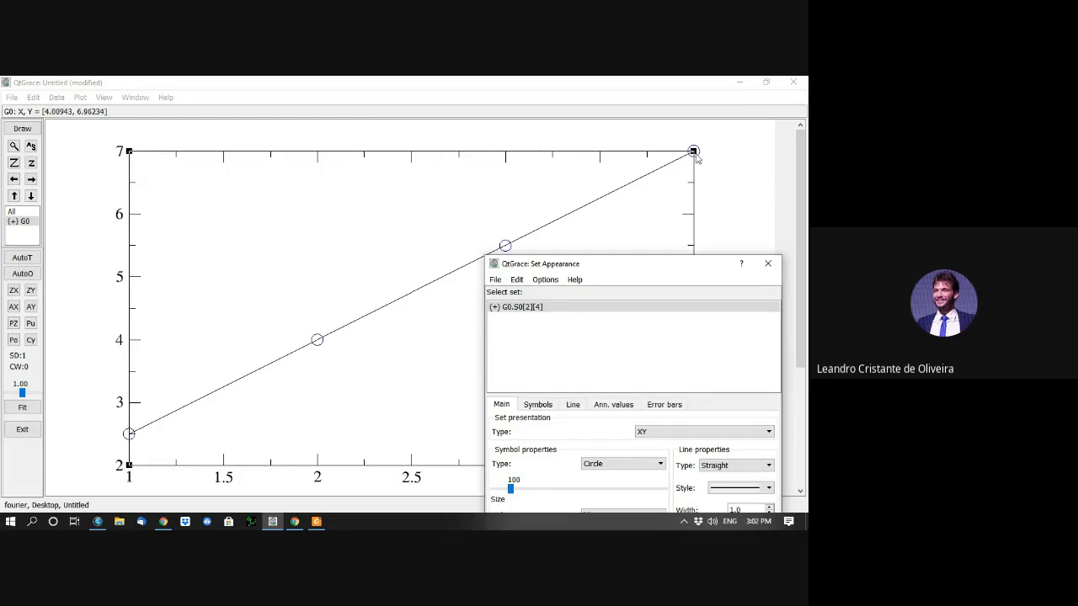
drag(626, 269, 179, 125)
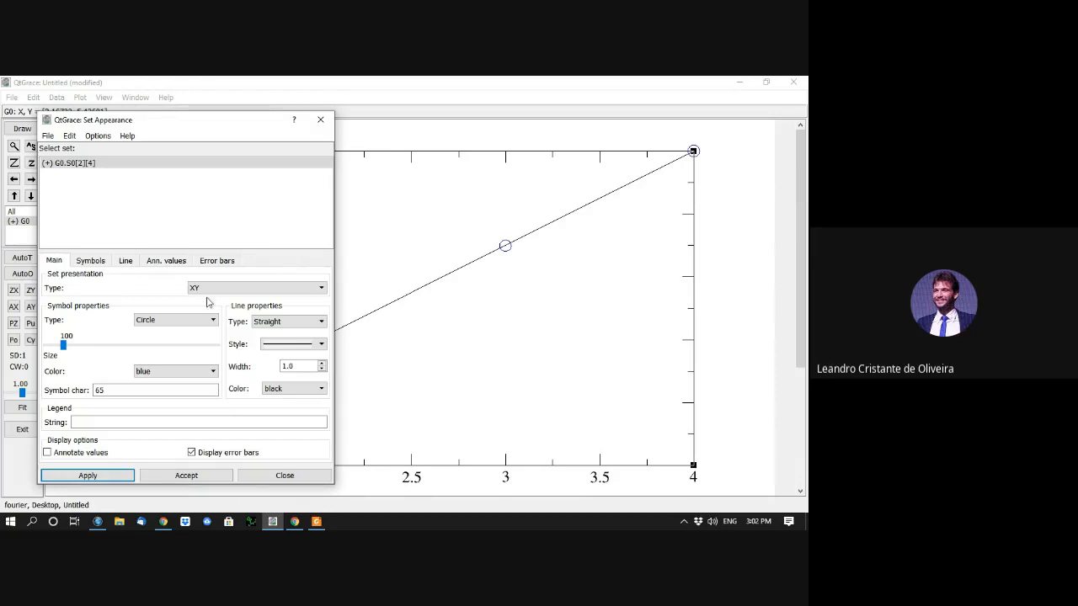
Step: Try a circle symbol size of about 23, and enlarge the symbols to about 235
mouse_move(67, 352)
mouse_down()
mouse_move(89, 351)
mouse_move(51, 347)
mouse_up()
click(103, 481)
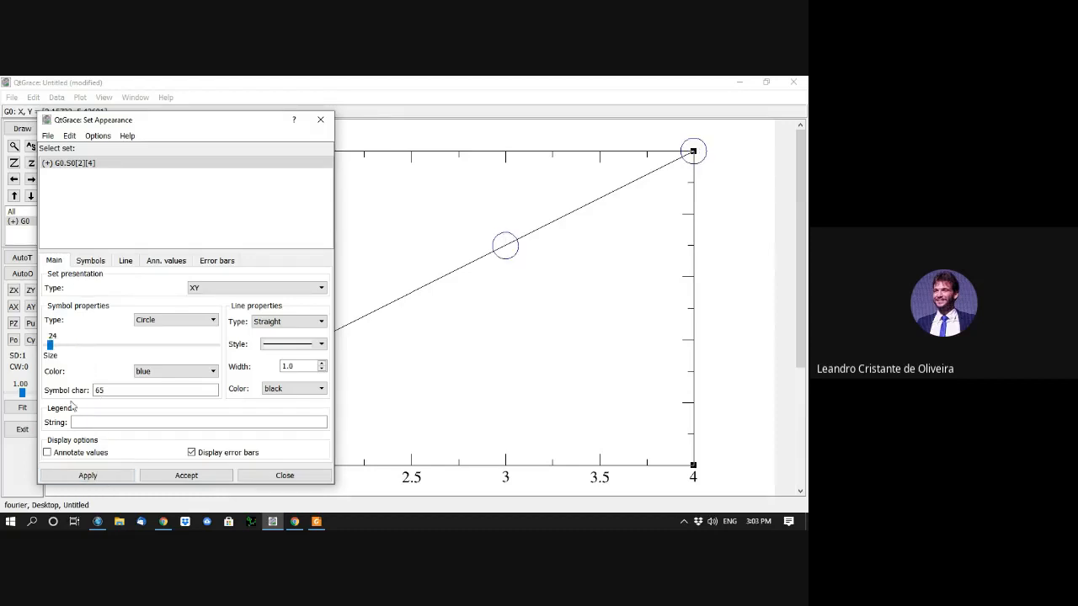
click(100, 479)
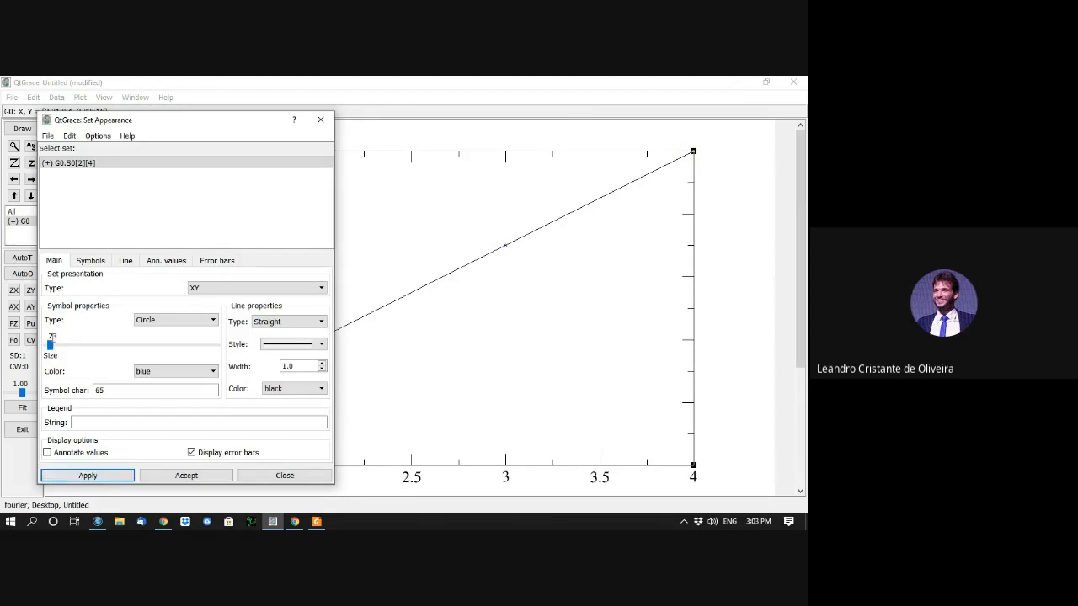
drag(51, 345, 86, 346)
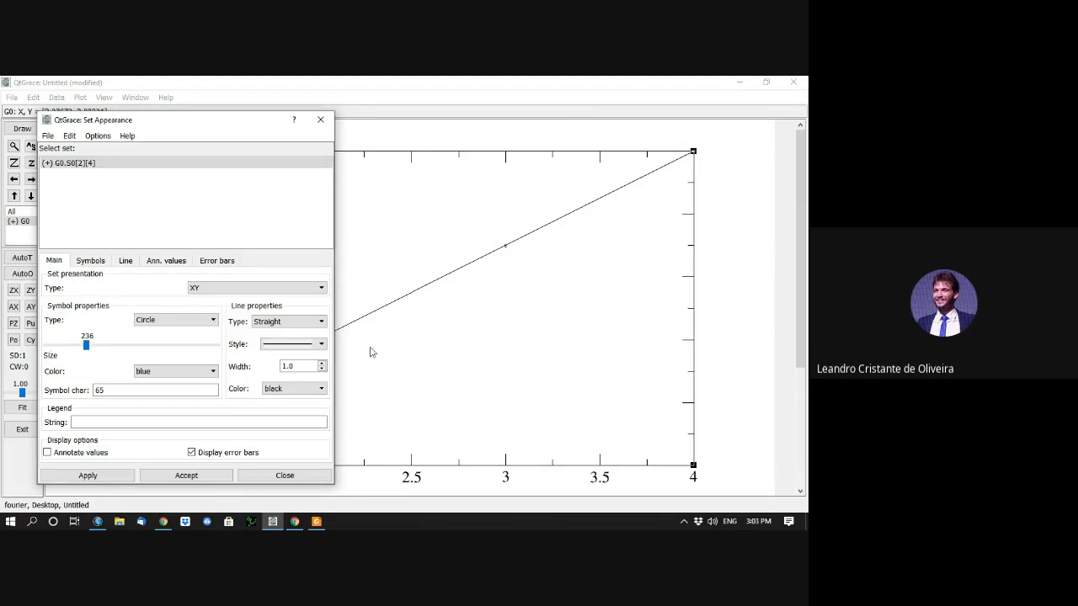
click(113, 477)
Step: Try a line width of 2.0 for the data set and reduce it to 1.5
click(323, 363)
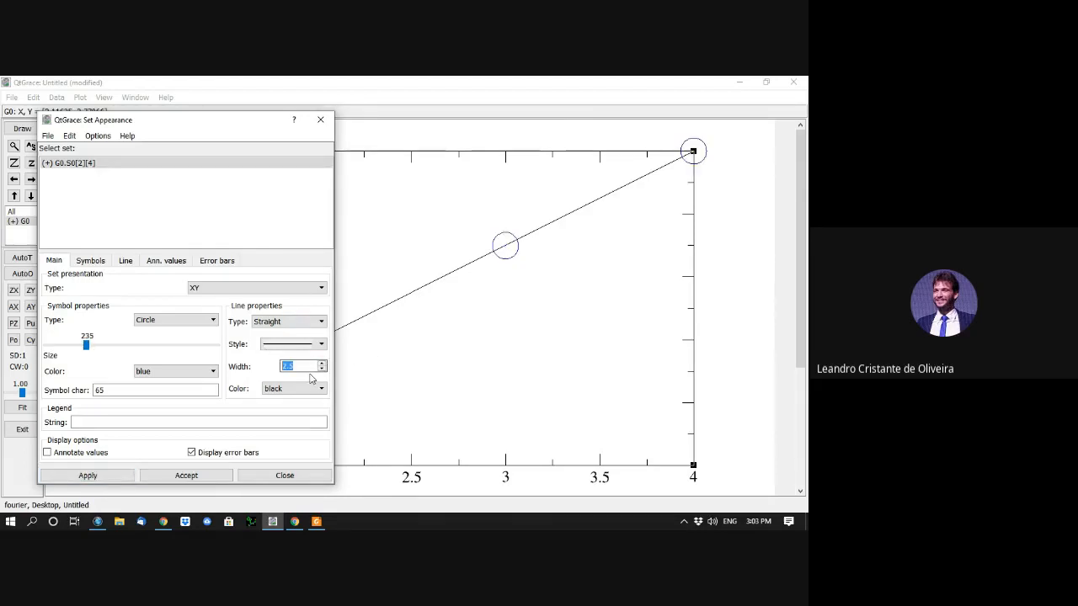
click(323, 371)
click(88, 475)
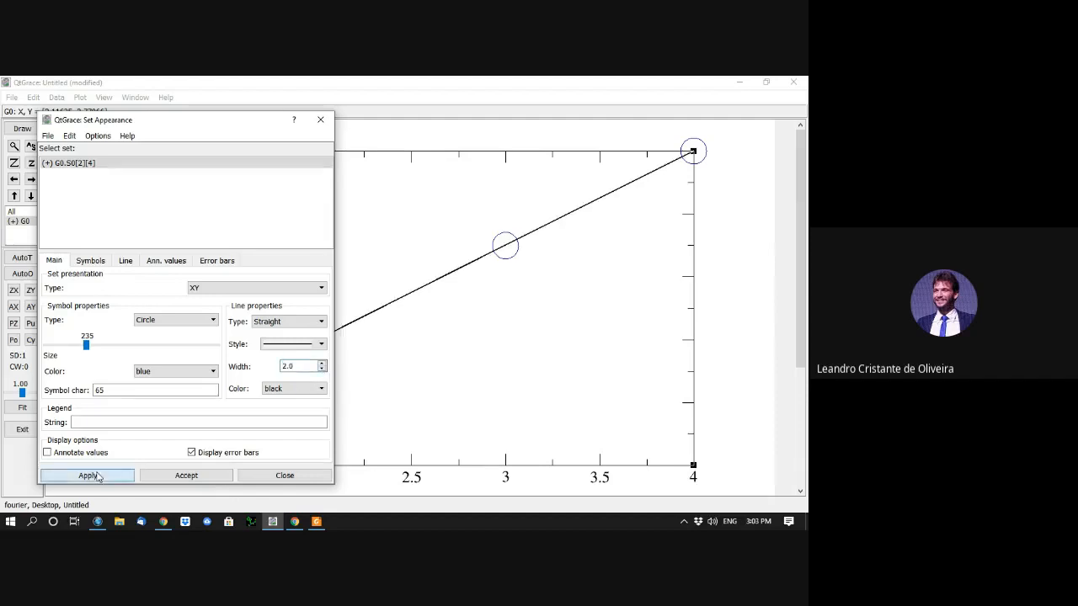
click(323, 370)
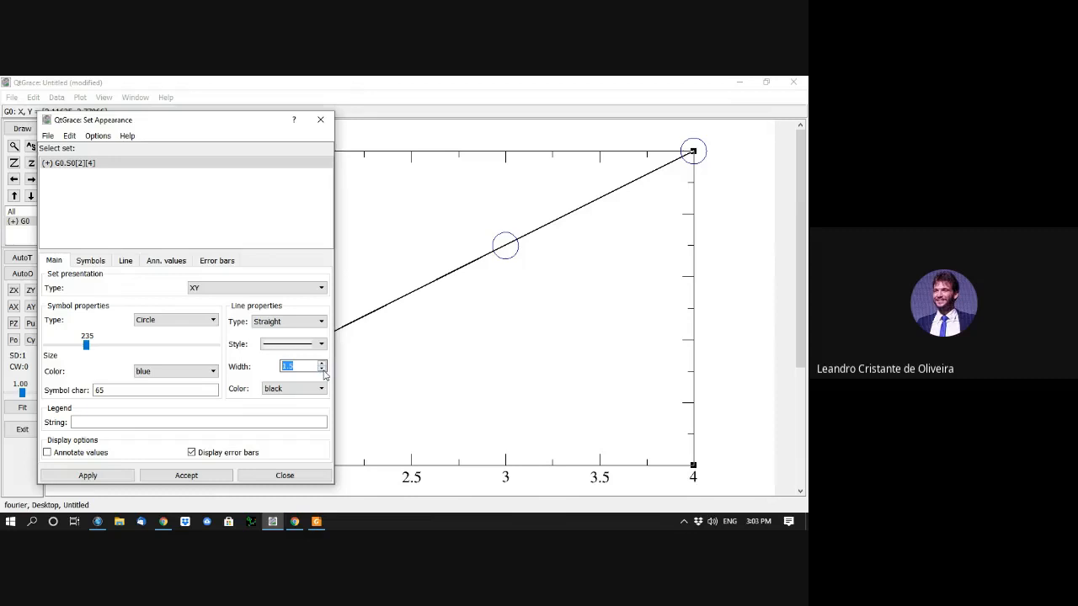
click(113, 480)
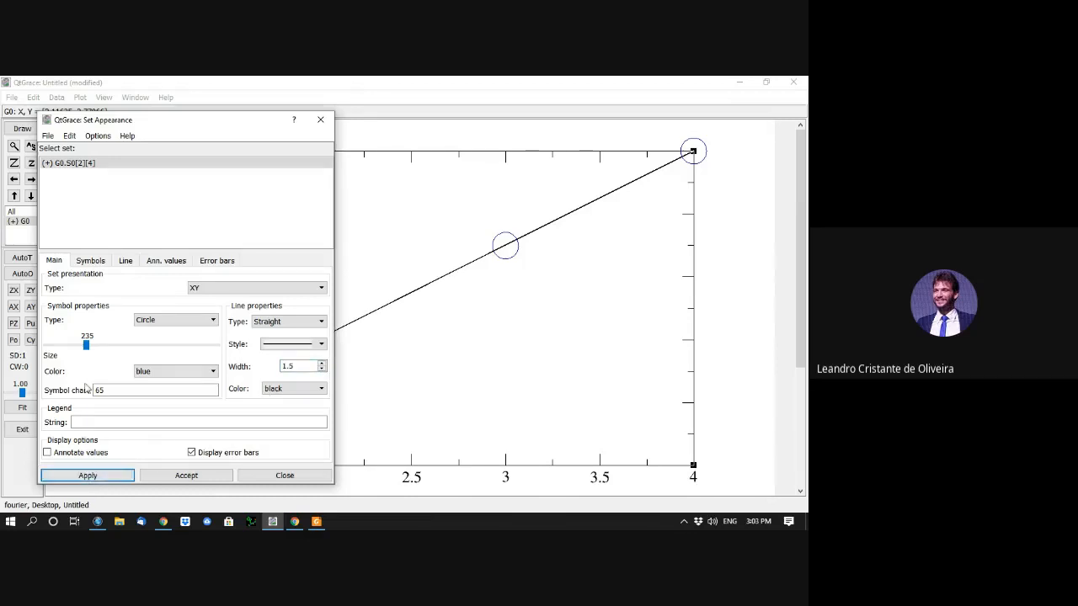
Step: Set the data set's symbol char to 70 and its symbol outline width to 2.0
click(115, 390)
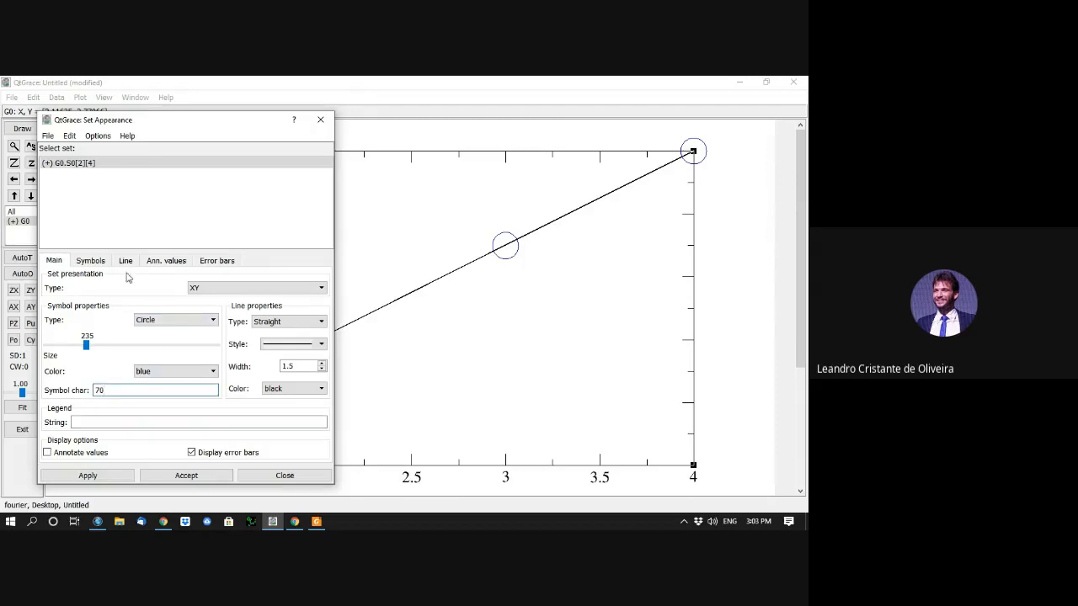
click(94, 261)
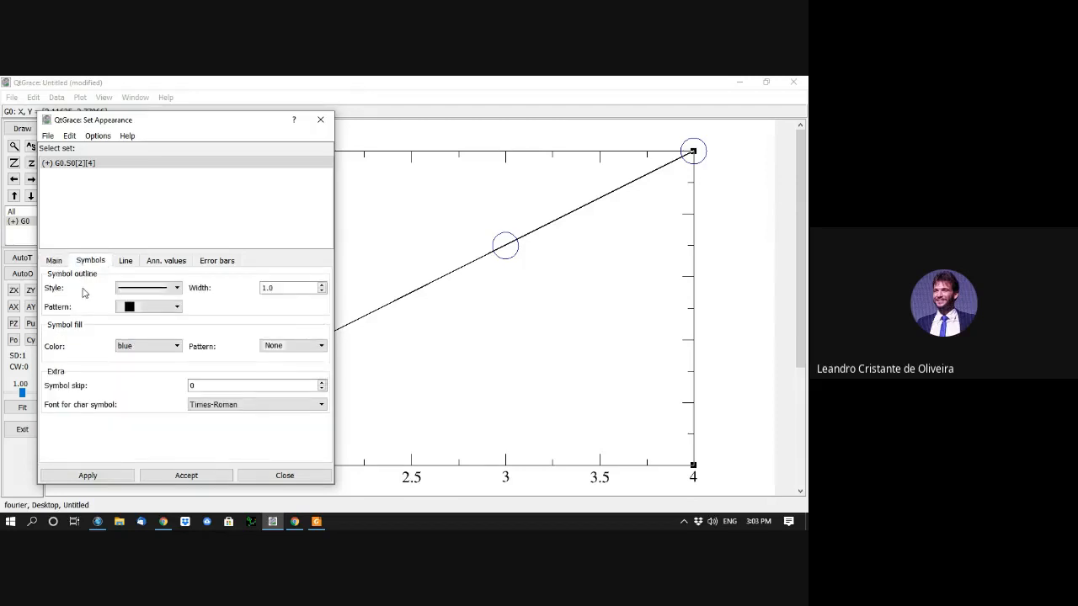
click(322, 285)
click(99, 476)
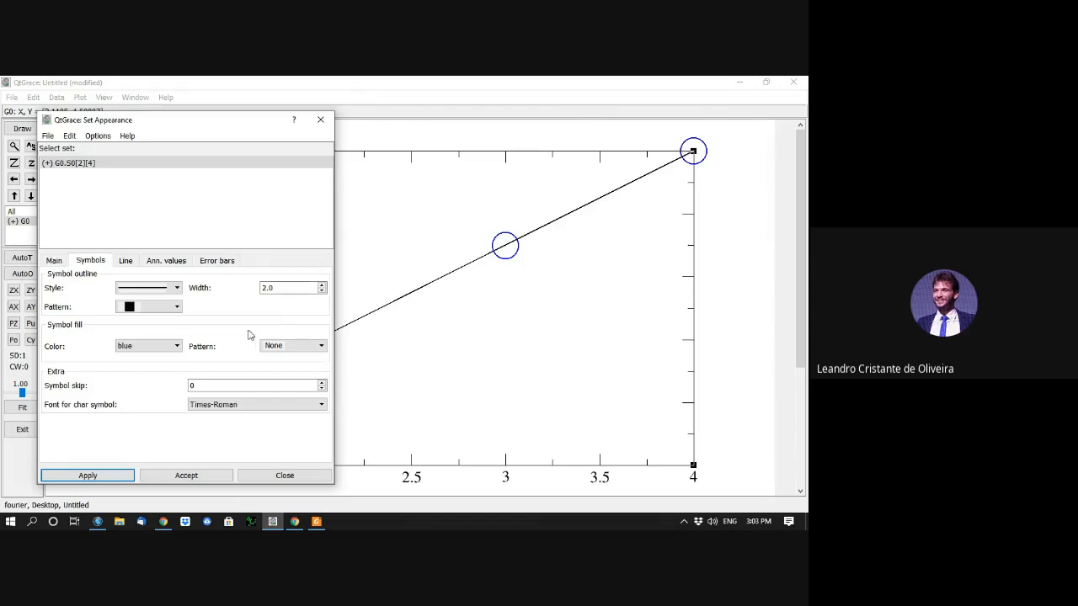
Step: Try a diagonal-stripe pattern for the symbol outline and restore the solid pattern
click(177, 306)
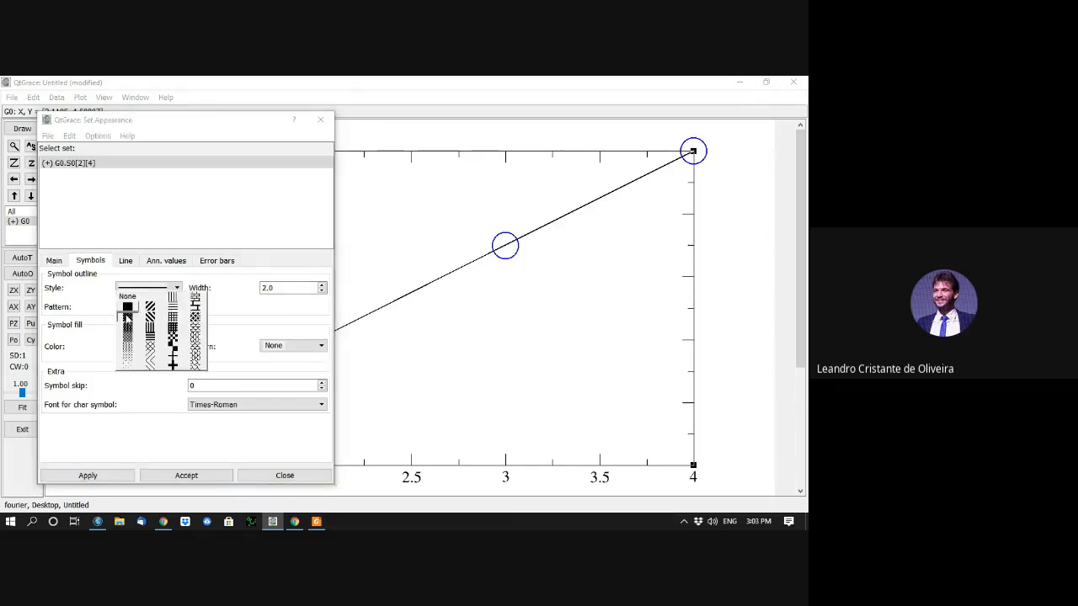
click(150, 310)
click(113, 476)
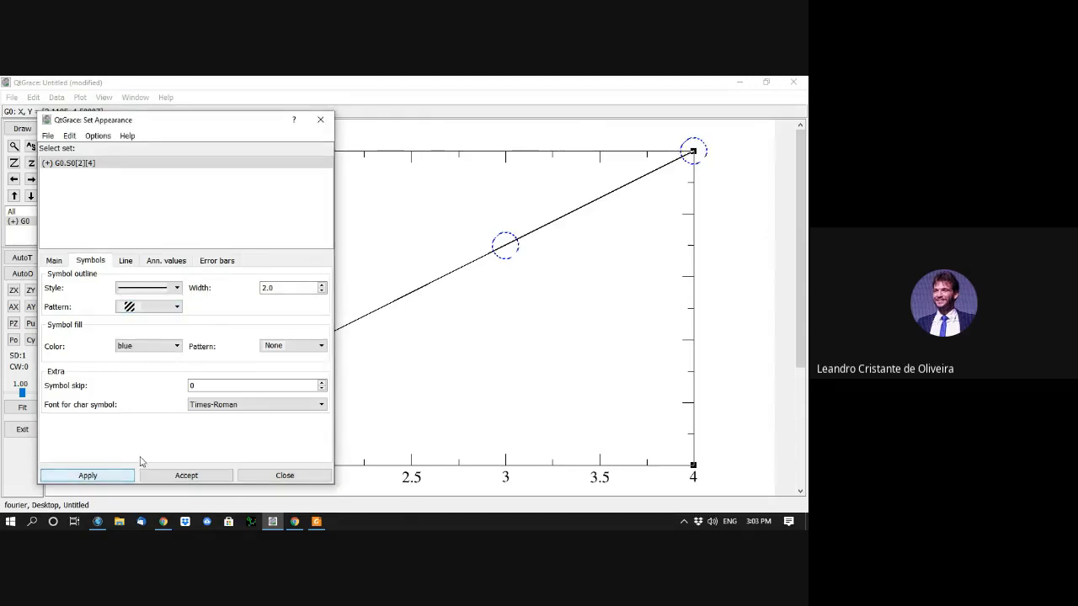
click(174, 308)
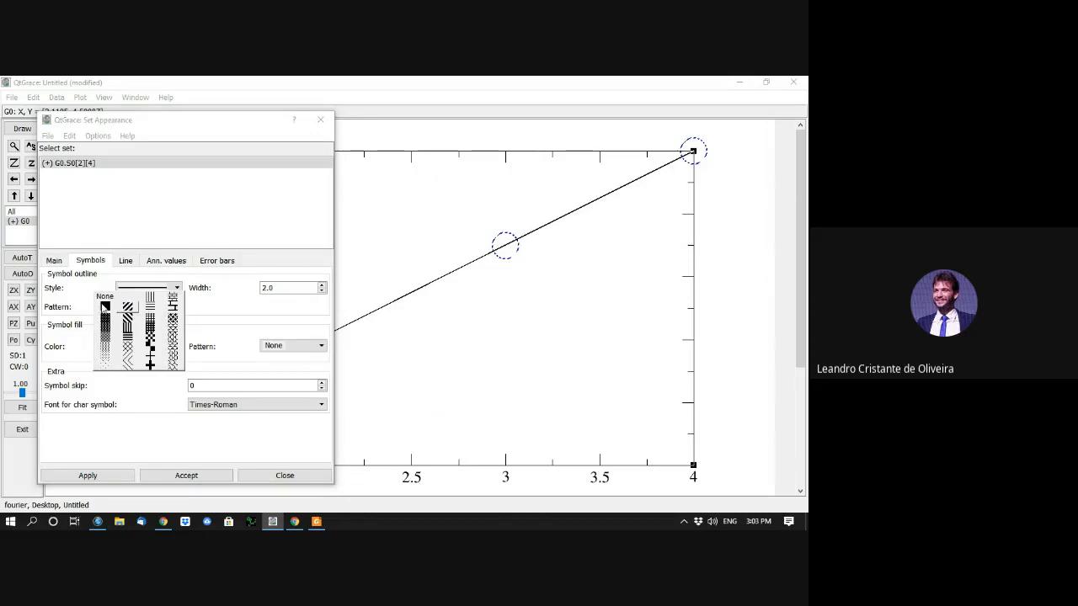
click(102, 310)
click(107, 476)
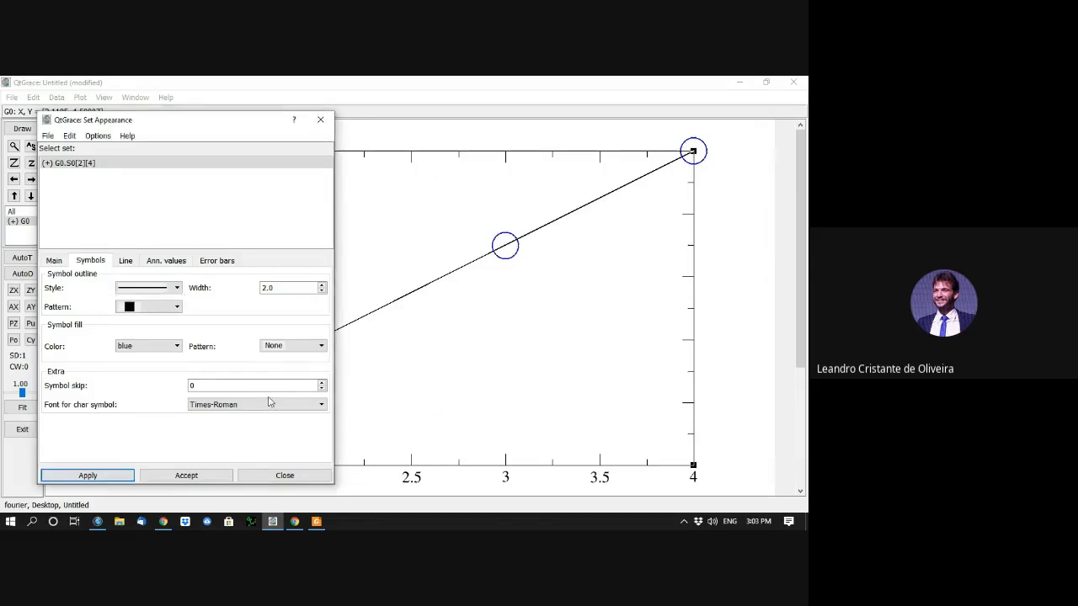
Step: Fill the data set's symbols with the solid pattern and set their fill color to black
click(289, 348)
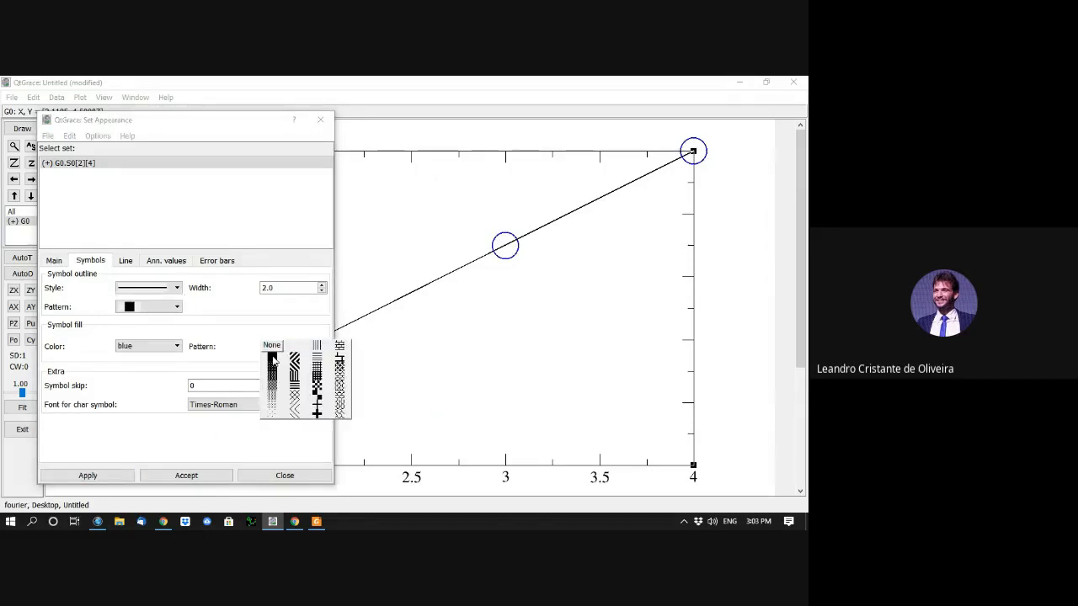
click(274, 360)
click(131, 469)
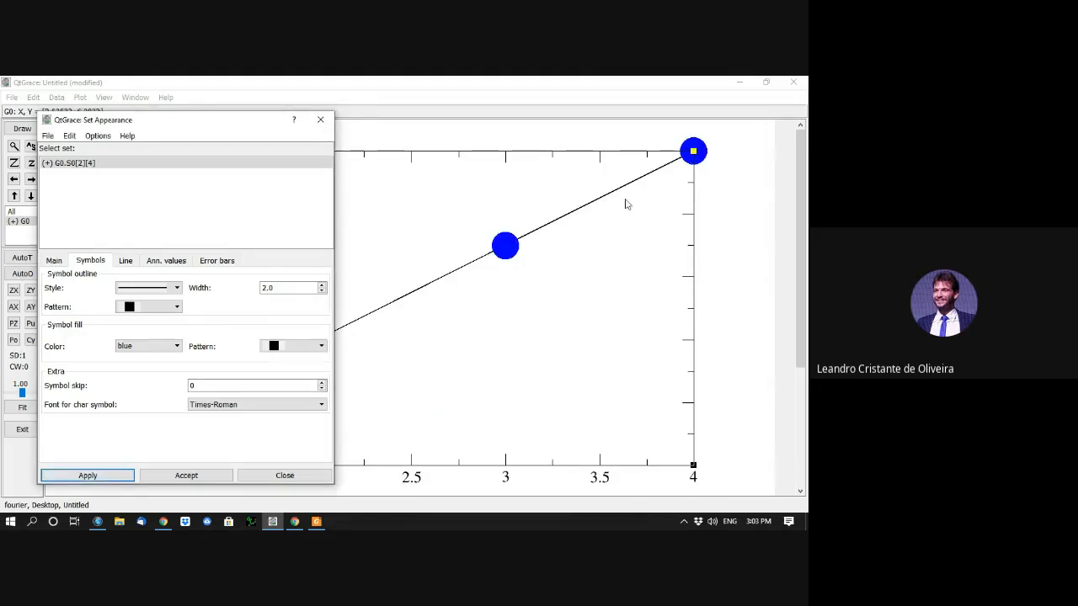
click(160, 346)
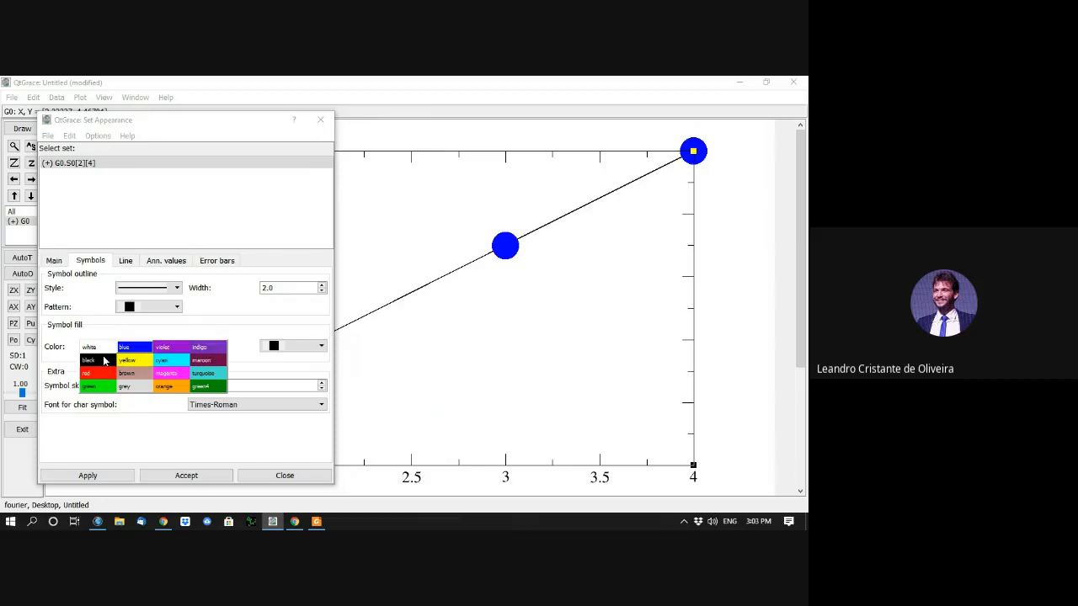
click(103, 362)
click(115, 476)
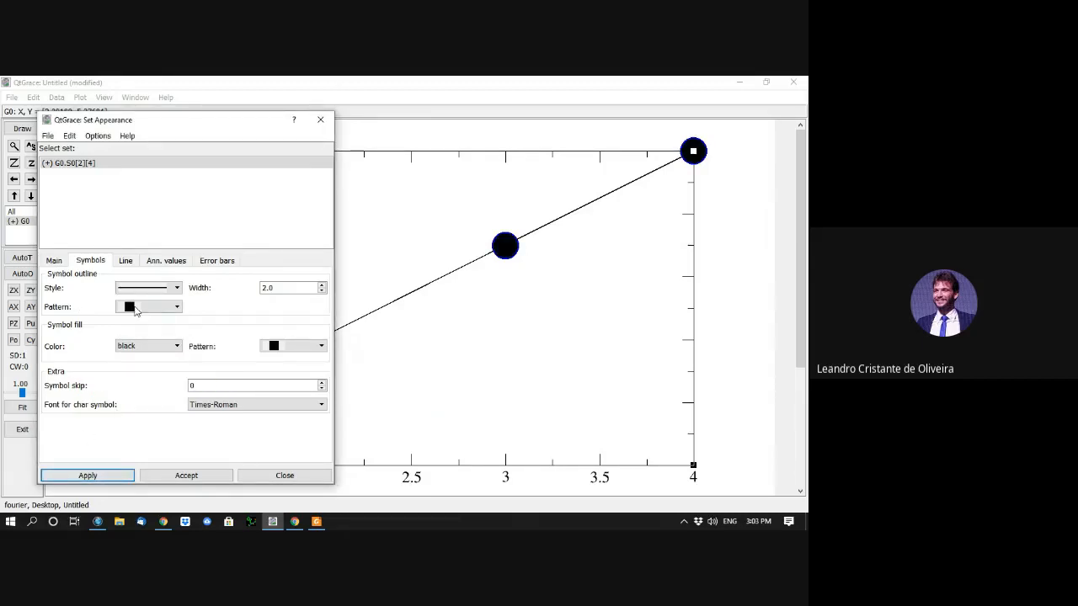
Step: Set the data set's main symbol color to black and close the set appearance settings
click(55, 260)
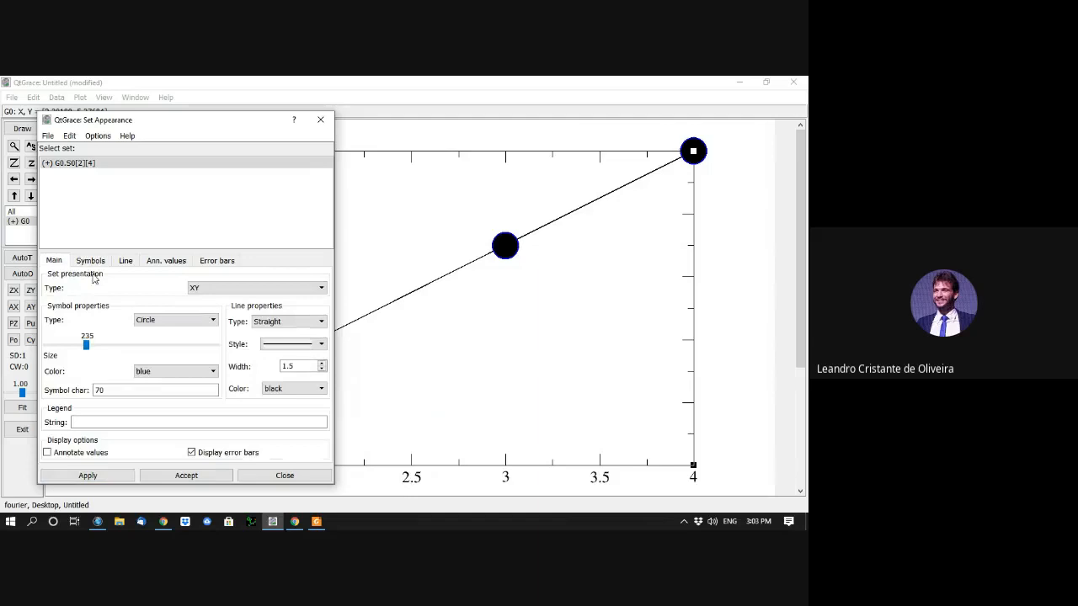
click(158, 371)
click(118, 387)
click(97, 478)
click(284, 476)
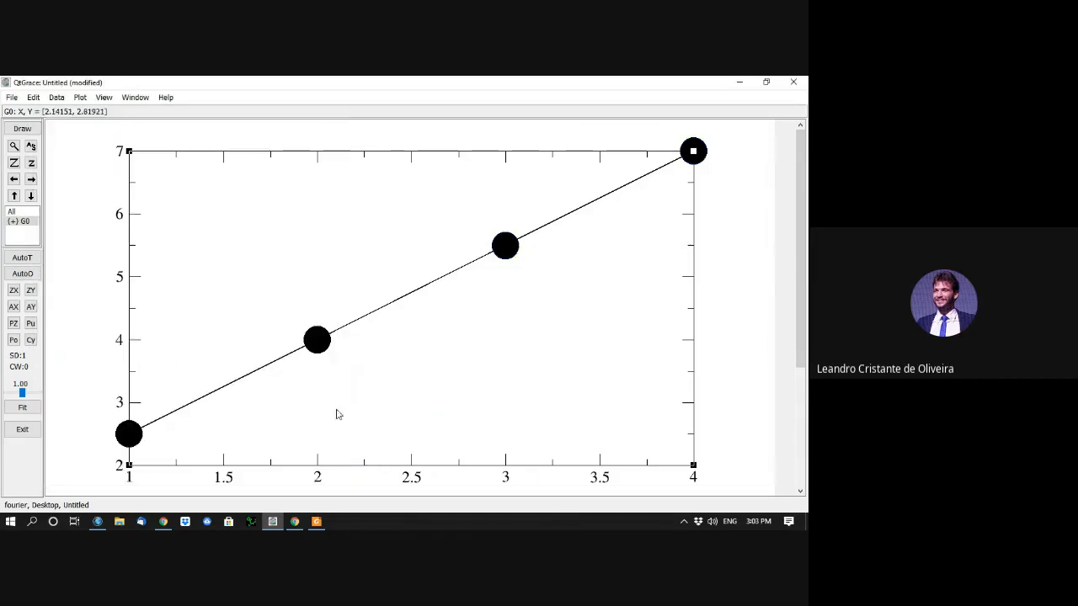
Step: Label the Y axis "Eixo Y", with the axis settings moved clear of the plot's Y-axis area
double_click(129, 276)
drag(401, 150, 468, 126)
click(391, 230)
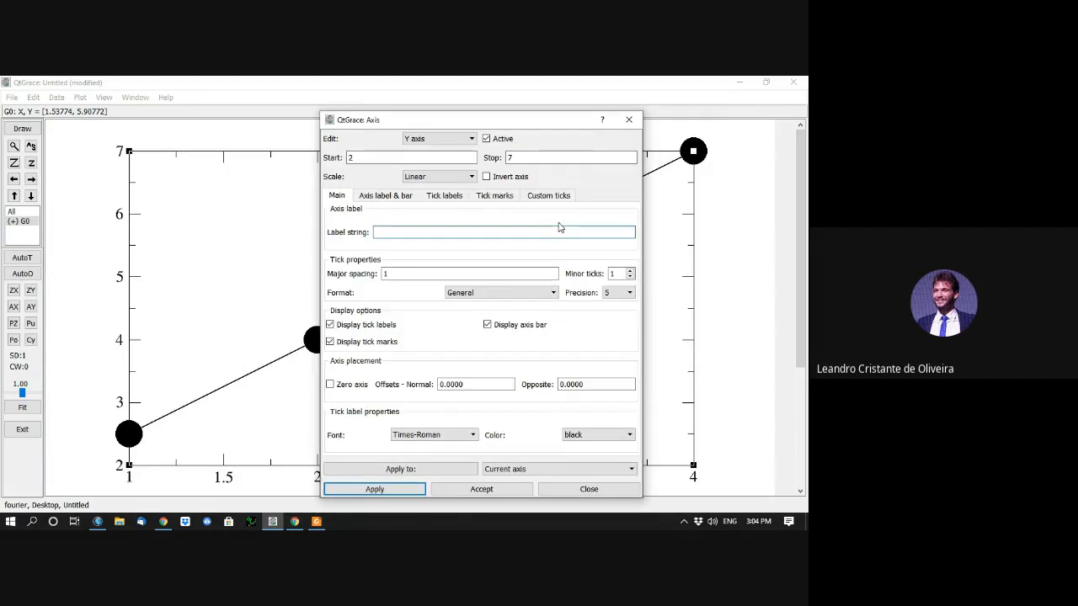
text(Eixo Y)
click(396, 489)
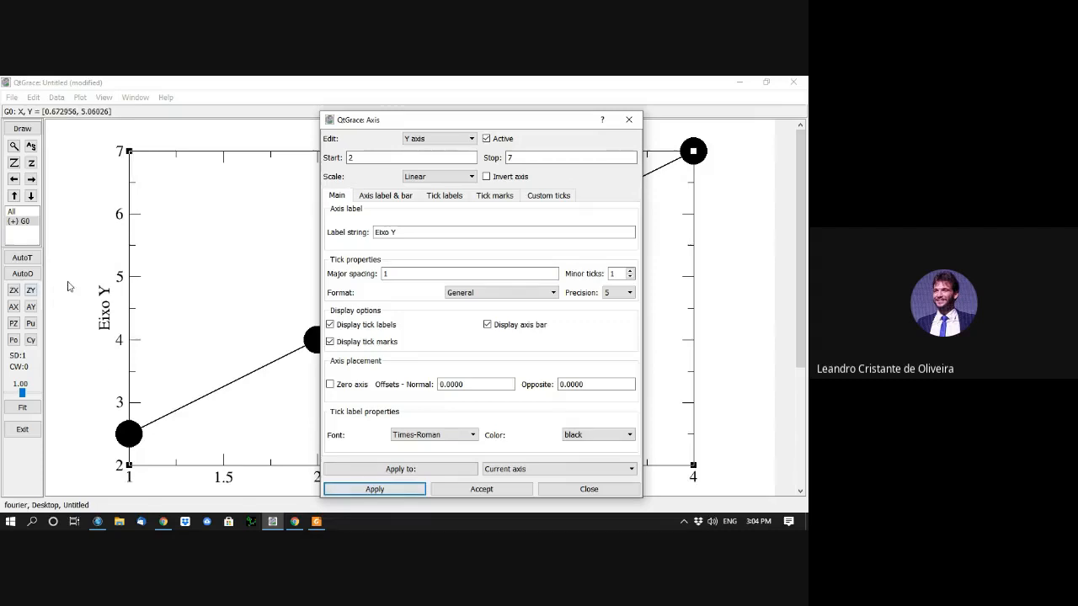
Step: Label the X axis "Eixo X" and raise the graph frame's lower edge to make room for the label
click(436, 139)
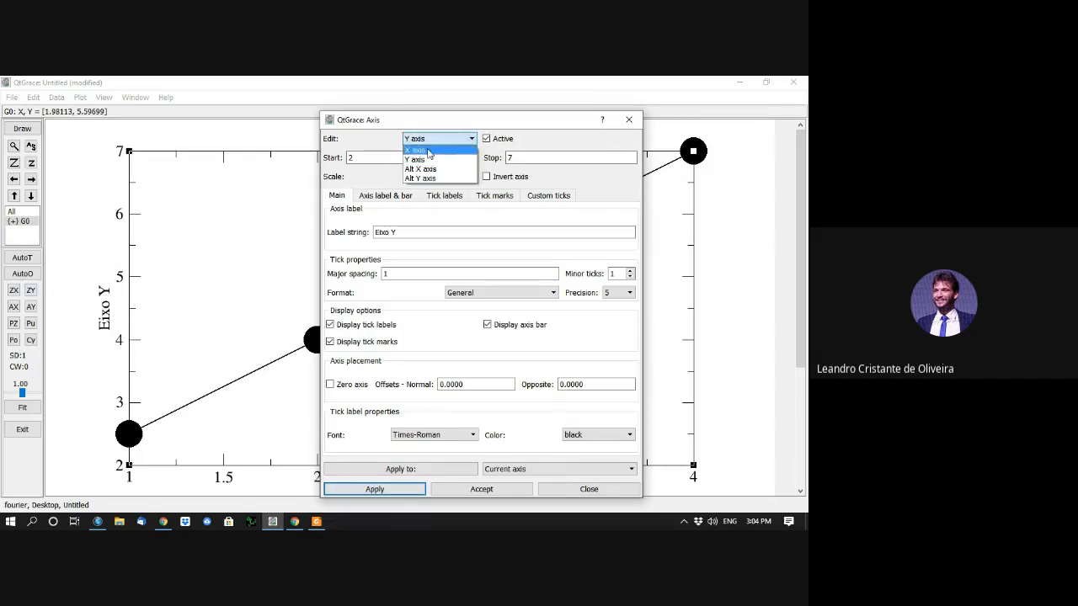
click(425, 151)
click(419, 235)
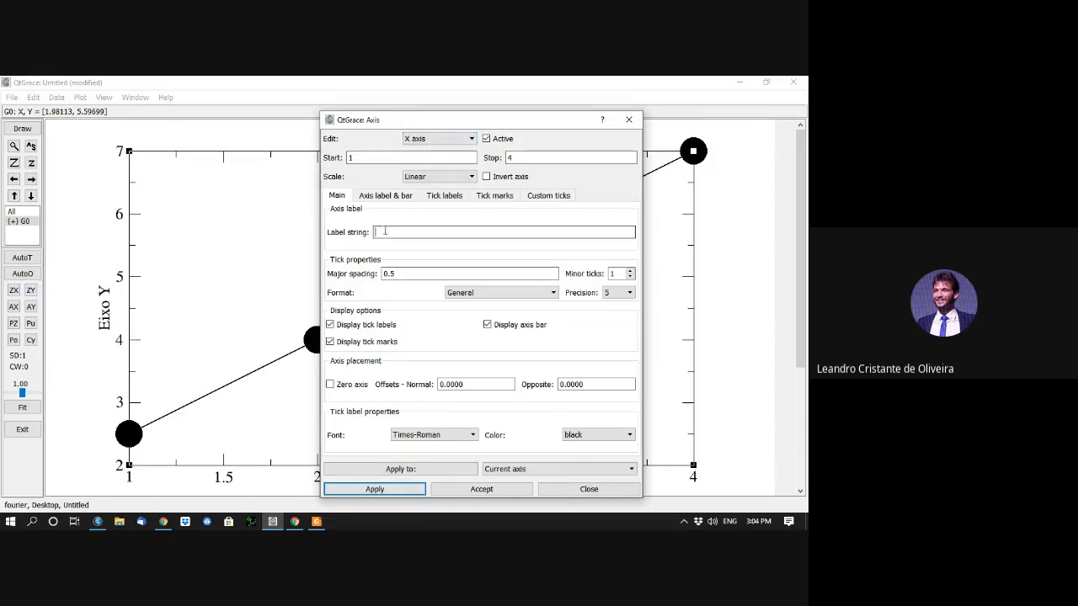
text(Eixo X)
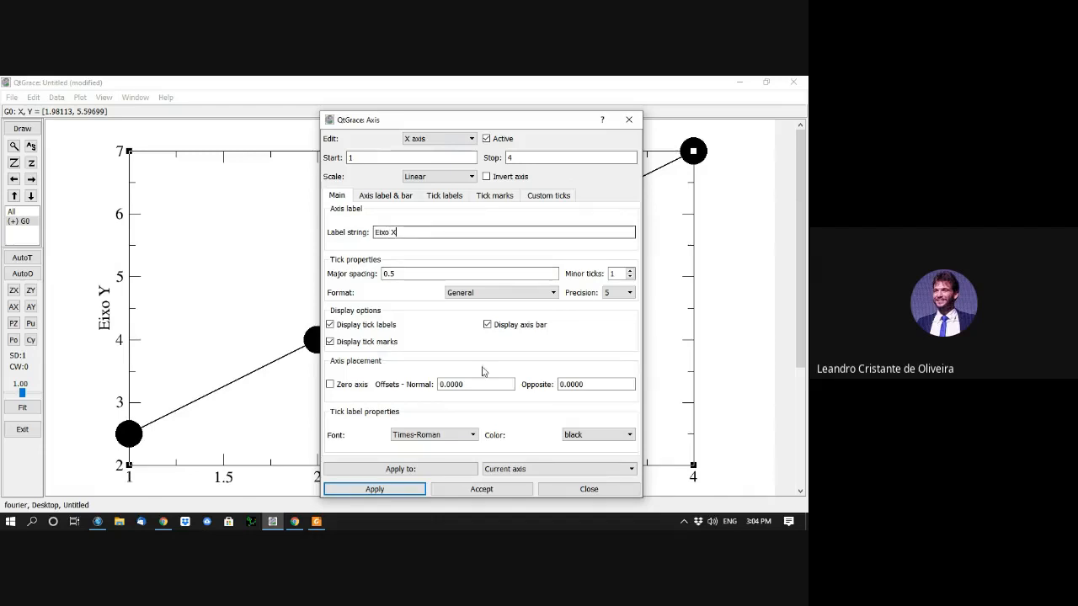
click(397, 489)
click(614, 493)
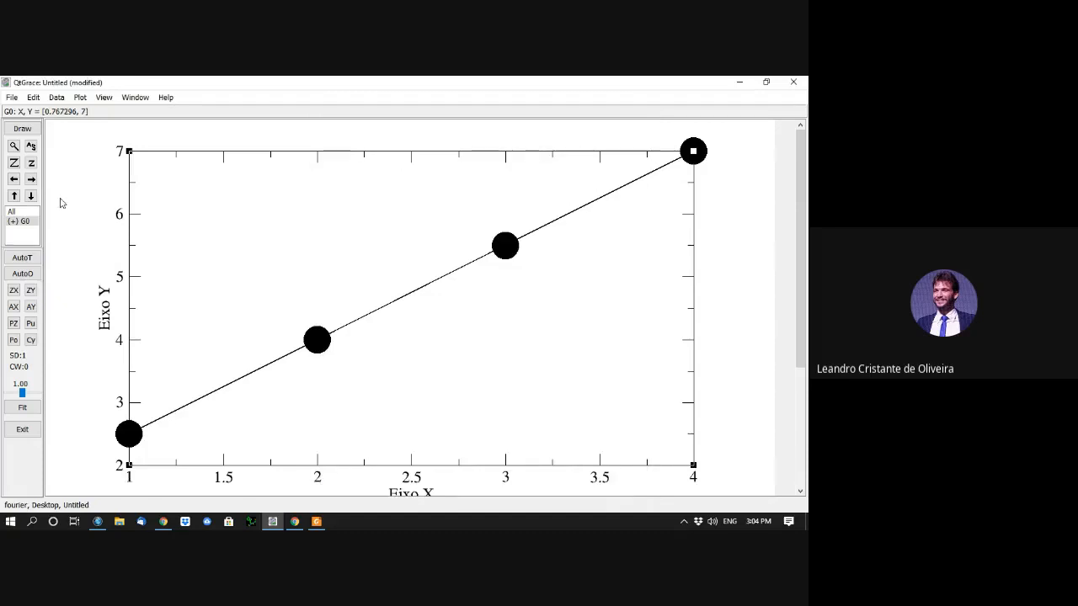
click(693, 465)
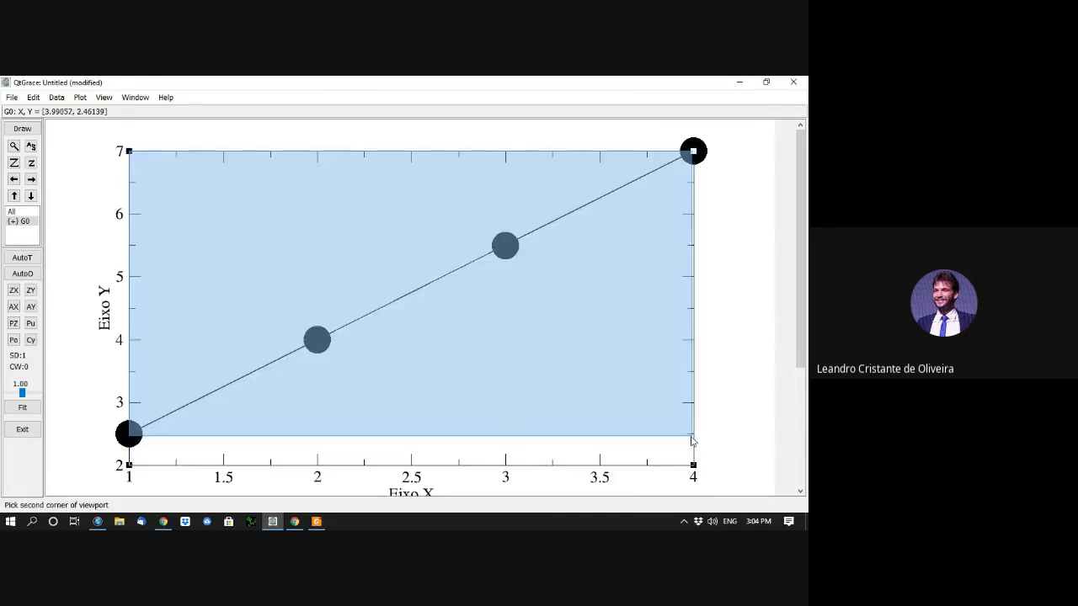
click(692, 436)
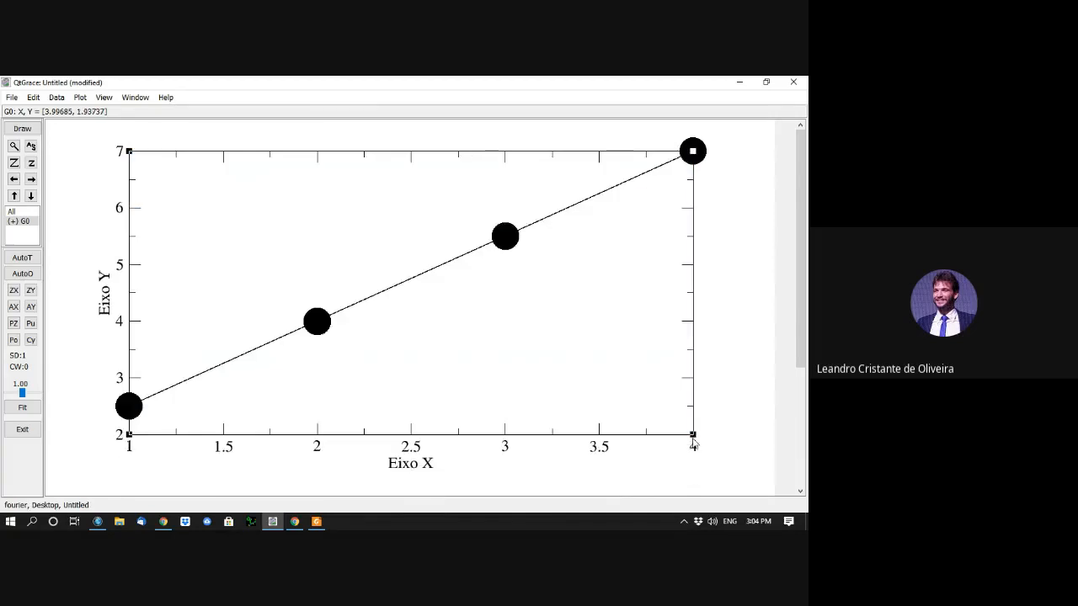
Step: Give the graph the title "Título do gráfico" and subtitle "subtítulo do gráfico", and lower the frame's upper edge to make room for them
double_click(393, 143)
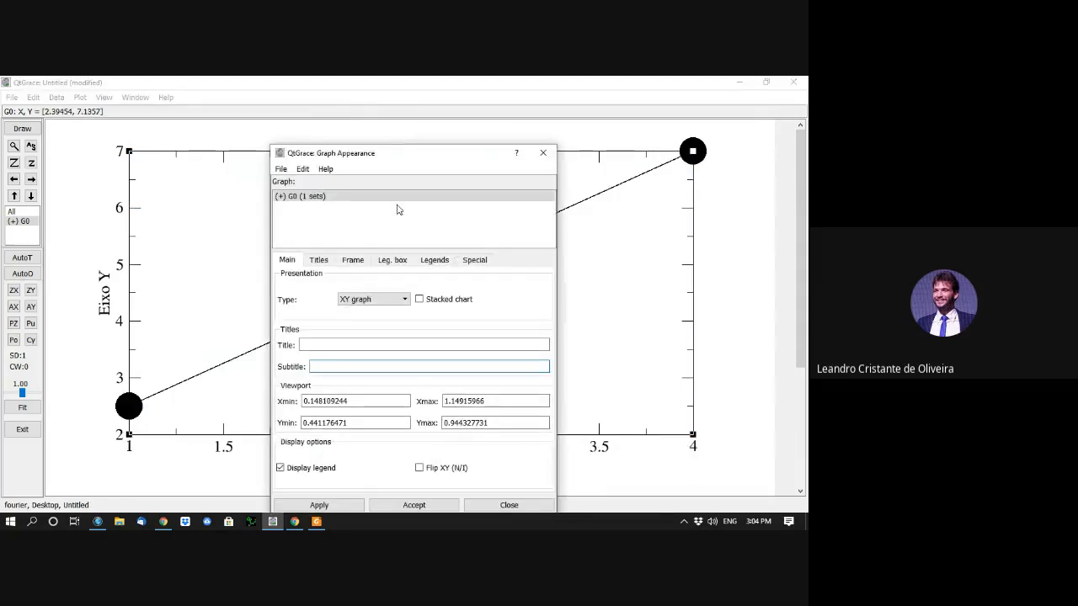
click(328, 346)
text(Titu)
key(BackSpace)
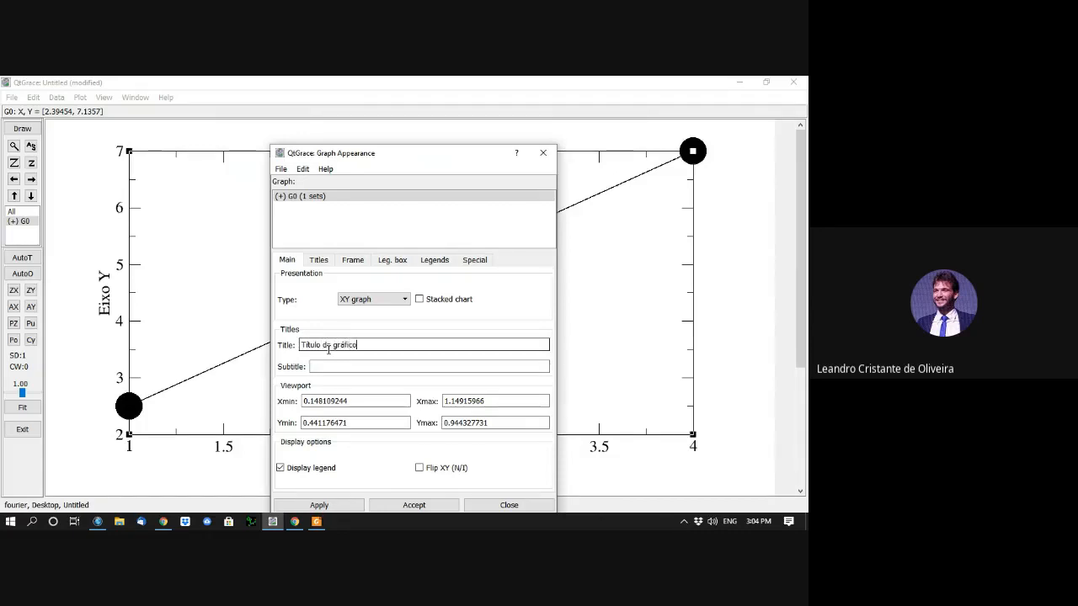
click(323, 368)
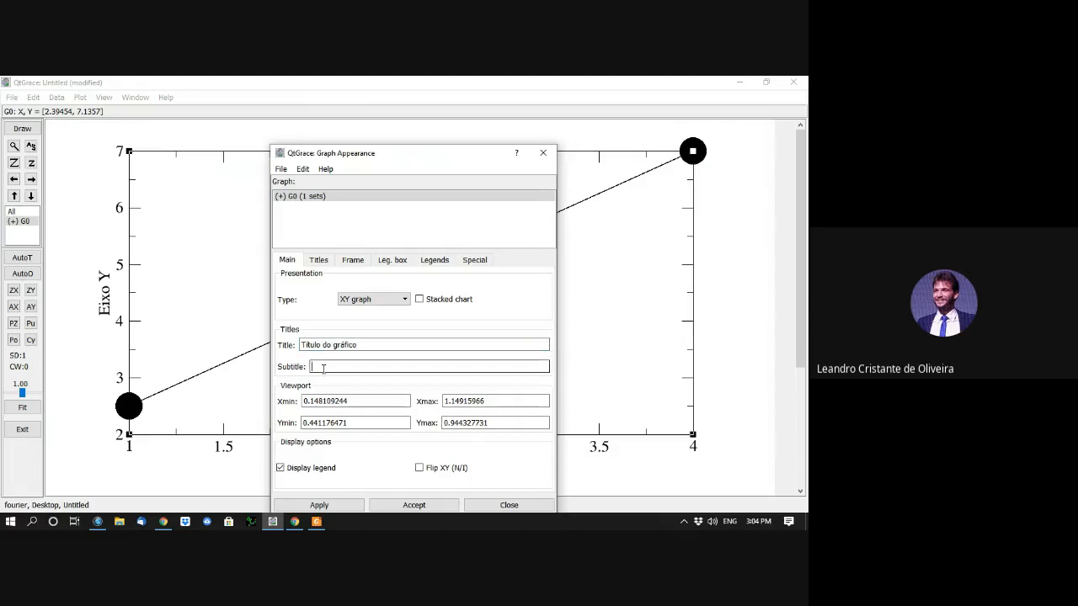
text(subtitulo do gráfico)
click(353, 506)
click(509, 506)
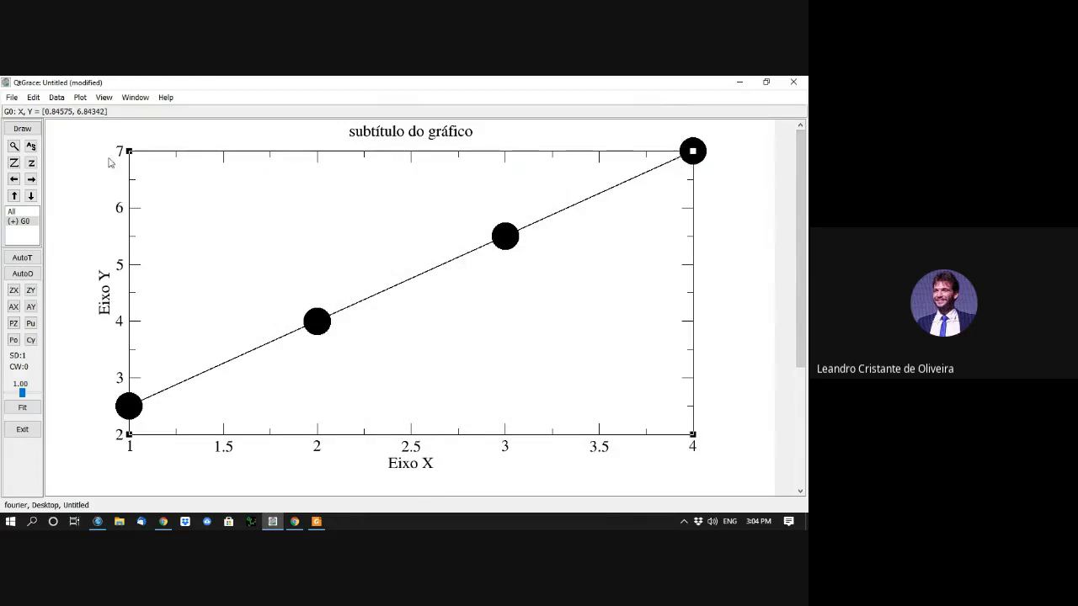
drag(128, 152, 123, 183)
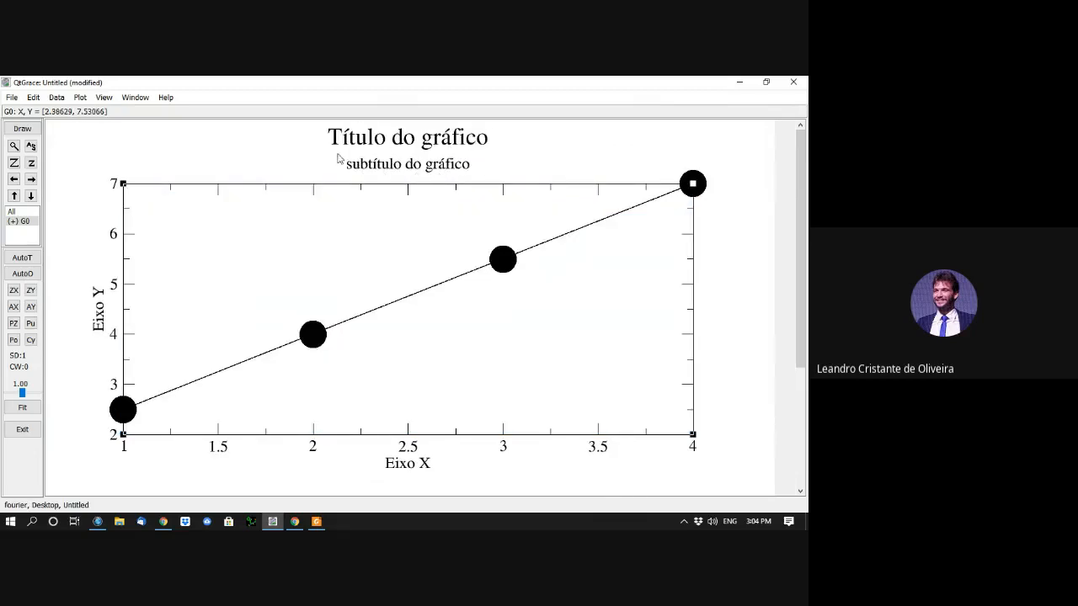
Step: Reduce the data set's circle symbol size to about 104
double_click(314, 331)
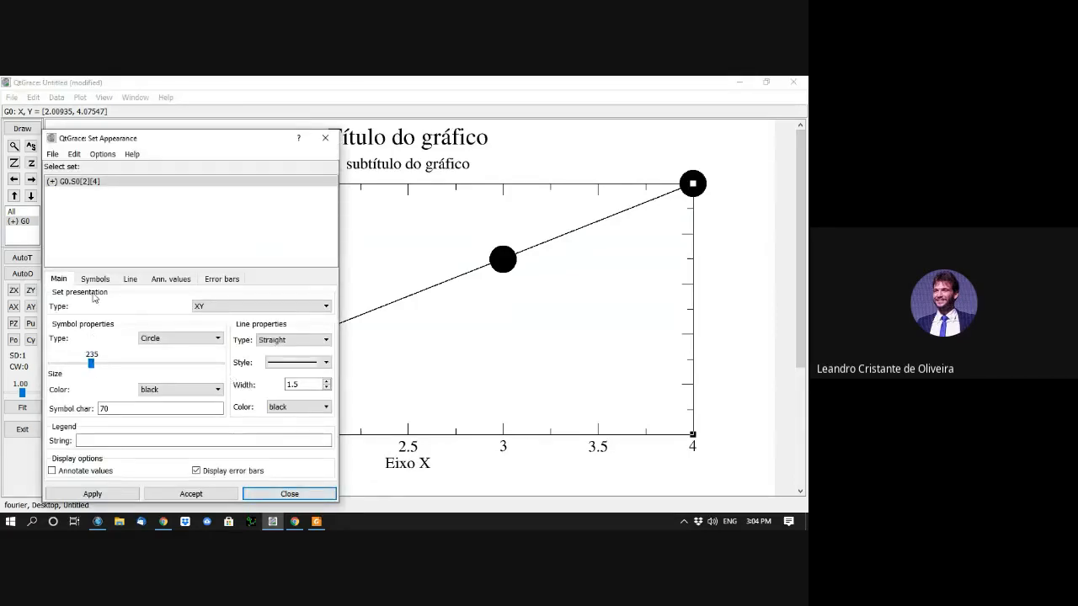
drag(95, 364, 69, 367)
click(92, 494)
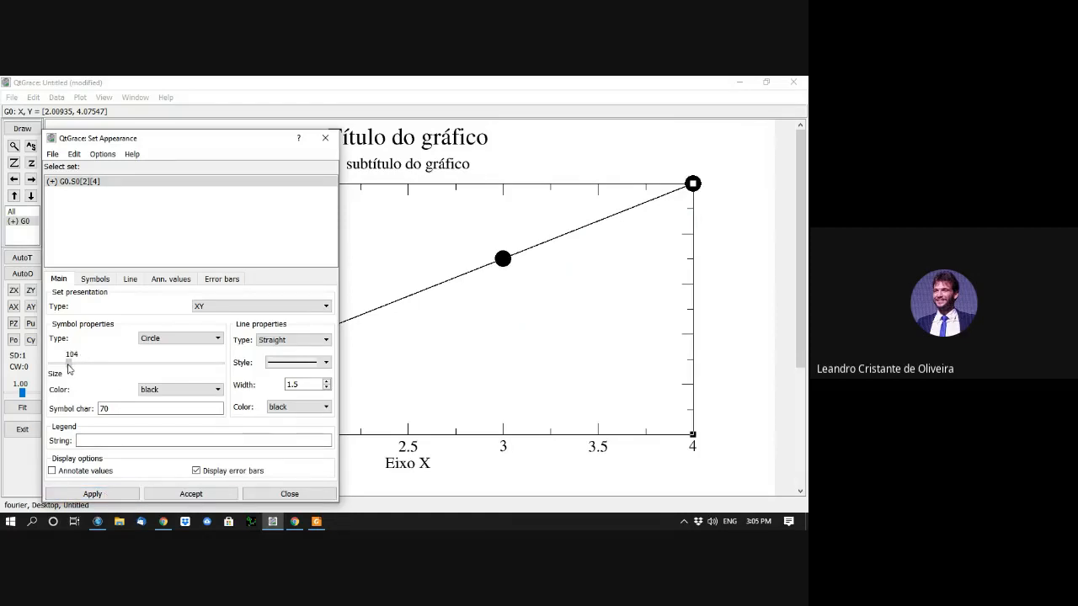
click(93, 494)
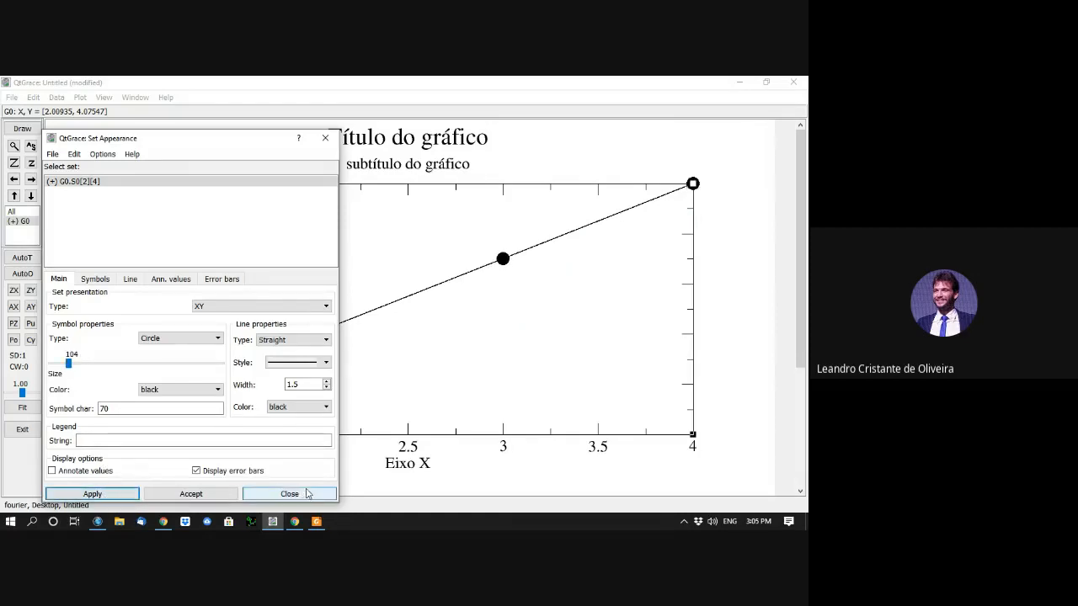
click(290, 493)
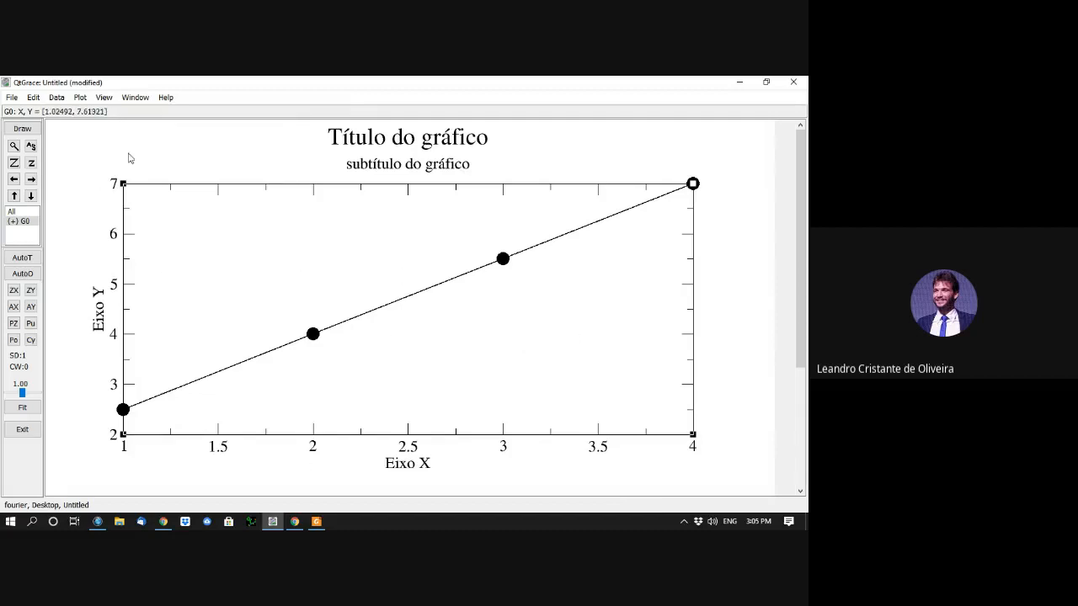
Step: Run a linear regression on the dados.dat data set S0, loading the fitted values into the graph
click(79, 98)
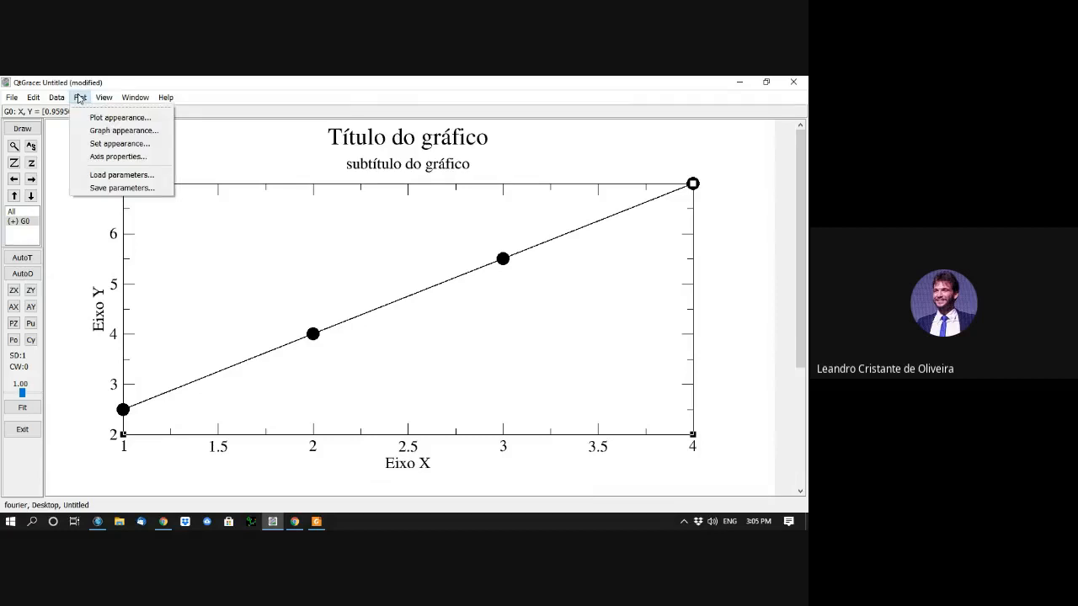
mouse_move(58, 100)
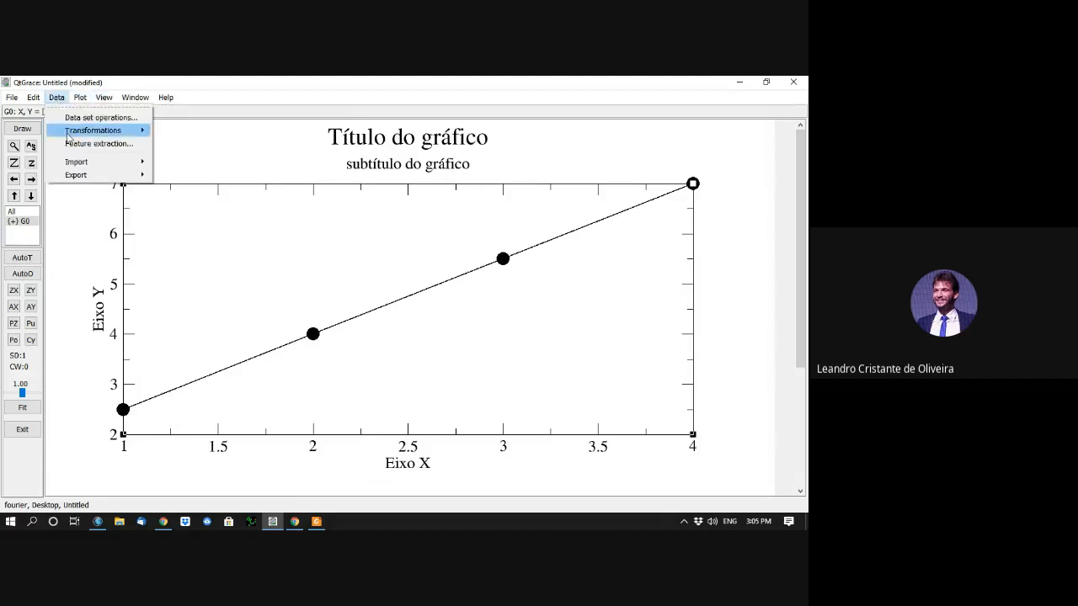
mouse_move(70, 135)
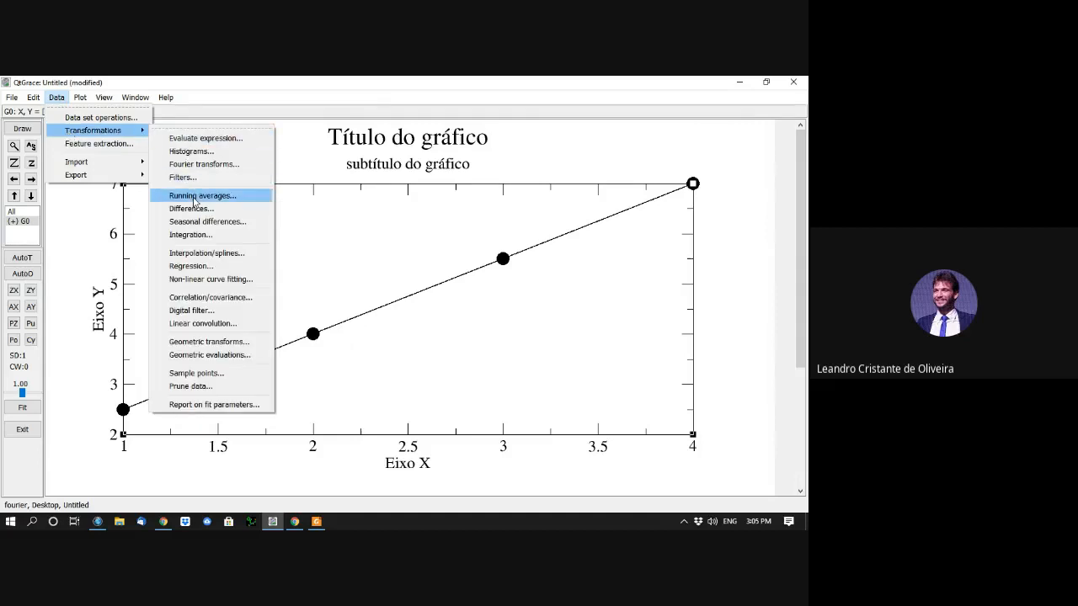
click(207, 265)
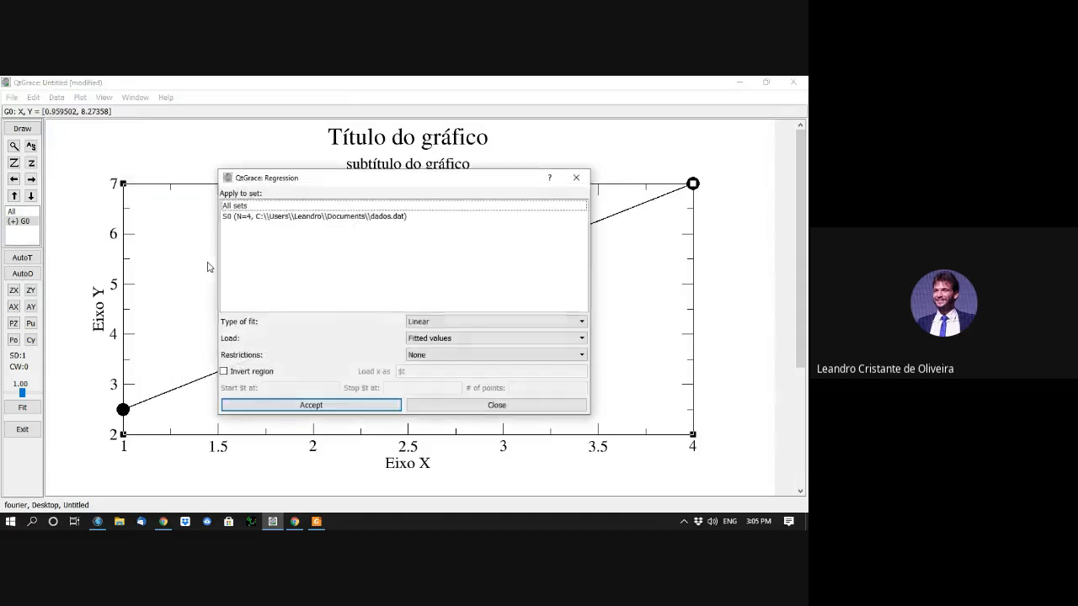
drag(374, 179, 222, 137)
click(96, 173)
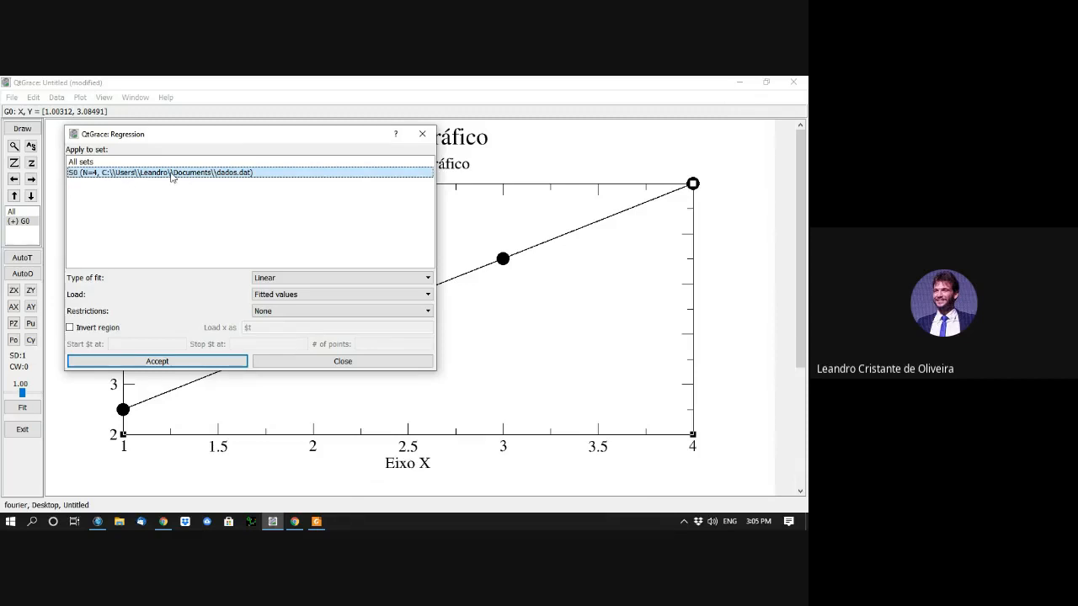
click(430, 278)
click(430, 278)
click(430, 278)
click(431, 278)
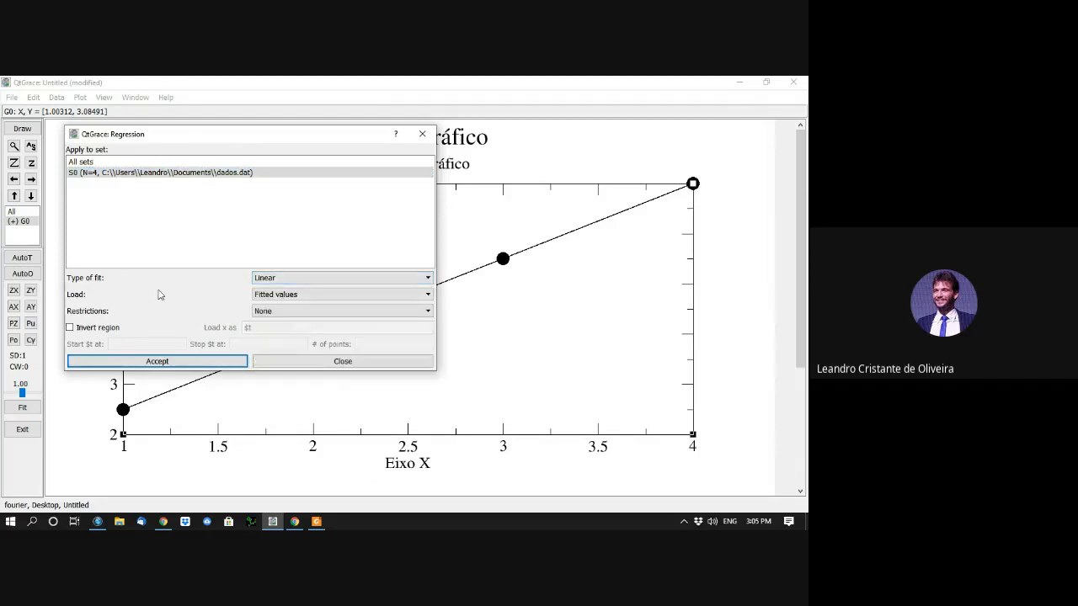
click(428, 294)
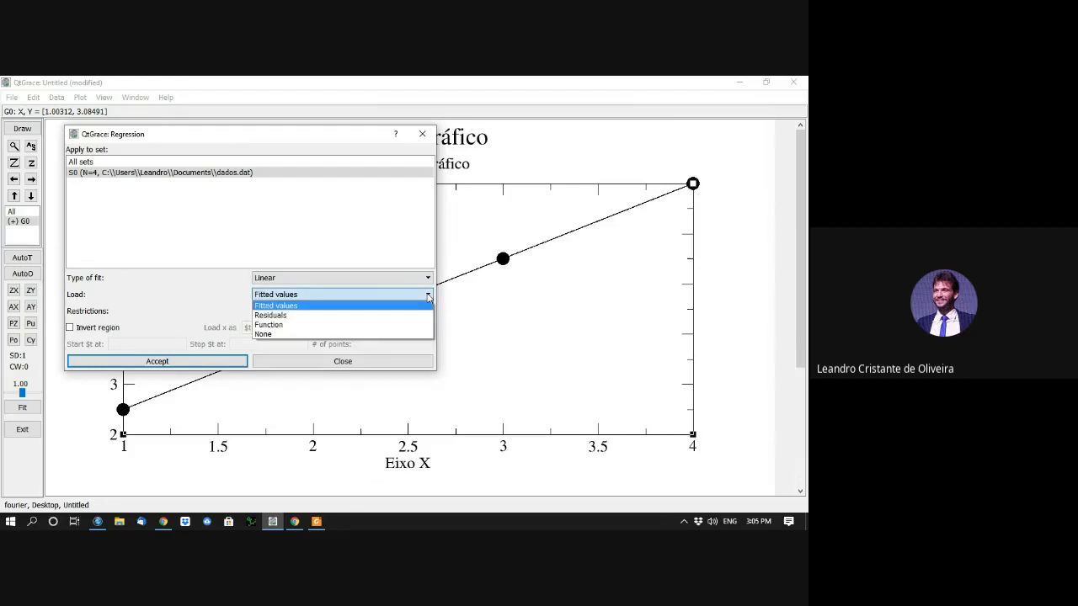
click(285, 305)
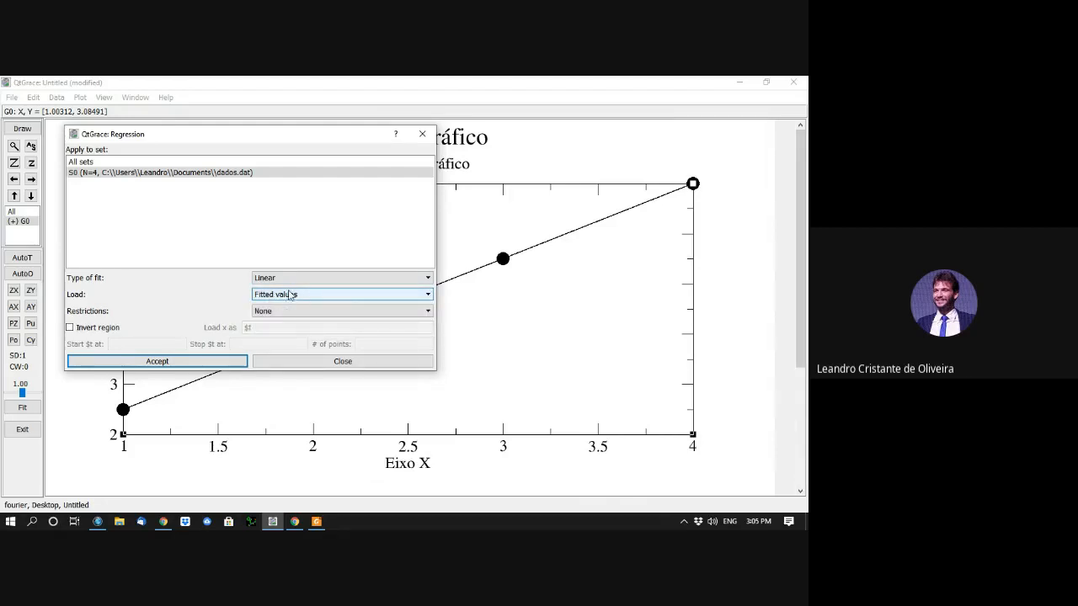
click(162, 364)
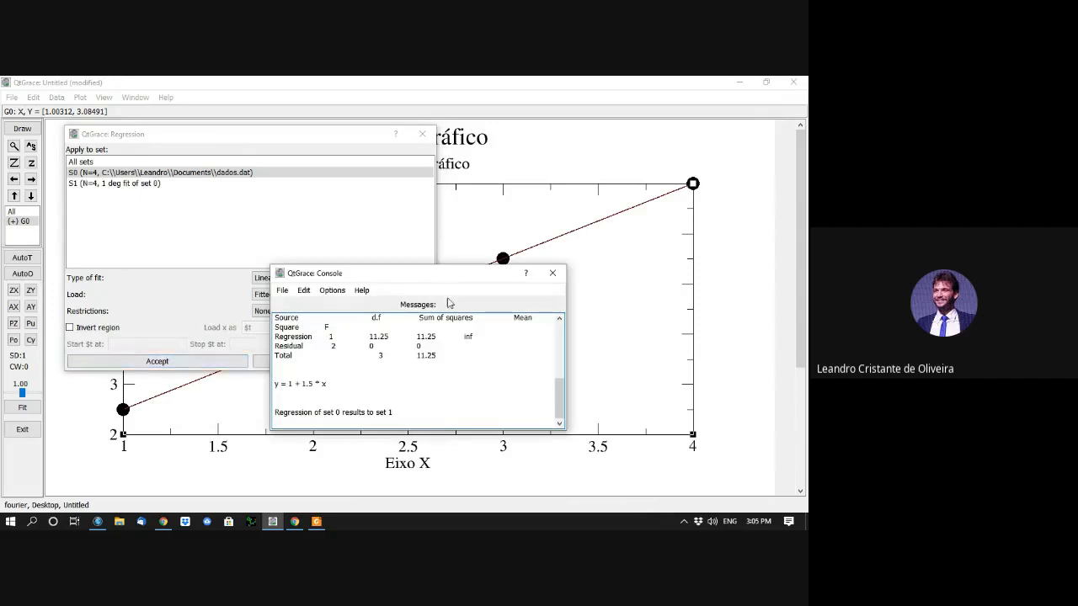
Step: Examine the regression statistics and fitted equation in an enlarged console, and close the console and regression settings
drag(404, 272, 333, 146)
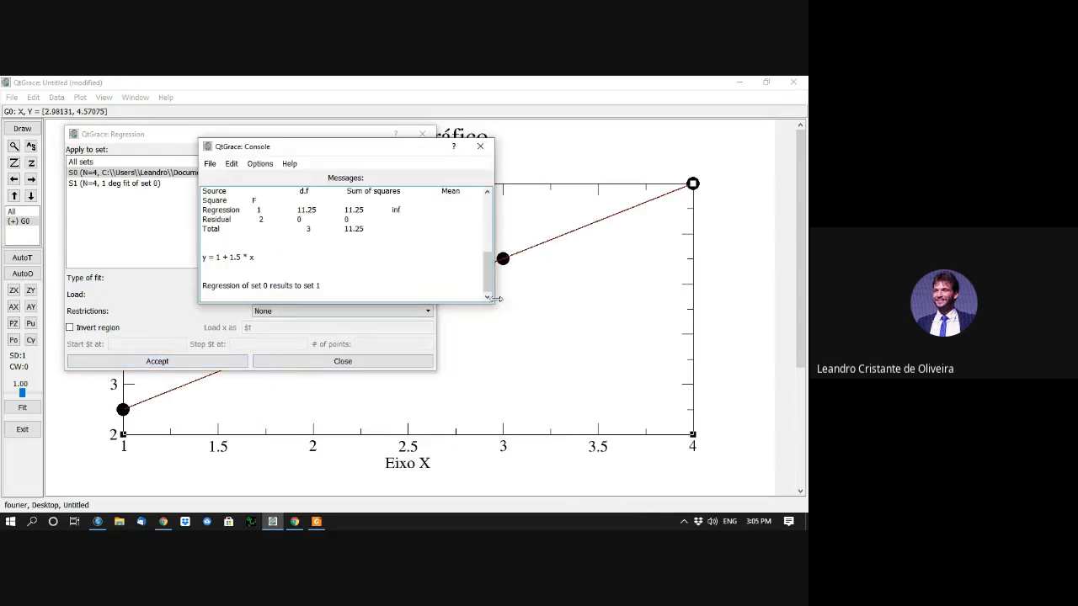
drag(496, 304, 689, 303)
drag(466, 303, 468, 445)
scroll(487, 322, up, 1)
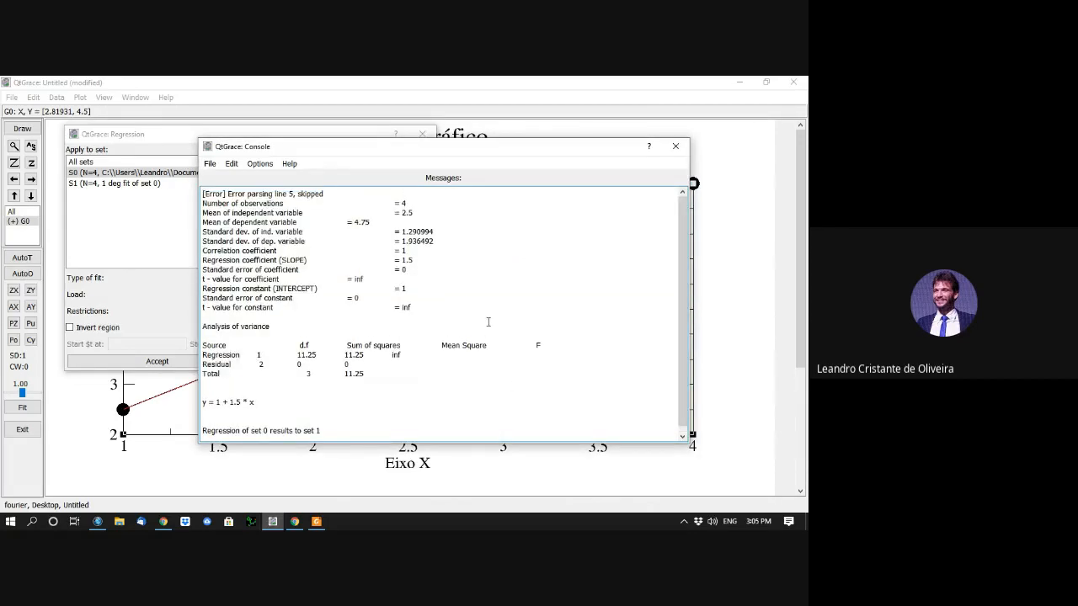
drag(204, 203, 413, 204)
click(217, 221)
drag(204, 213, 418, 213)
click(416, 213)
scroll(495, 250, down, 1)
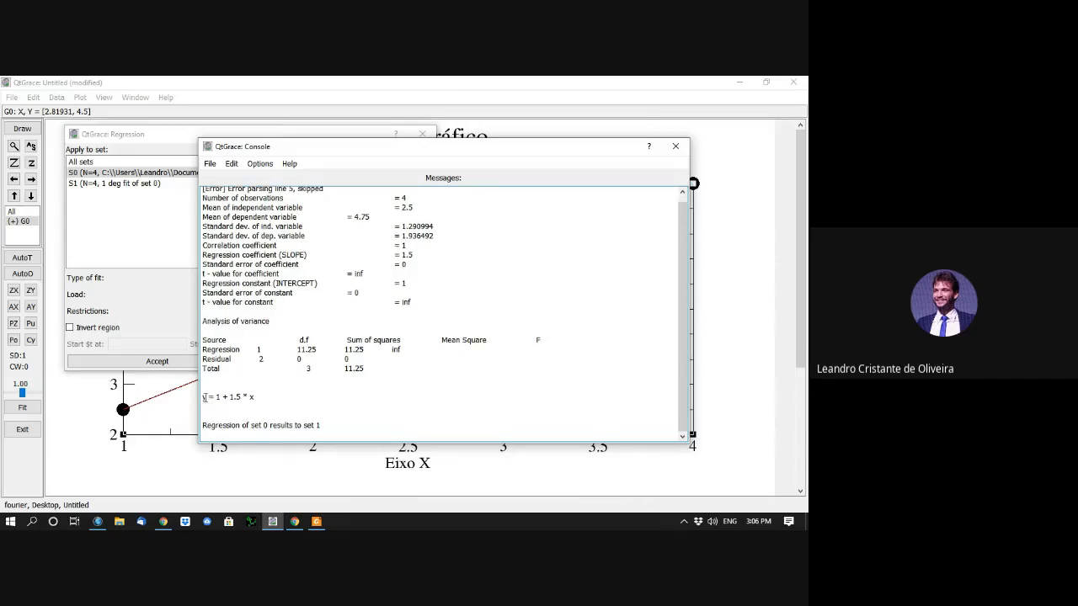
drag(204, 397, 236, 397)
click(266, 400)
scroll(510, 368, up, 1)
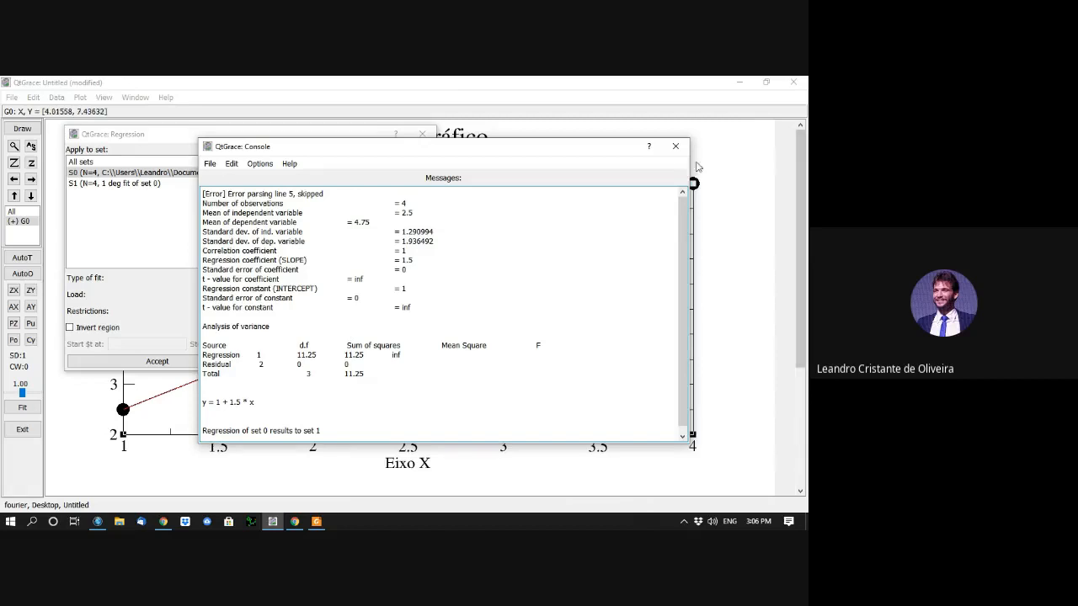
click(675, 151)
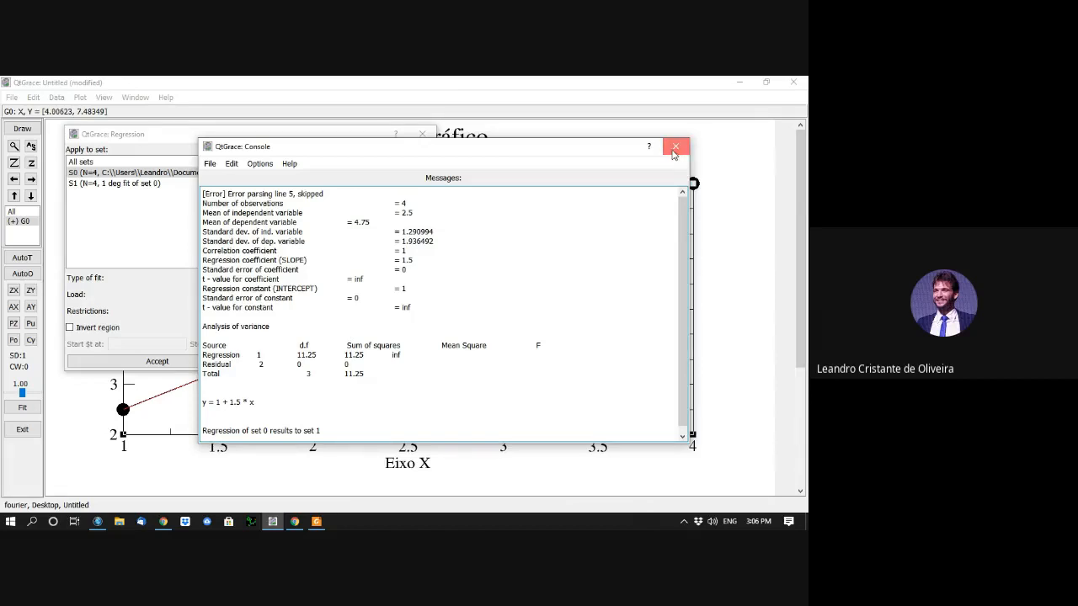
click(422, 134)
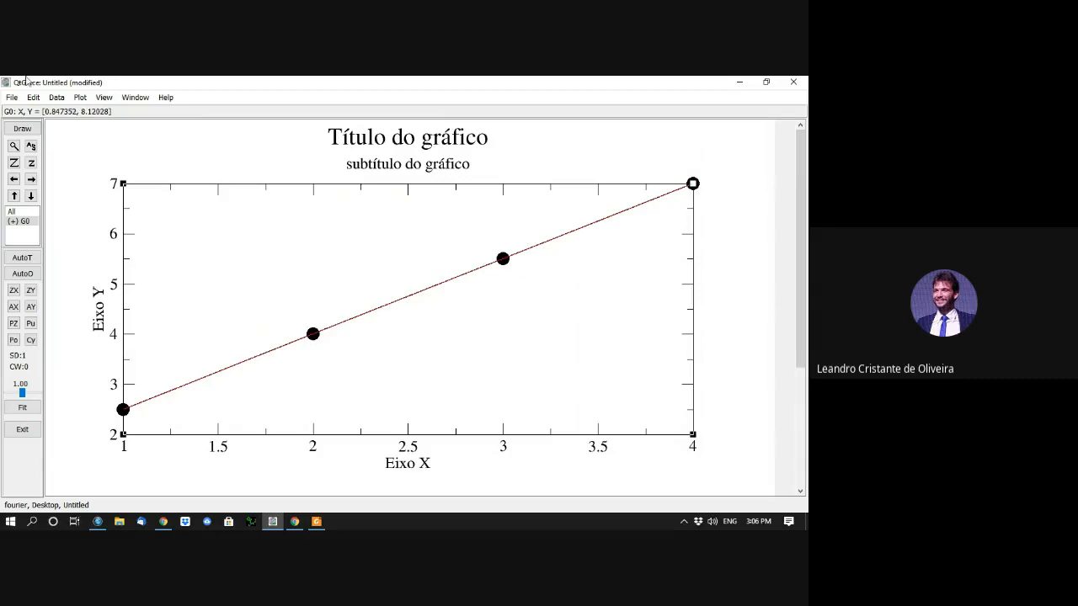
Step: Set the Y axis scale to Logarithmic
double_click(126, 261)
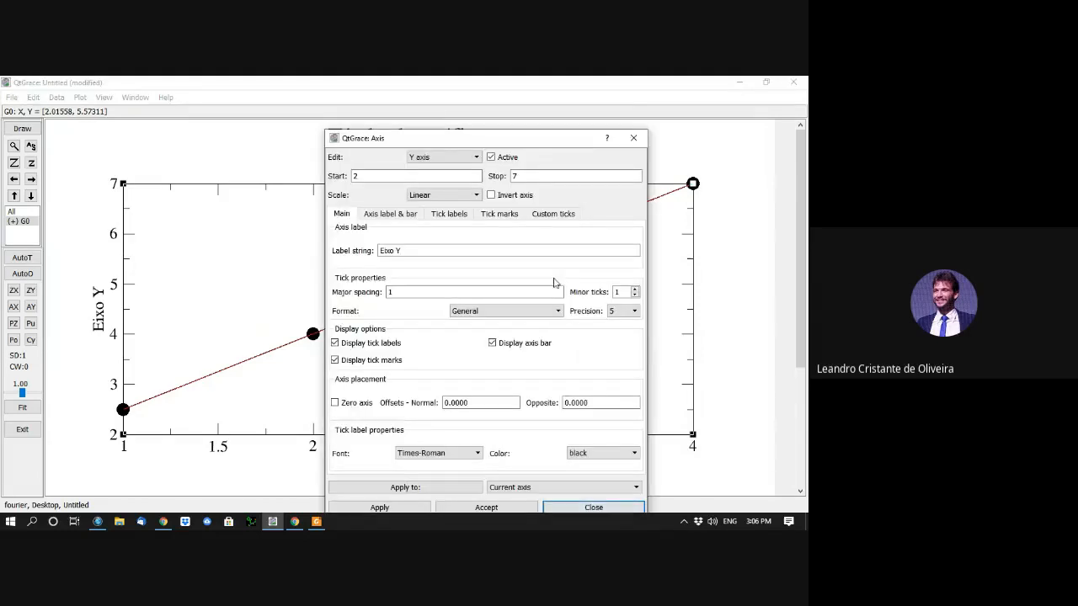
drag(499, 140, 404, 120)
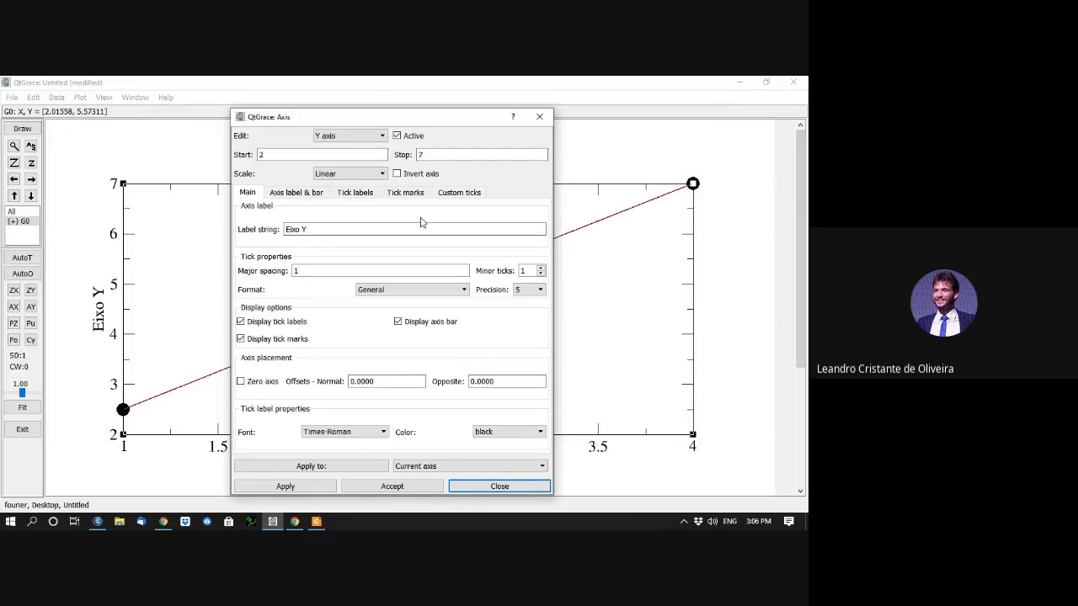
click(384, 174)
click(356, 196)
click(322, 492)
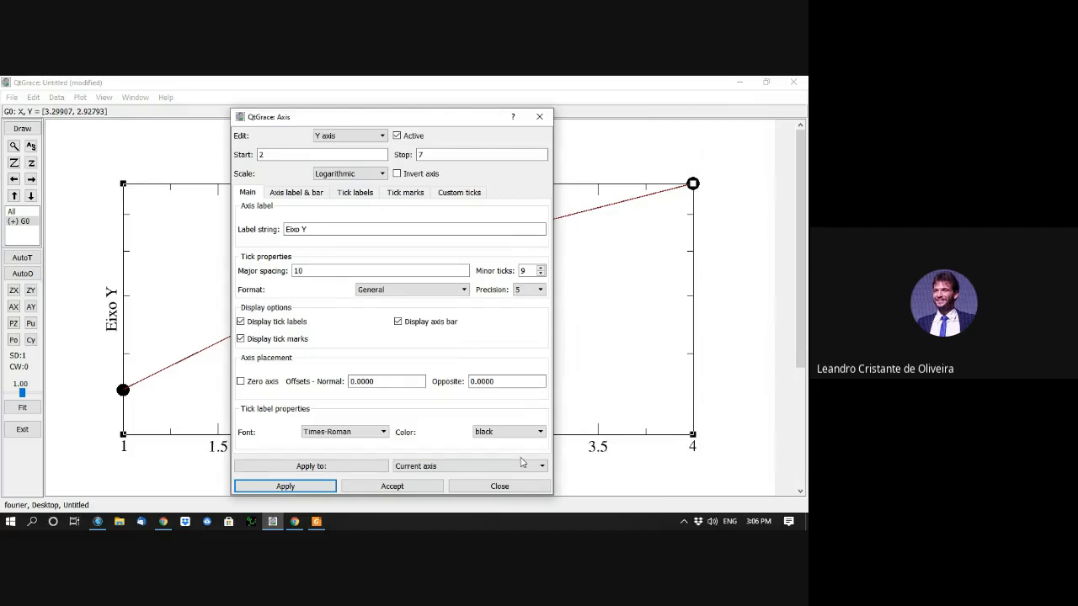
click(494, 487)
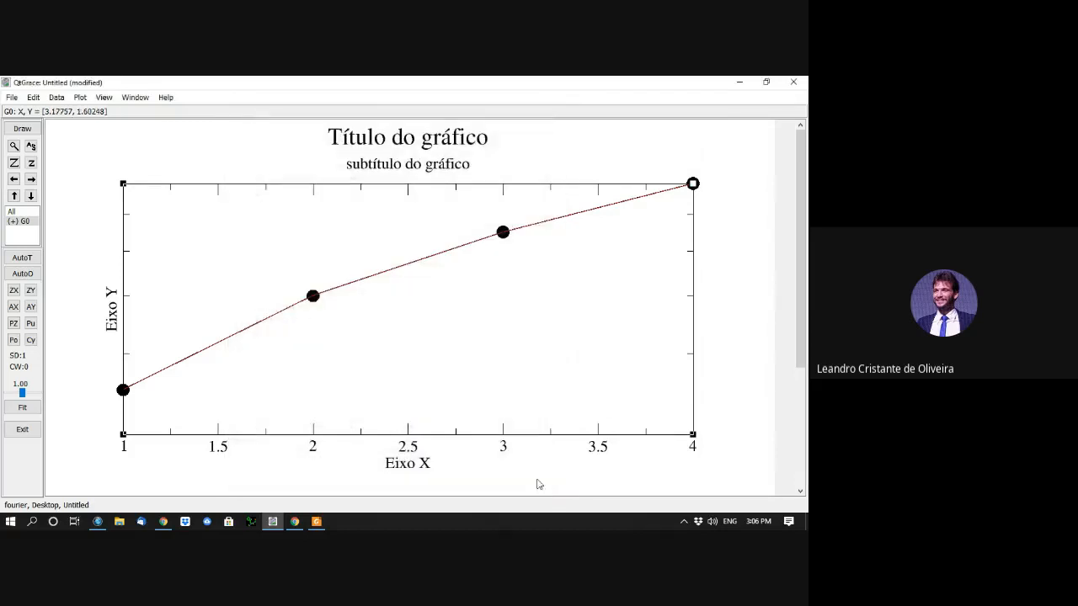
Step: Exit QtGrace, discarding the unsaved changes
click(10, 99)
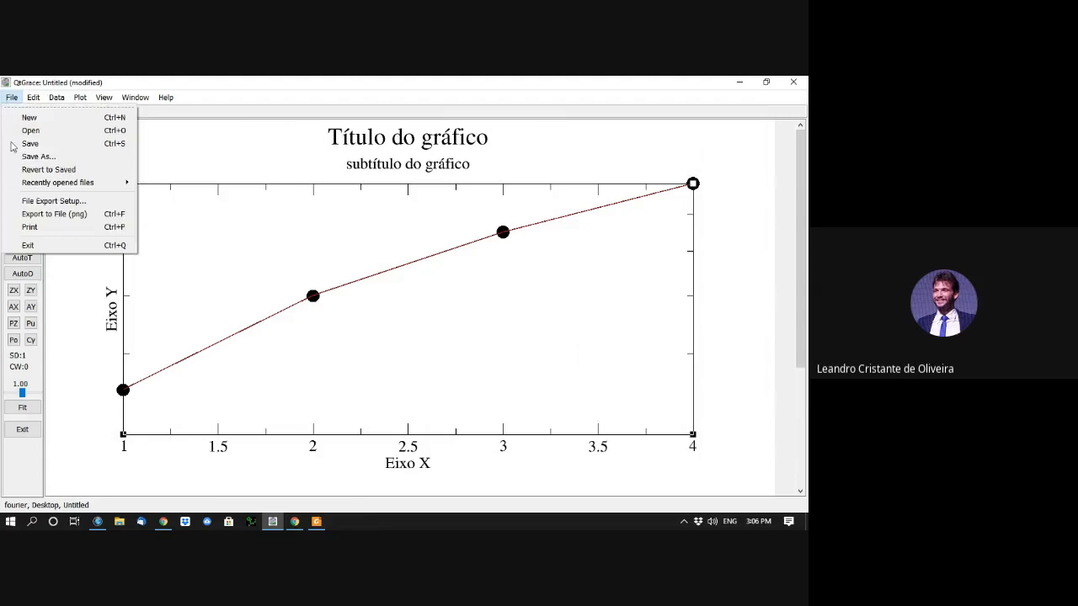
click(29, 245)
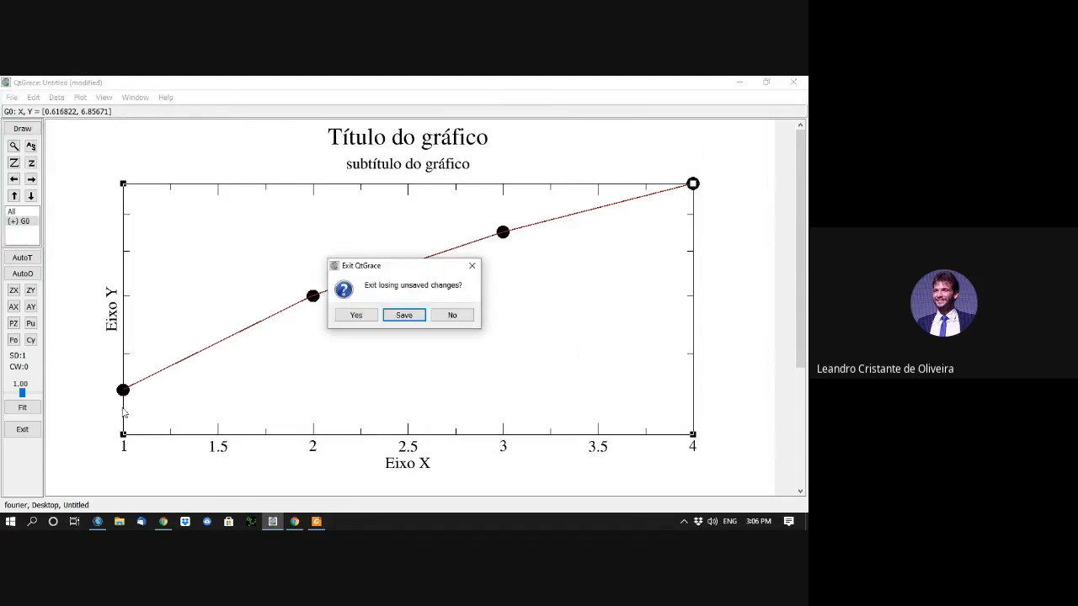
click(356, 315)
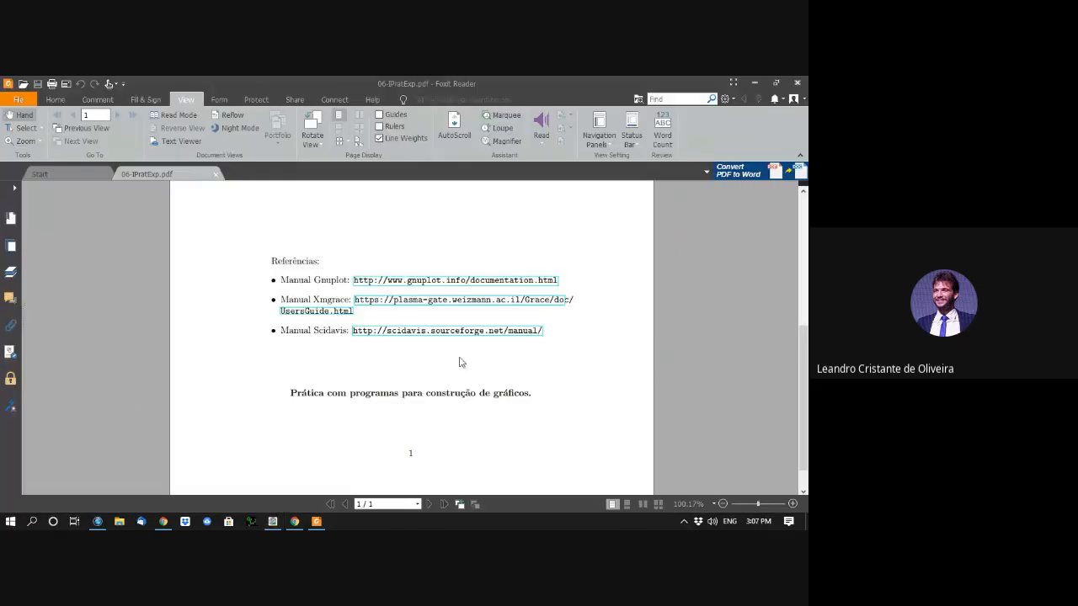
Step: Launch gnuplot 5.4 patchlevel 1 and maximize its console window
click(33, 522)
text(gnuplot)
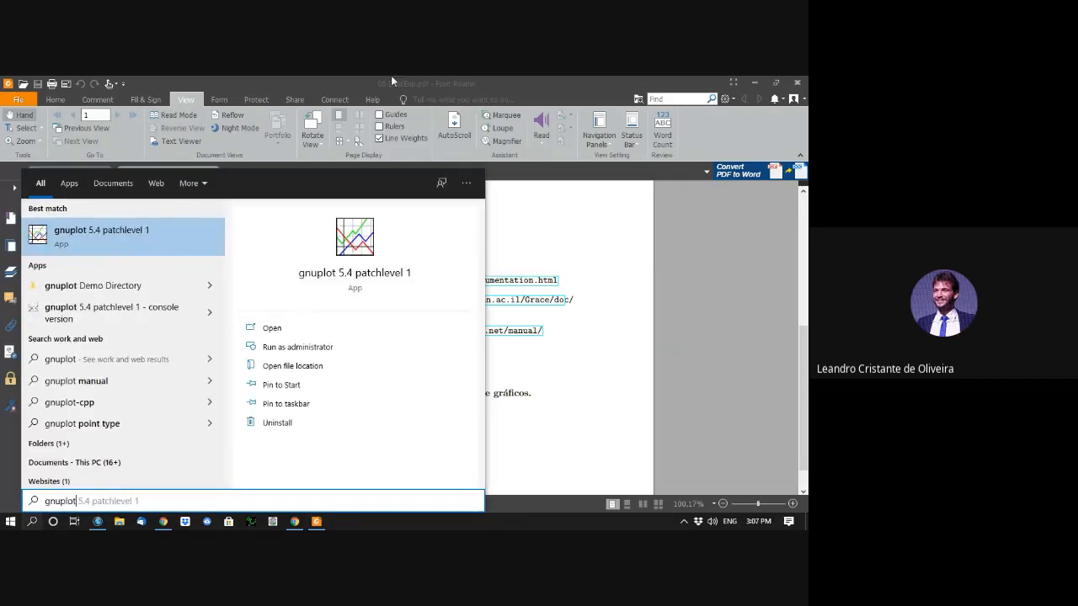
click(96, 240)
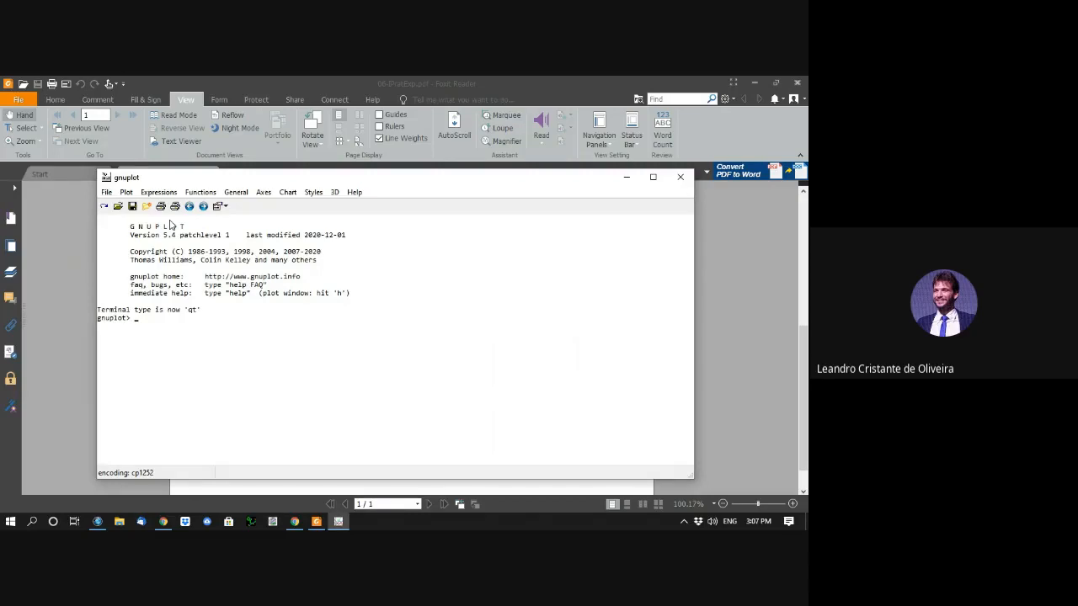
click(653, 177)
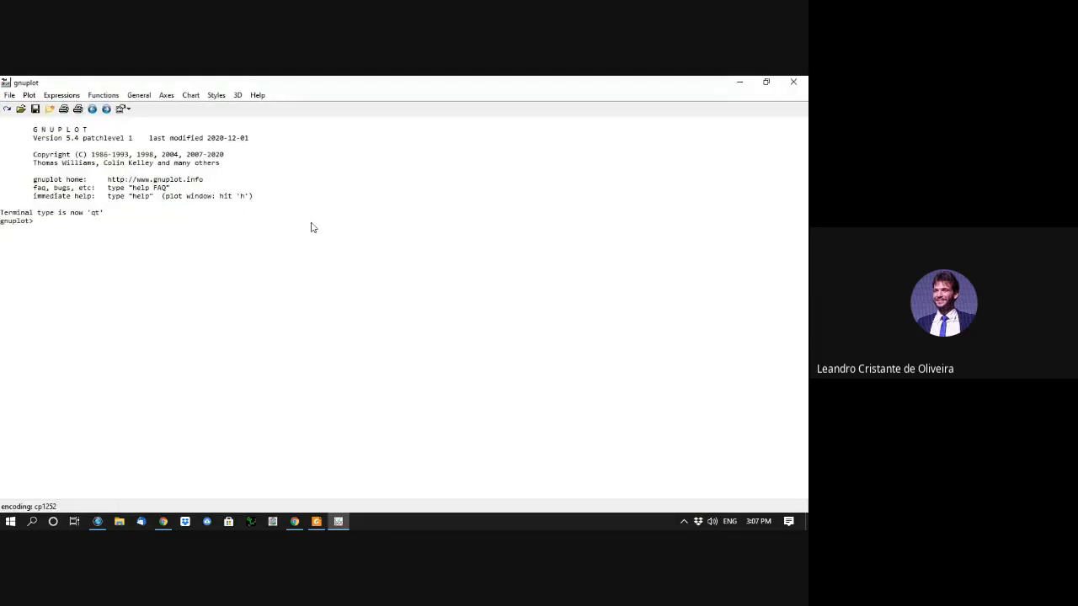
Step: Set the gnuplot console font to Consolas Regular, size 16
right_click(310, 227)
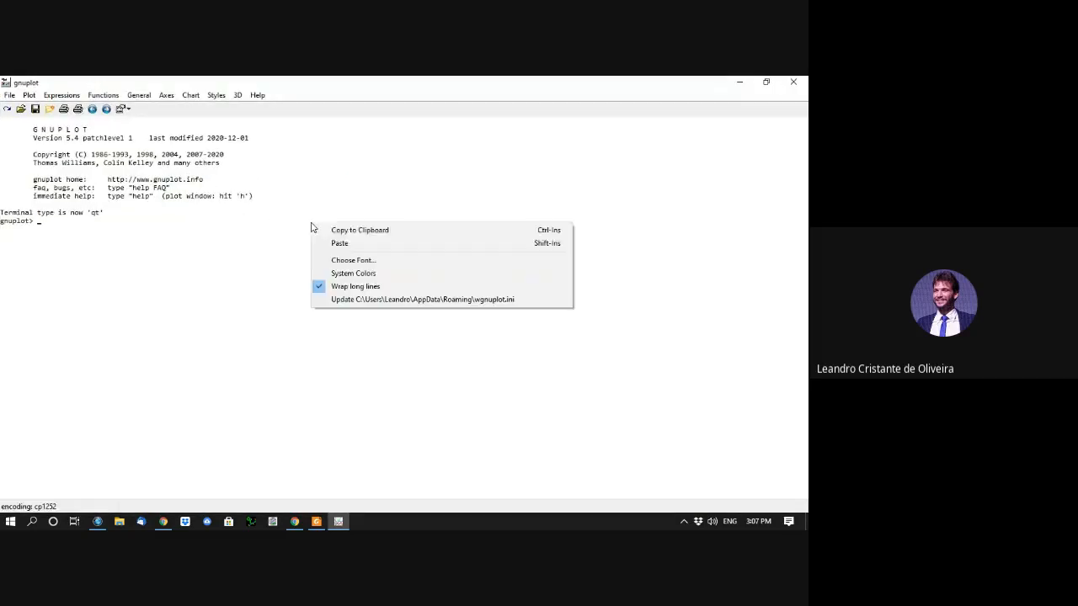
click(359, 261)
click(229, 257)
drag(194, 168, 649, 165)
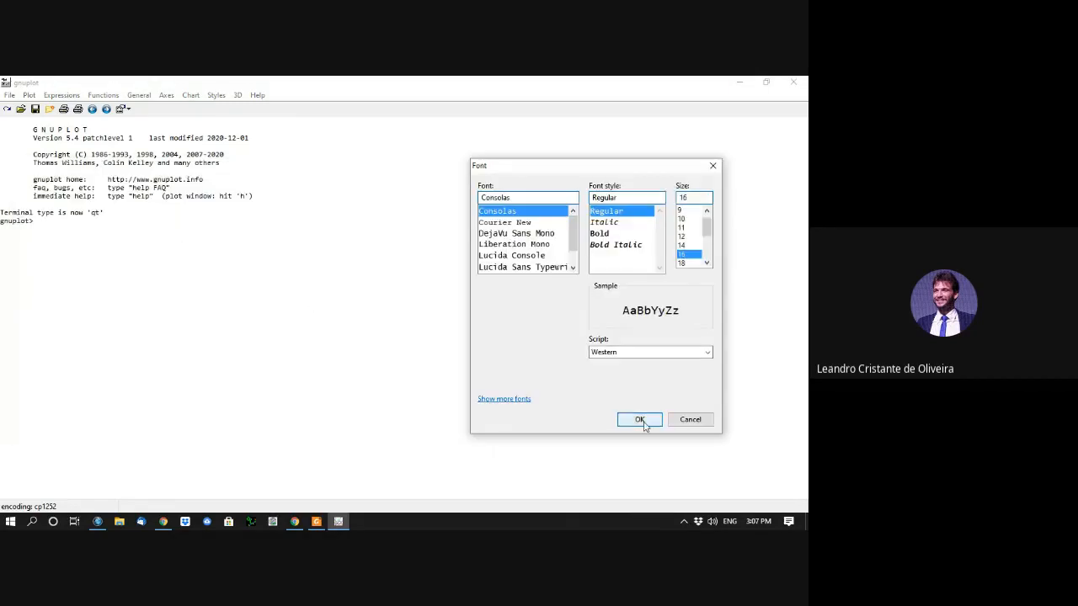
click(640, 419)
Step: Enlarge the gnuplot console font to size 22
right_click(507, 315)
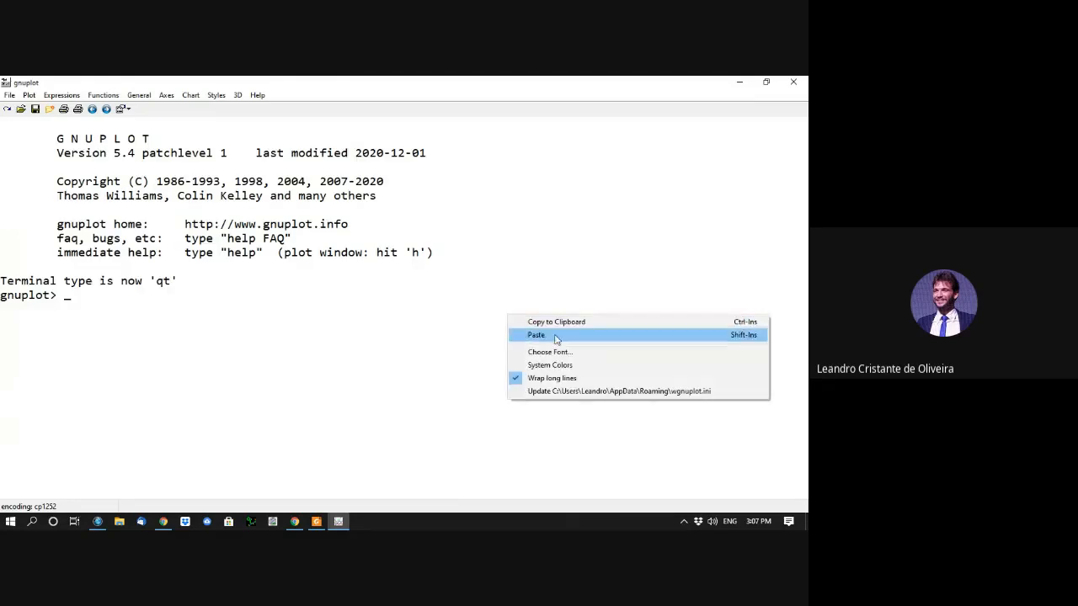
click(555, 352)
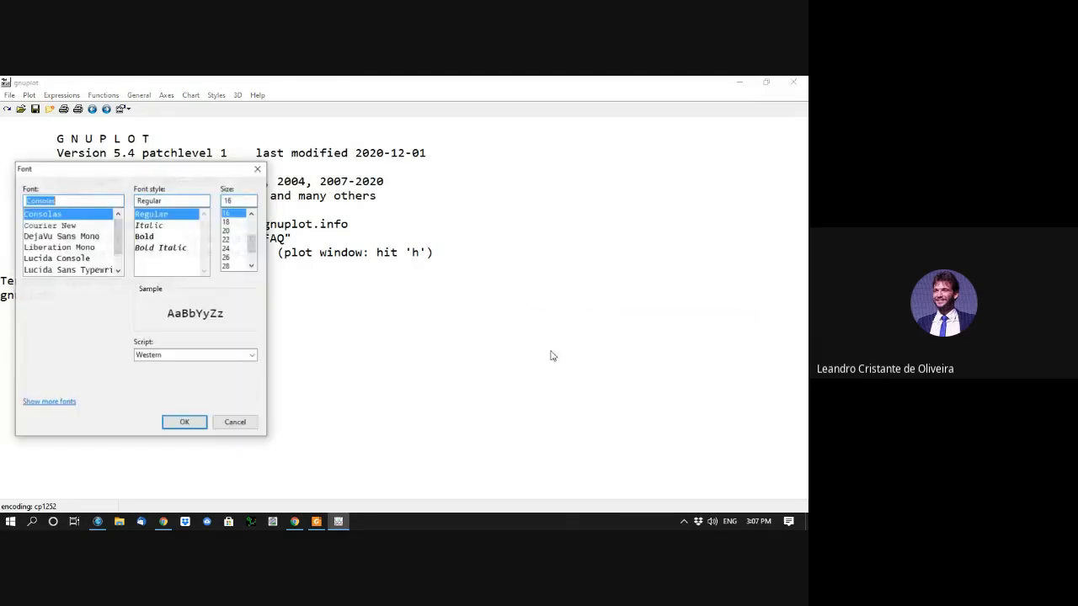
click(234, 222)
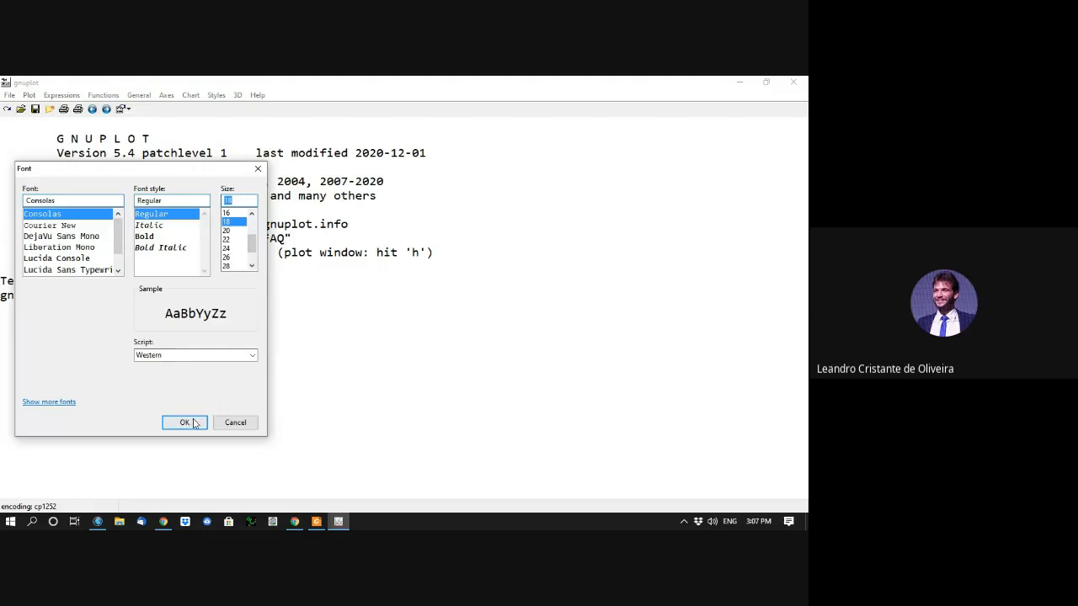
click(232, 240)
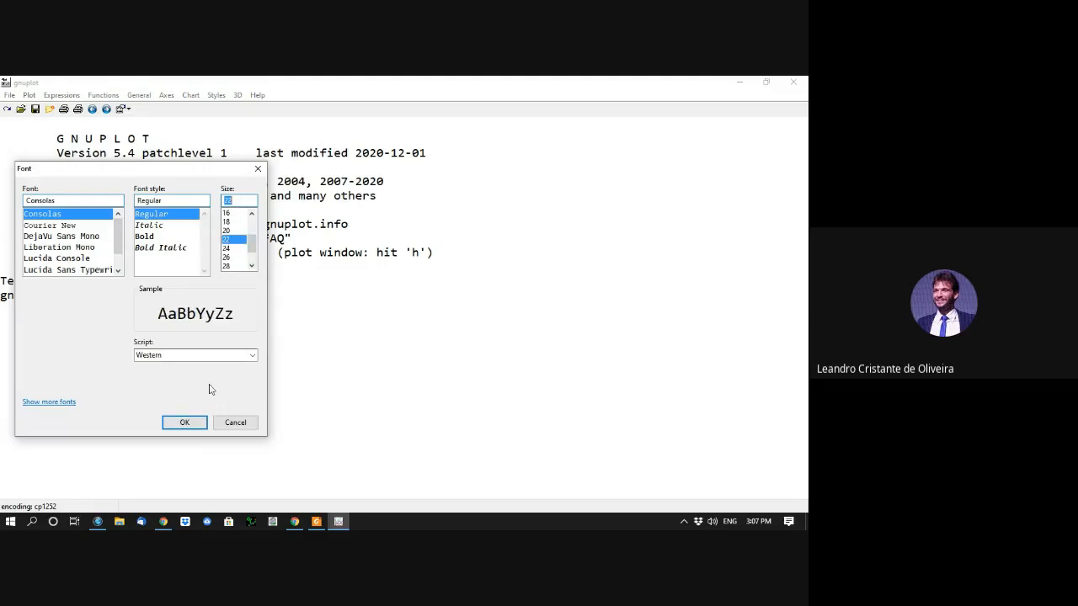
click(197, 423)
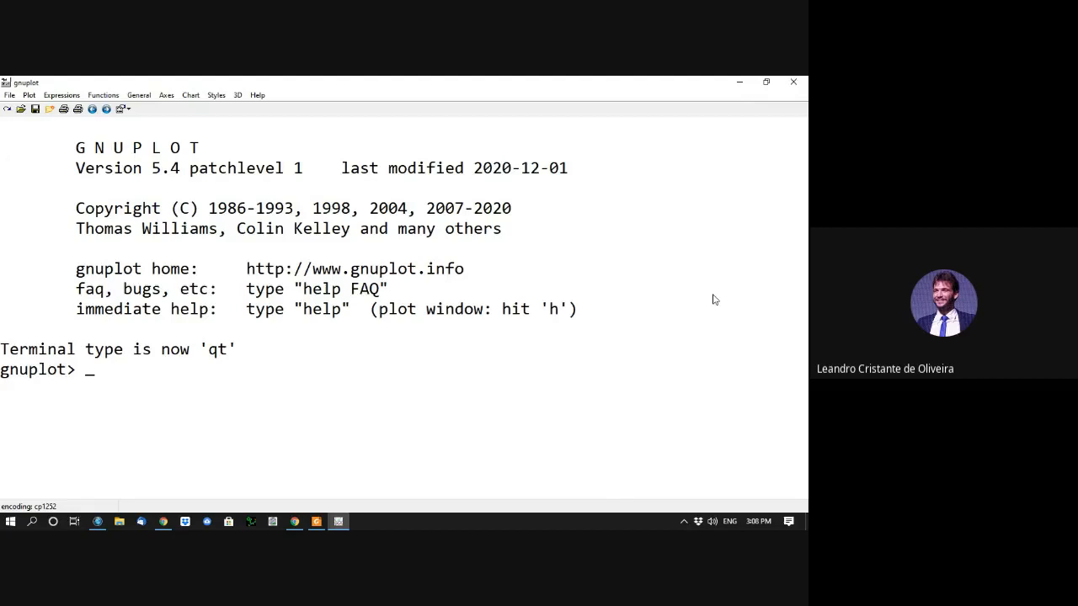
Step: Plot cos(x) from the gnuplot prompt, view the graph maximized, and restore its window size
text(plo t)
key(BackSpace)
key(BackSpace)
text(t cos(x))
key(Return)
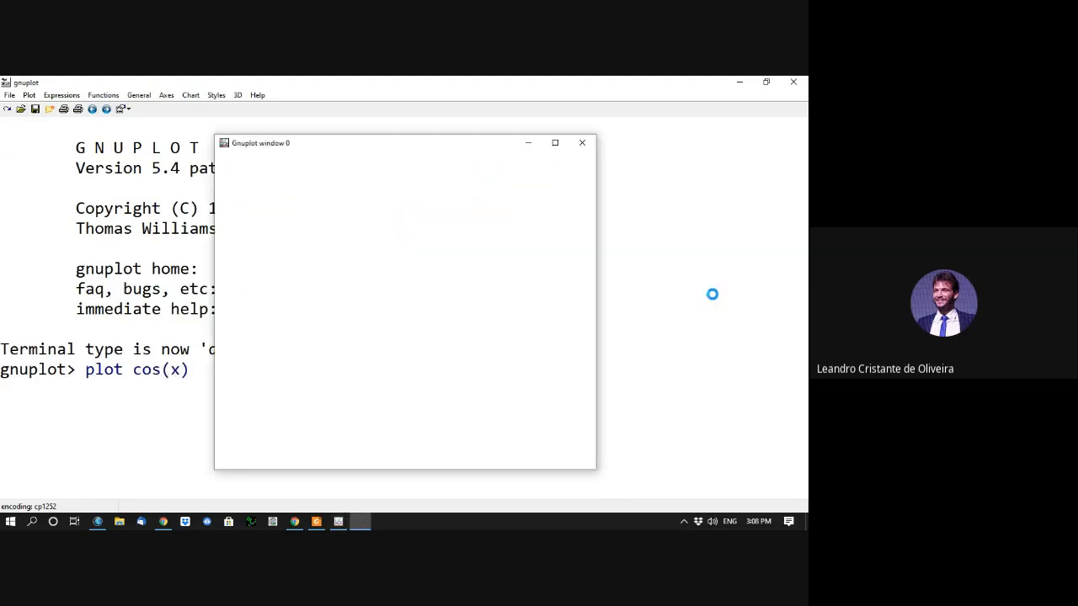
click(555, 142)
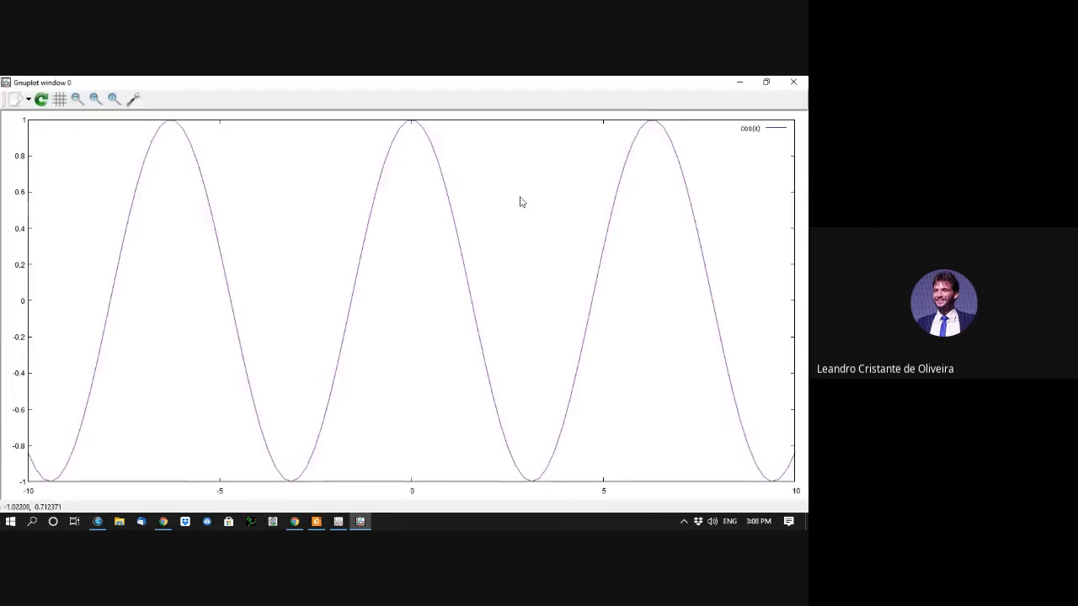
click(767, 81)
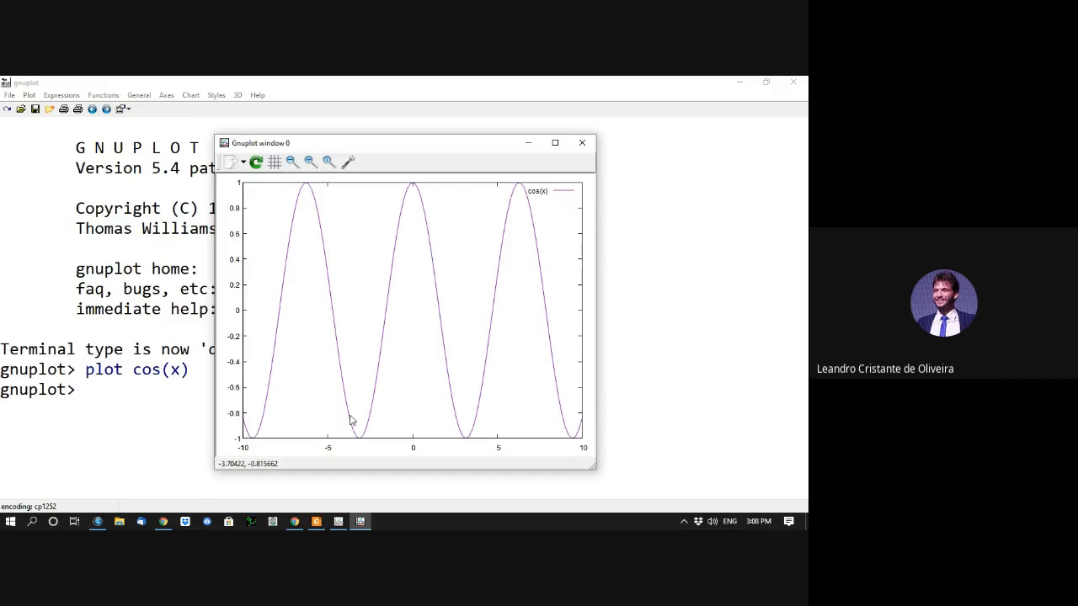
Step: Set the x-axis label to "Eixo X" from the gnuplot prompt
click(121, 399)
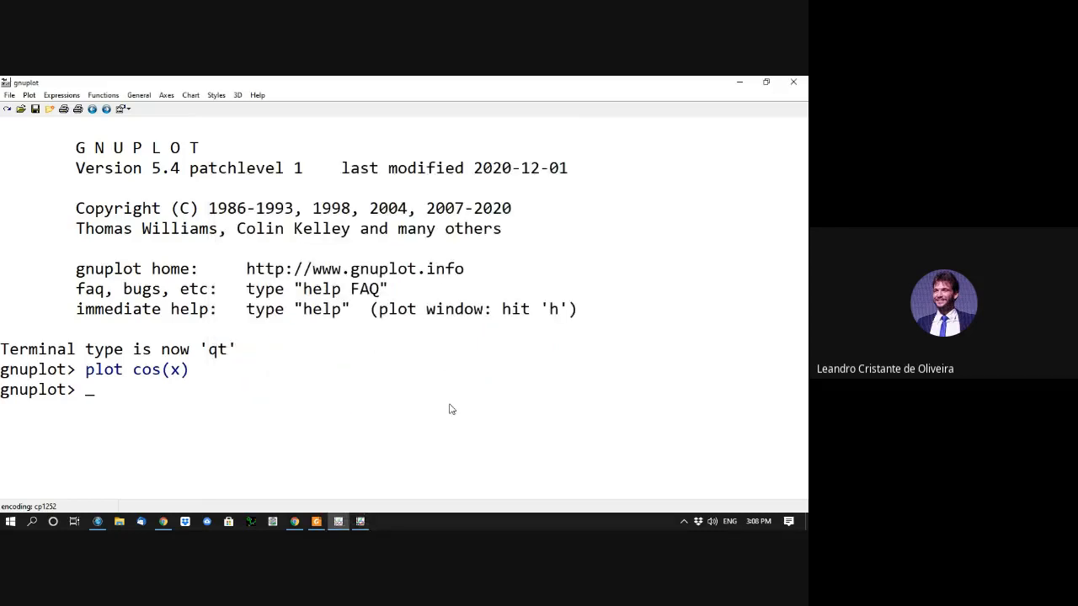
text(set xlabe)
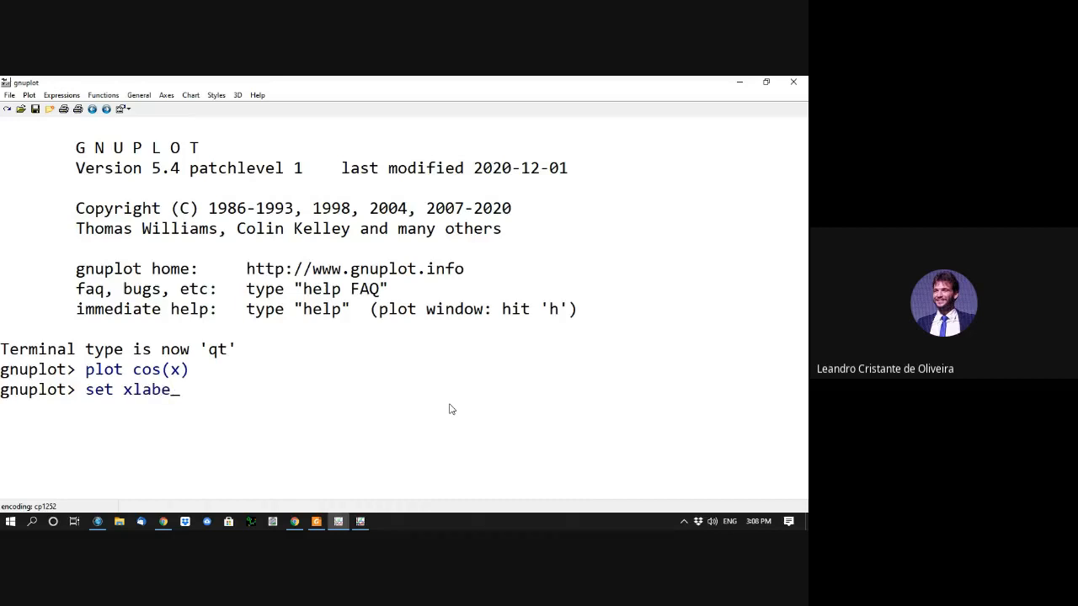
text(l "e)
key(BackSpace)
text(Eixo X")
key(Return)
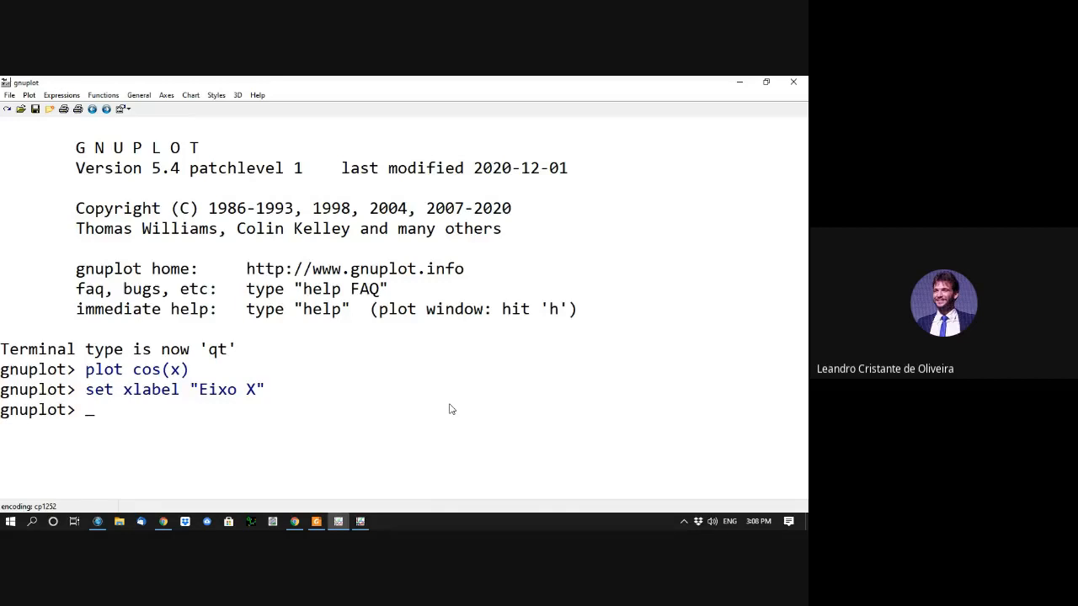
Step: Check the graph window, minimize it and replot the cosine curve with the x-axis label
click(360, 521)
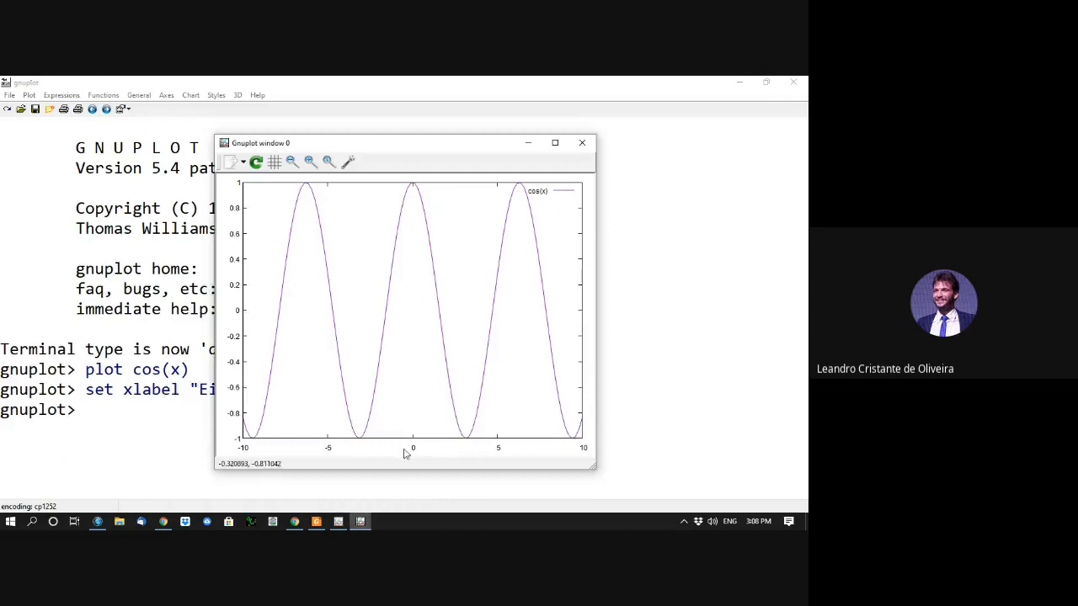
click(529, 143)
text(replot)
key(Return)
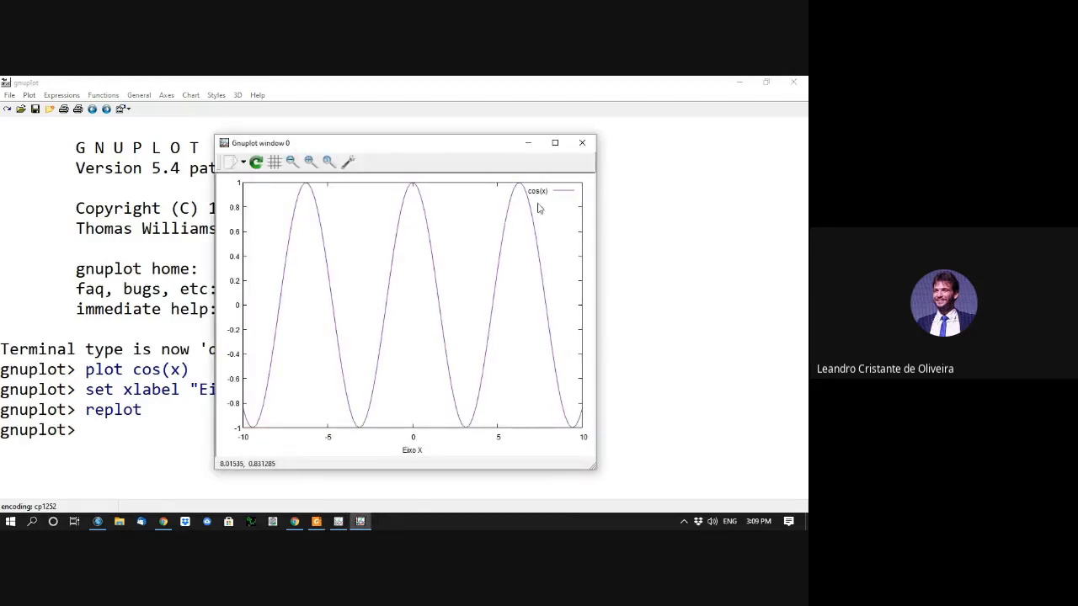
Step: Recall the earlier xlabel command and edit it to set the y-axis label to "Eixo Y"
click(167, 441)
key(Up)
key(Up)
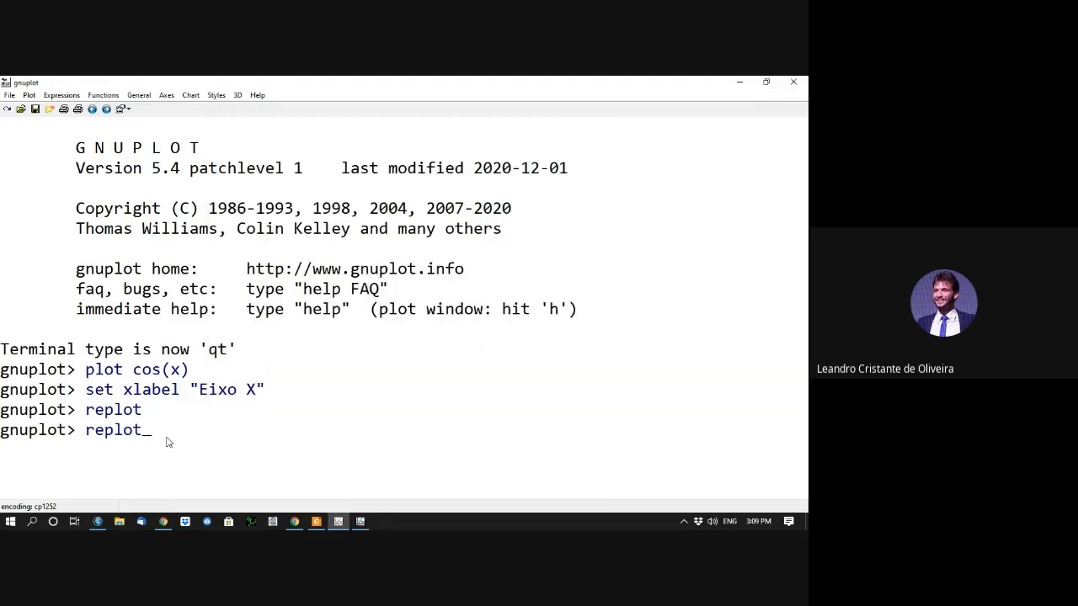
key(Left)
key(Left)
key(Left)
key(Left)
key(Left)
key(Left)
key(Left)
key(Left)
key(Left)
key(Left)
key(Left)
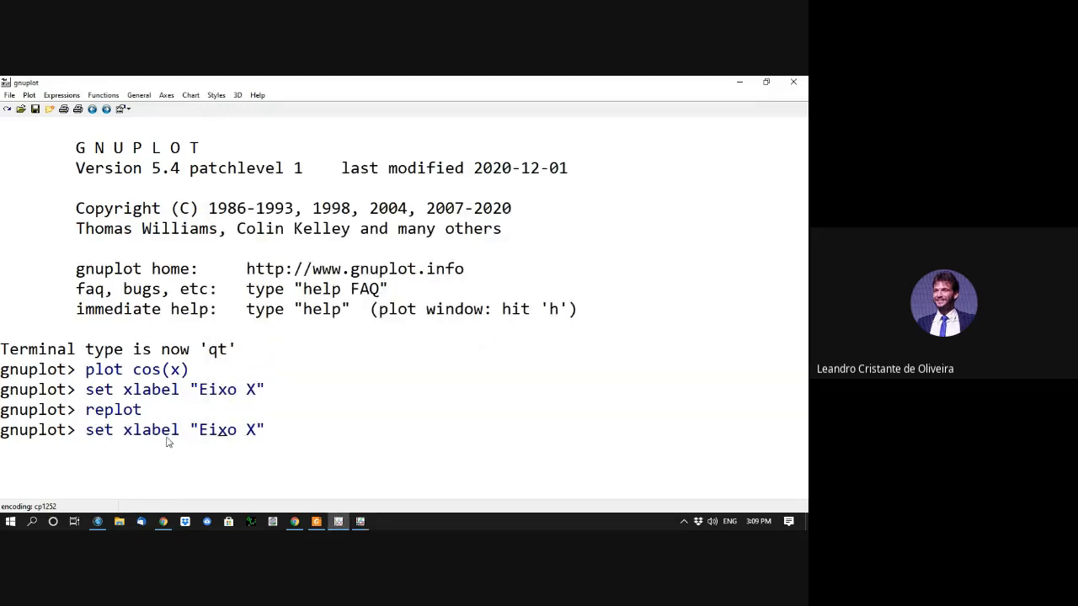
key(Left)
key(Left)
key(BackSpace)
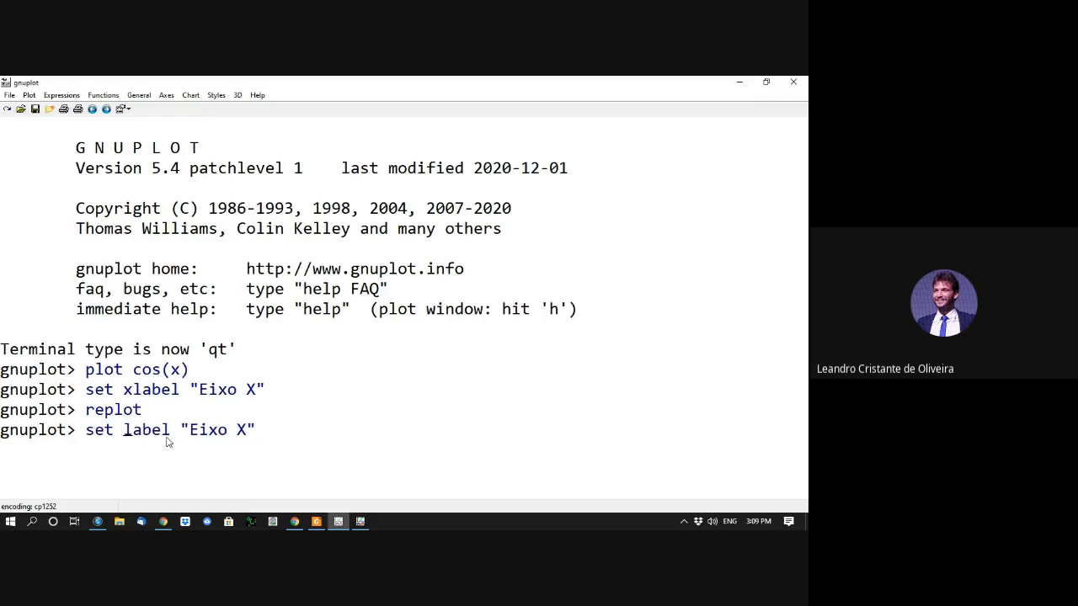
text(y)
key(Right)
key(Right)
key(Right)
key(Right)
key(Right)
key(Right)
key(Right)
key(Right)
key(Right)
key(Right)
key(Right)
key(Right)
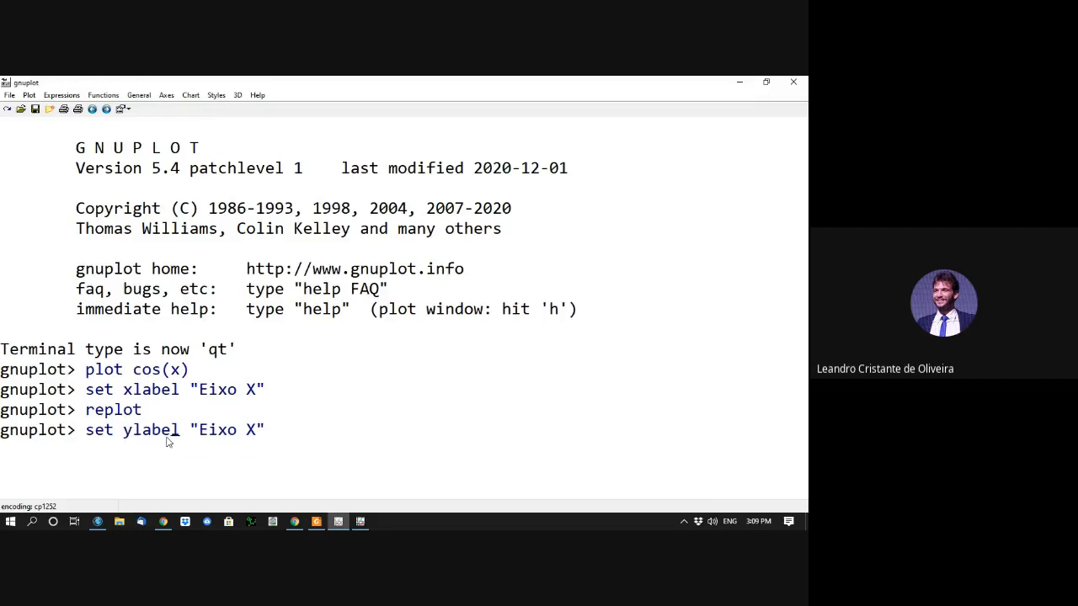
key(Delete)
text(Y)
key(Return)
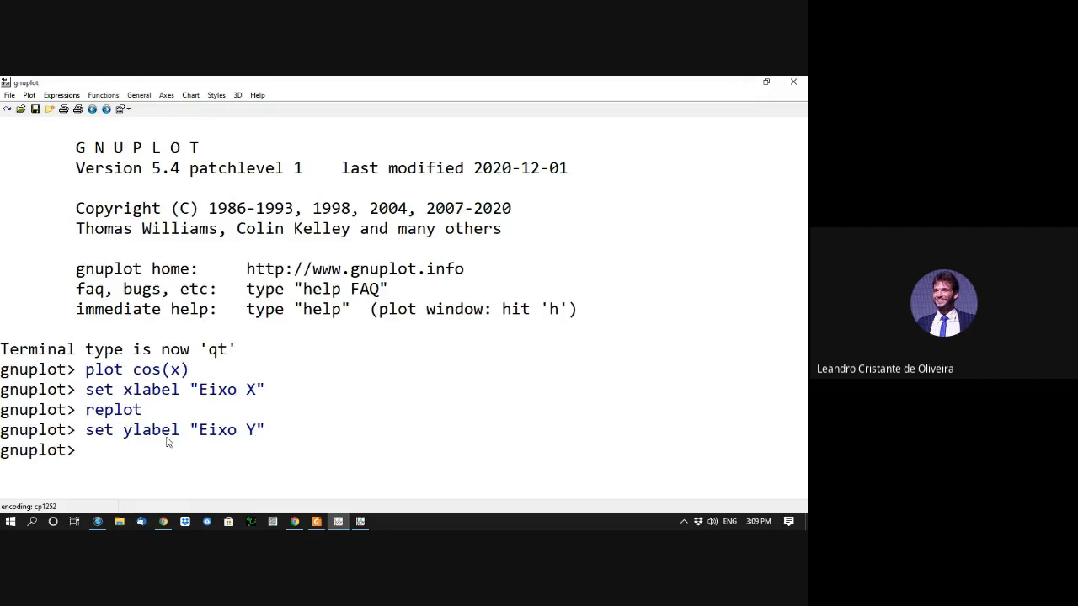
Step: Replot the graph with the y-axis label, view it maximized, and restore its window size
click(360, 523)
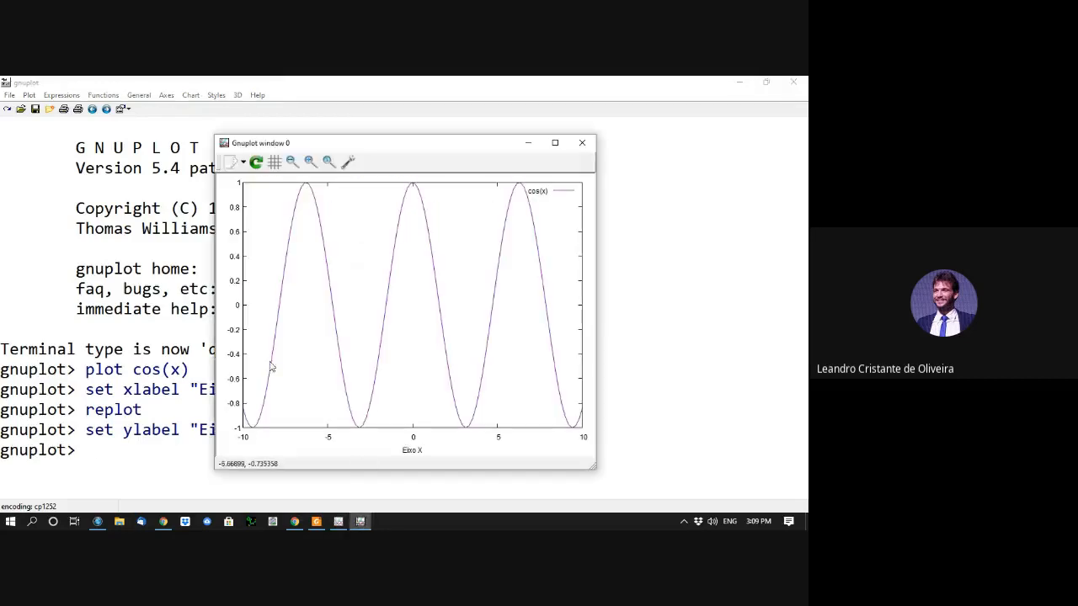
click(127, 451)
text(replot)
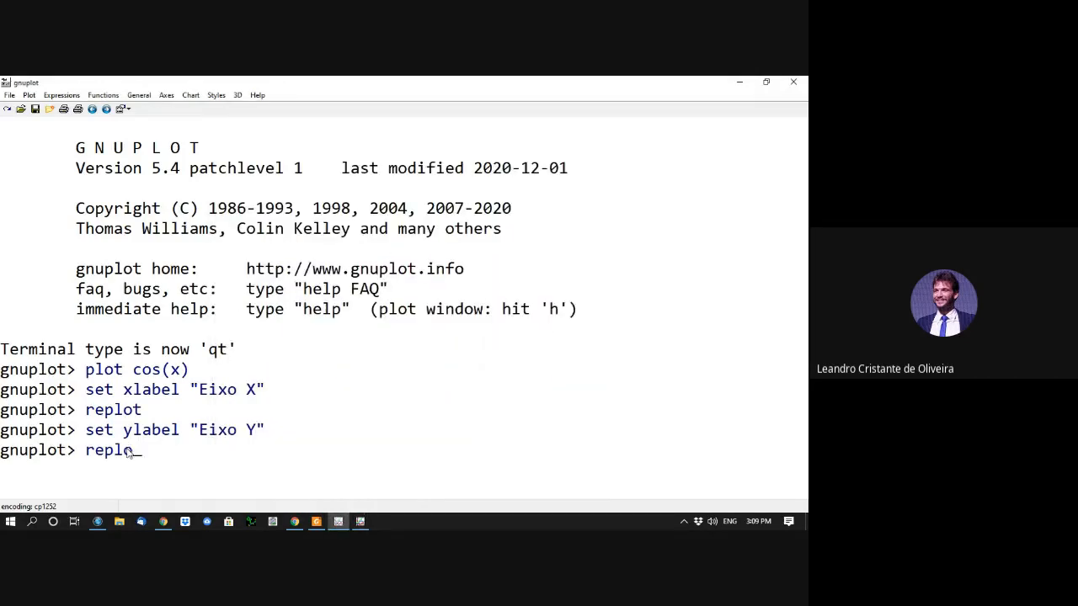
key(Return)
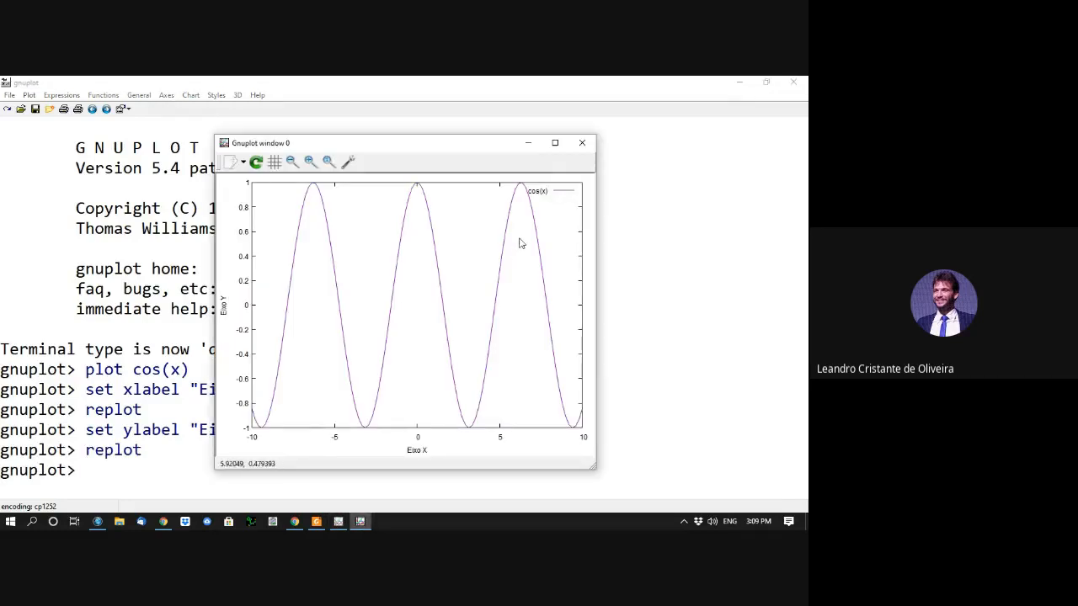
click(555, 143)
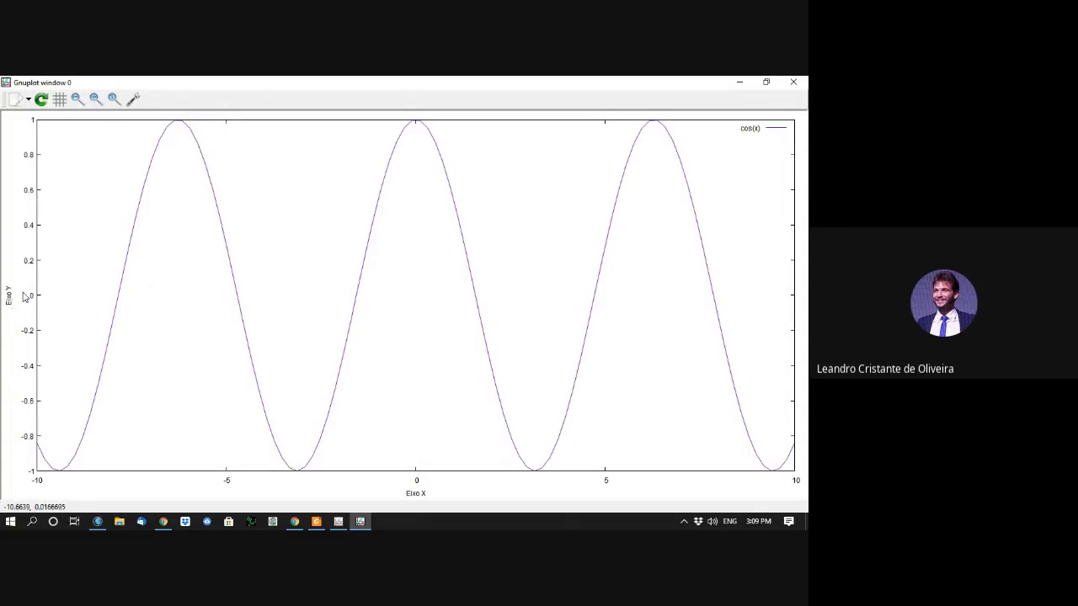
click(768, 84)
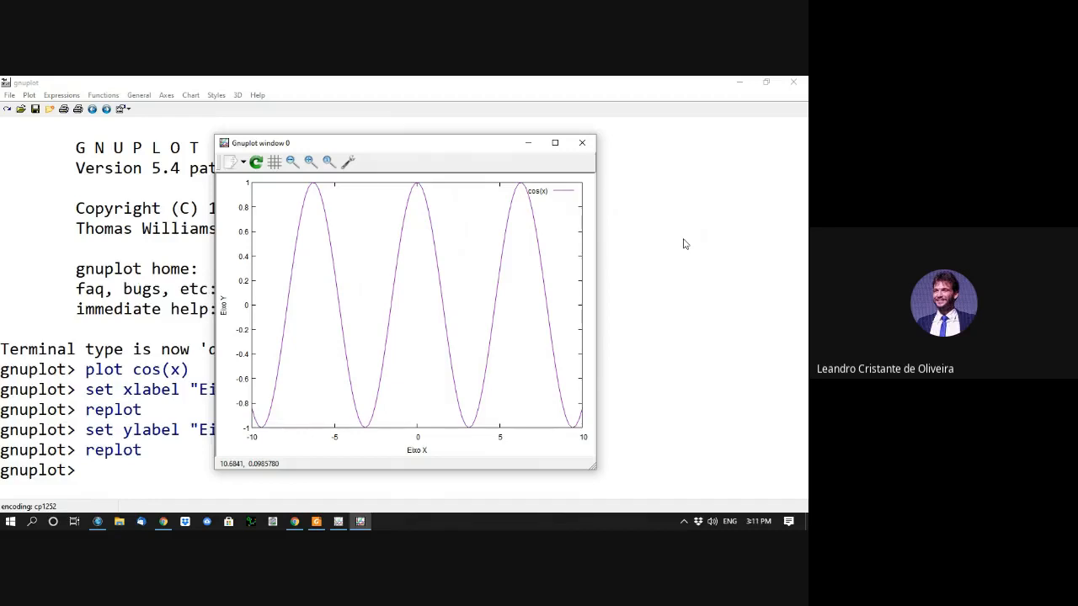
Step: Close the graph window and set the gnuplot terminal type to dumb
click(582, 142)
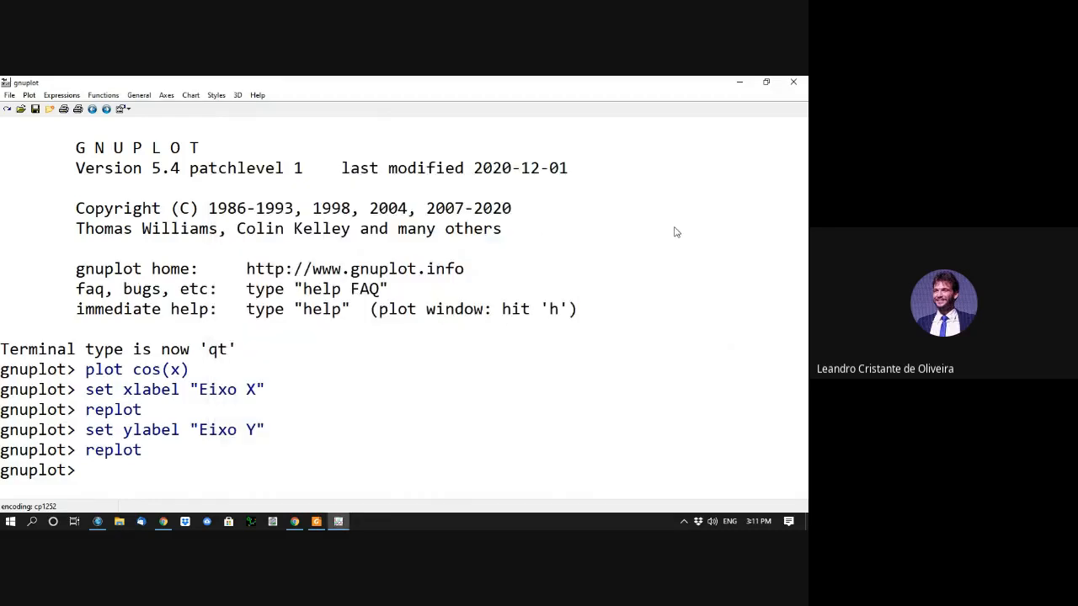
text(set ter)
text(m)
text( dube)
key(BackSpace)
key(BackSpace)
text(mb)
key(Return)
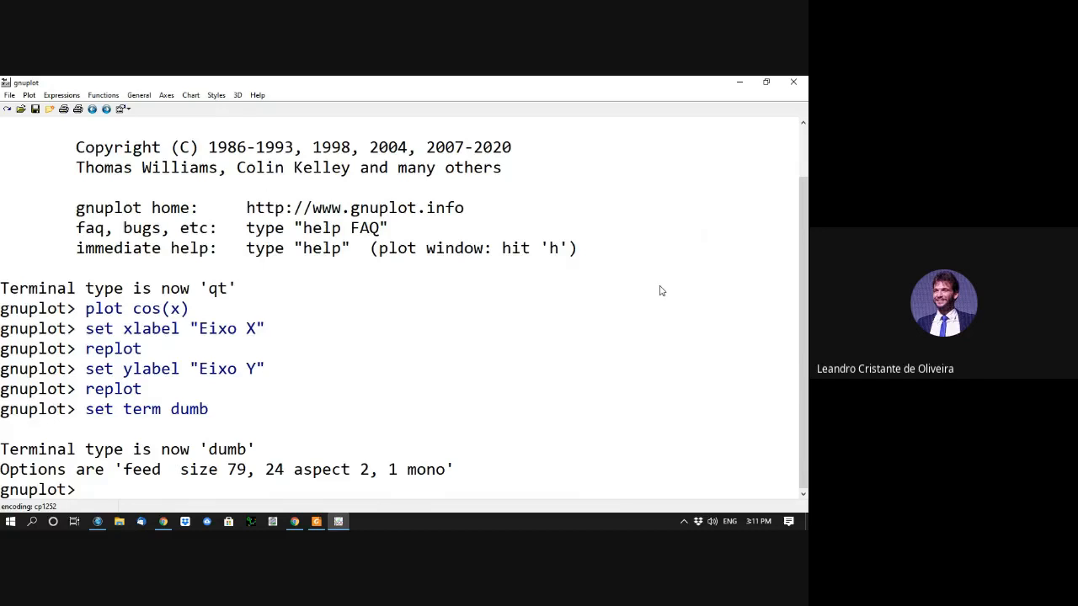
Step: Replot the cosine curve as text in the console and look over the whole ASCII graph
text(replot)
key(Return)
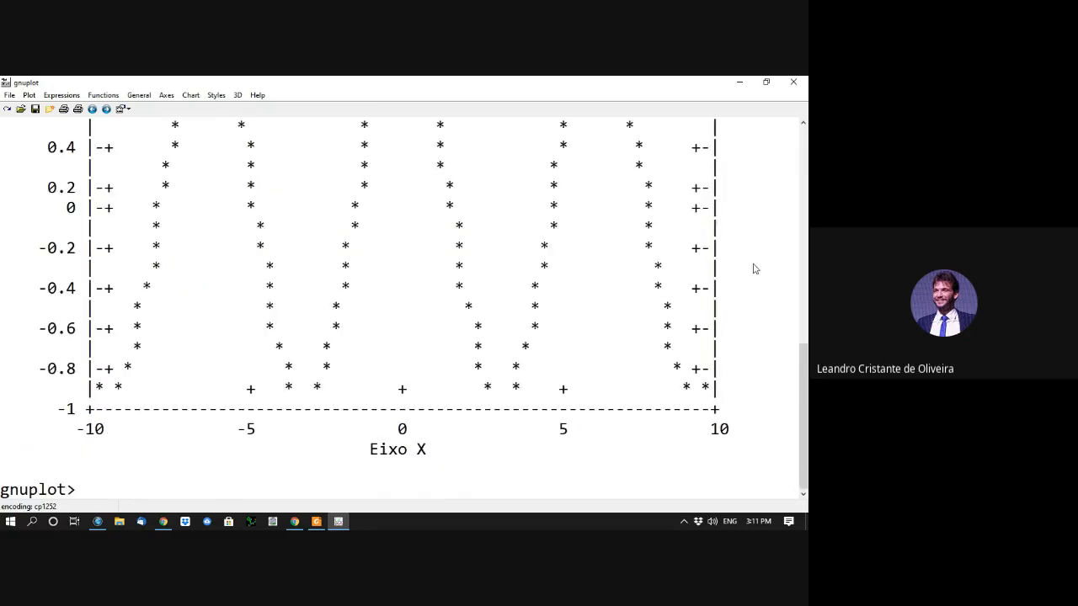
drag(806, 386, 807, 327)
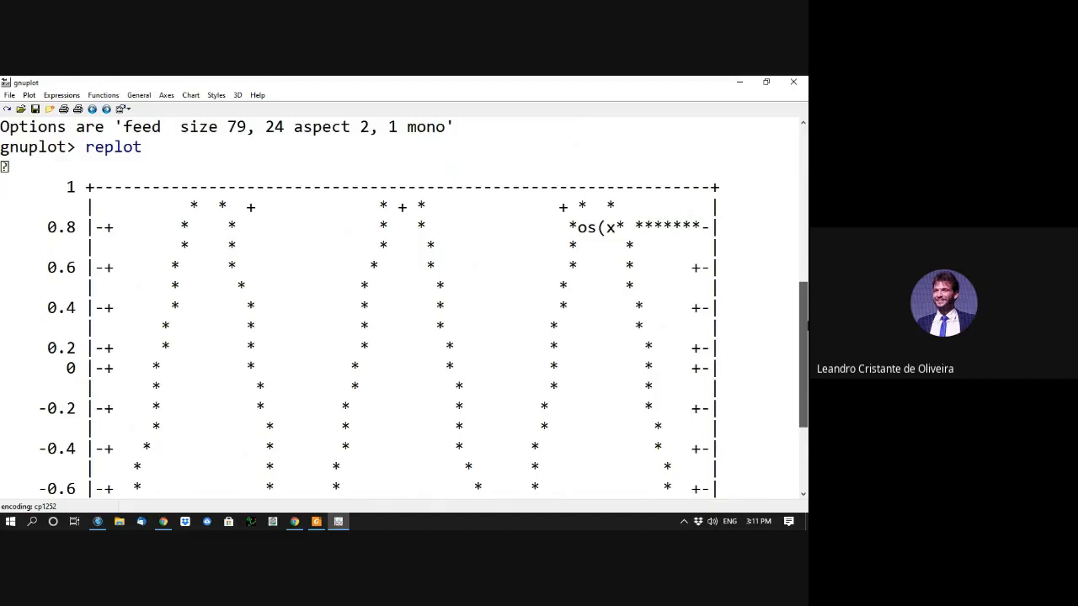
drag(807, 325, 807, 404)
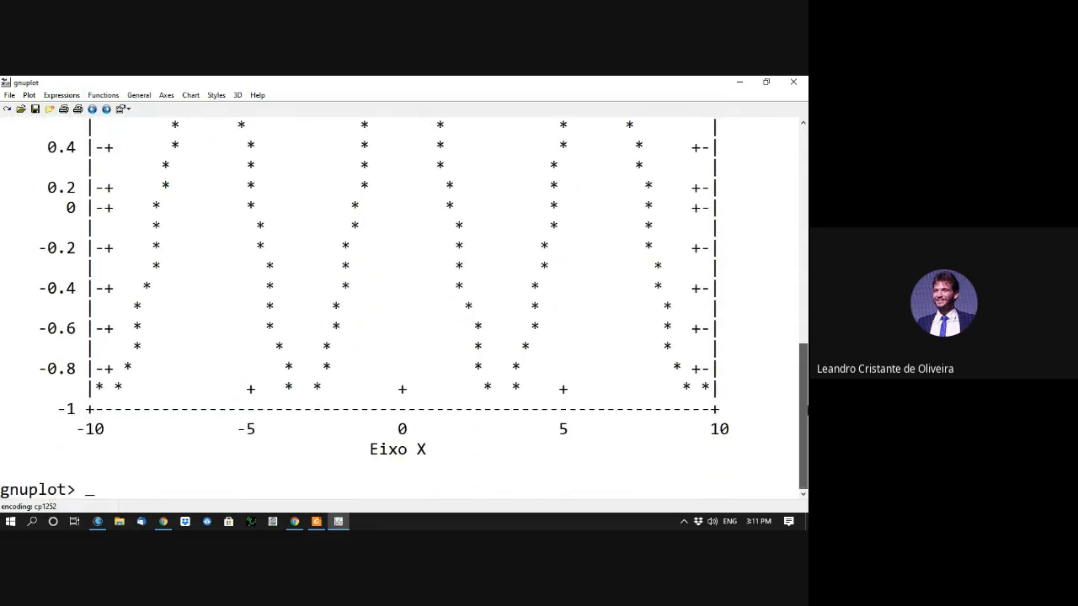
drag(806, 410, 807, 287)
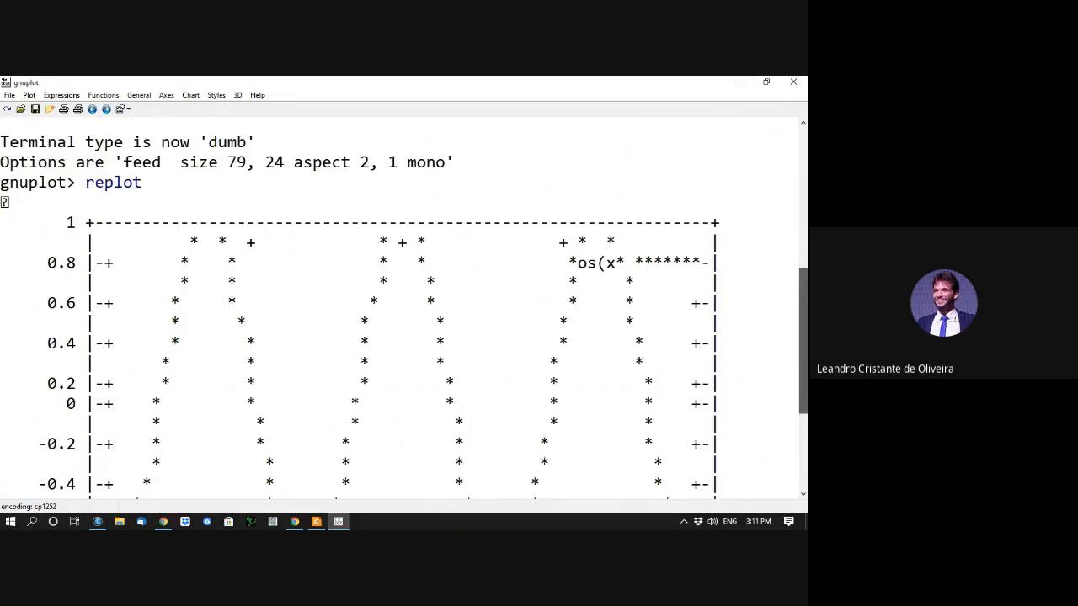
drag(807, 287, 807, 371)
Step: List gnuplot's available terminal types and review entries such as cairolatex, canvas, png, pslatex and qt
text(set term)
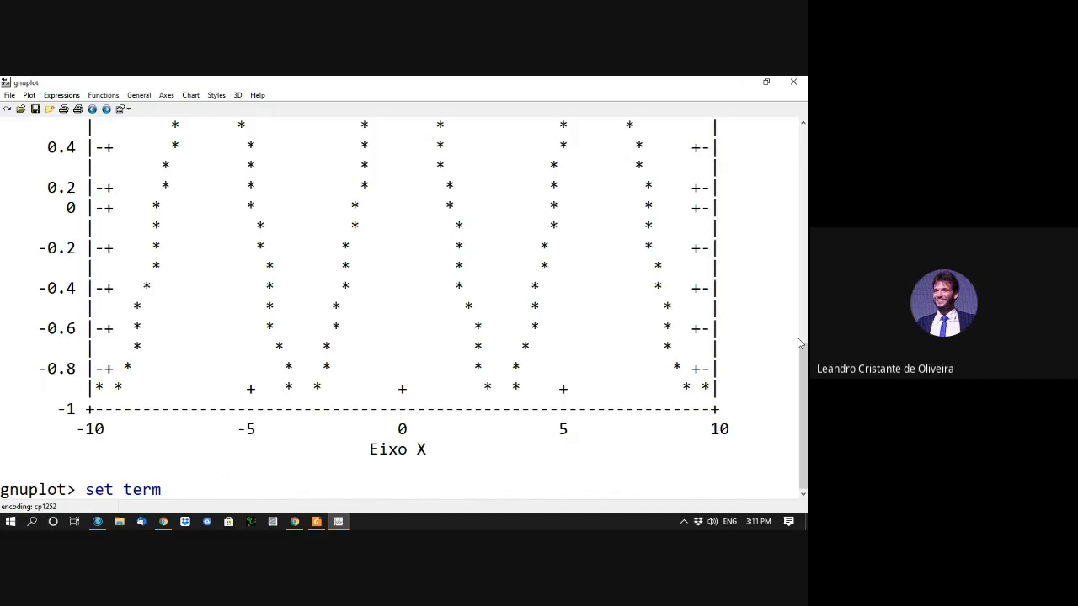
key(Return)
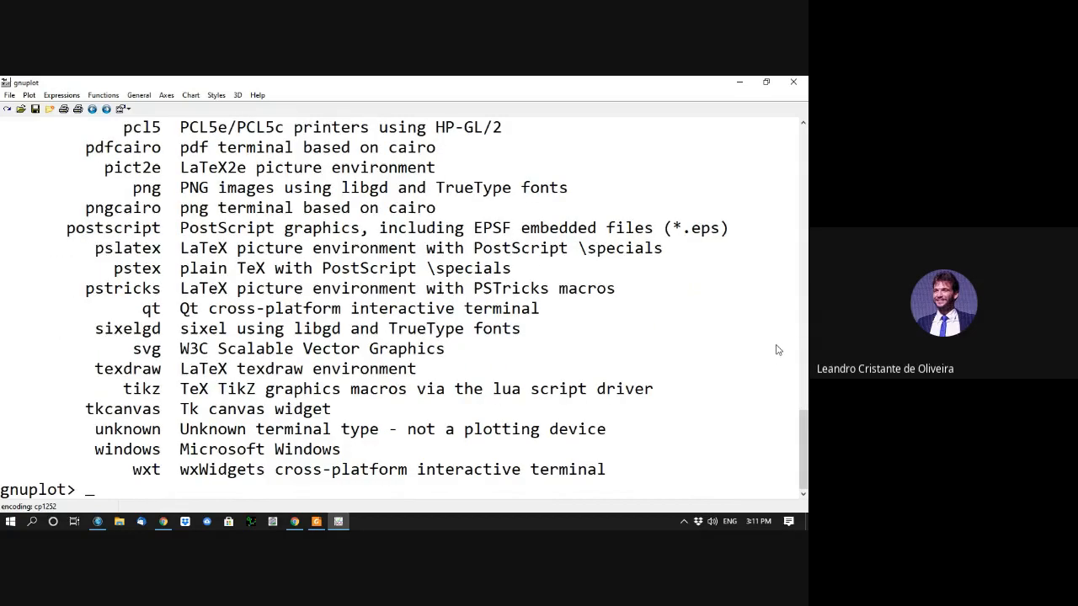
scroll(778, 347, up, 3)
scroll(778, 347, up, 7)
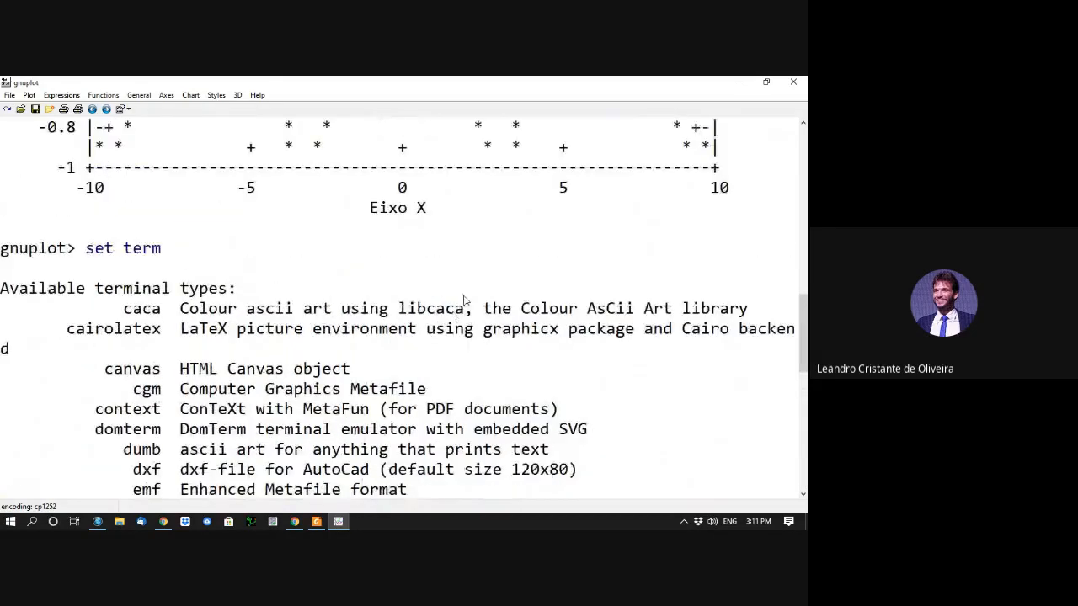
scroll(467, 305, down, 1)
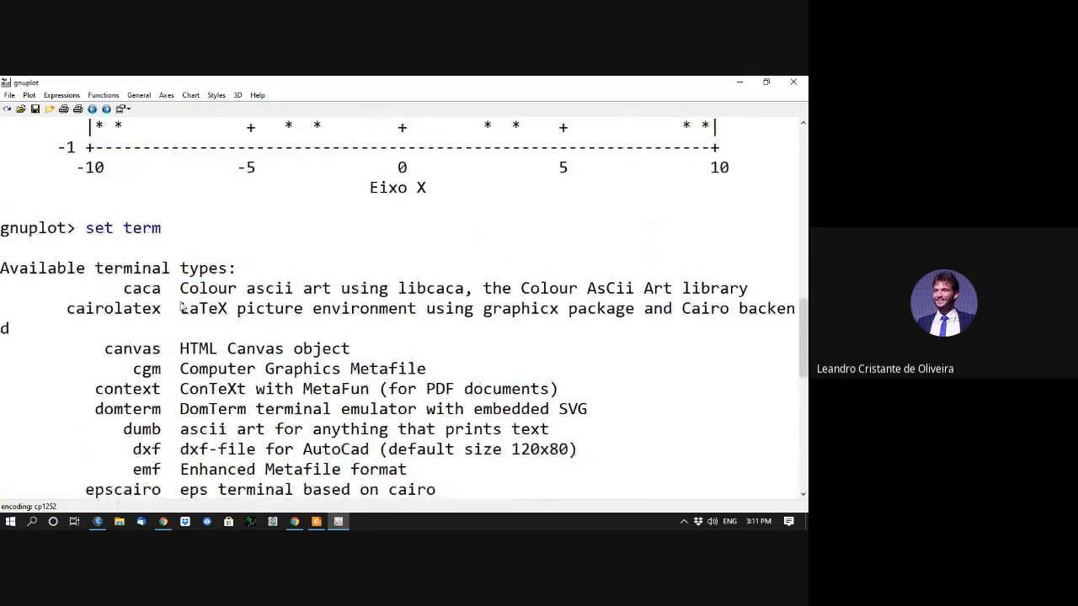
drag(68, 310, 146, 317)
scroll(259, 288, down, 1)
scroll(259, 289, down, 1)
drag(125, 328, 158, 328)
drag(114, 393, 167, 393)
scroll(324, 284, down, 6)
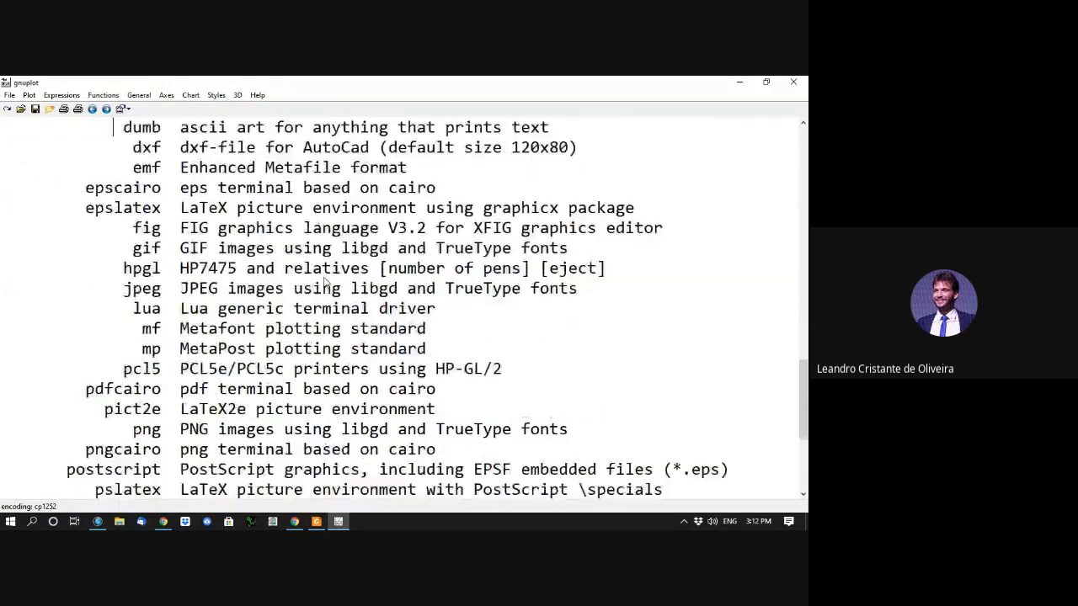
drag(123, 309, 166, 309)
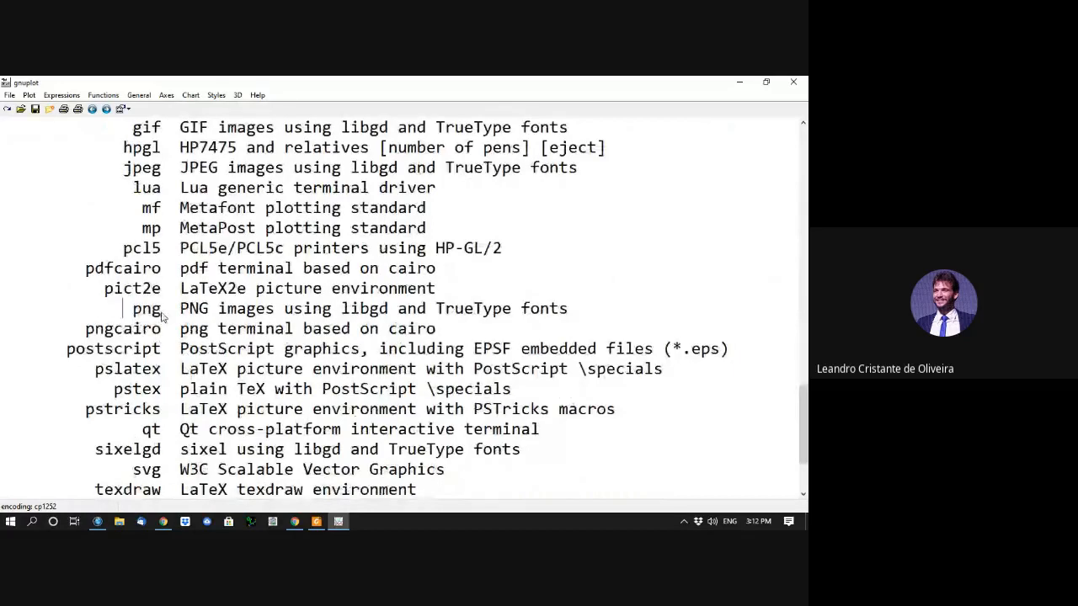
drag(94, 371, 169, 373)
scroll(370, 347, down, 1)
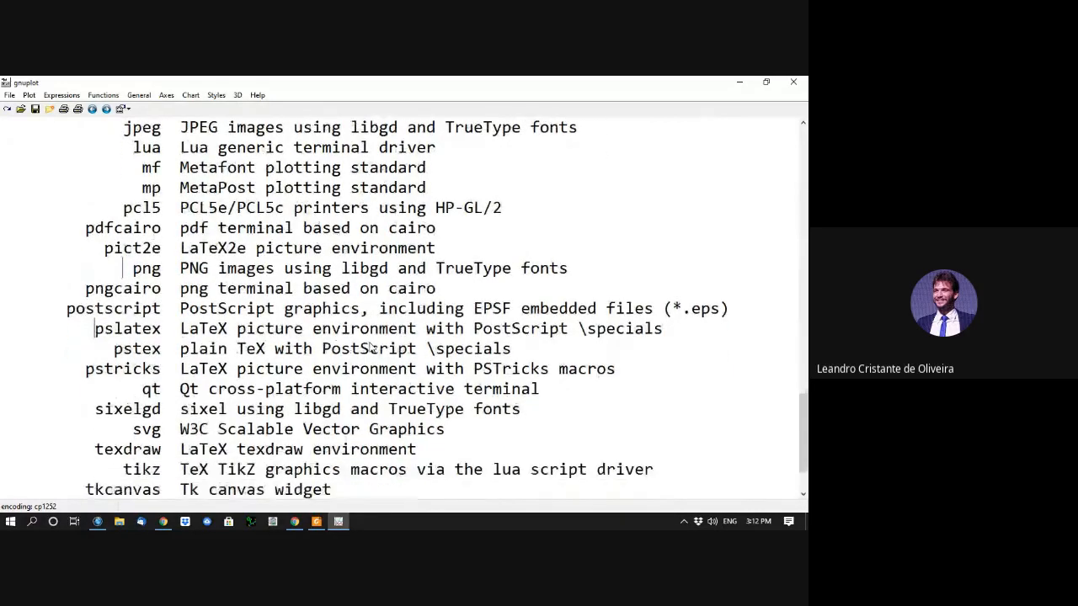
drag(133, 390, 160, 390)
scroll(340, 249, down, 2)
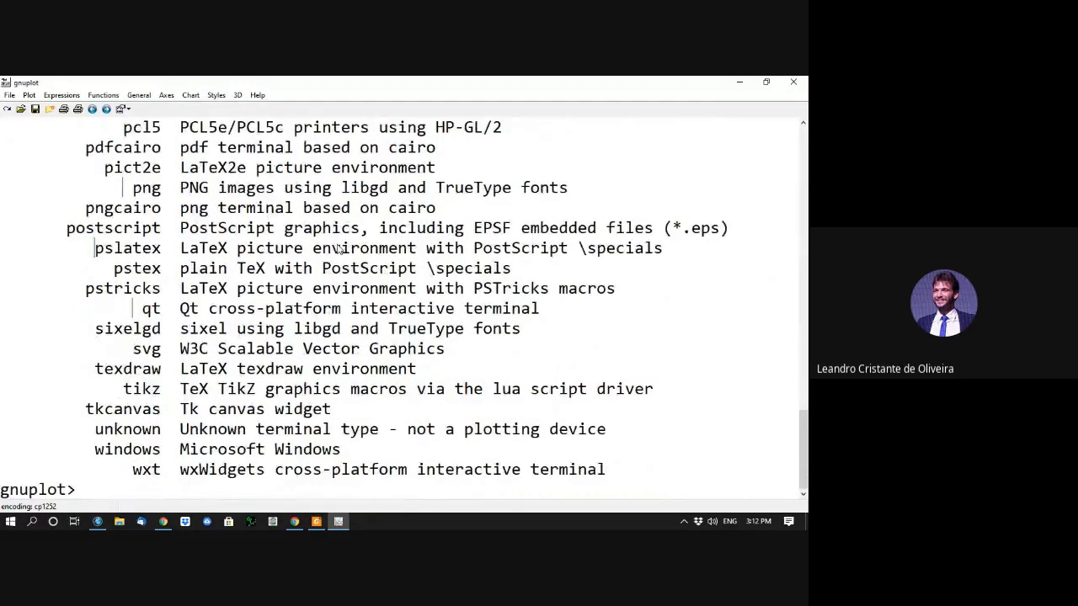
Step: Set the gnuplot terminal type to windows
text(set term windows)
key(Return)
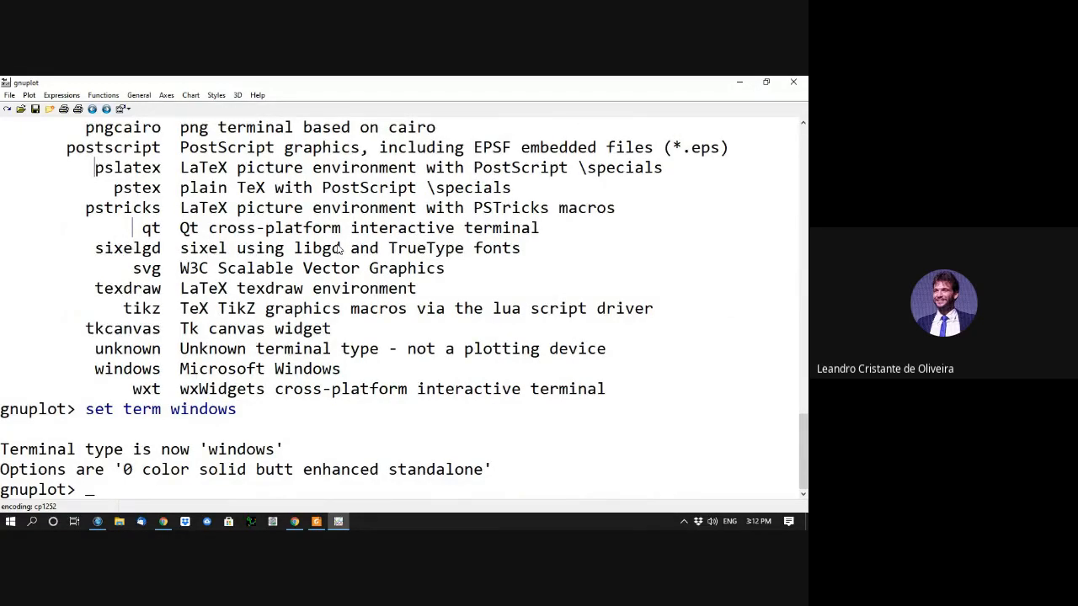
text(test)
key(BackSpace)
key(BackSpace)
key(BackSpace)
key(BackSpace)
text(term term)
key(BackSpace)
key(BackSpace)
key(BackSpace)
key(BackSpace)
key(BackSpace)
key(BackSpace)
key(BackSpace)
key(BackSpace)
key(BackSpace)
Step: List the available terminal types again and read through the list to its end
text(set term)
key(Return)
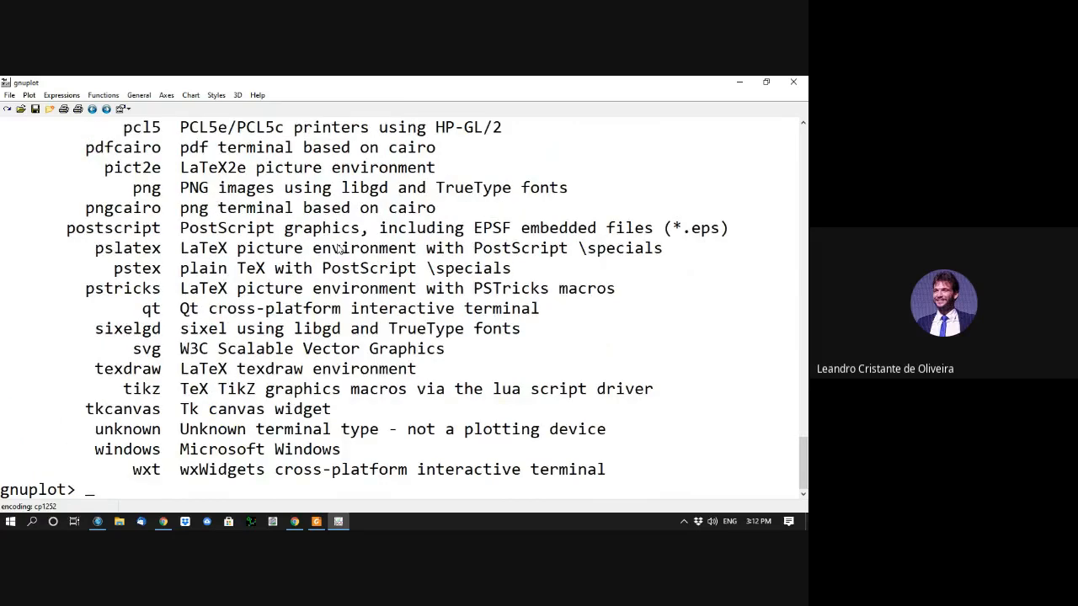
scroll(407, 233, up, 11)
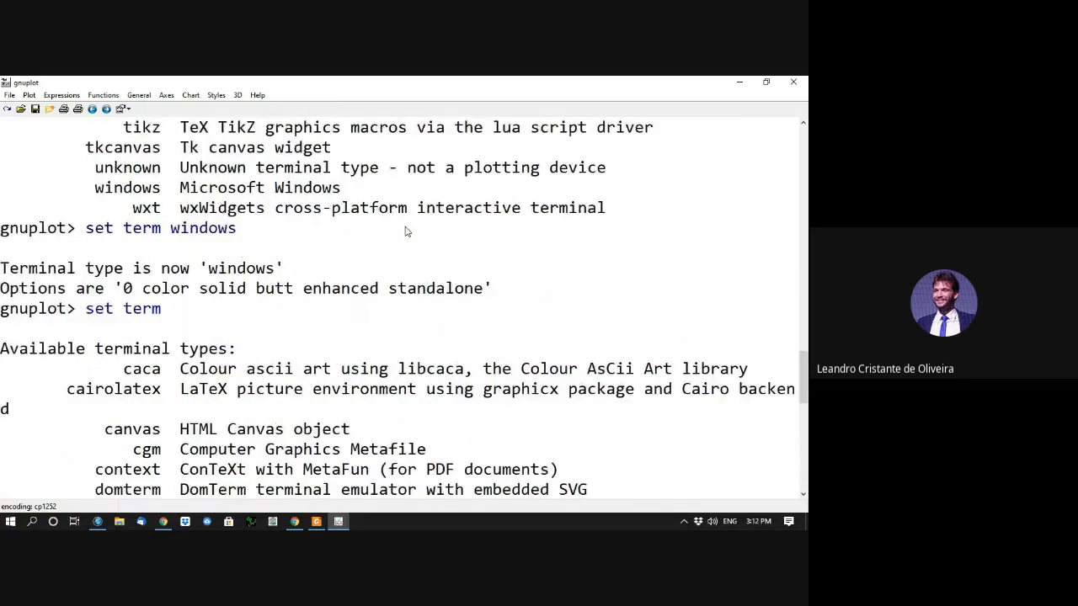
scroll(405, 230, down, 6)
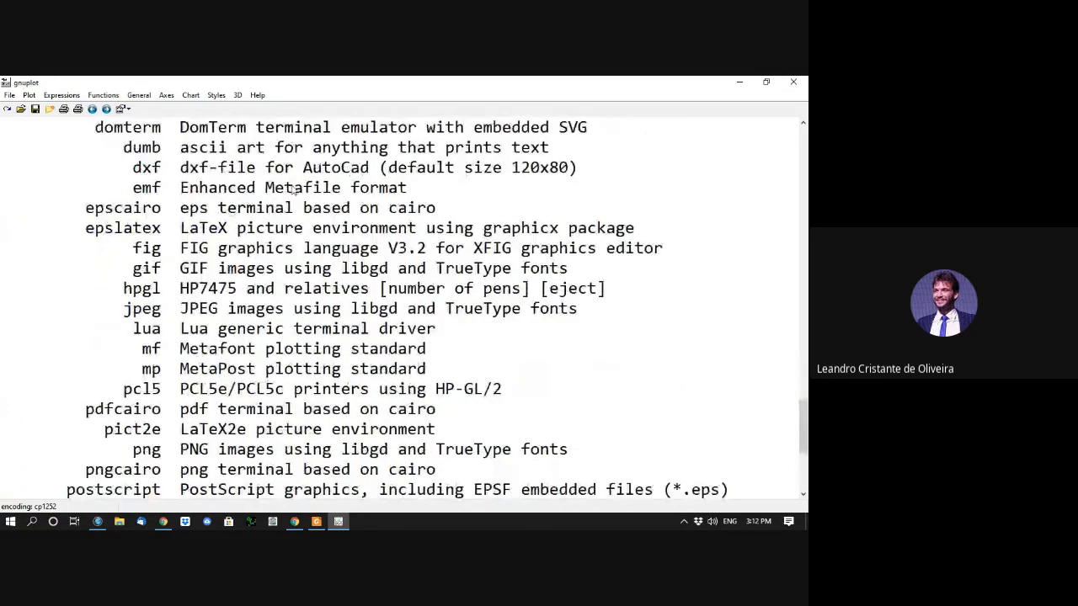
scroll(293, 190, down, 5)
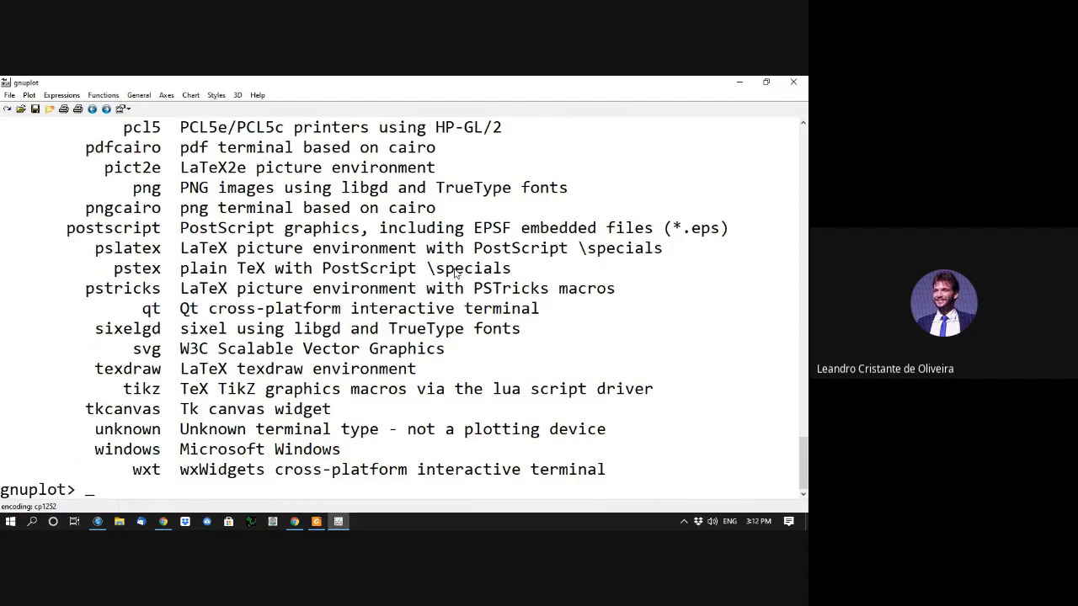
Step: Run gnuplot's test command on the windows terminal
text(test)
key(Return)
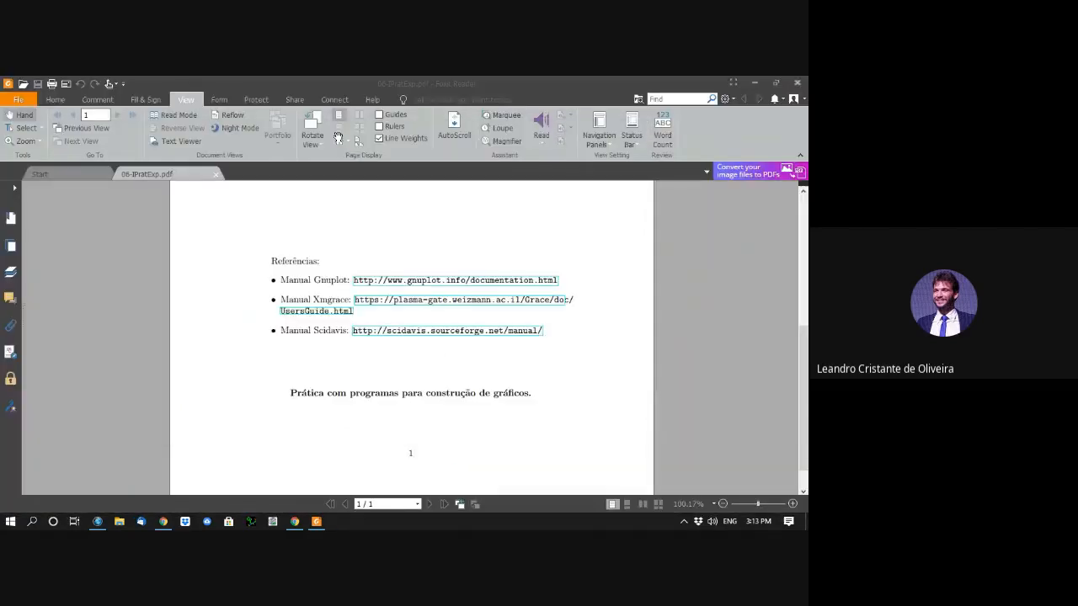
Step: Find and launch gnuplot from the Windows search
click(32, 522)
text(gnuplot)
key(Return)
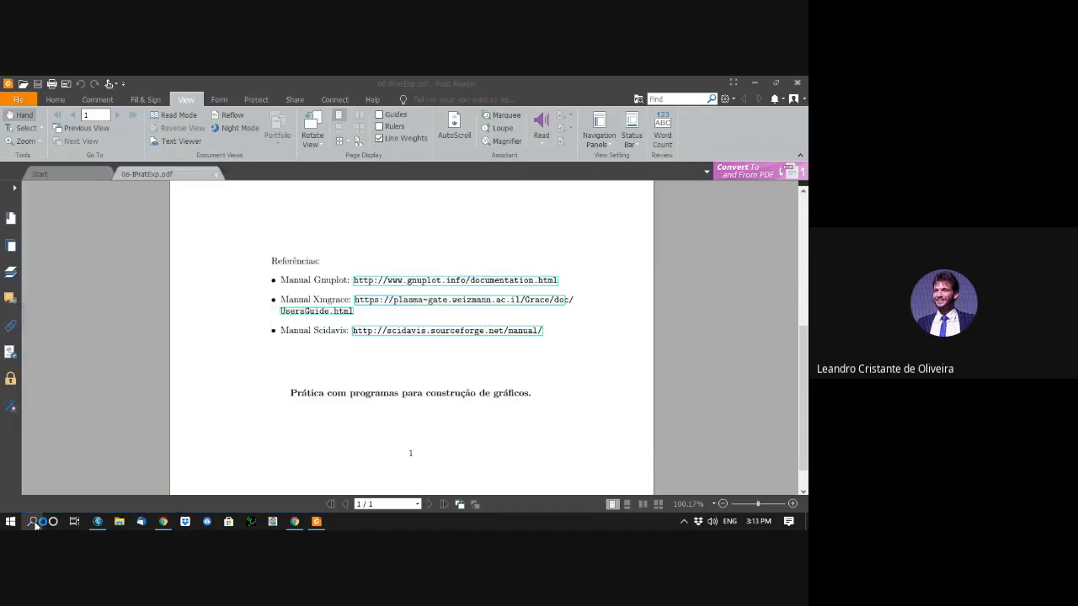
Step: Set the gnuplot console font size to 22
right_click(337, 295)
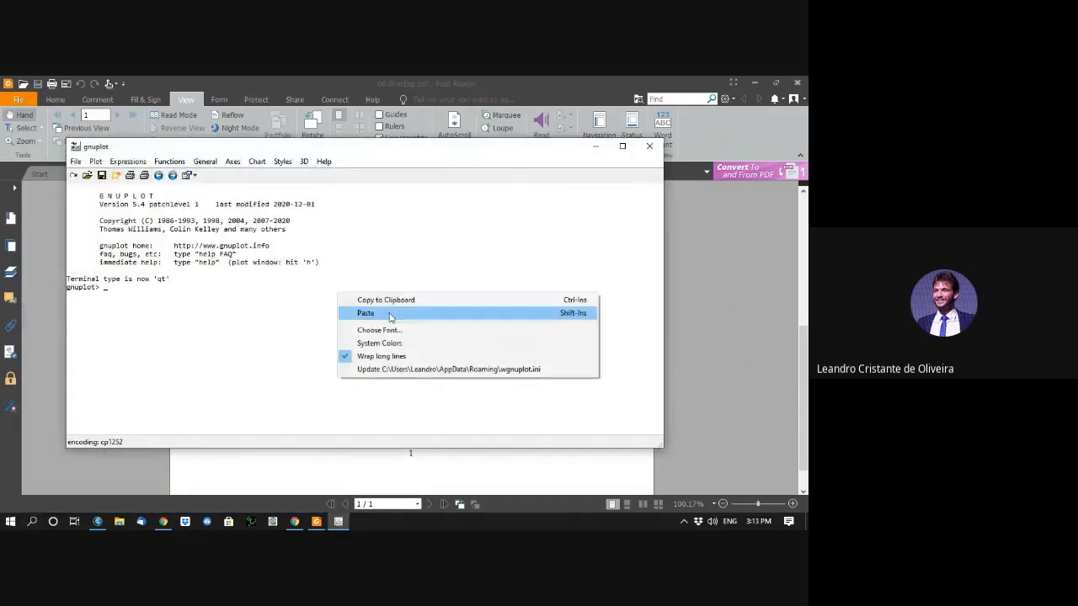
click(393, 330)
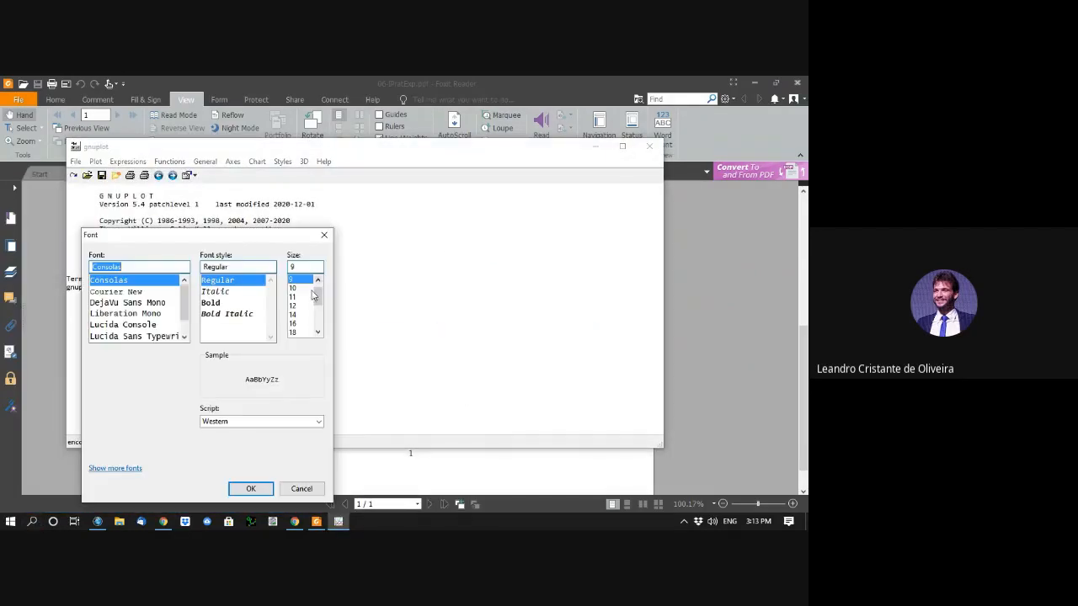
click(319, 333)
click(318, 333)
click(318, 333)
click(319, 333)
click(299, 298)
click(301, 306)
click(251, 489)
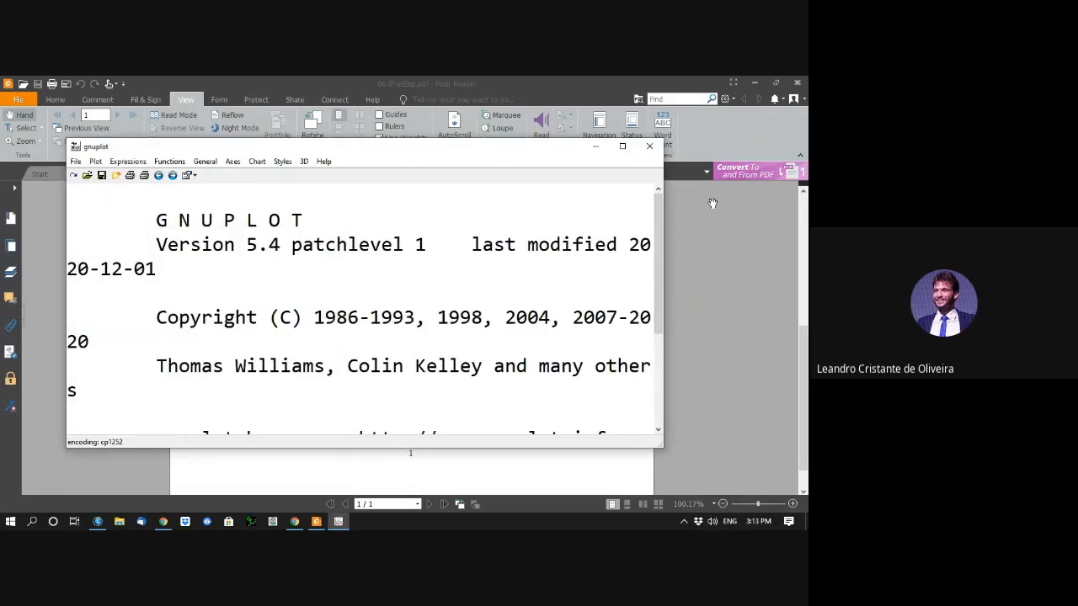
Step: Maximize the gnuplot console window and reduce its font size slightly
click(622, 147)
right_click(389, 262)
click(406, 294)
click(236, 213)
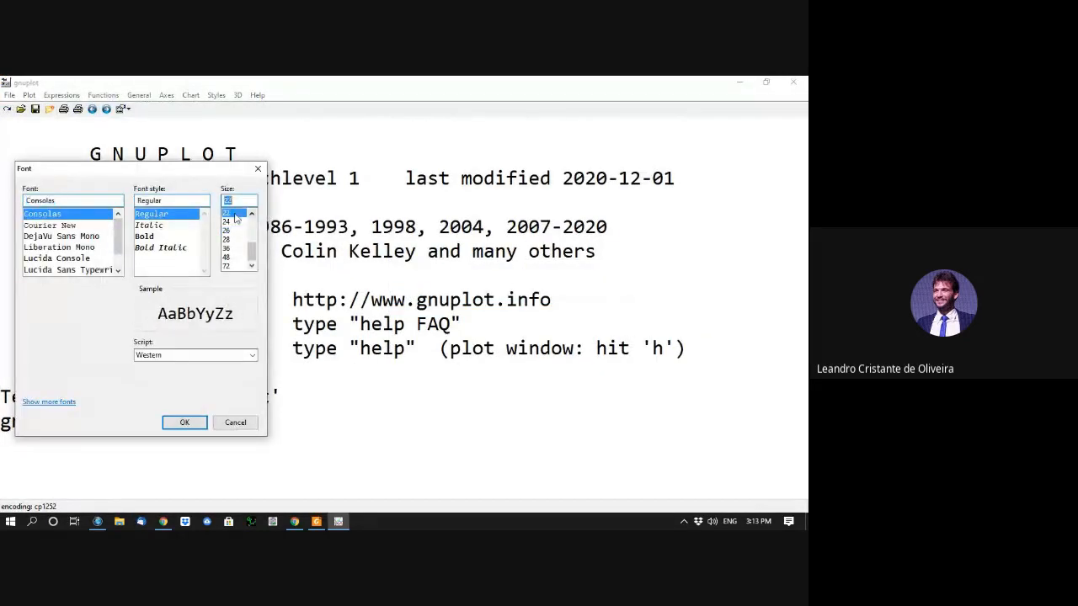
click(182, 423)
Step: Run gnuplot's test command on the qt terminal, examine the test page maximized and restore its window
text(test)
key(Return)
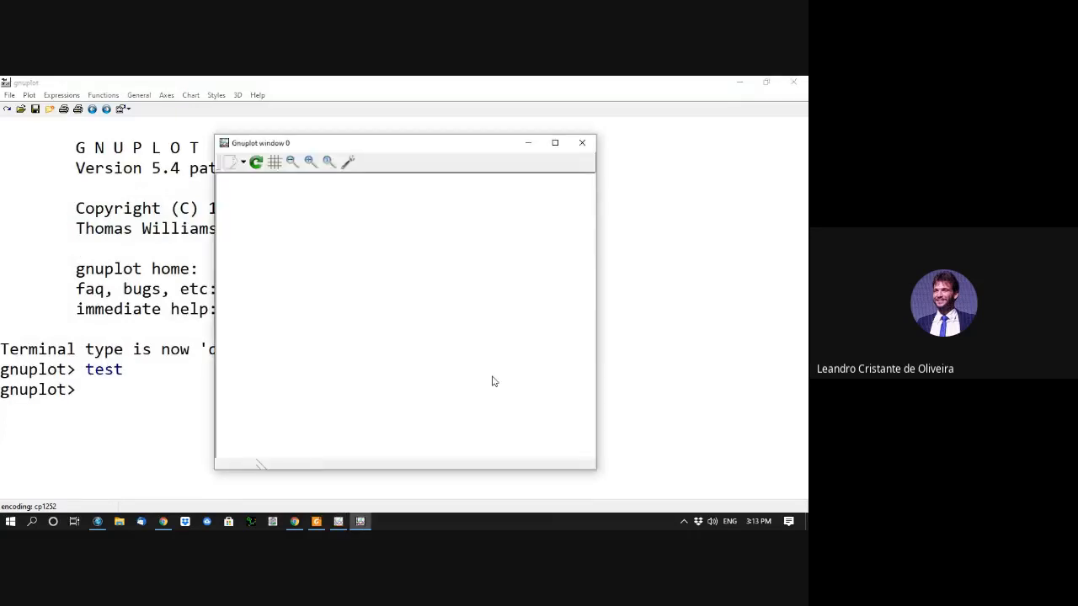
click(555, 142)
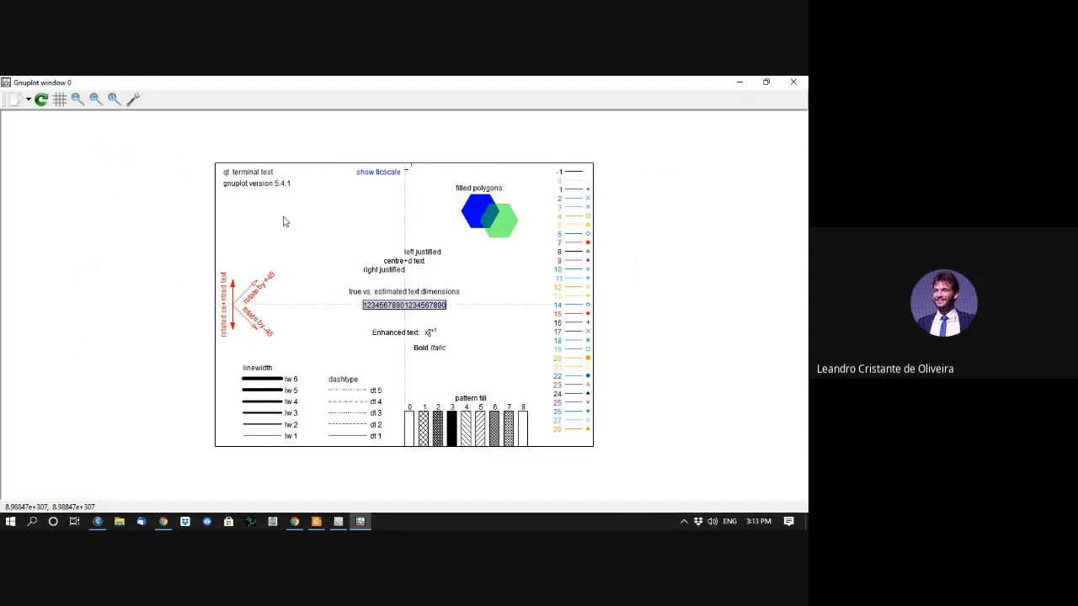
click(766, 82)
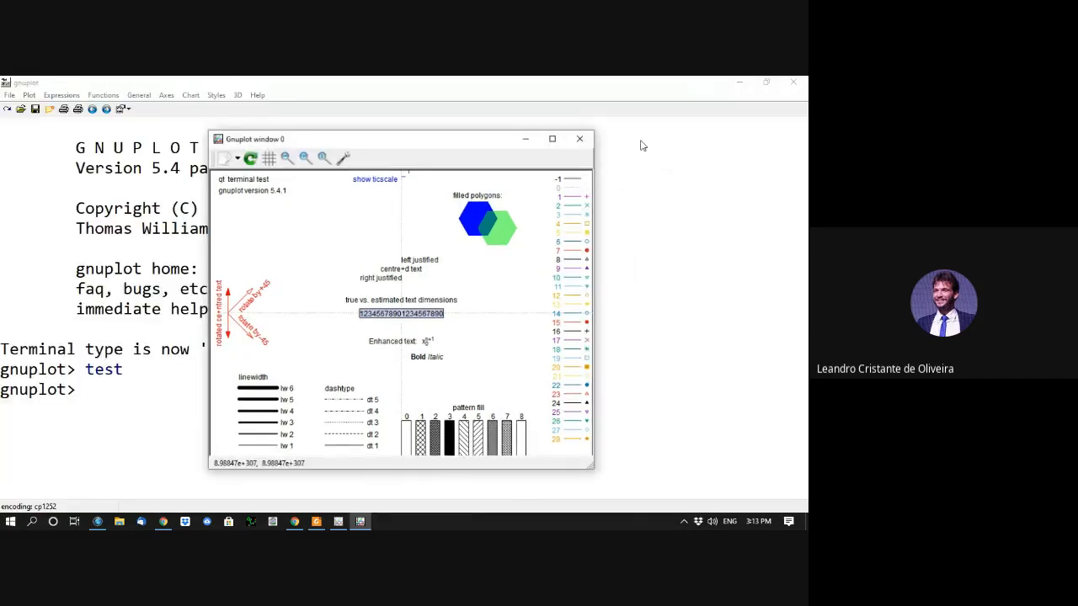
Step: Plot cos(x) with line width 6 using "plot cos(x) lw 6"
click(12, 301)
text(plot )
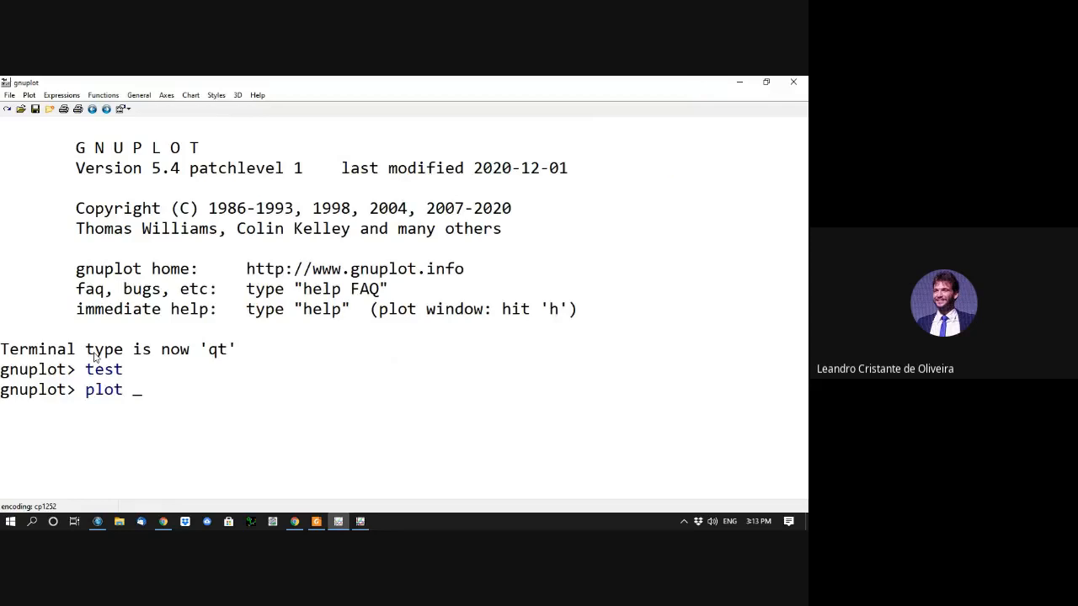
text(cos(x) lw 6)
key(Return)
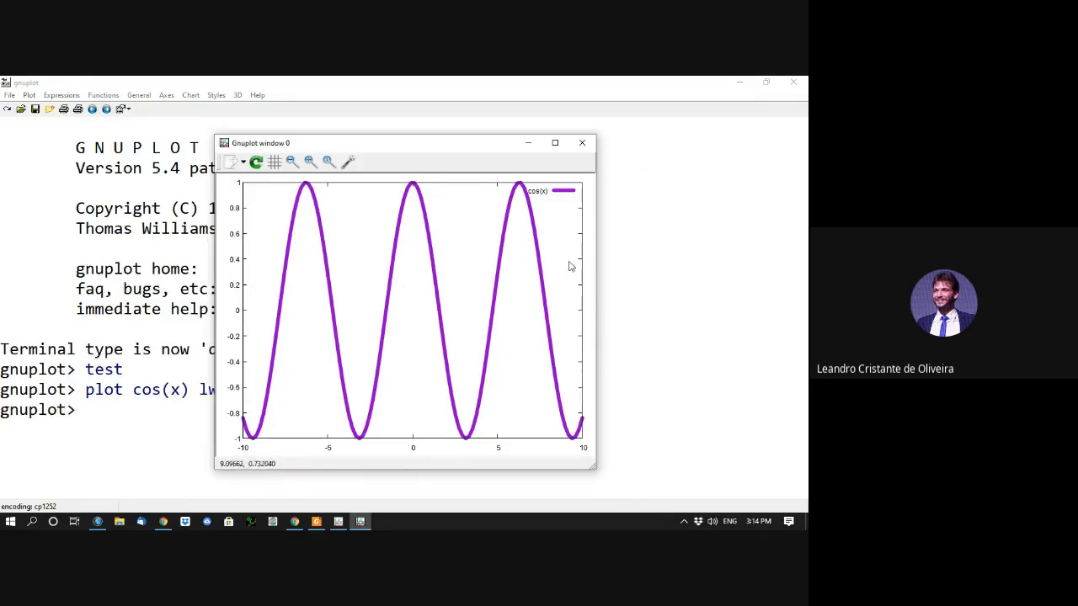
Step: Make the y axis logarithmic with "set log y" and replot the cosine curve
click(140, 433)
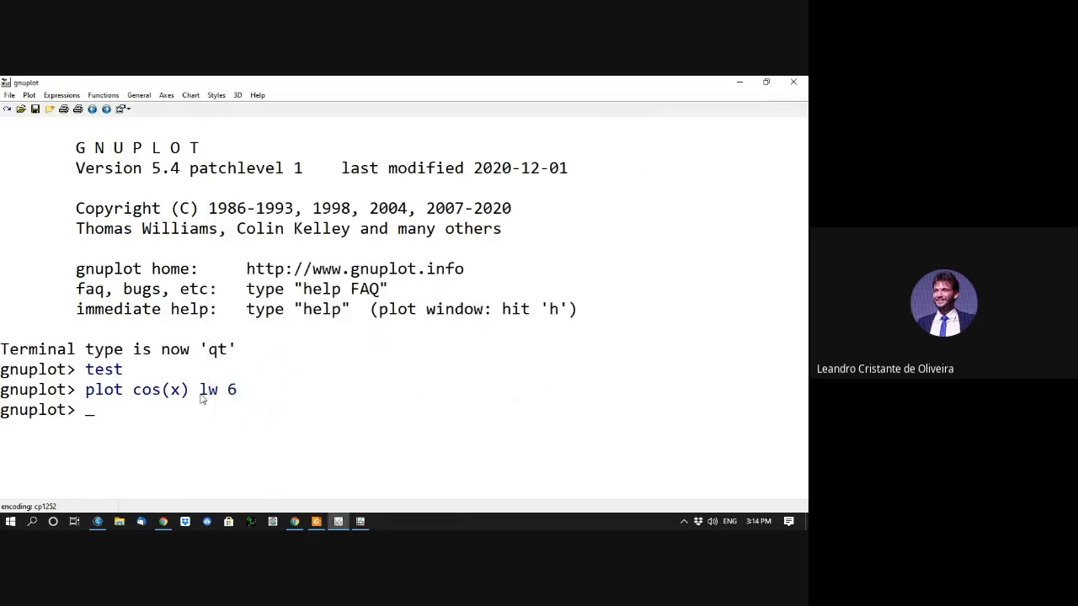
text(e)
key(BackSpace)
text(set)
text(loy)
key(BackSpace)
text(g y)
key(Return)
text(replot)
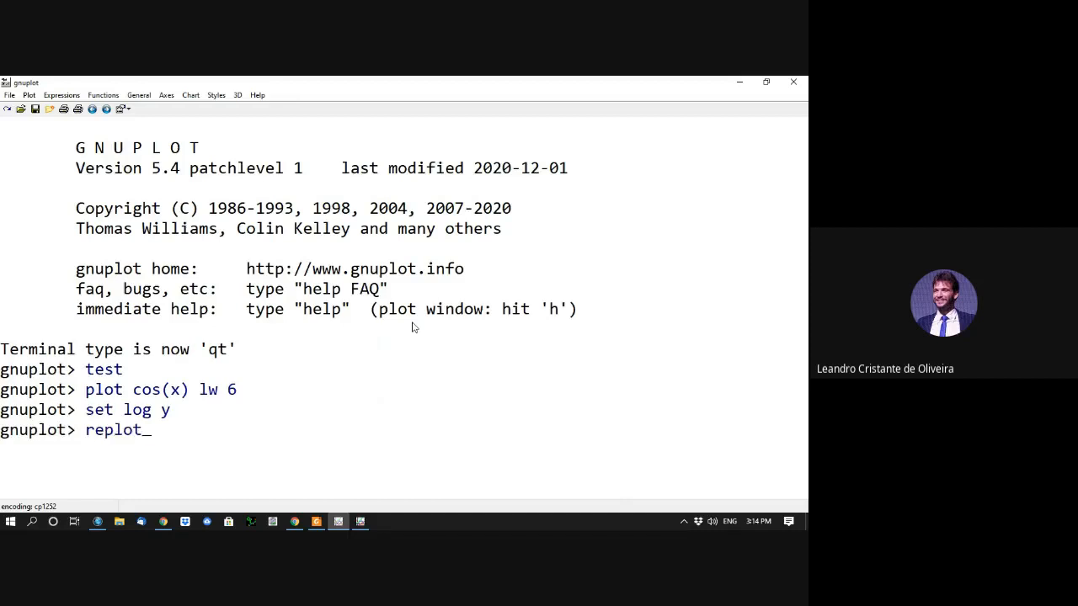
key(Return)
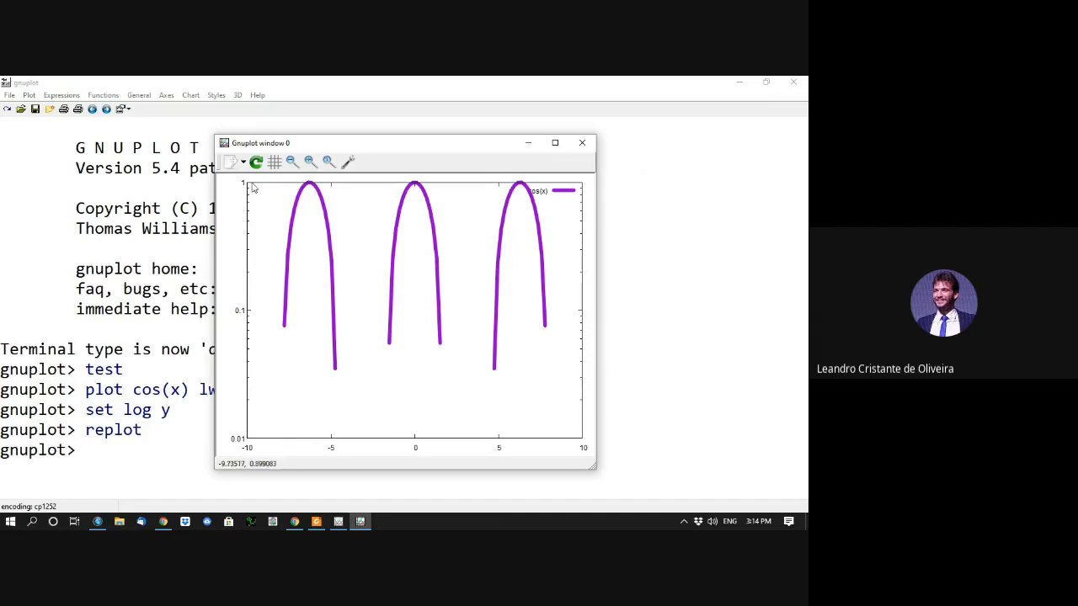
Step: Close the logarithmic plot window and restore gnuplot's default settings with "reset"
click(583, 144)
text(es)
key(BackSpace)
key(BackSpace)
text(reset)
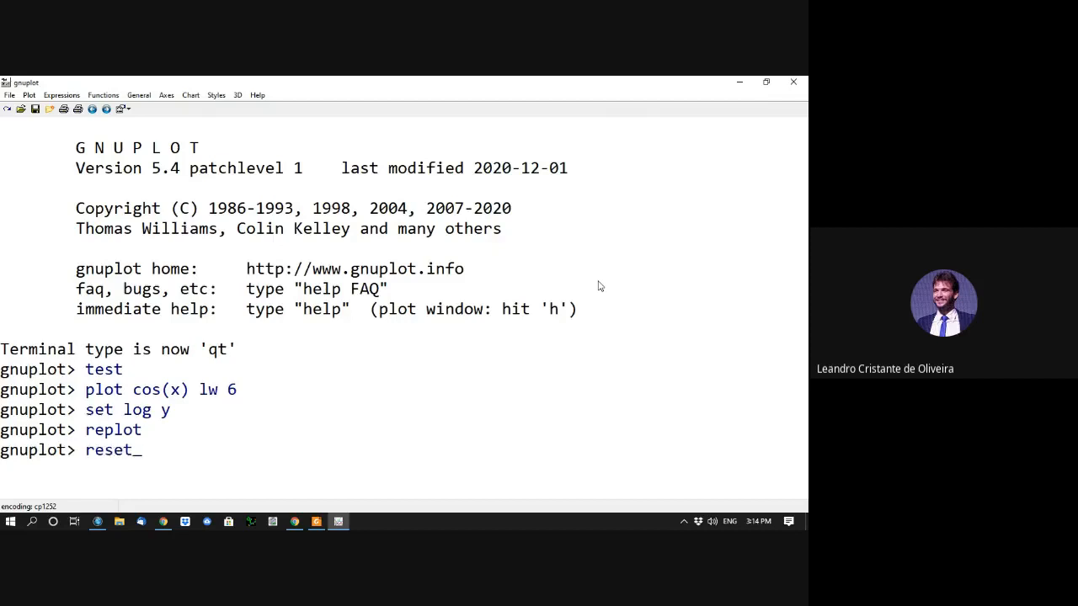
key(Return)
Step: Plot the data file "dados.dat" with the default point style
text(plot )
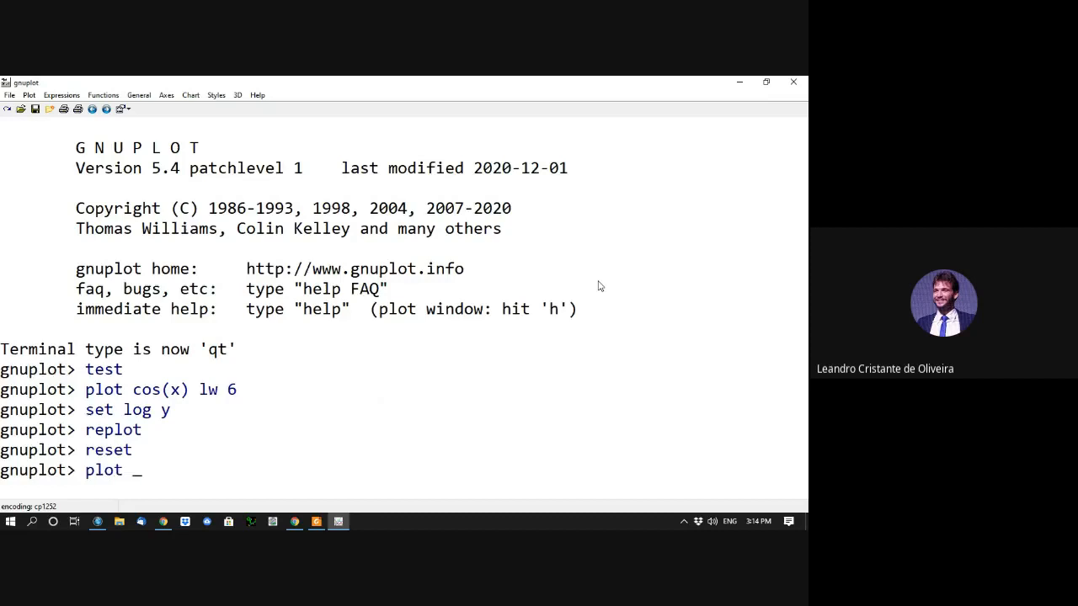
text("dados.dat)
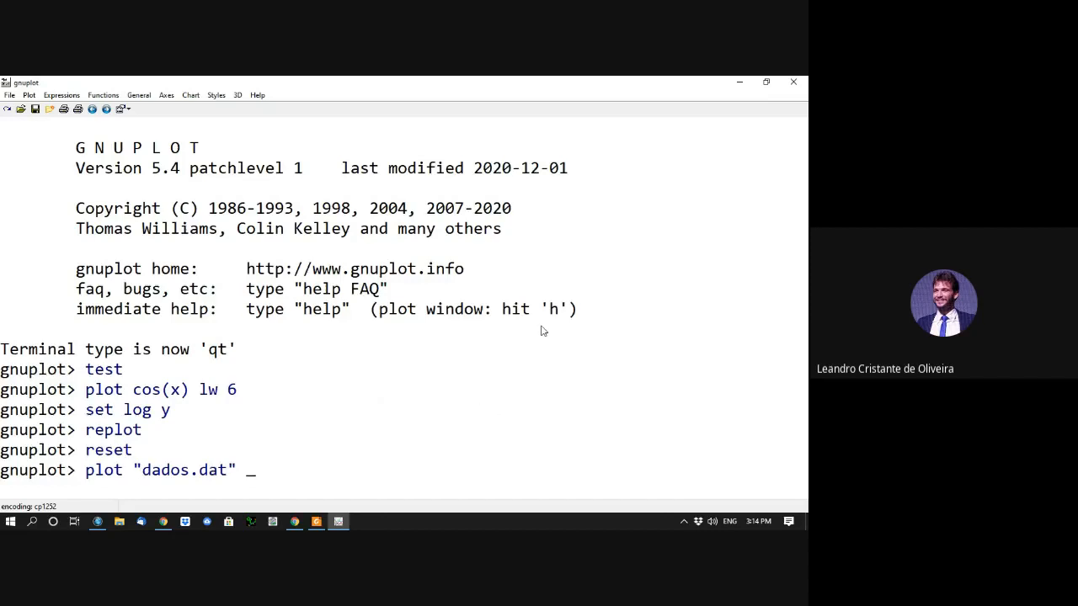
key(Return)
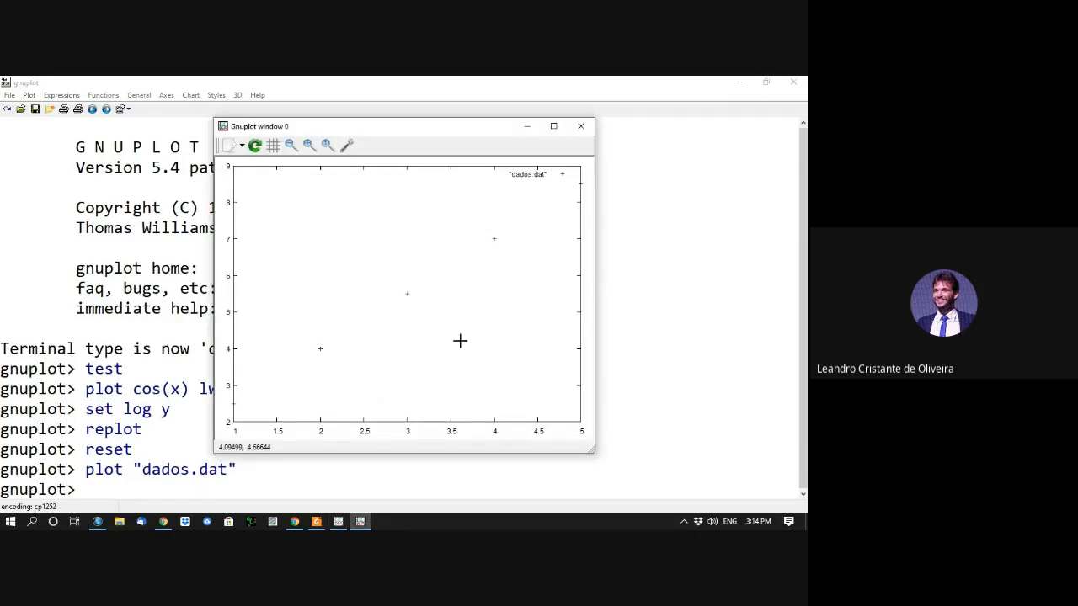
Step: Close the plot window and plot "dados.dat" again with linespoints
click(580, 125)
key(Up)
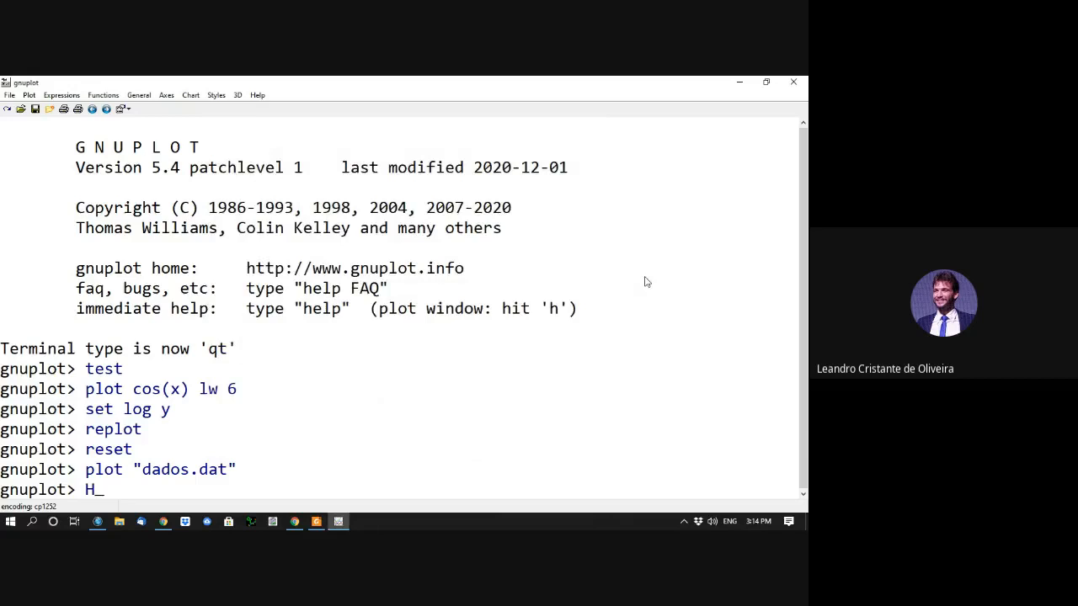
text(wi)
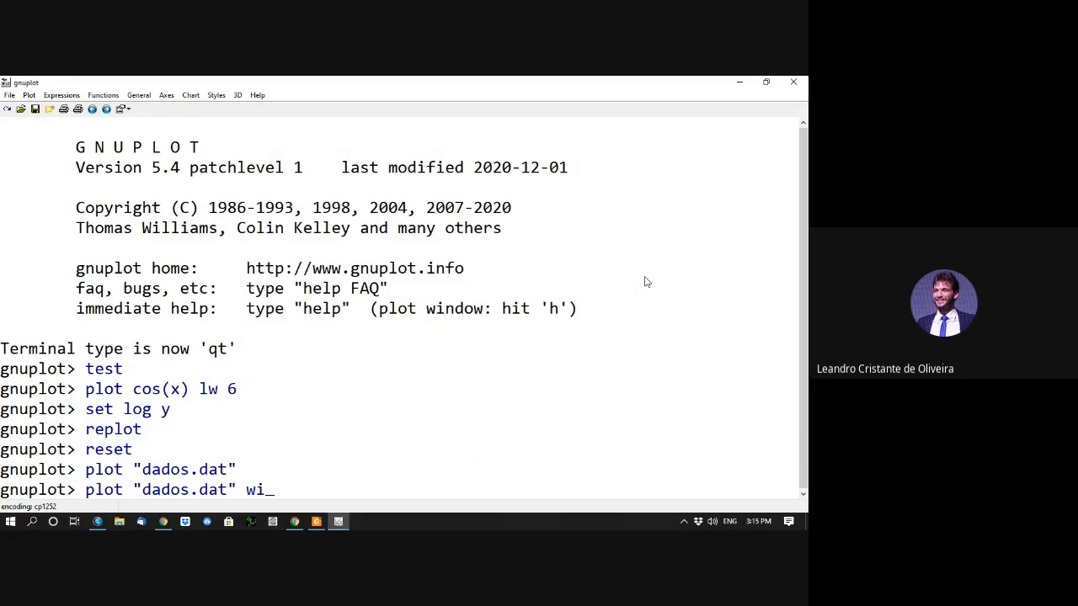
text(th linespoints)
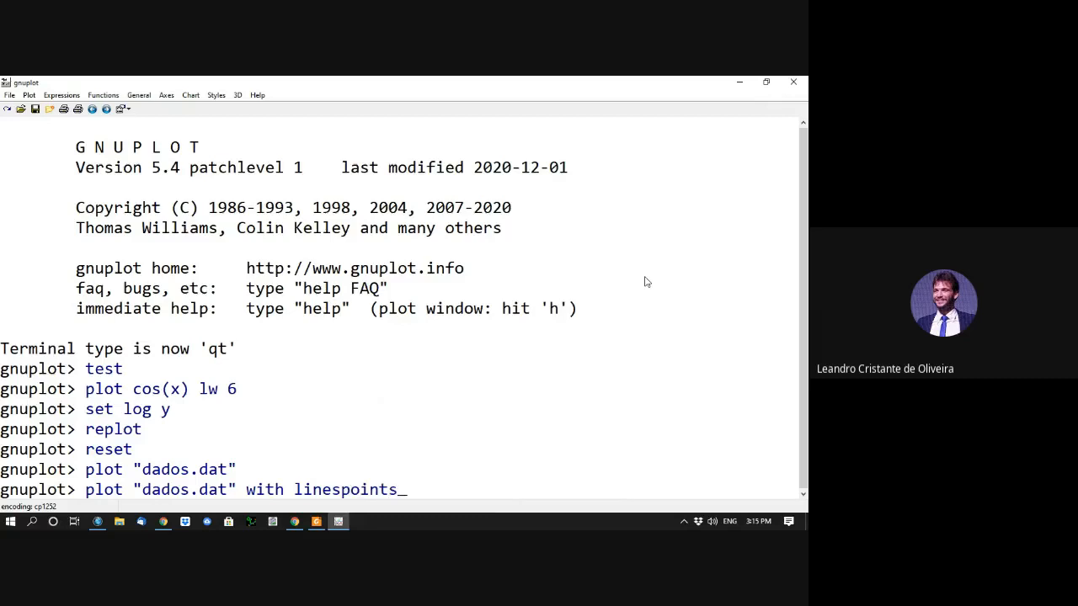
key(Return)
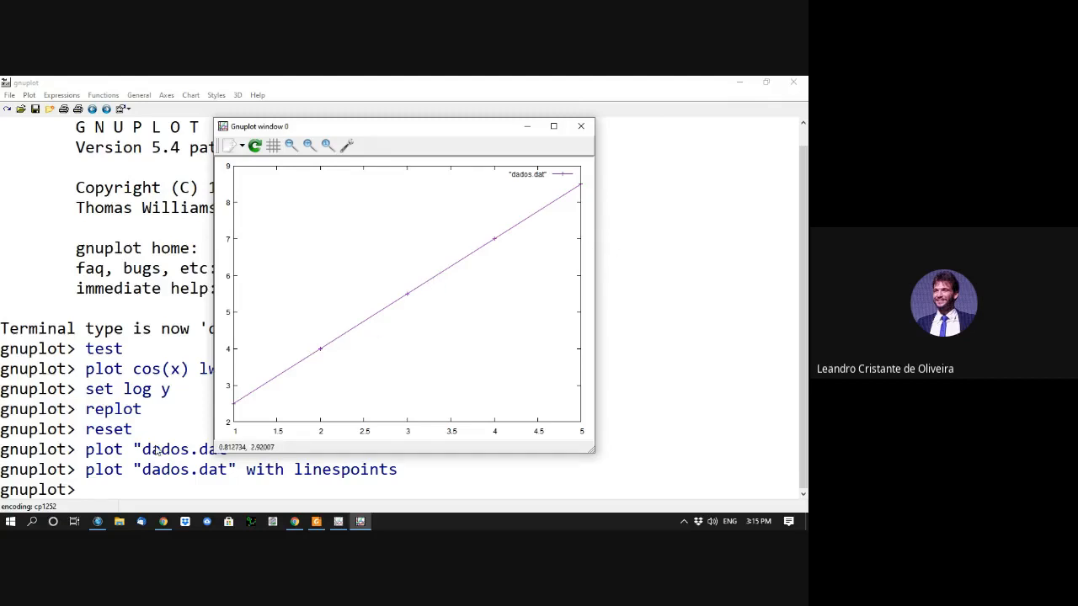
Step: Plot "dados.dat" with linespoints using line style 2 (ls 2)
click(664, 263)
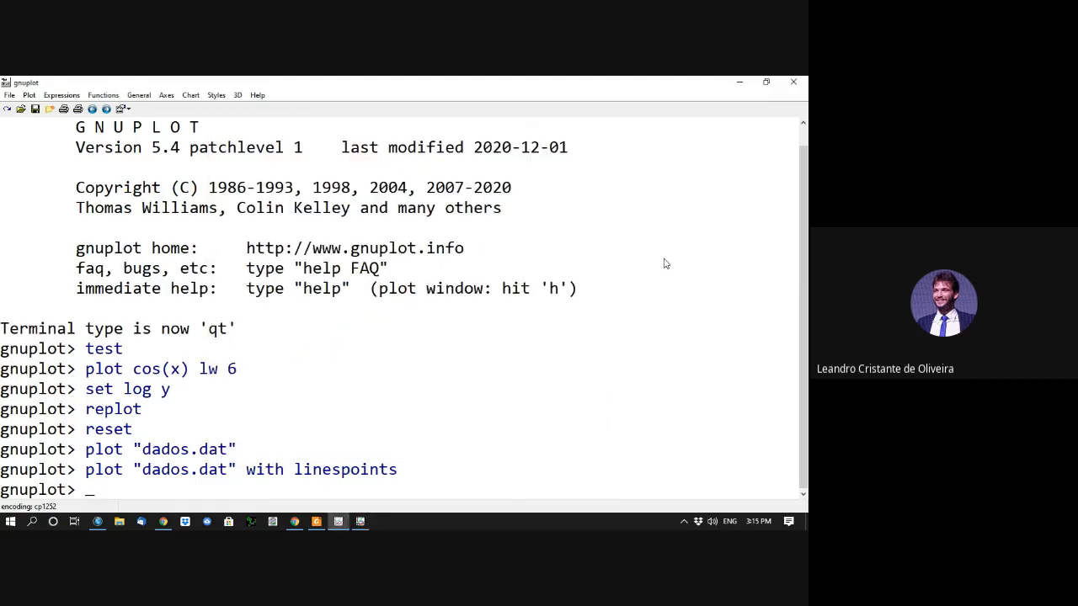
key(Up)
text(ls )
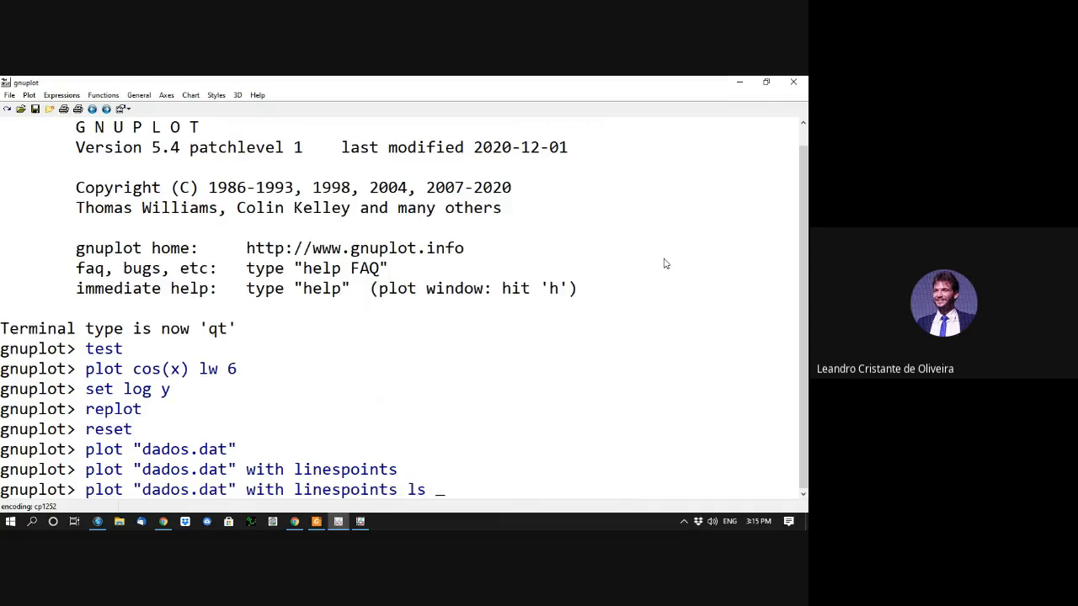
text(2)
key(Return)
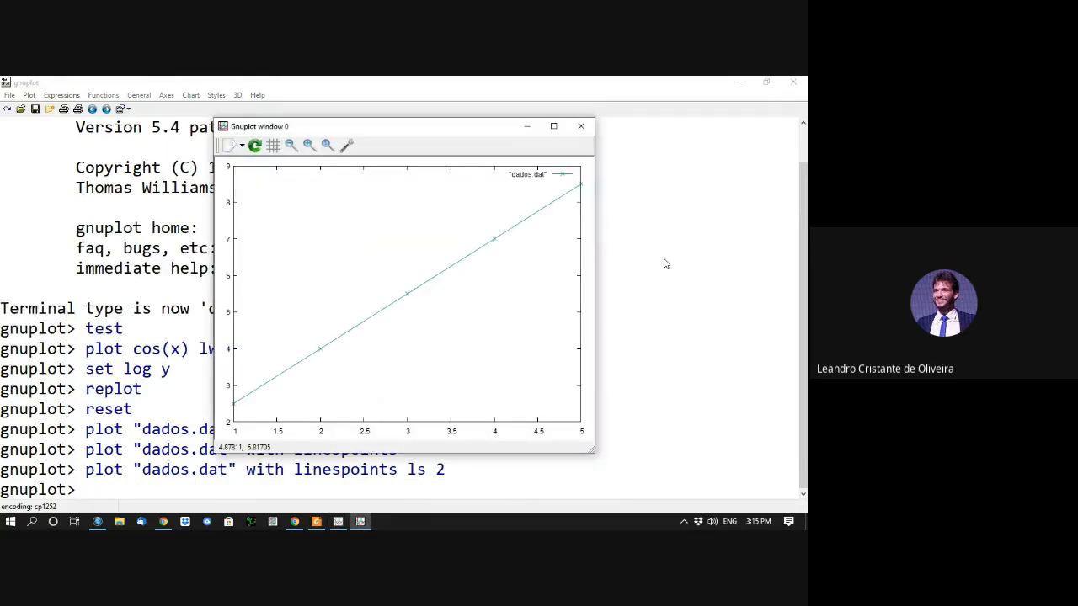
Step: Change the linespoints plot of "dados.dat" to line style 3 (ls 3)
click(665, 263)
key(Up)
key(BackSpace)
text(3)
key(Return)
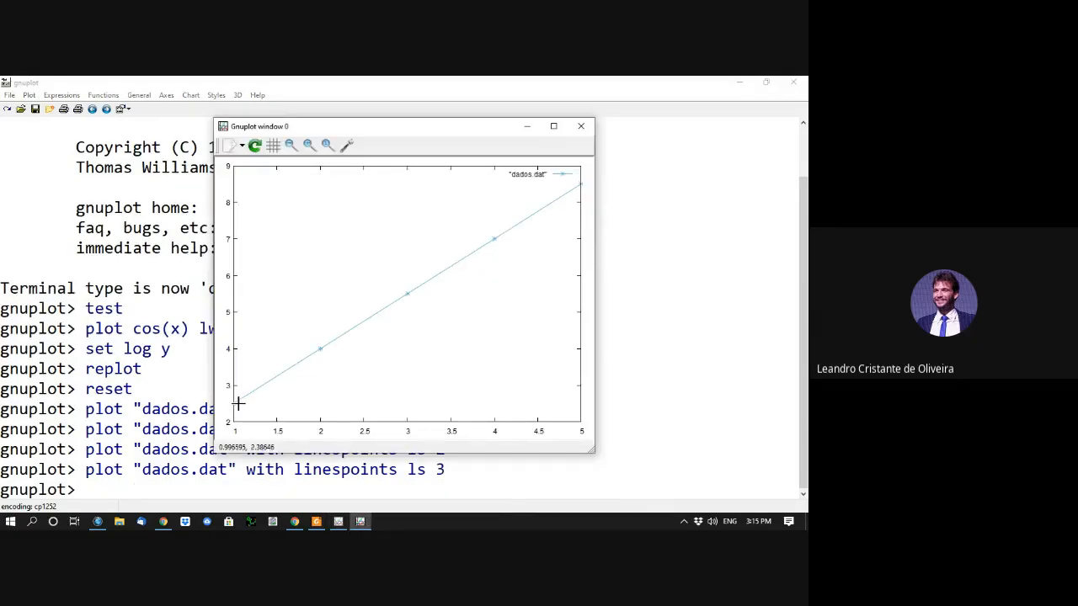
Step: Change the linespoints plot of "dados.dat" to line style 1 (ls 1)
click(673, 292)
key(Up)
key(BackSpace)
text(1)
key(Return)
Step: Change the linespoints plot of "dados.dat" to line style 4 (ls 4)
click(671, 278)
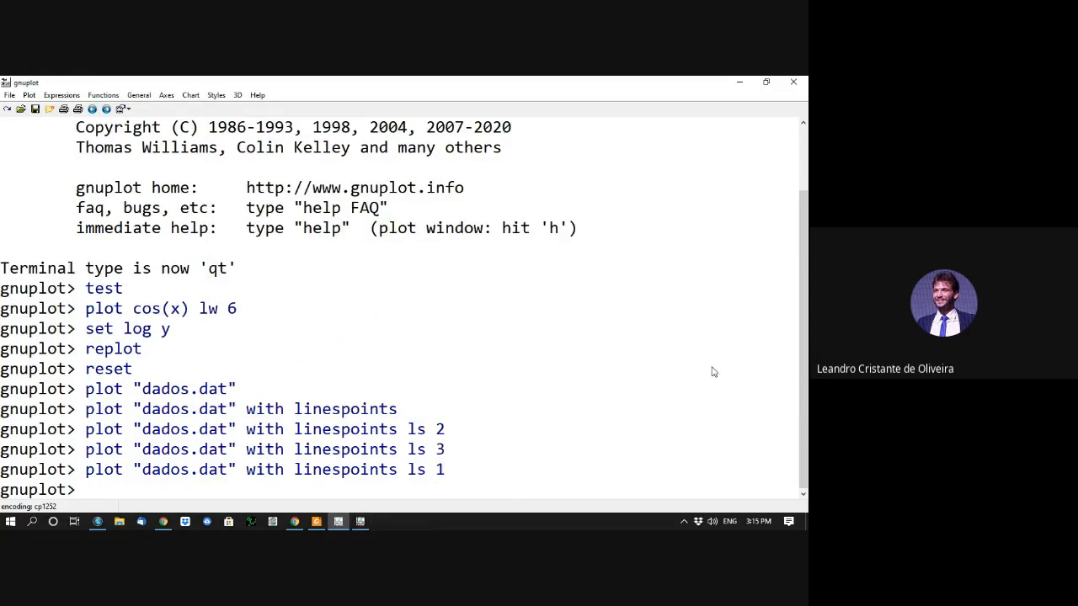
key(Up)
key(BackSpace)
text(4)
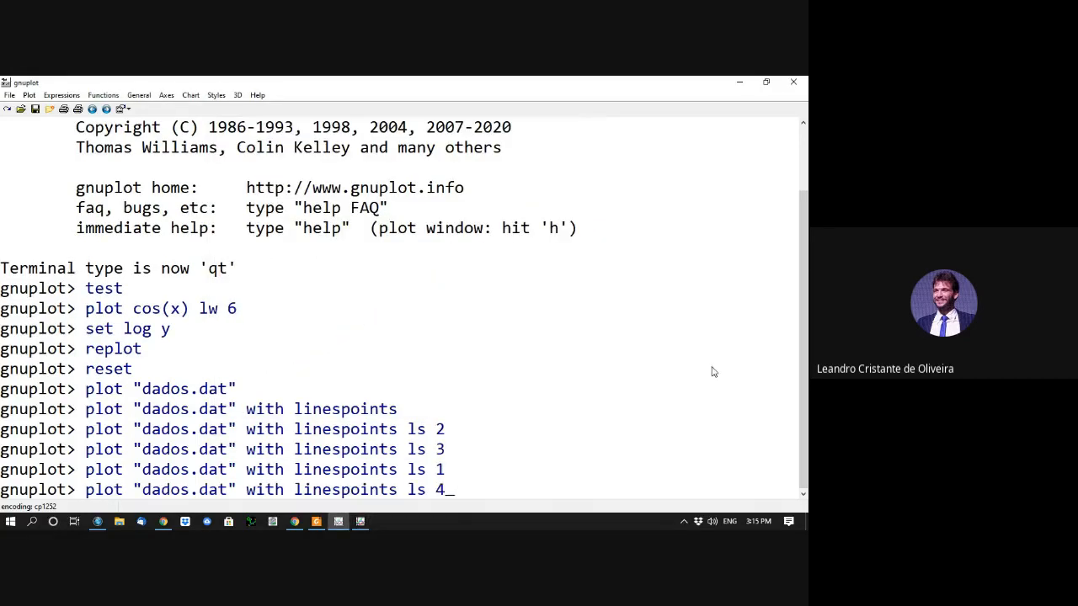
key(Return)
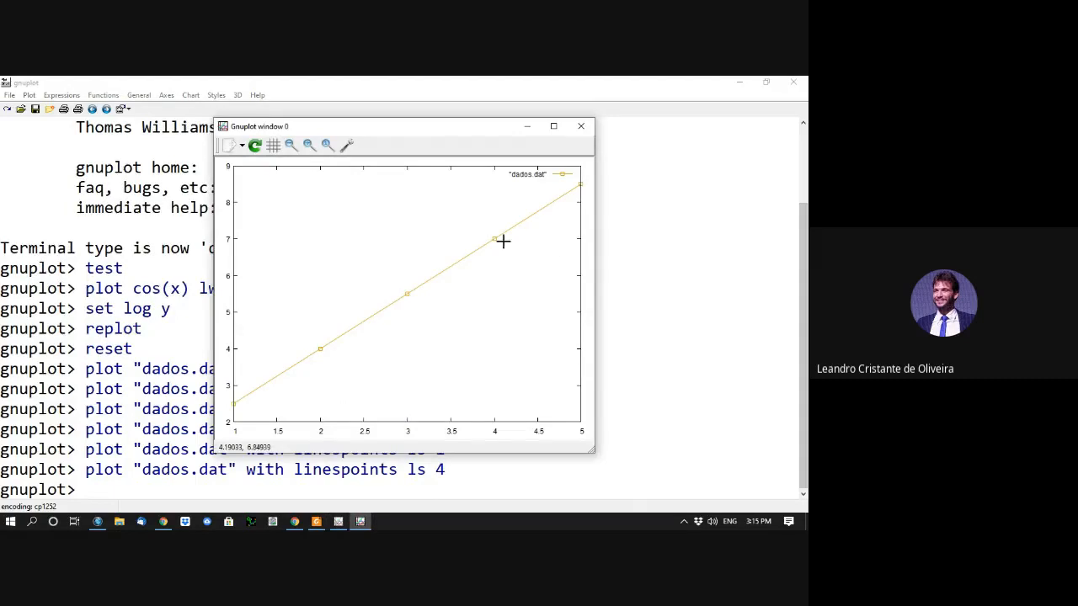
Step: Plot "dados.dat" again in line style 4 with line width 2 (lw 2) added
click(649, 281)
key(Up)
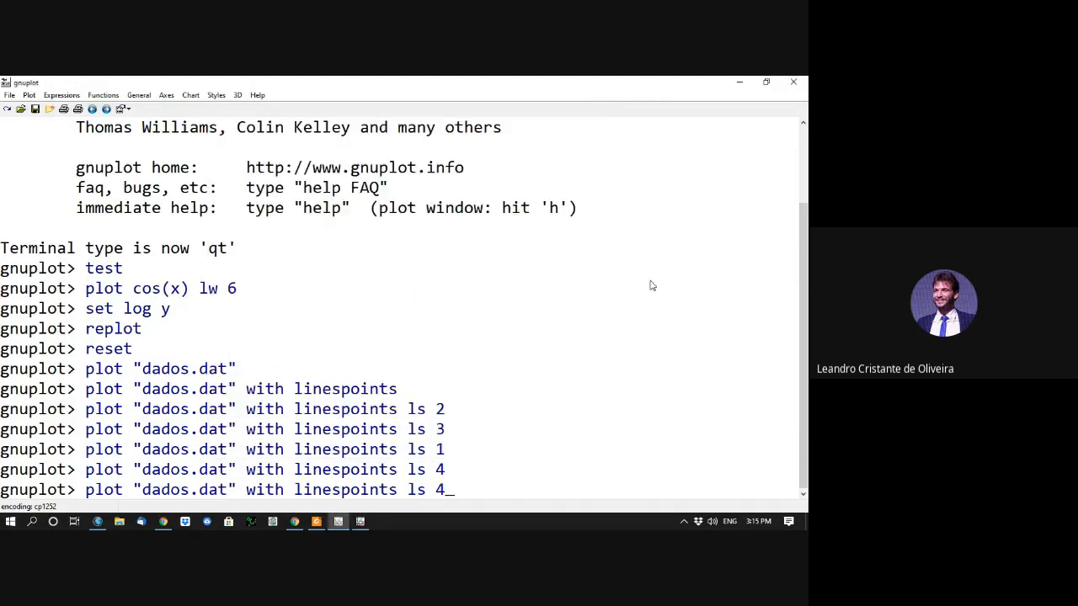
text(lw 2)
key(Return)
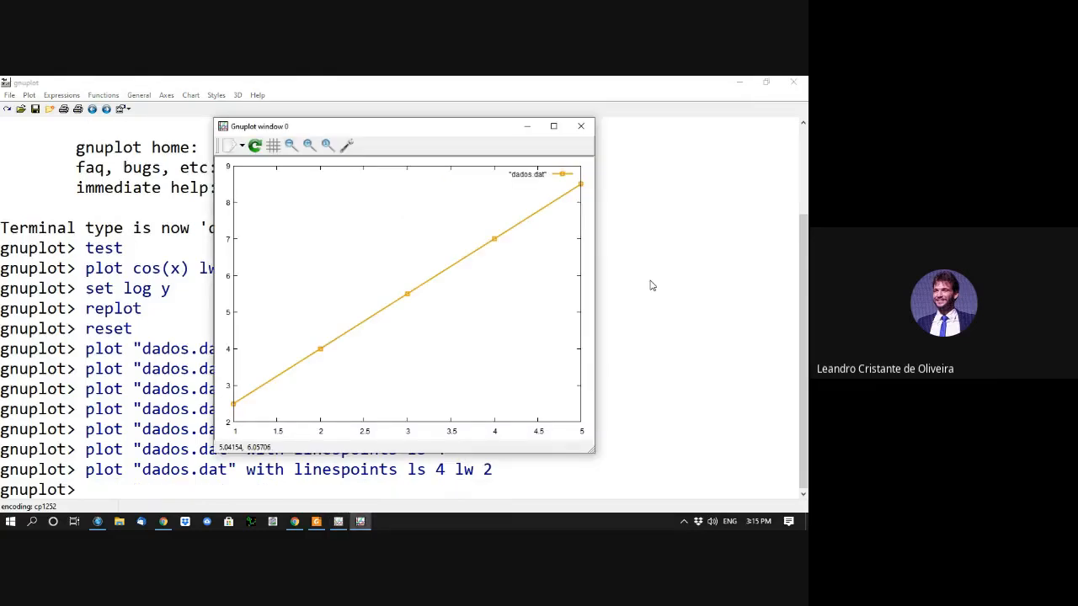
Step: Plot "dados.dat" with linespoints ls 4 lw 2 again, adding the title "Meus dados" in matching double quotes
click(676, 285)
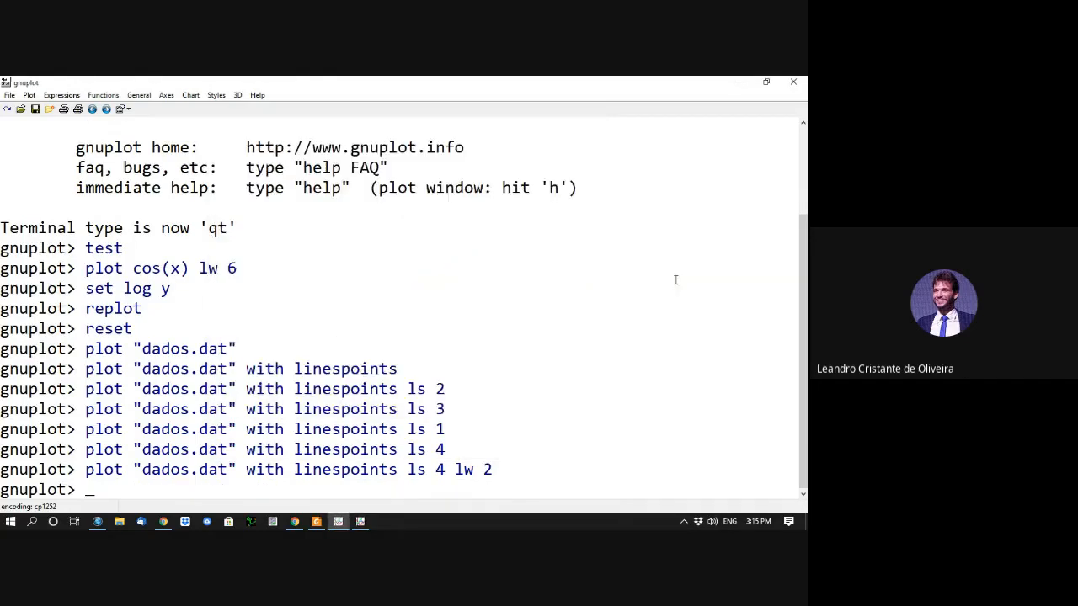
key(Up)
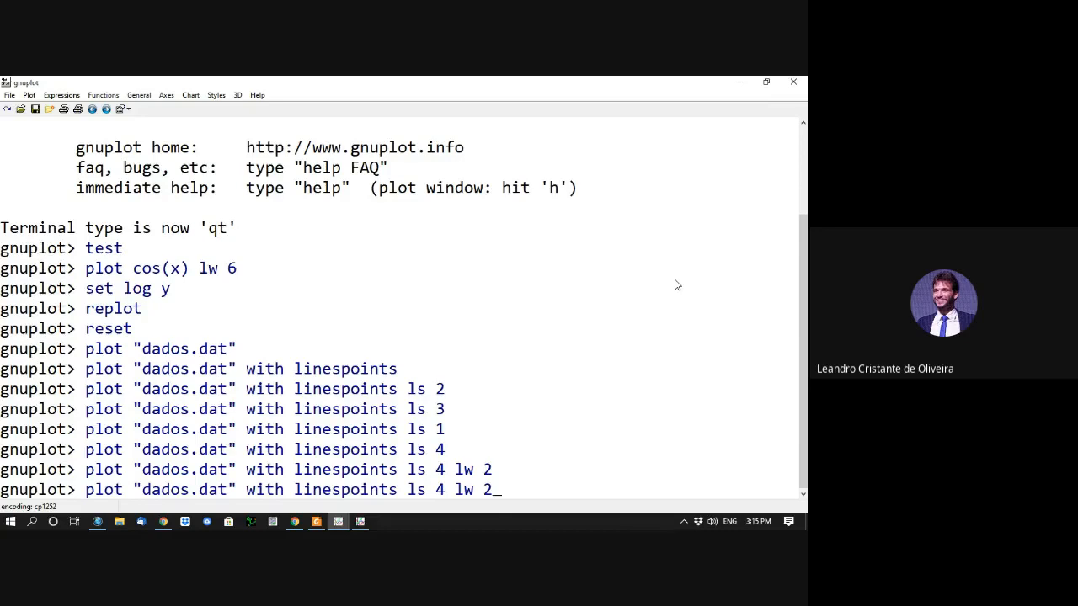
text(title "Meus dados)
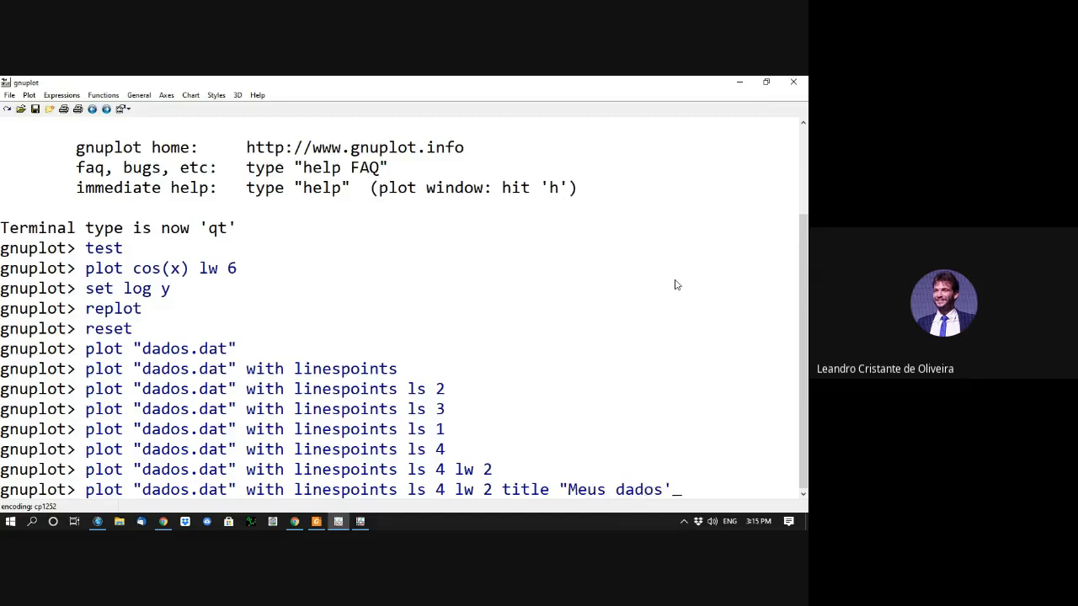
key(Return)
click(621, 339)
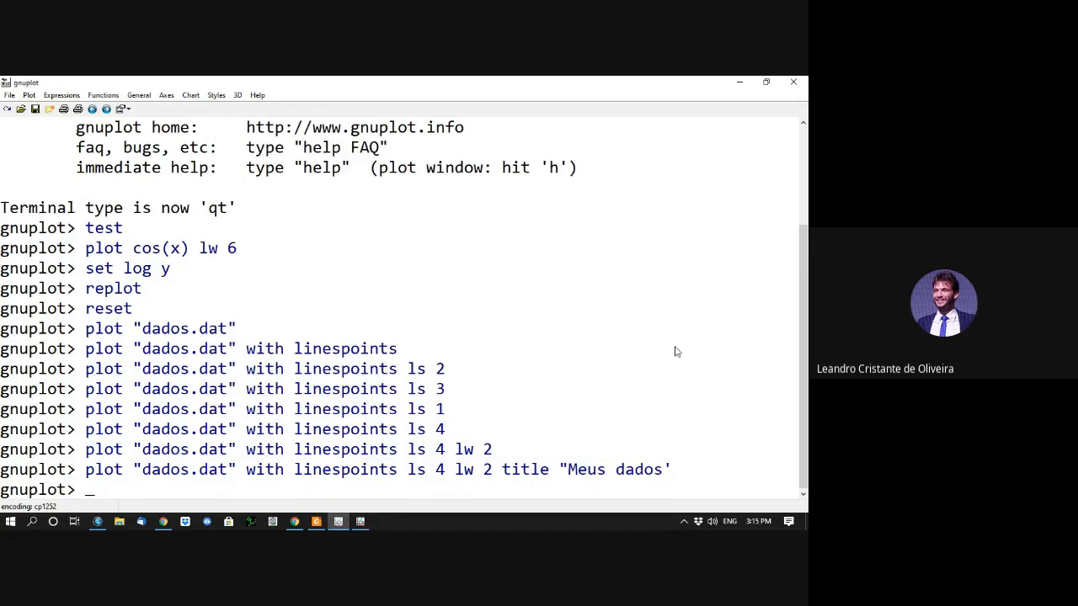
key(Up)
text(")
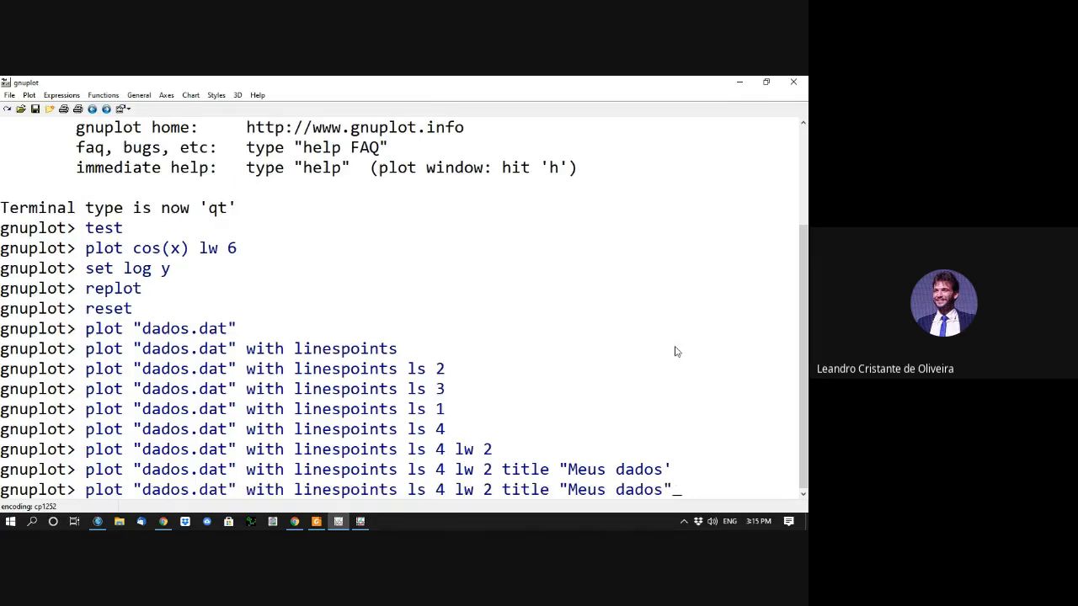
key(Return)
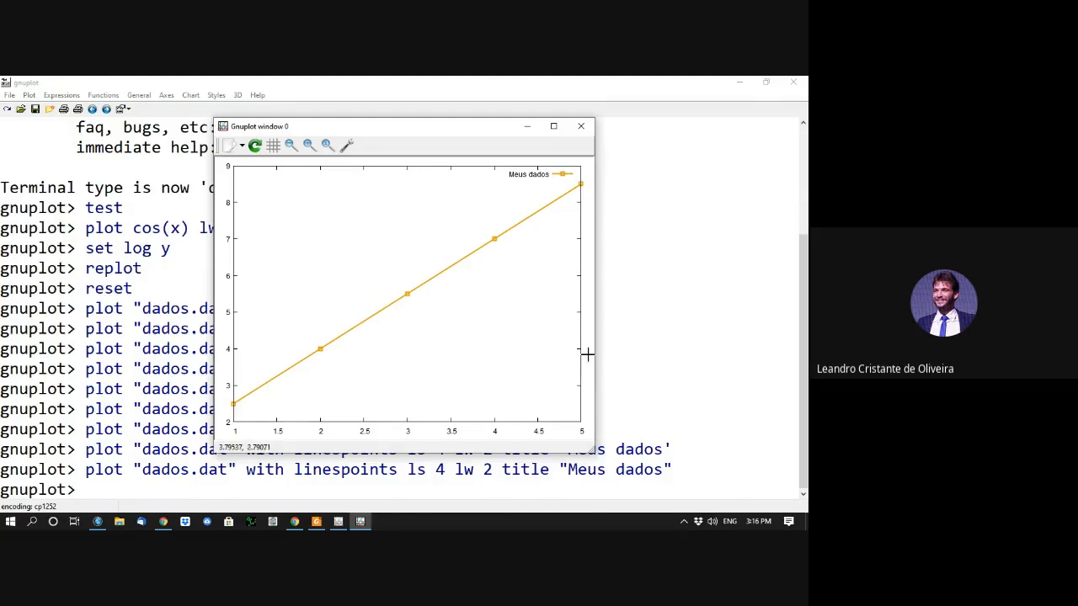
Step: Define the linear fitting function f(x) = m*x+b at the gnuplot prompt
click(663, 351)
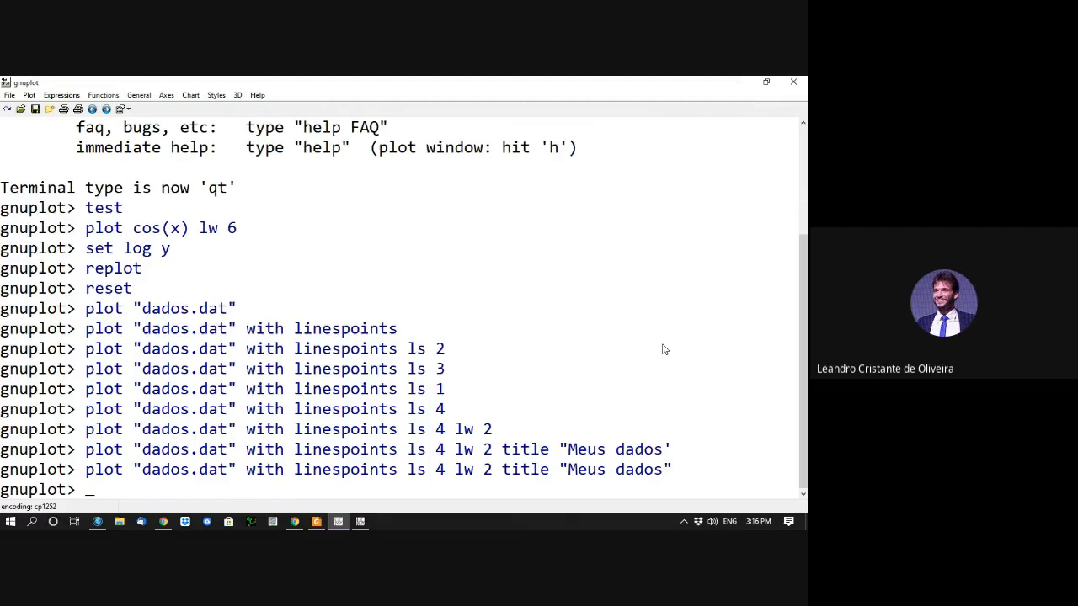
text(f(x) = m*x+b)
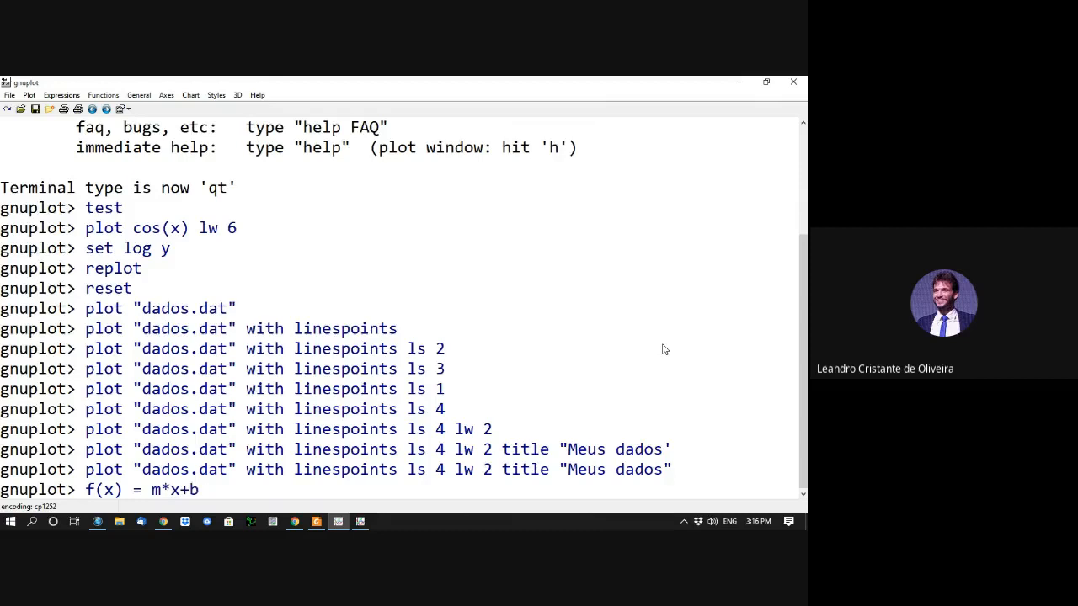
key(Return)
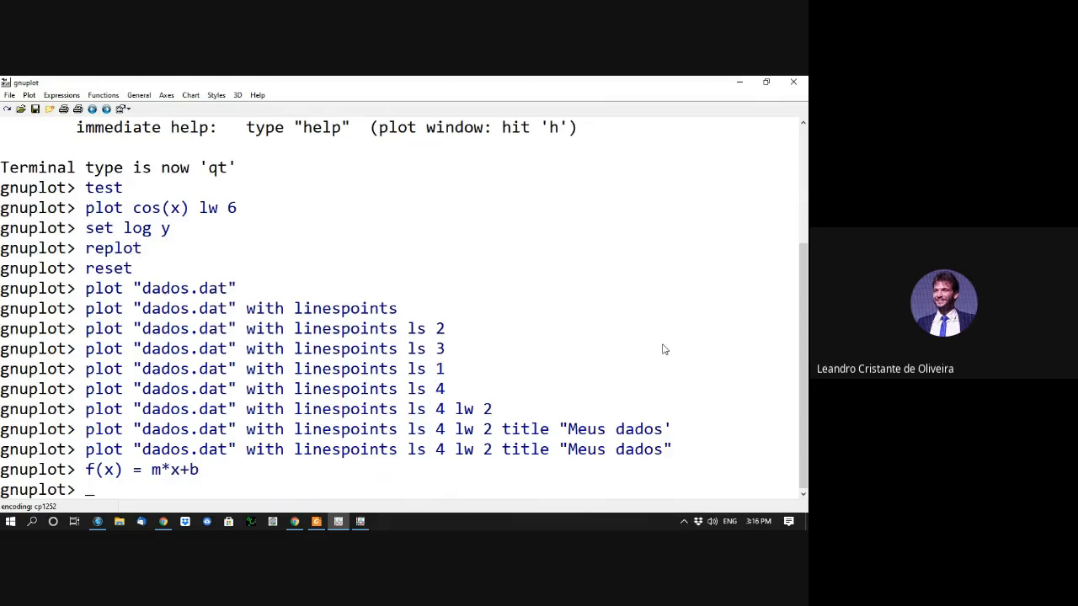
Step: Fit f(x) to 'dados.dat' using columns 1:2 via the parameters m,b
text(fit f(x) 'dados.dat)
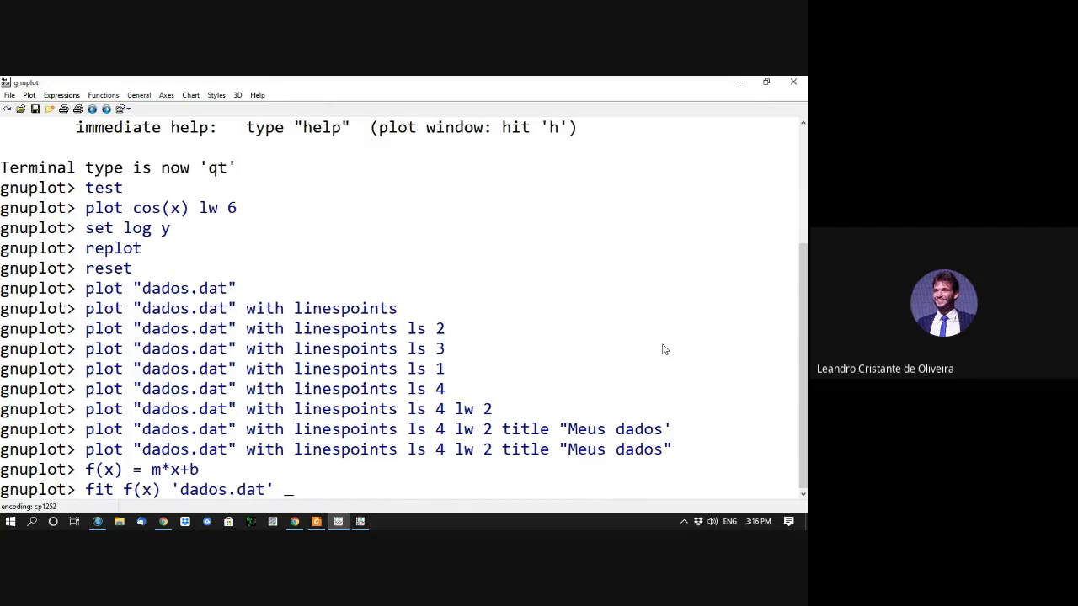
text(' using)
text( 1:)
text(2)
text( wia)
key(BackSpace)
key(BackSpace)
key(BackSpace)
text(via)
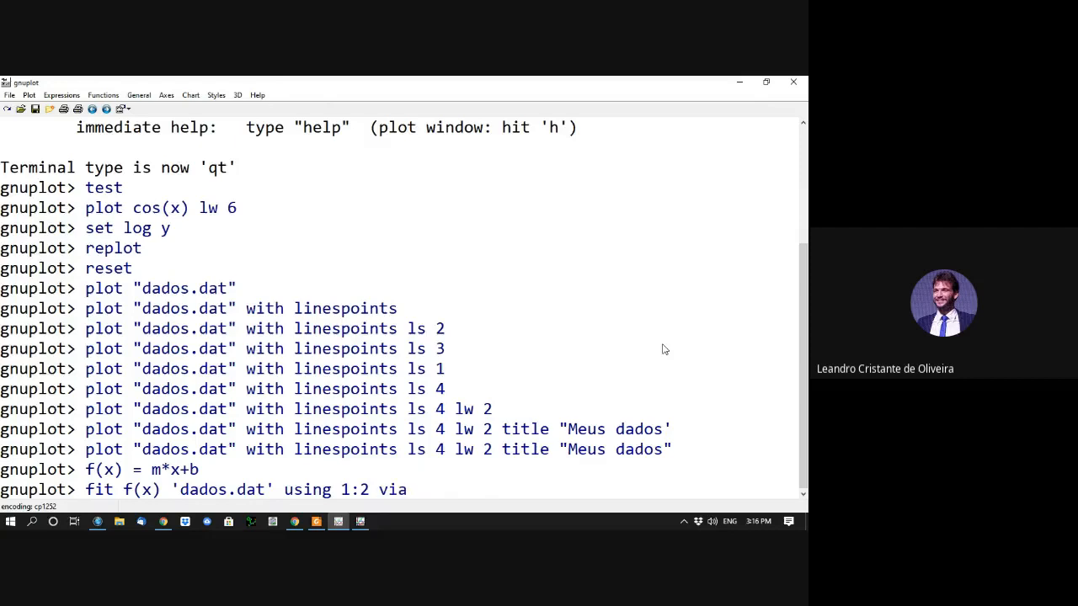
text( m, b)
key(BackSpace)
key(BackSpace)
text(b)
key(Return)
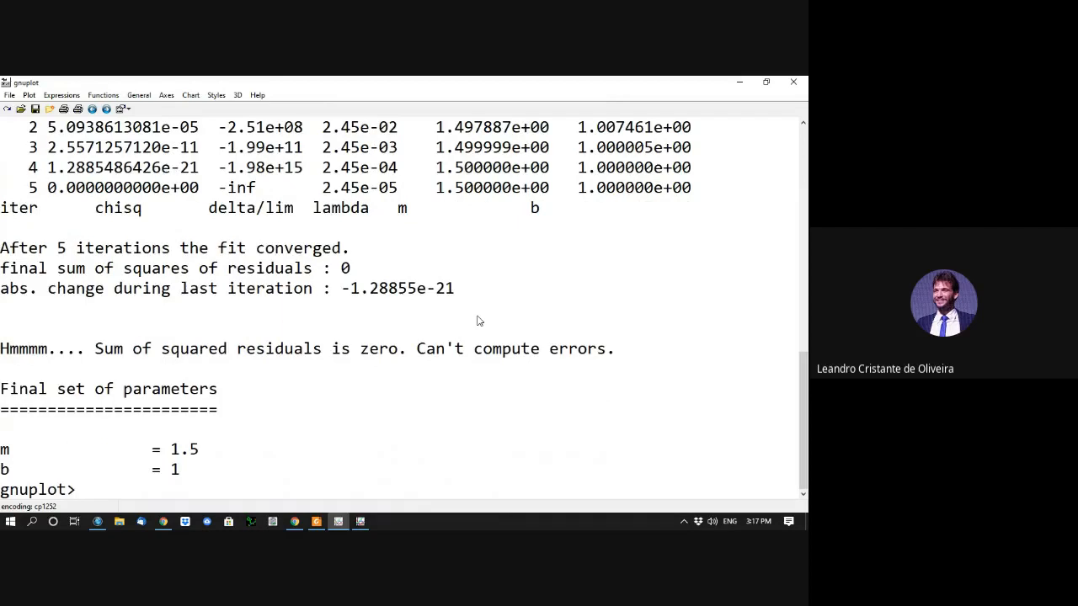
Step: Examine the fit output: the iteration table, convergence message, residual note and final values of m and b
scroll(481, 396, up, 2)
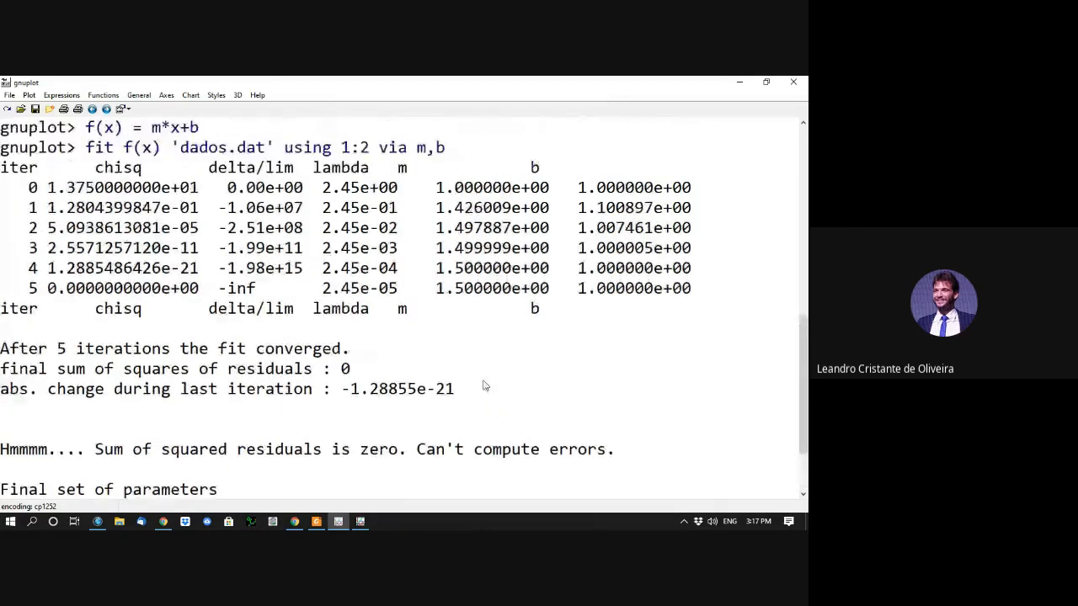
scroll(483, 385, up, 2)
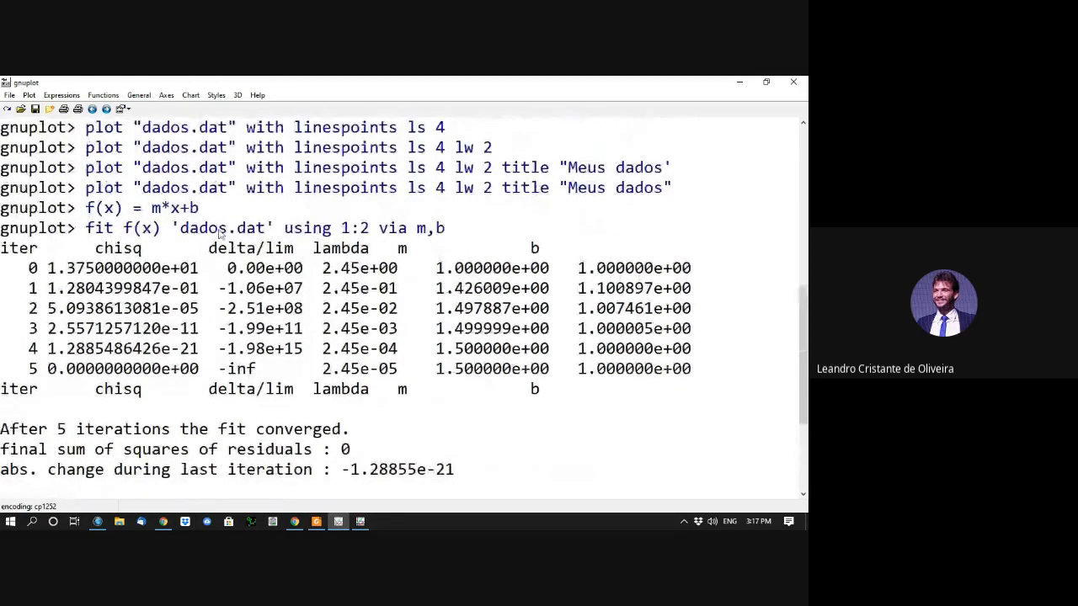
scroll(342, 229, down, 1)
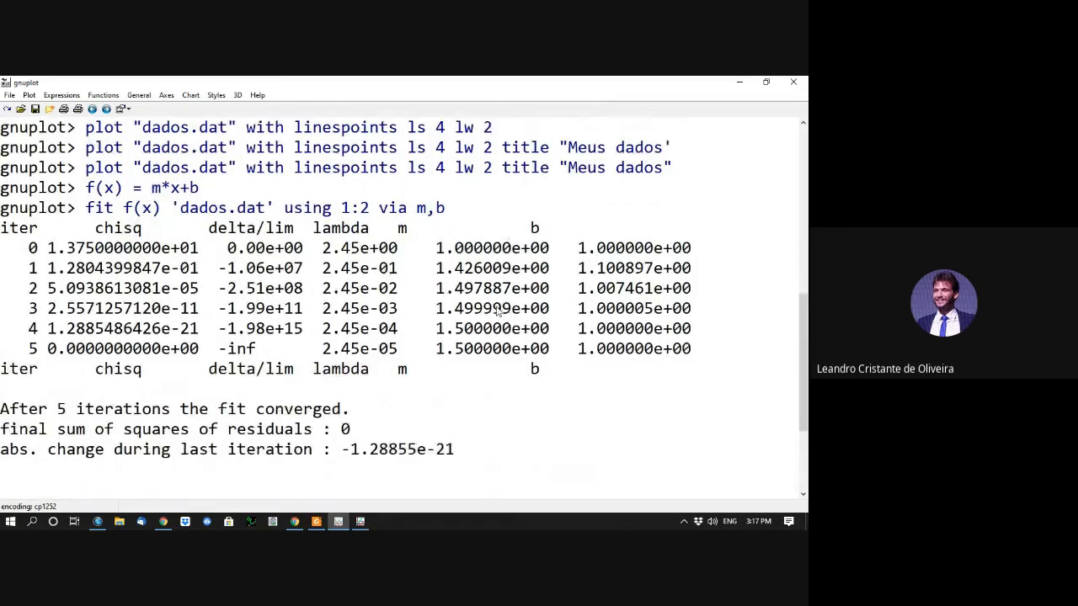
scroll(497, 311, down, 1)
scroll(101, 341, down, 2)
drag(24, 305, 354, 310)
scroll(589, 276, down, 1)
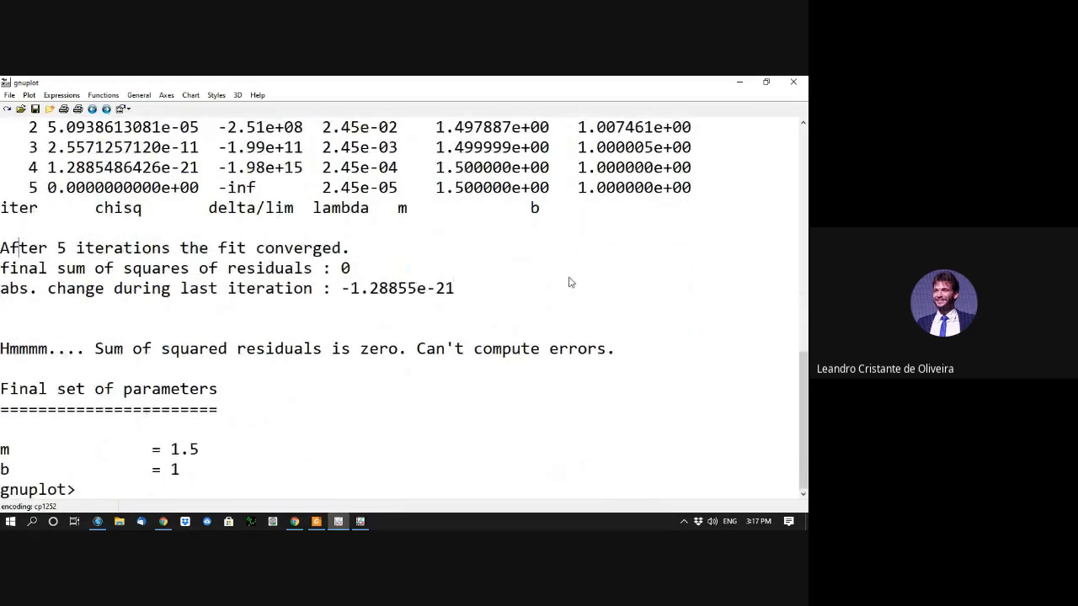
drag(4, 453, 209, 451)
drag(4, 471, 181, 470)
drag(418, 353, 604, 354)
Step: Replot the current "Meus dados" graph after the fit
text(s)
key(BackSpace)
text(replot)
key(Return)
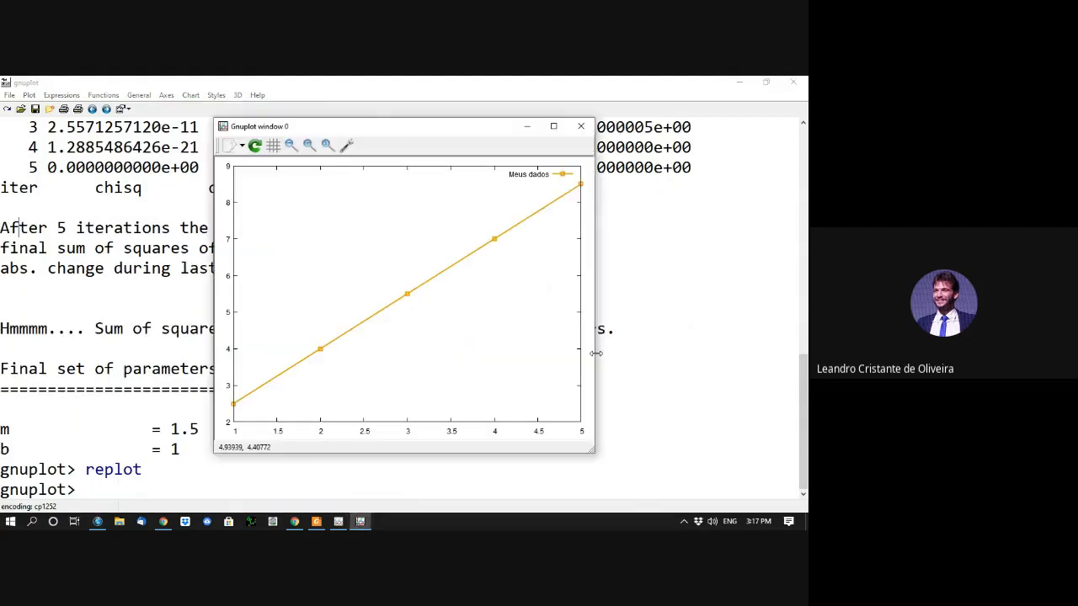
Step: Set the x-axis tick spacing to 2 (set xtics 2) and replot the graph
click(707, 301)
text(set xtics 2)
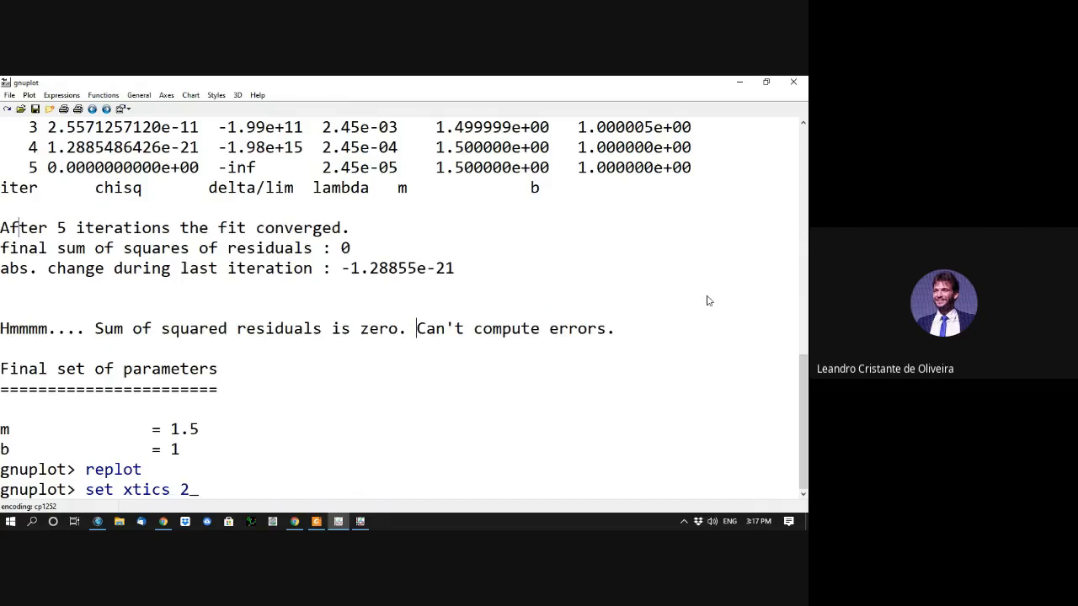
key(Return)
text(replot)
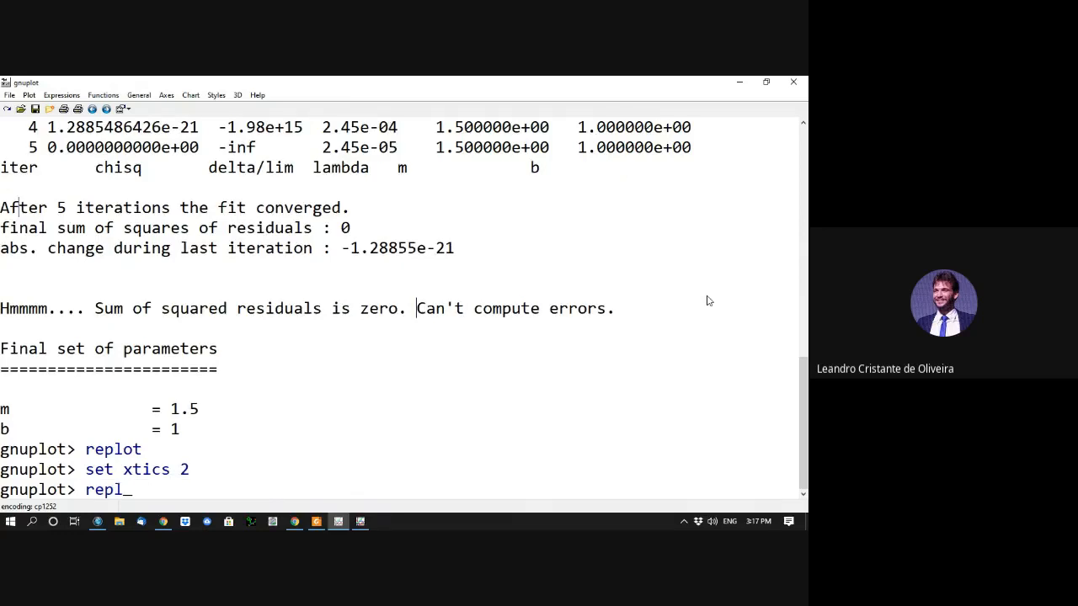
key(Return)
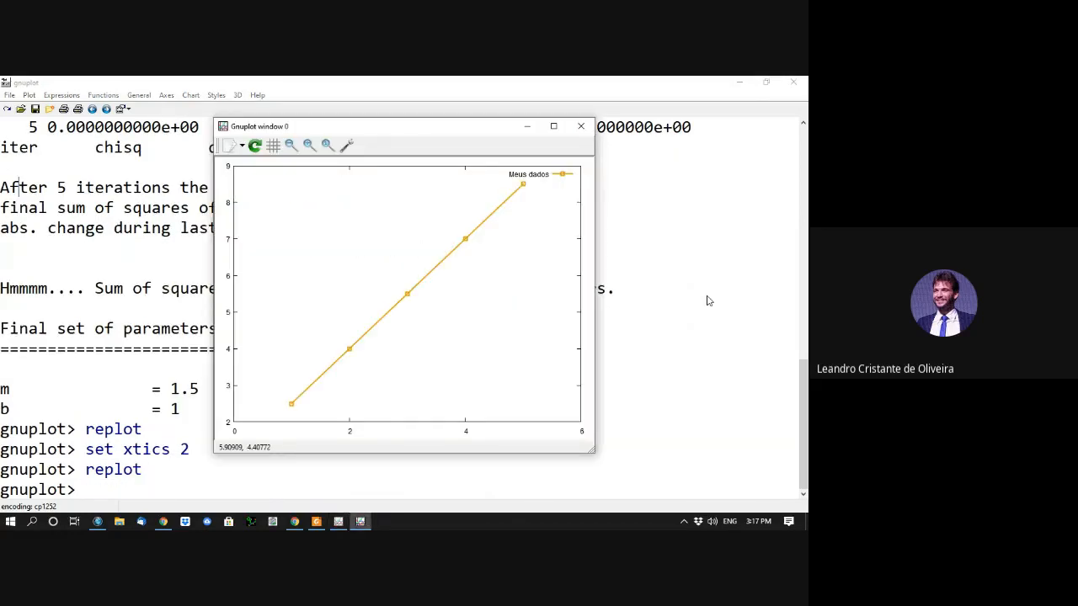
Step: Limit the x-axis to the range [2:4] with set xrange and replot the graph
click(714, 306)
text(set xrgan)
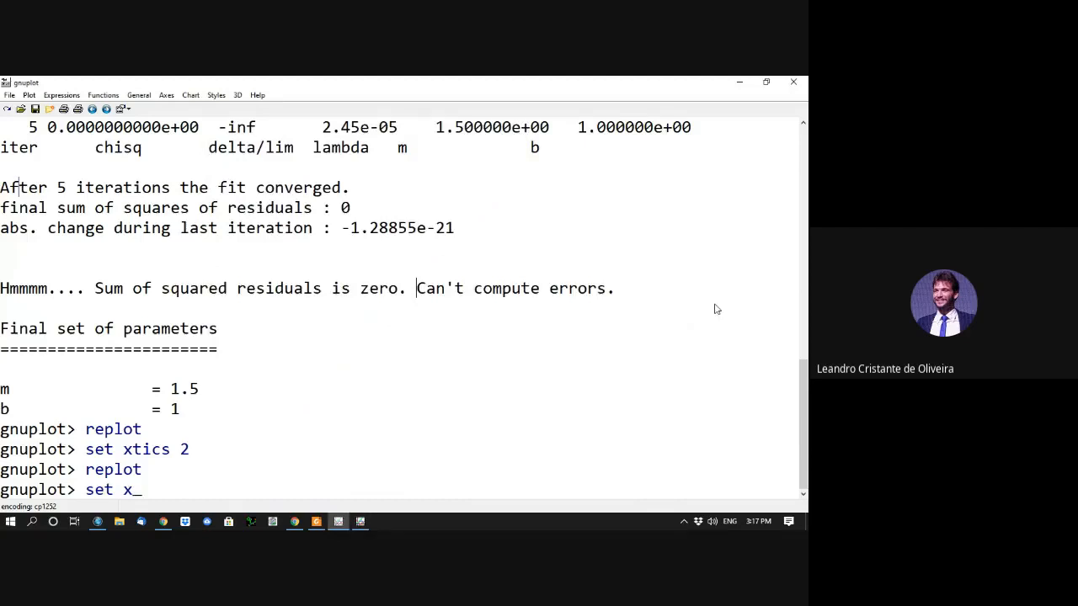
key(BackSpace)
key(BackSpace)
key(BackSpace)
text(ange [2:4])
key(Return)
text(reop)
key(BackSpace)
key(BackSpace)
text(plot)
key(Return)
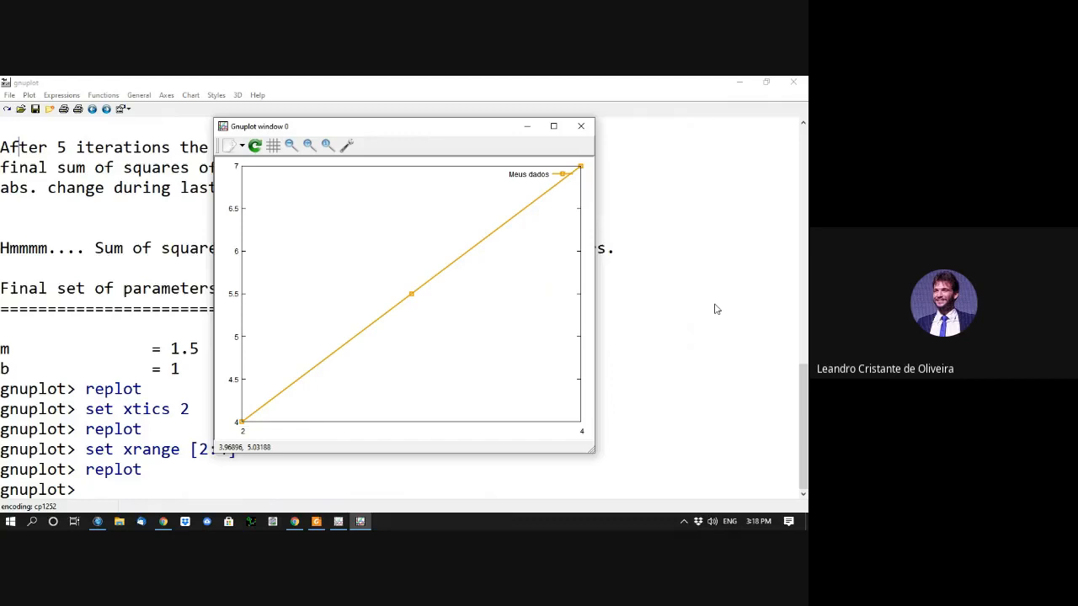
Step: Set the x-axis tick spacing to 0.5 (set xtics 0.5) and replot the graph
click(711, 398)
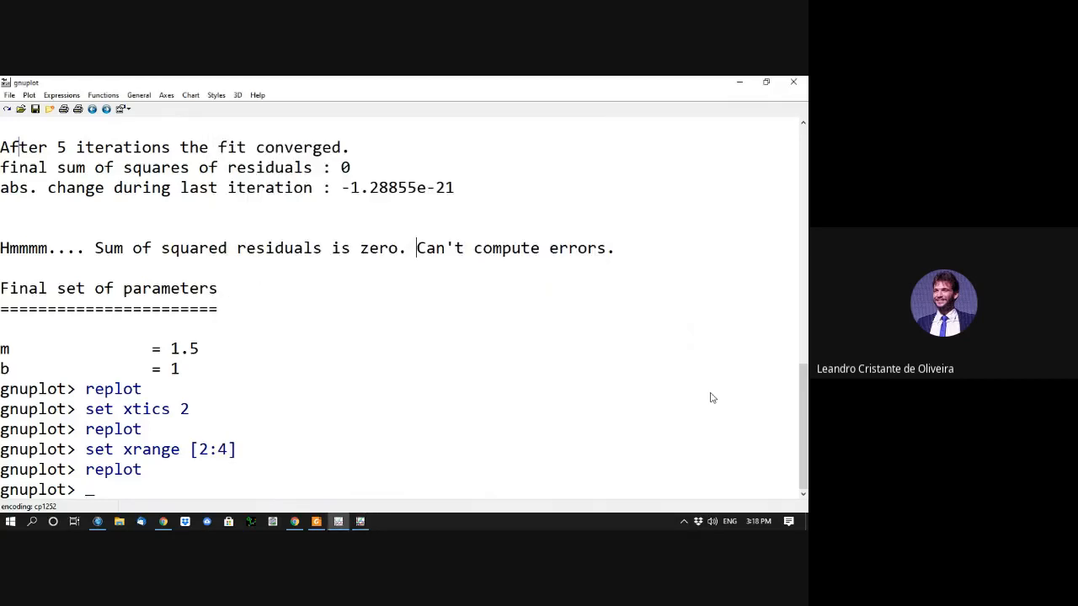
text(set xtics 2)
key(BackSpace)
text(0.5)
key(Return)
text(replot)
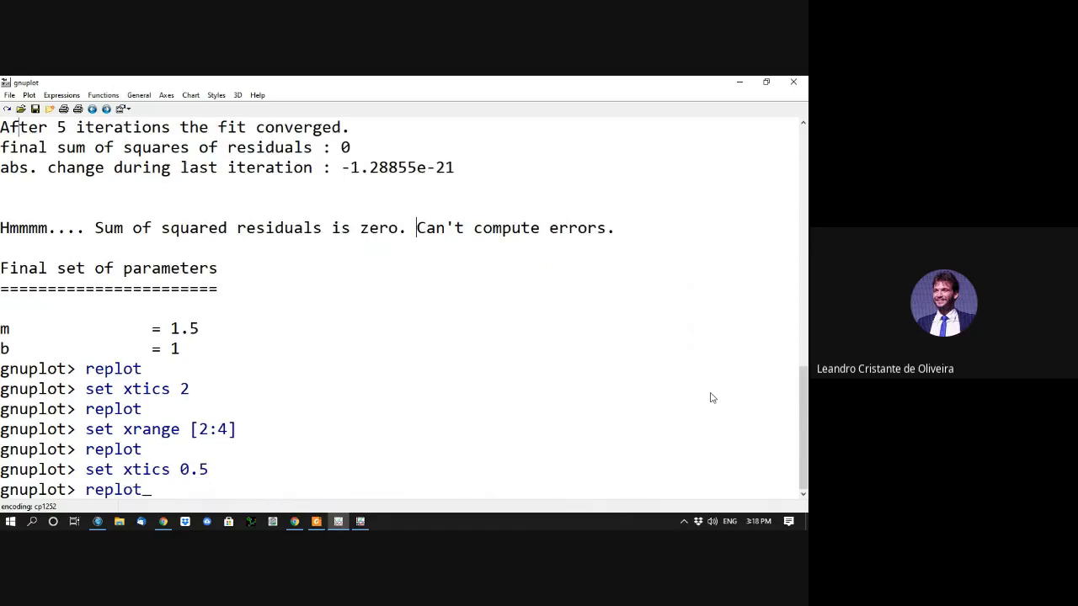
key(Return)
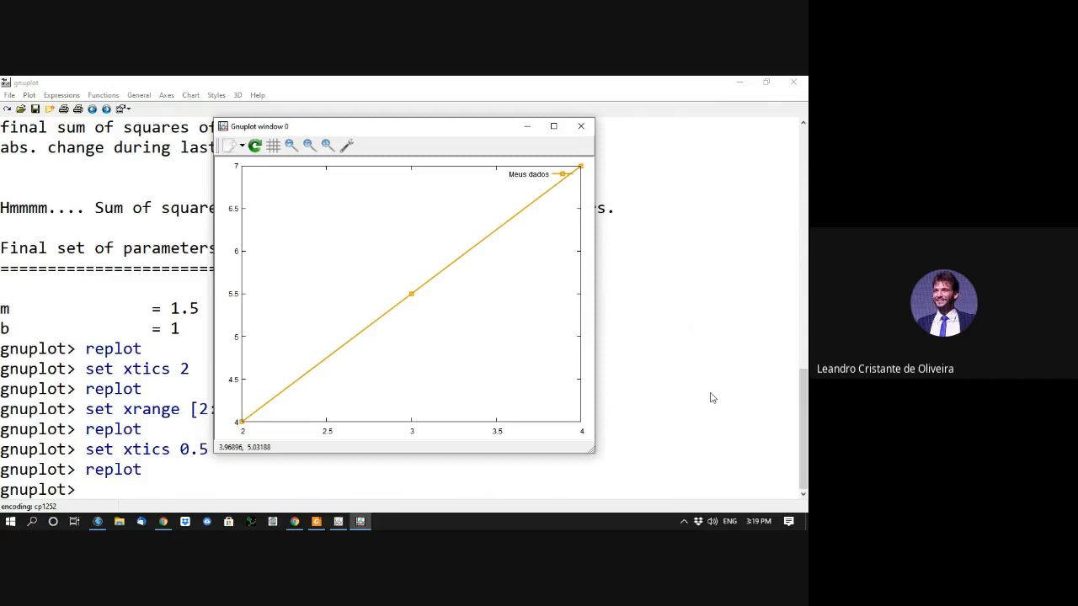
Step: Close the plot window and set the output terminal to png (set term png)
click(582, 127)
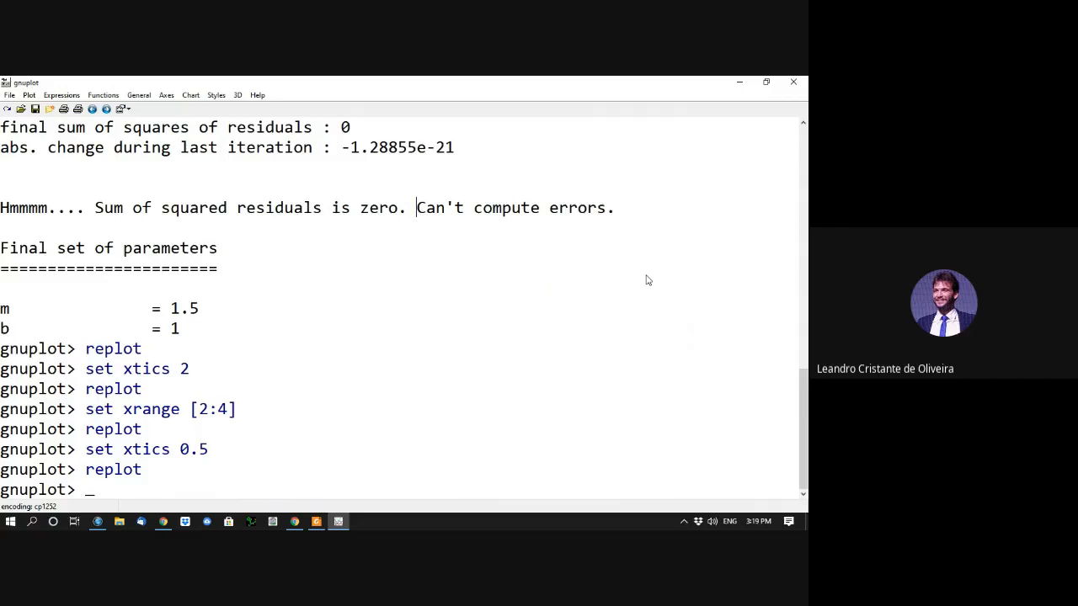
text(et)
key(BackSpace)
key(BackSpace)
text(set term png)
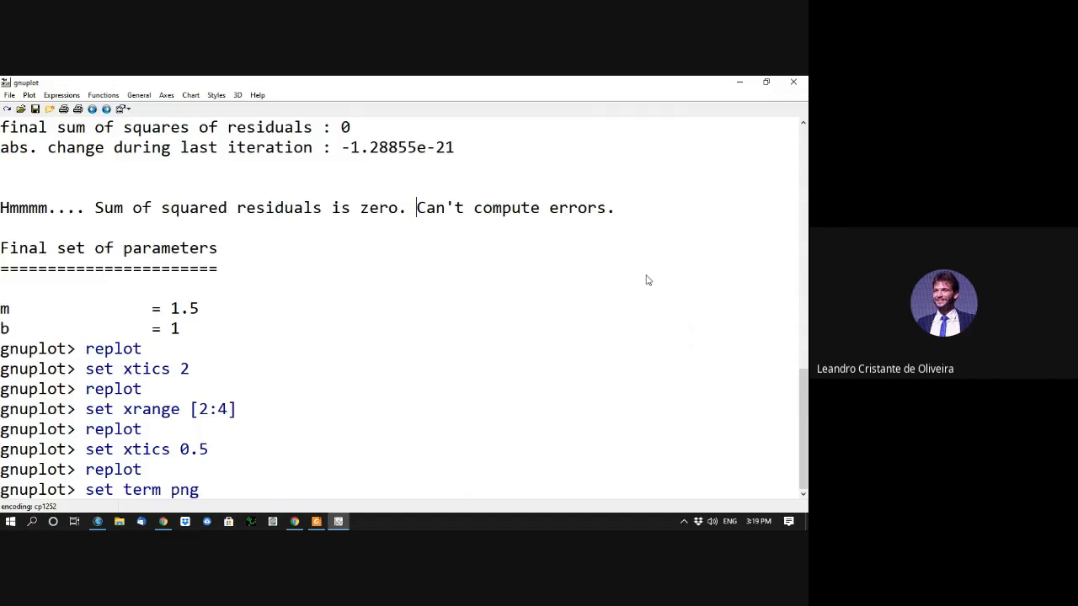
key(Return)
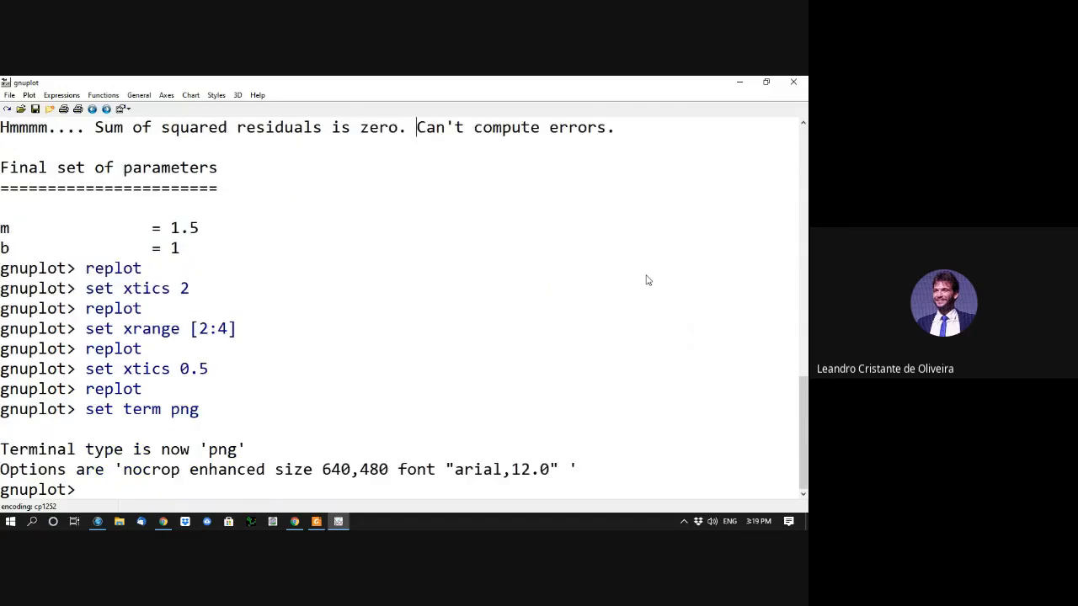
Step: Try to set the output terminal to jpg (set term jpg)
key(Up)
key(BackSpace)
key(BackSpace)
key(BackSpace)
text(jpg)
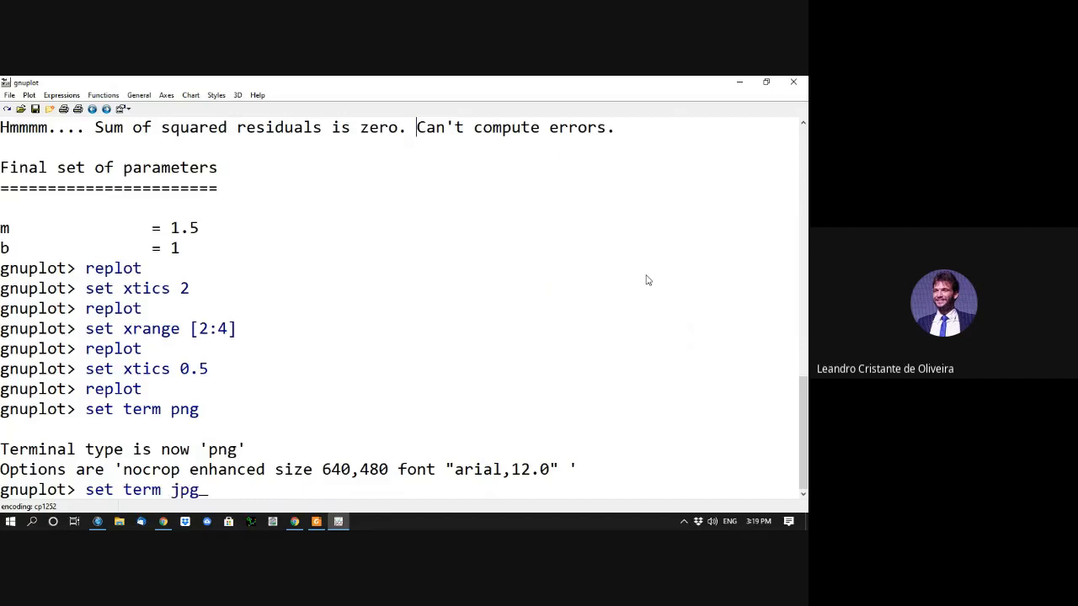
key(Return)
Step: Set the output terminal to jpeg (set term jpeg)
key(Up)
key(BackSpace)
text(et term jpe)
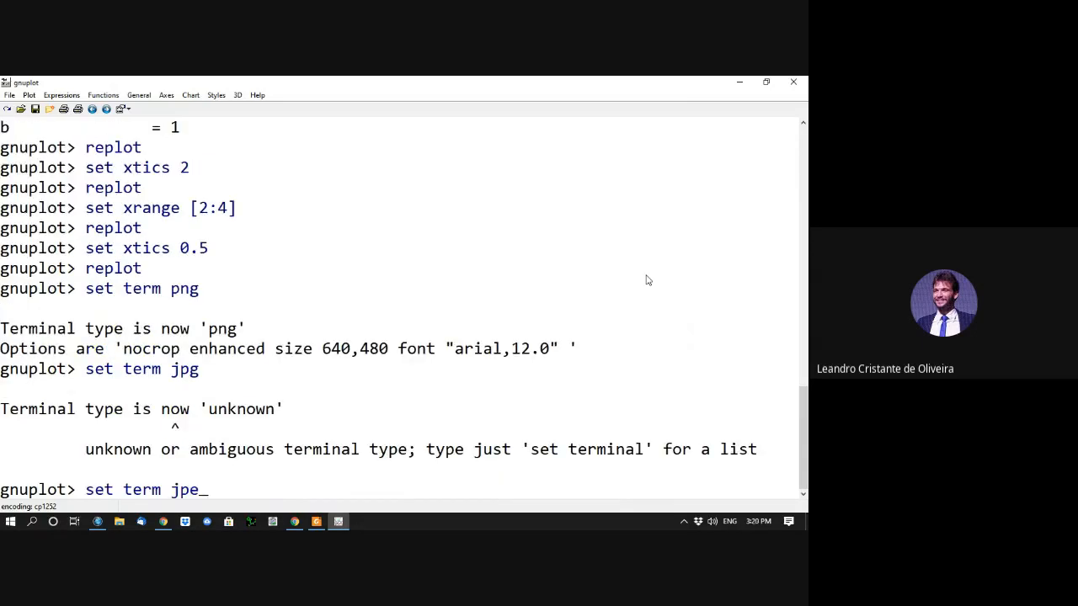
text(g)
key(Return)
Step: Switch the output terminal back to png by reissuing the earlier set term png command
key(Up)
key(Up)
key(Up)
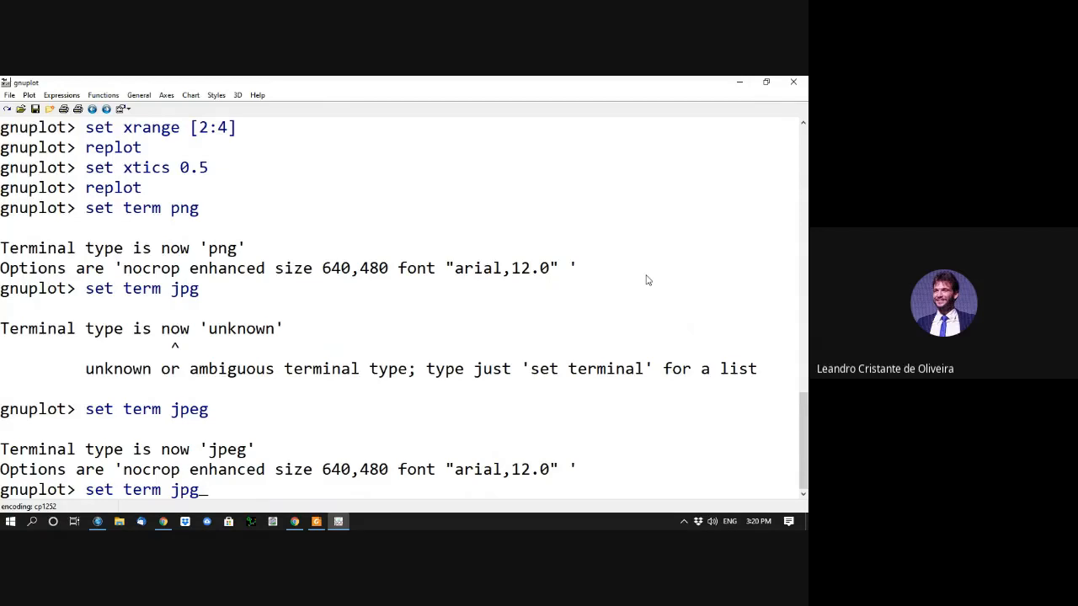
key(Return)
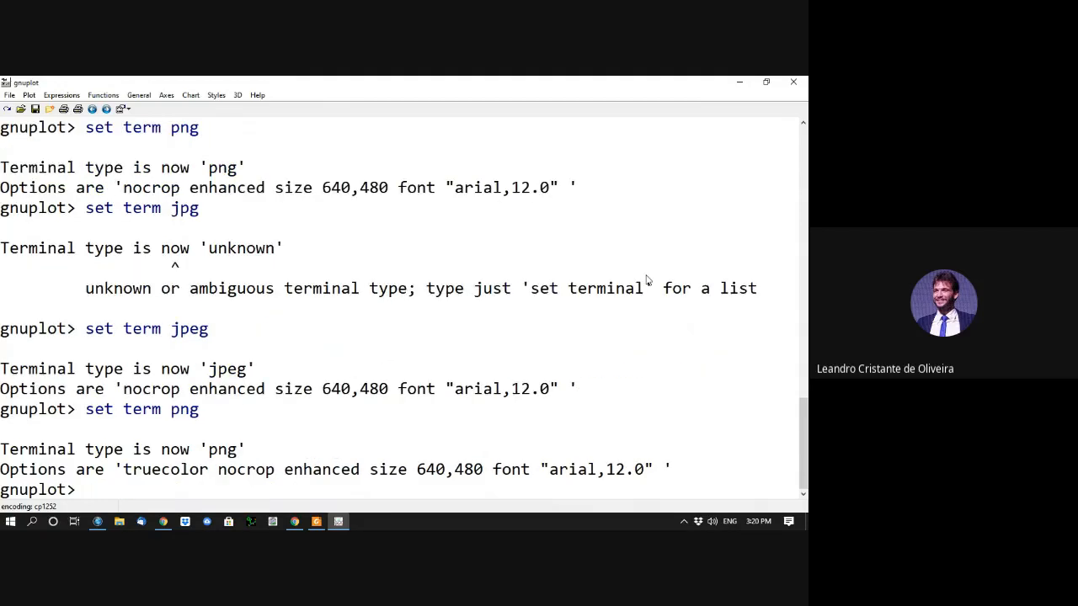
Step: Set the output file to 'dados.png' and replot to export the graph into it
text(set output 'dados.png)
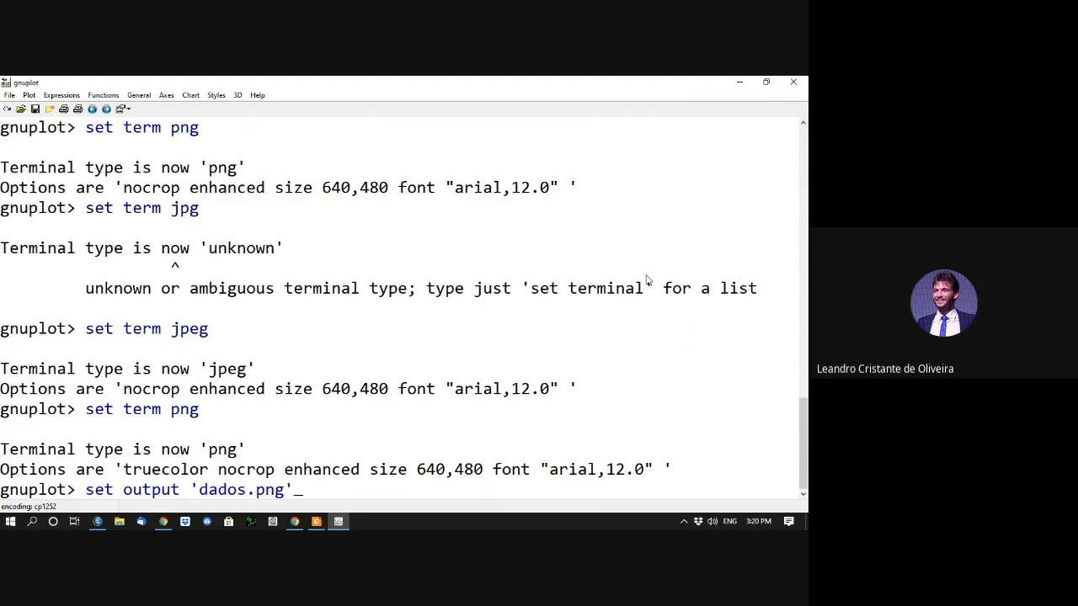
text(')
key(Return)
text(replot)
key(Return)
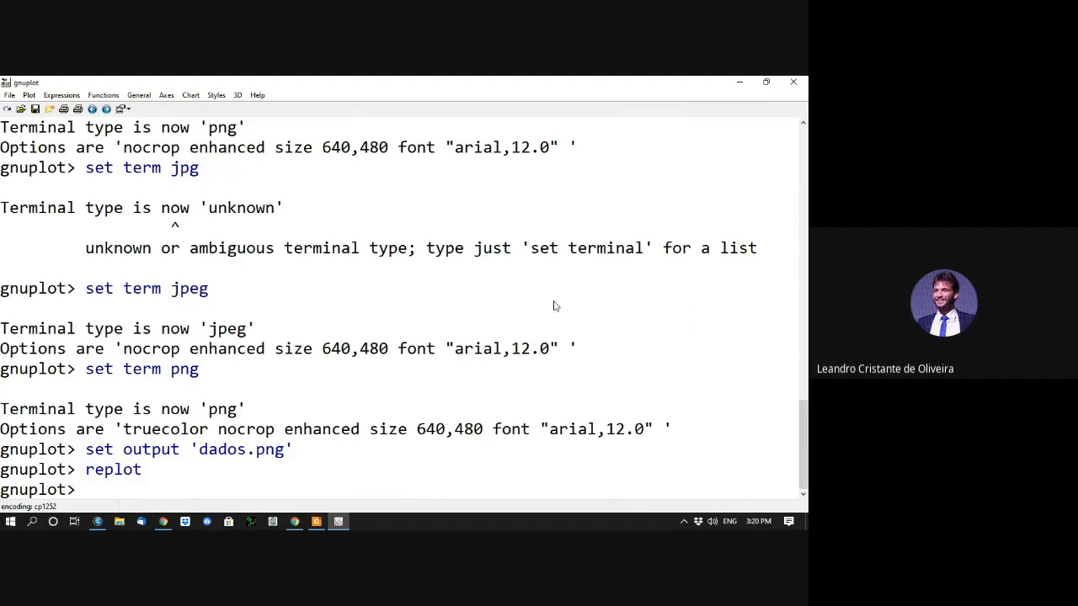
Step: Switch to File Explorer and open the exported dados.png from the Documents folder to view the plot
click(120, 522)
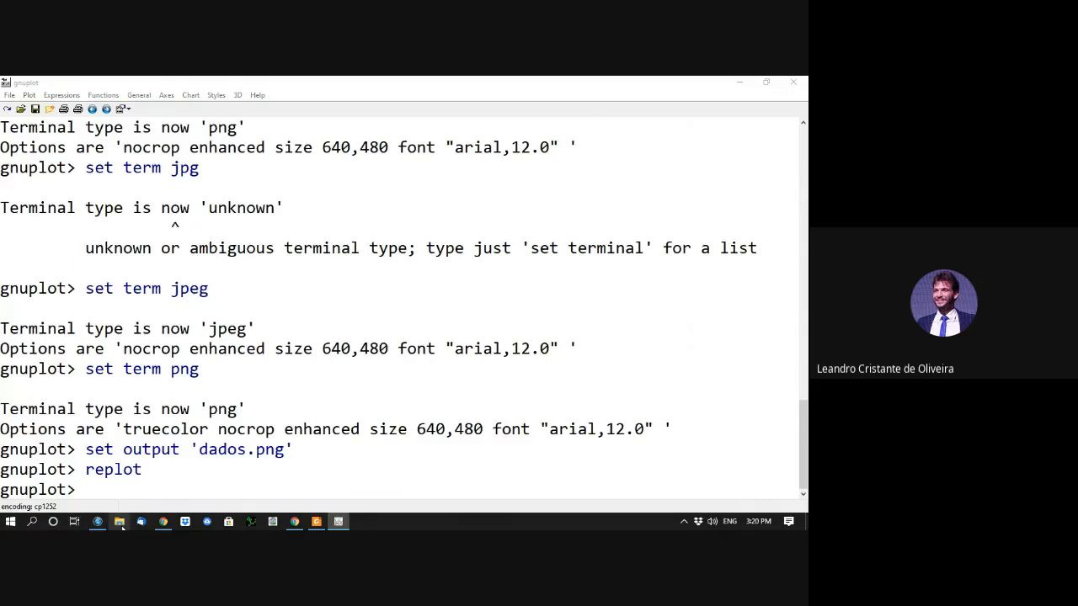
click(253, 289)
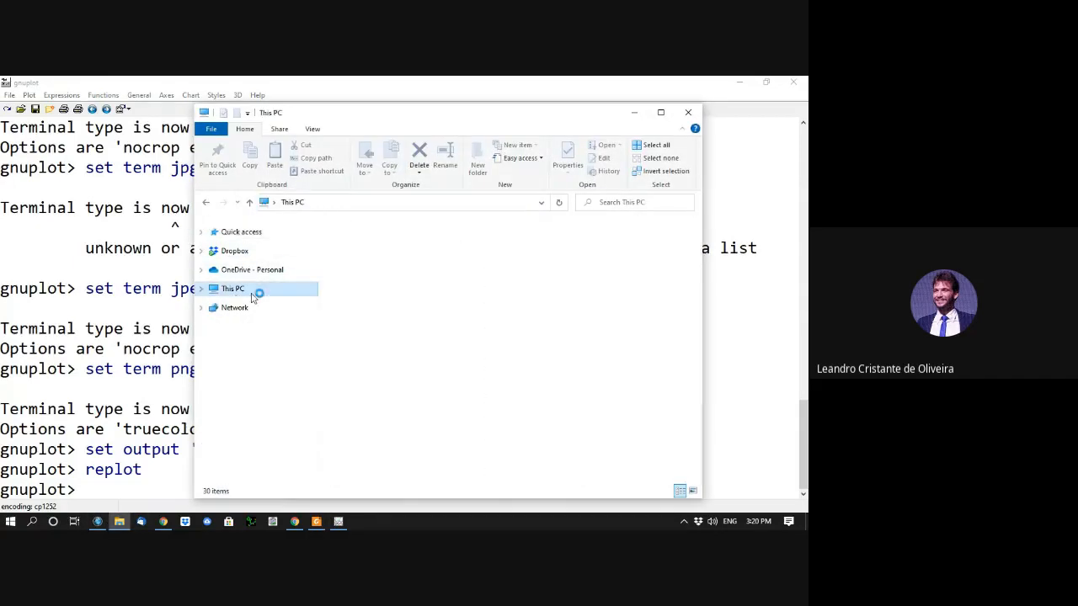
double_click(383, 288)
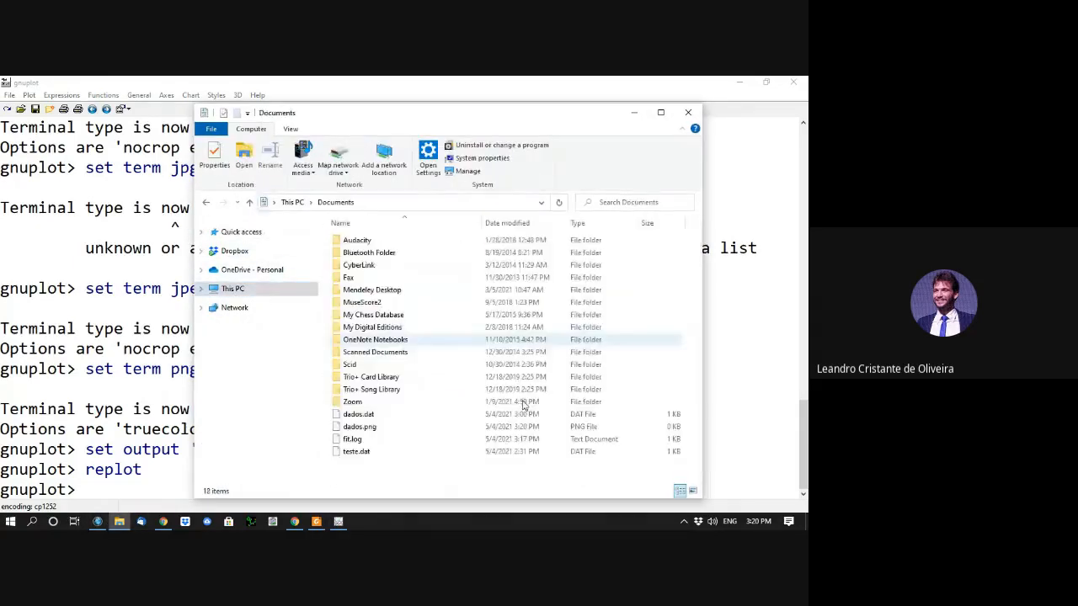
click(377, 428)
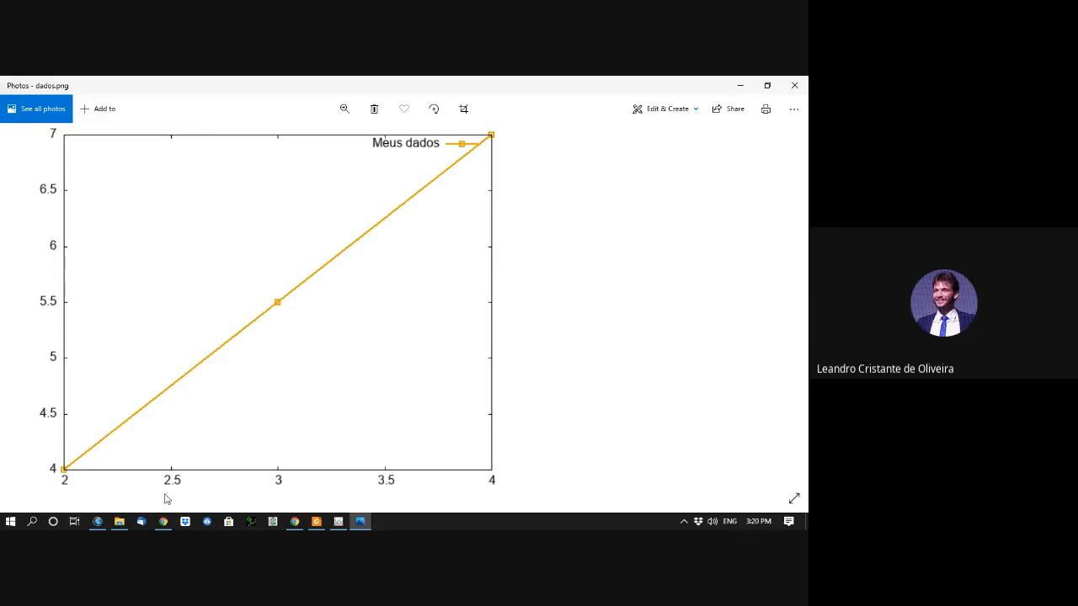
Step: Switch to the Google Meet call in Chrome and open its recording controls for stopping the recording
mouse_move(161, 524)
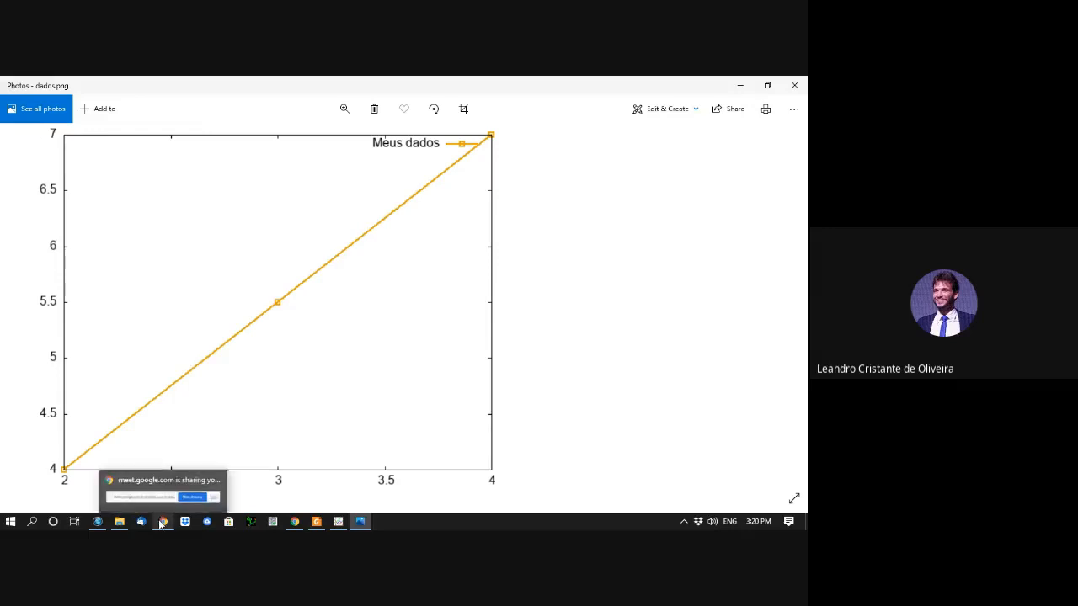
click(294, 522)
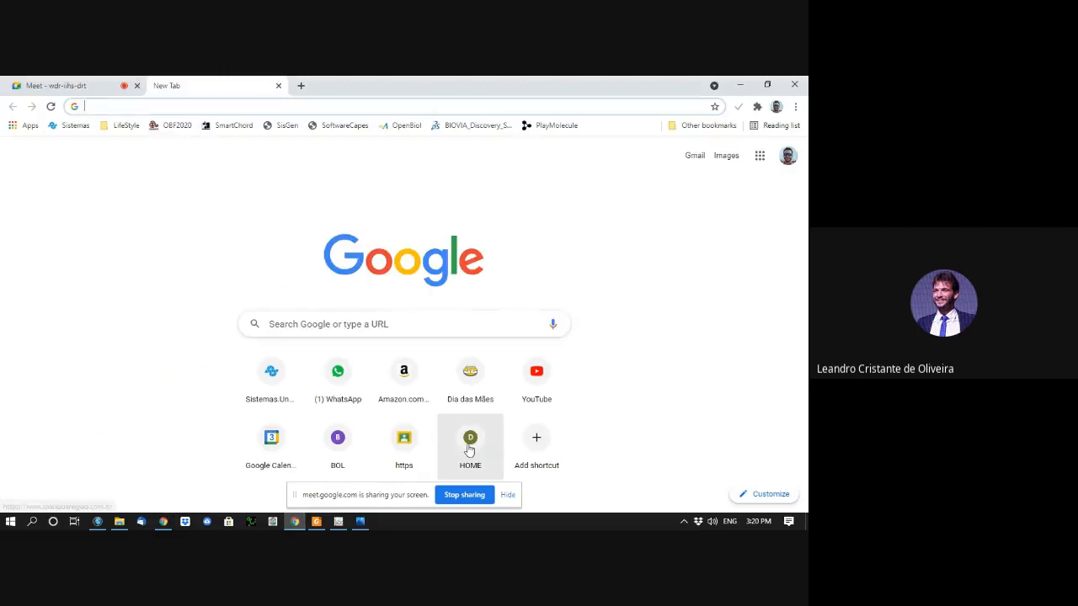
click(80, 88)
click(790, 487)
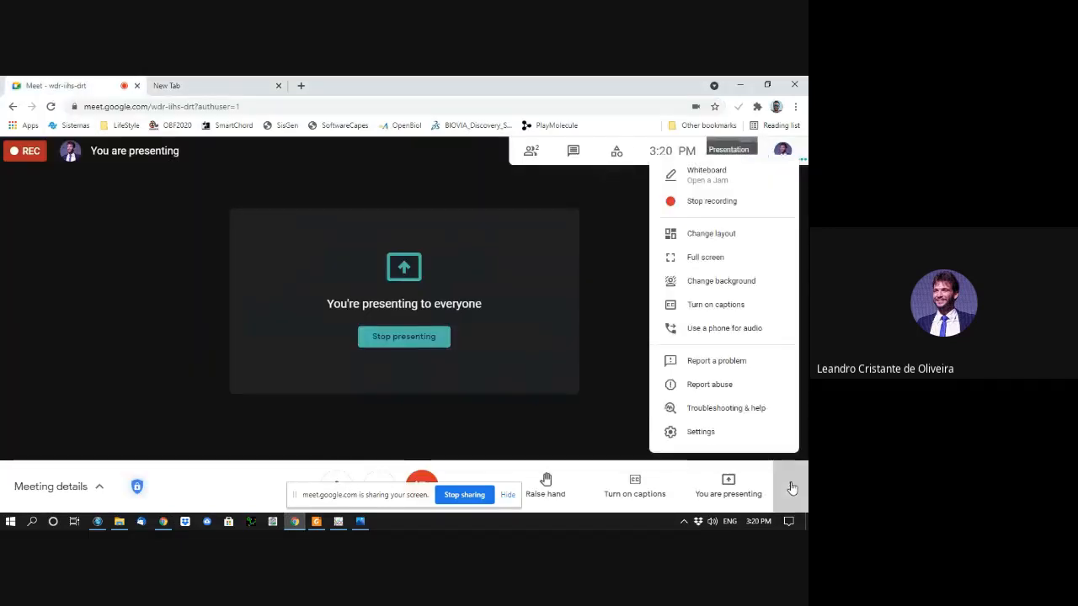
click(699, 200)
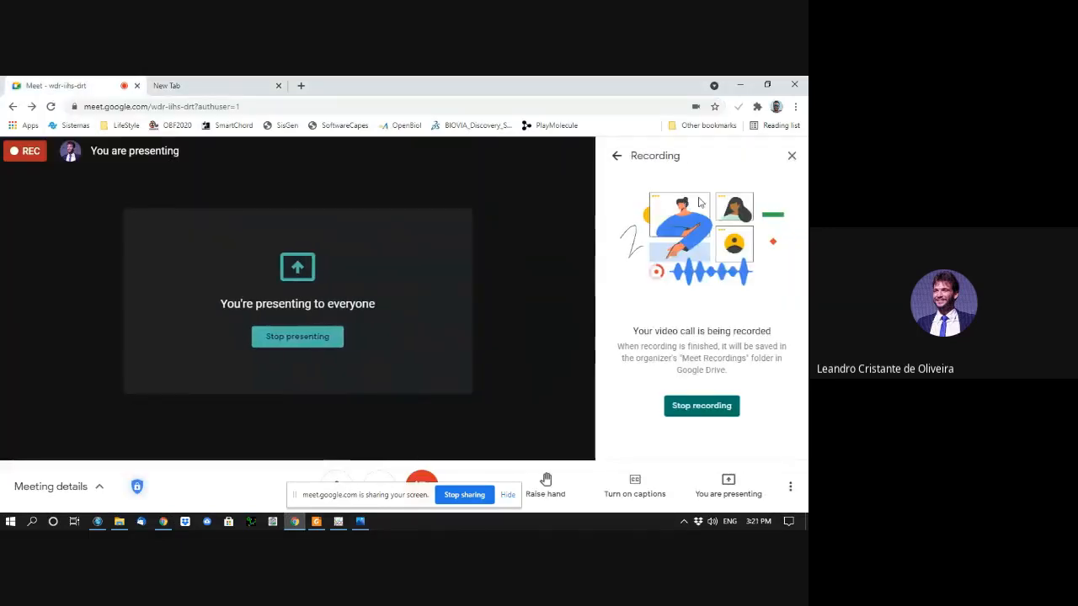